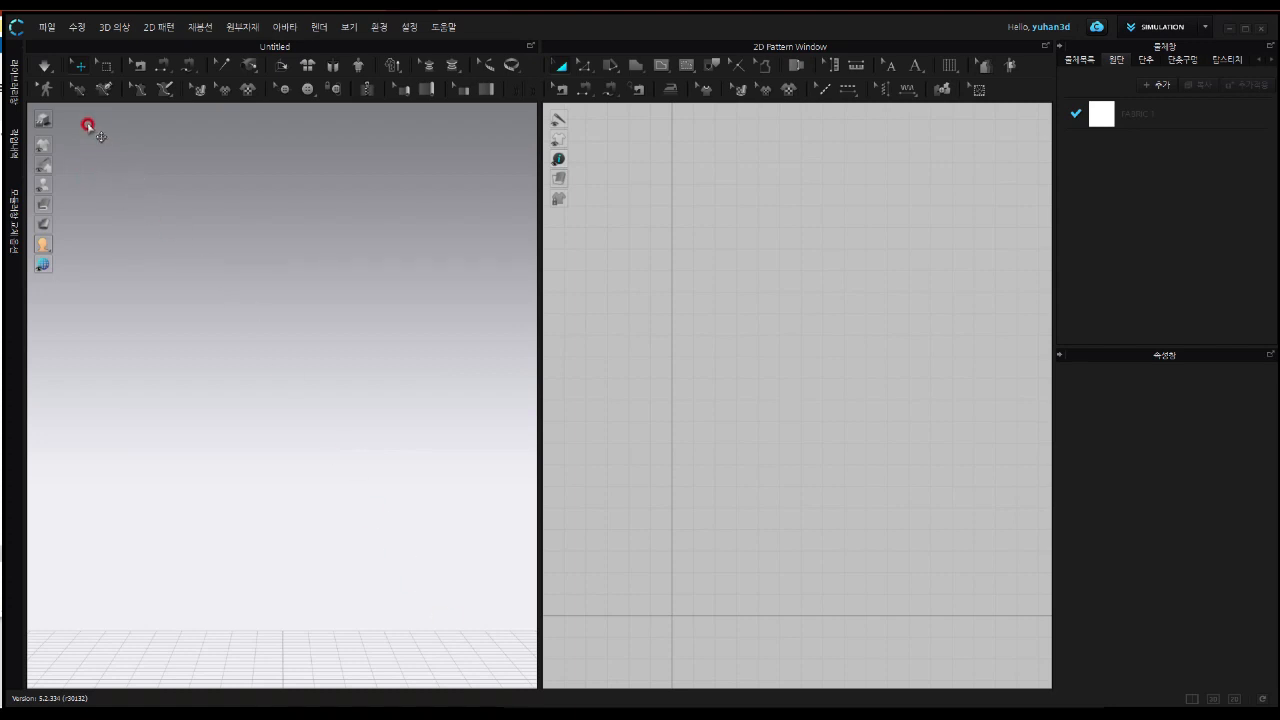
Load the pleated skirt project 플리츠스커트1.zprj from the library, hide the library, and widen the 2D pattern window
left_click(13, 94)
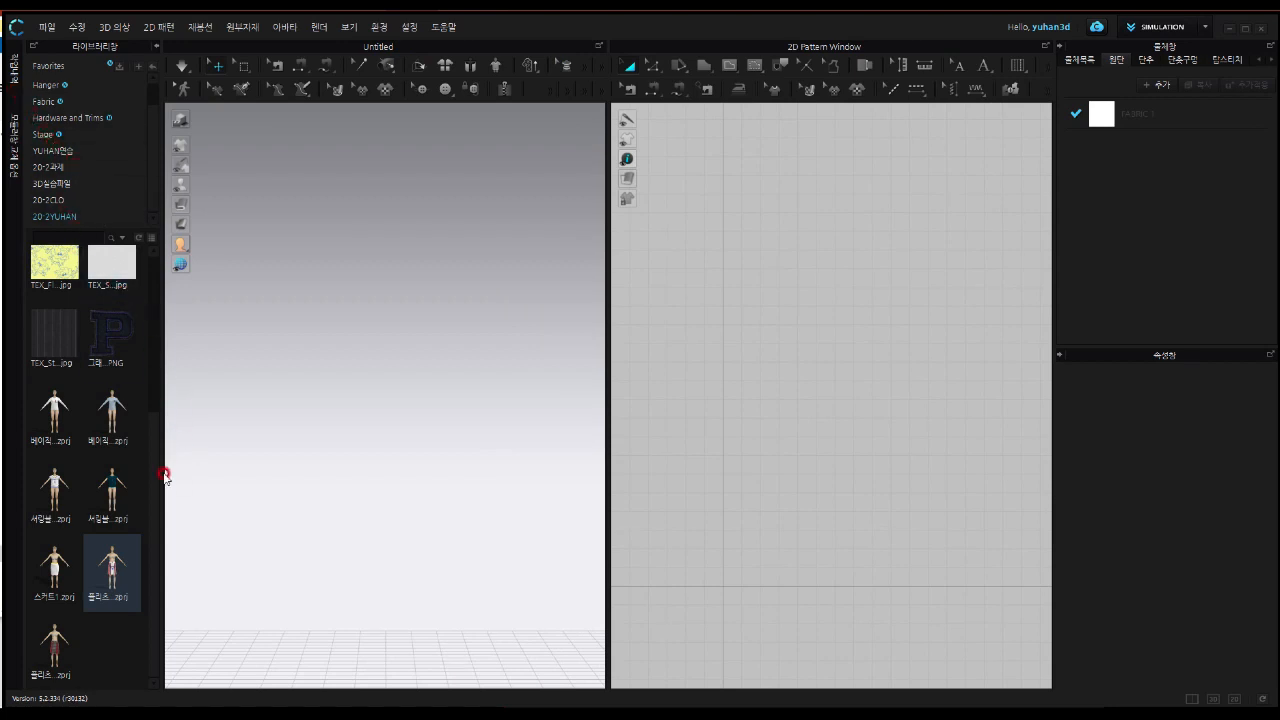
mouse_move(113, 570)
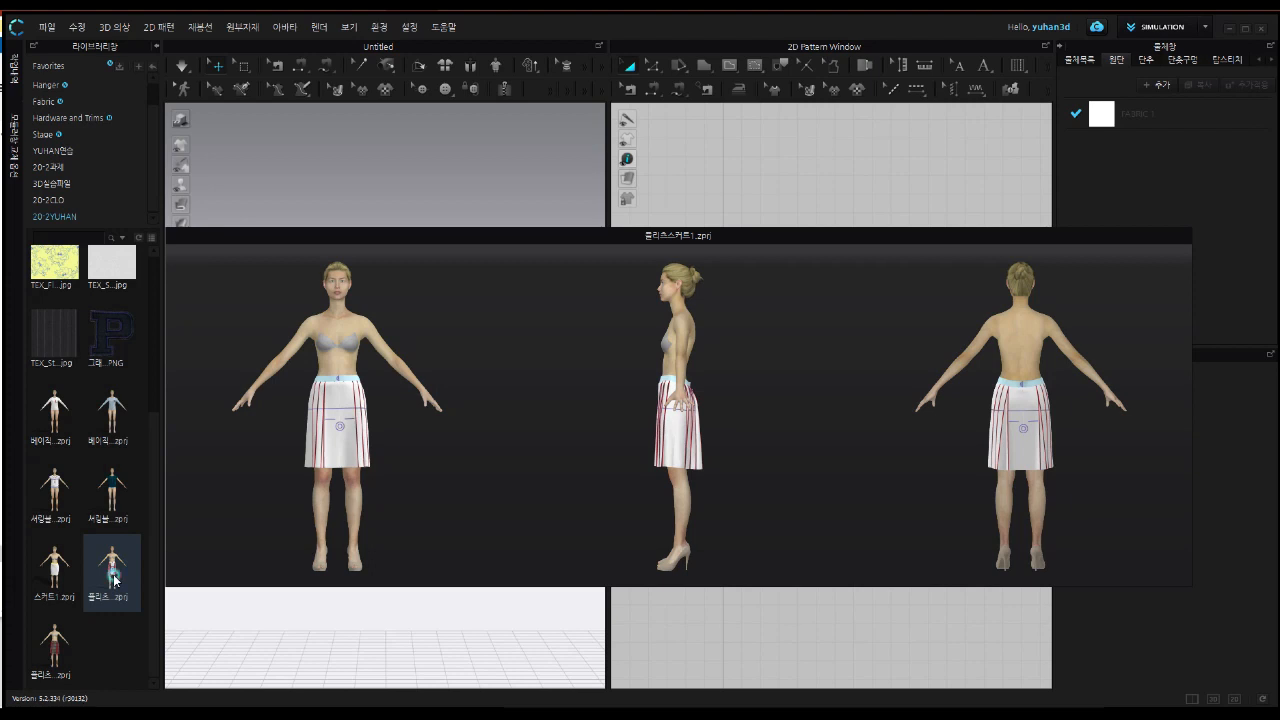
double_click(113, 578)
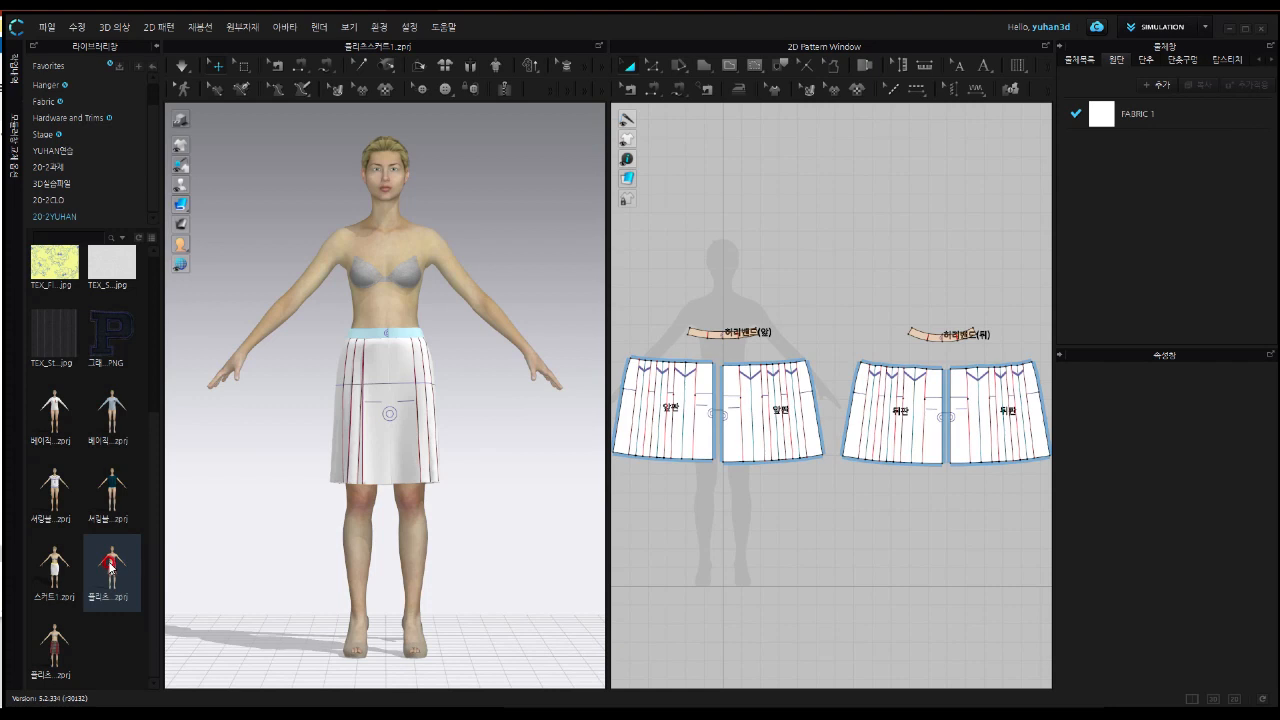
mouse_move(140, 540)
left_click(157, 47)
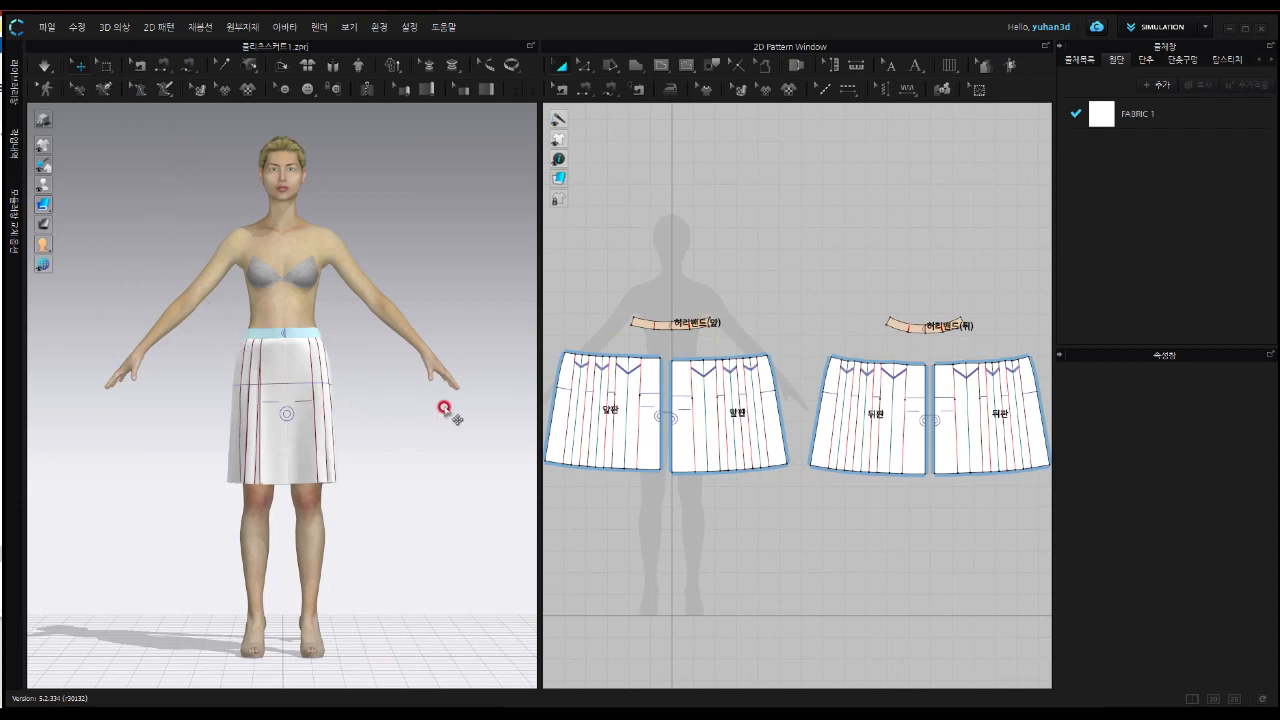
left_click_drag(531, 400, 340, 360)
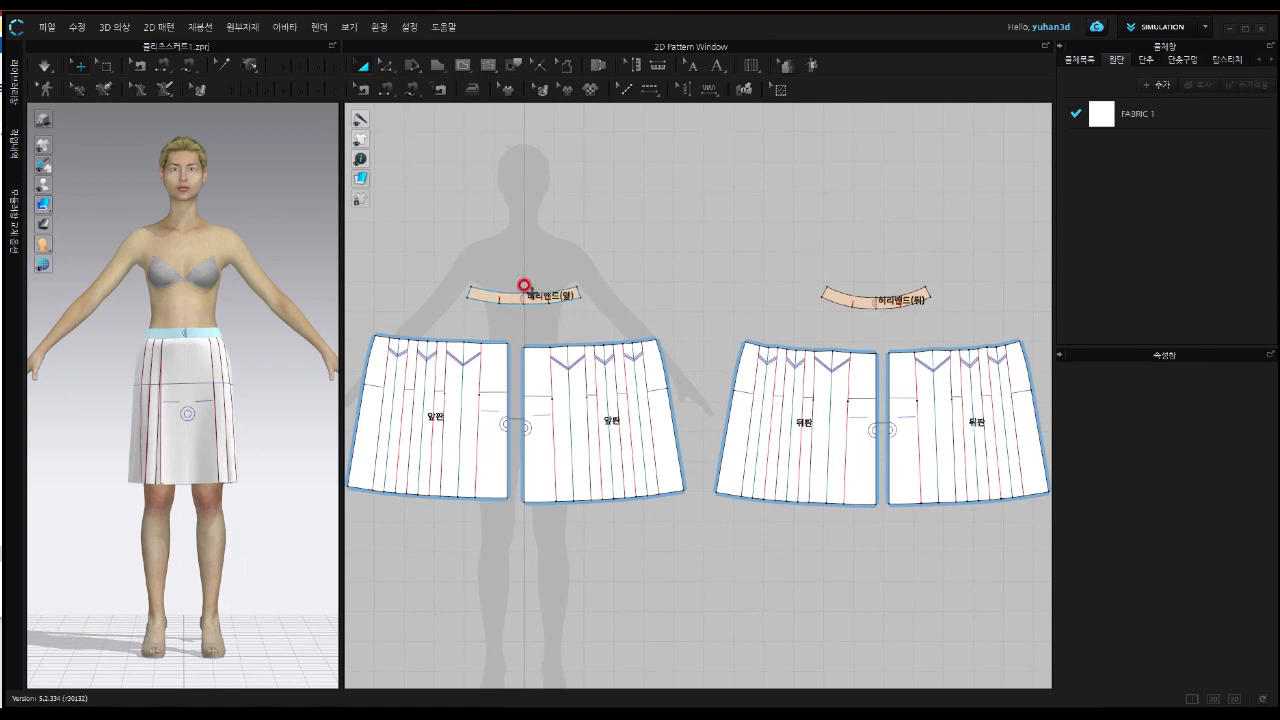
Split the lower edge of the front waistband 허리밴드(앞) with a point 25 mm from its right notch toward the center
scroll(531, 300, "up", 2)
scroll(531, 300, "up", 2)
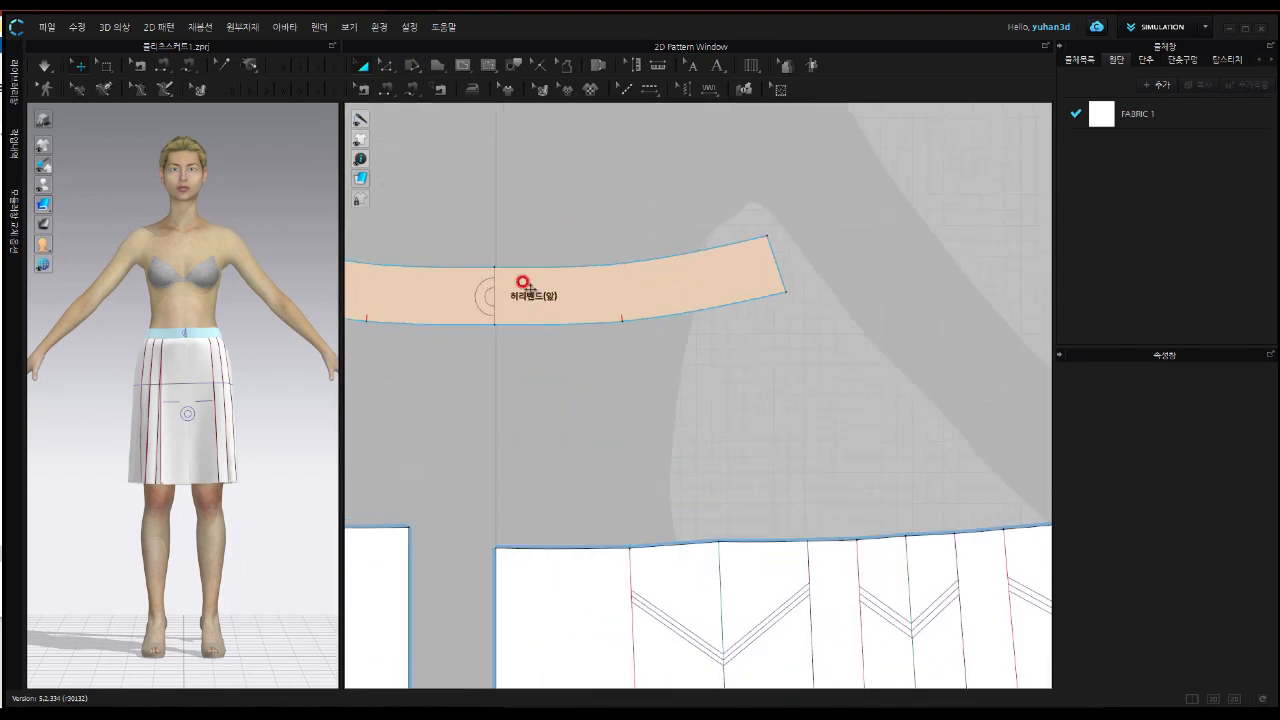
right_click_drag(538, 313, 700, 328)
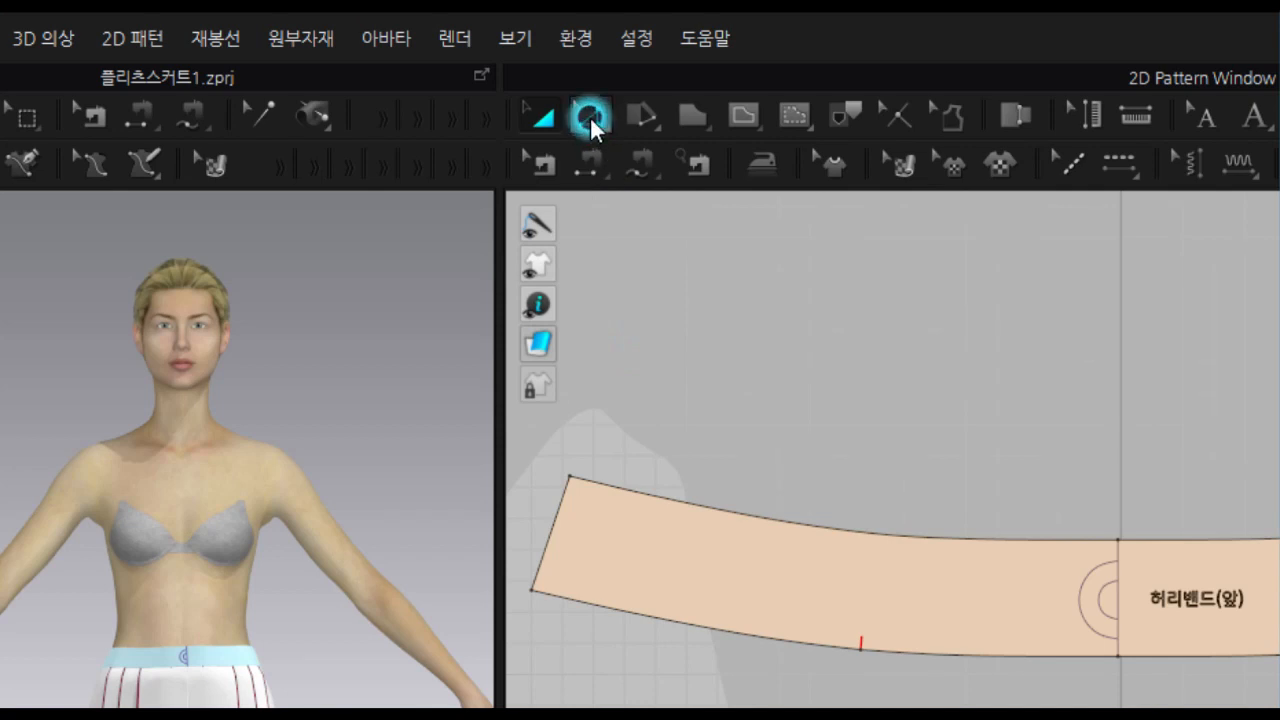
left_click(590, 116)
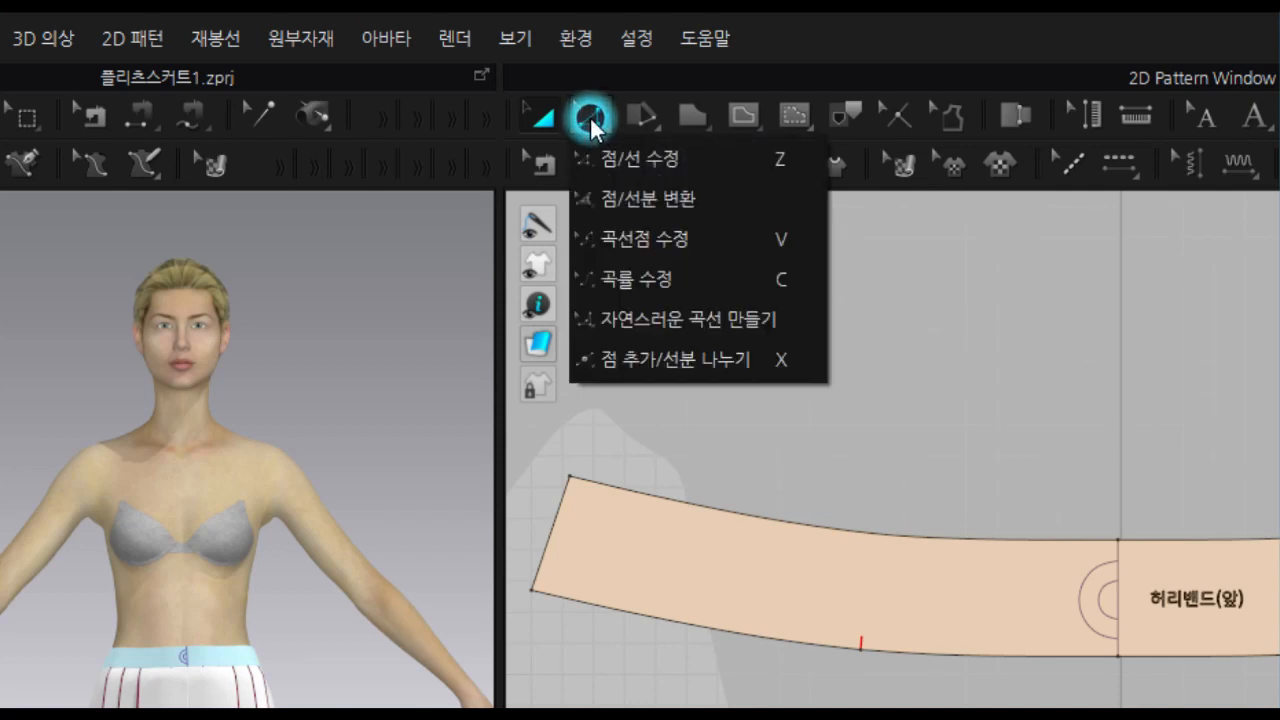
left_click(689, 360)
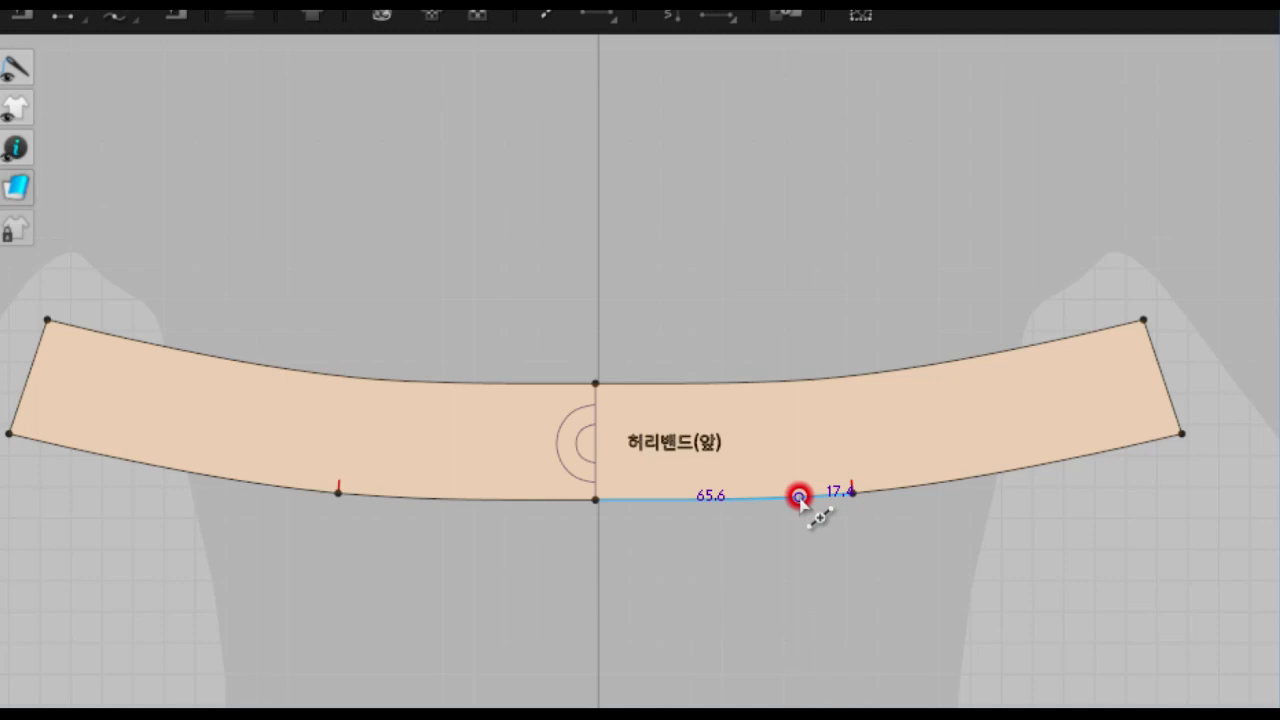
left_click(799, 496)
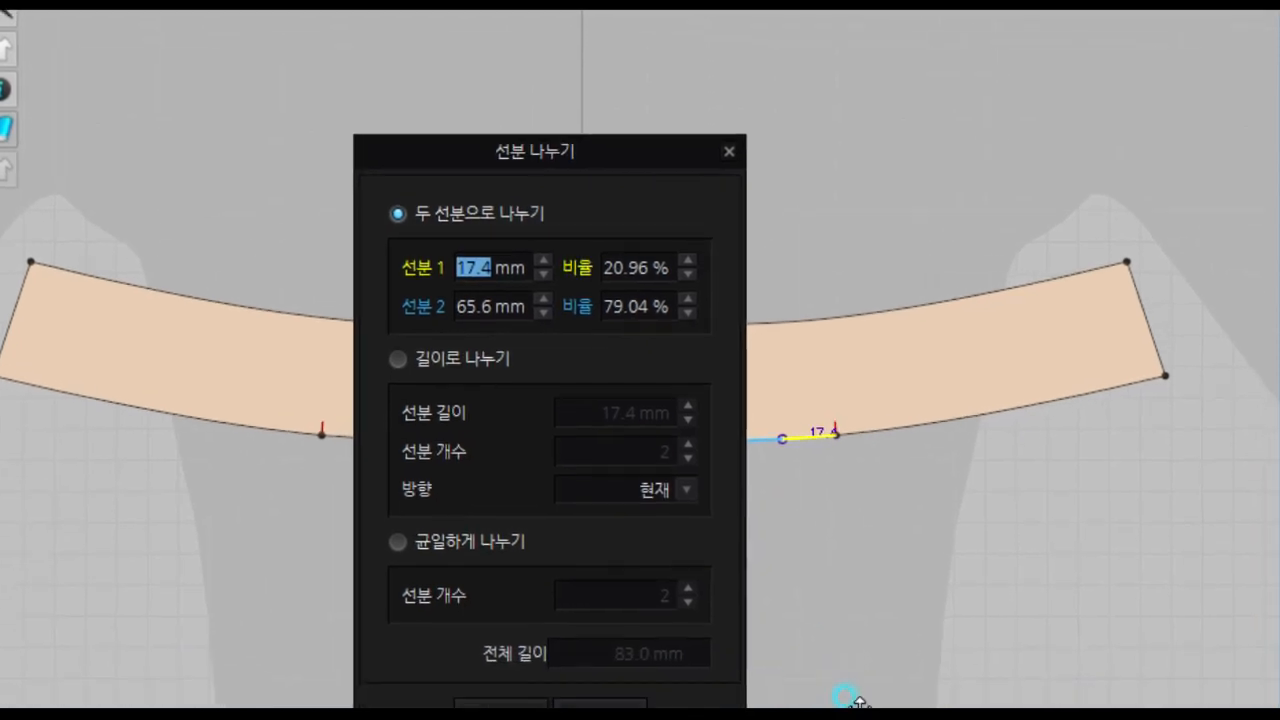
left_click(814, 580)
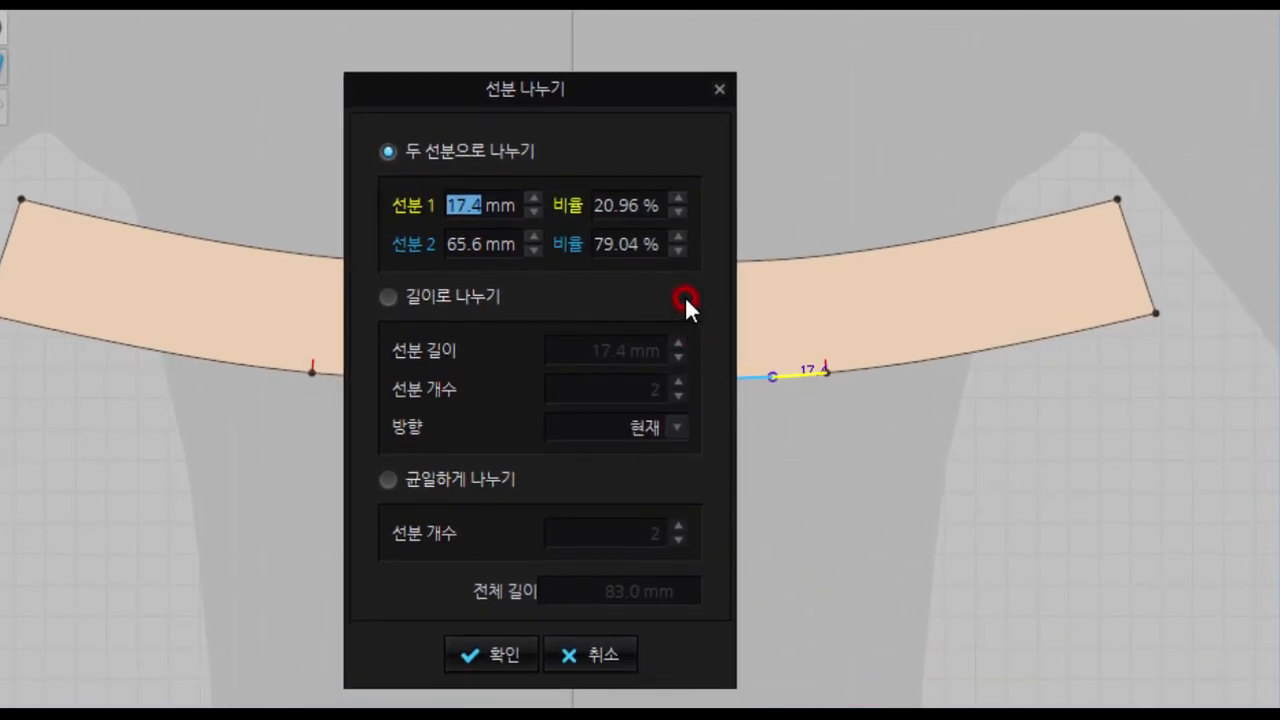
double_click(449, 205)
left_click_drag(435, 190, 481, 198)
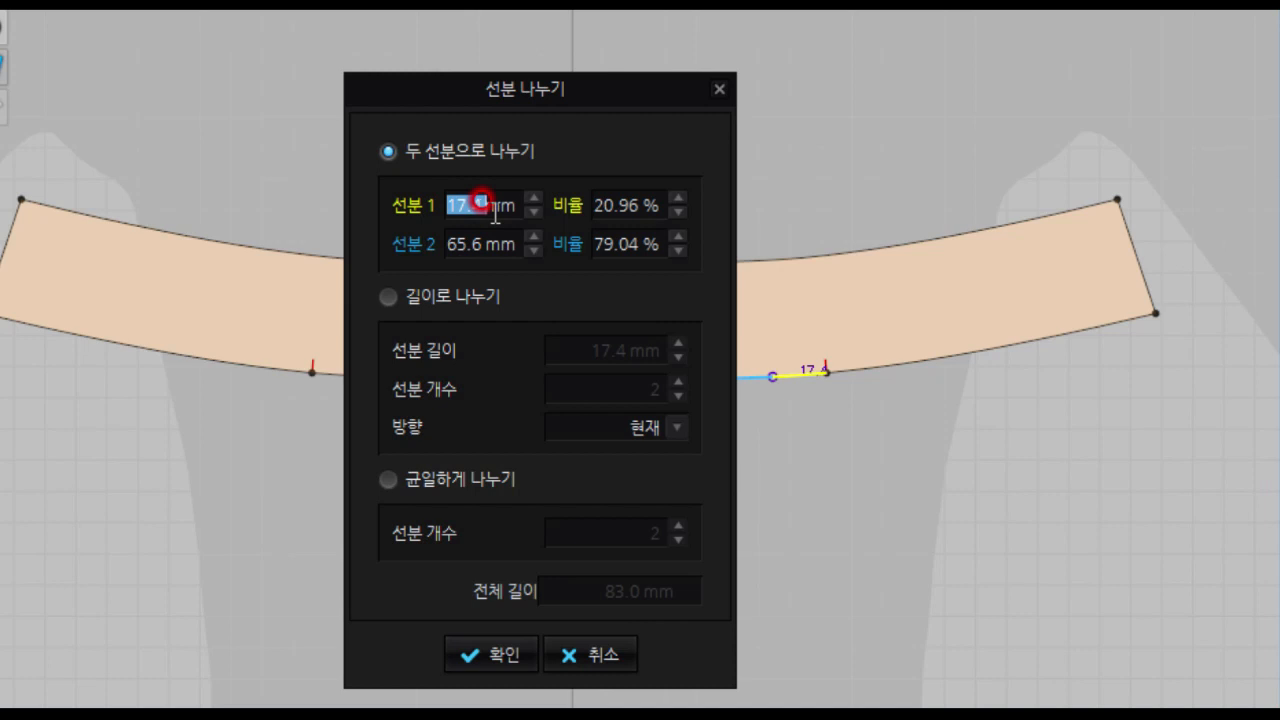
scroll(482, 200, "down", 1)
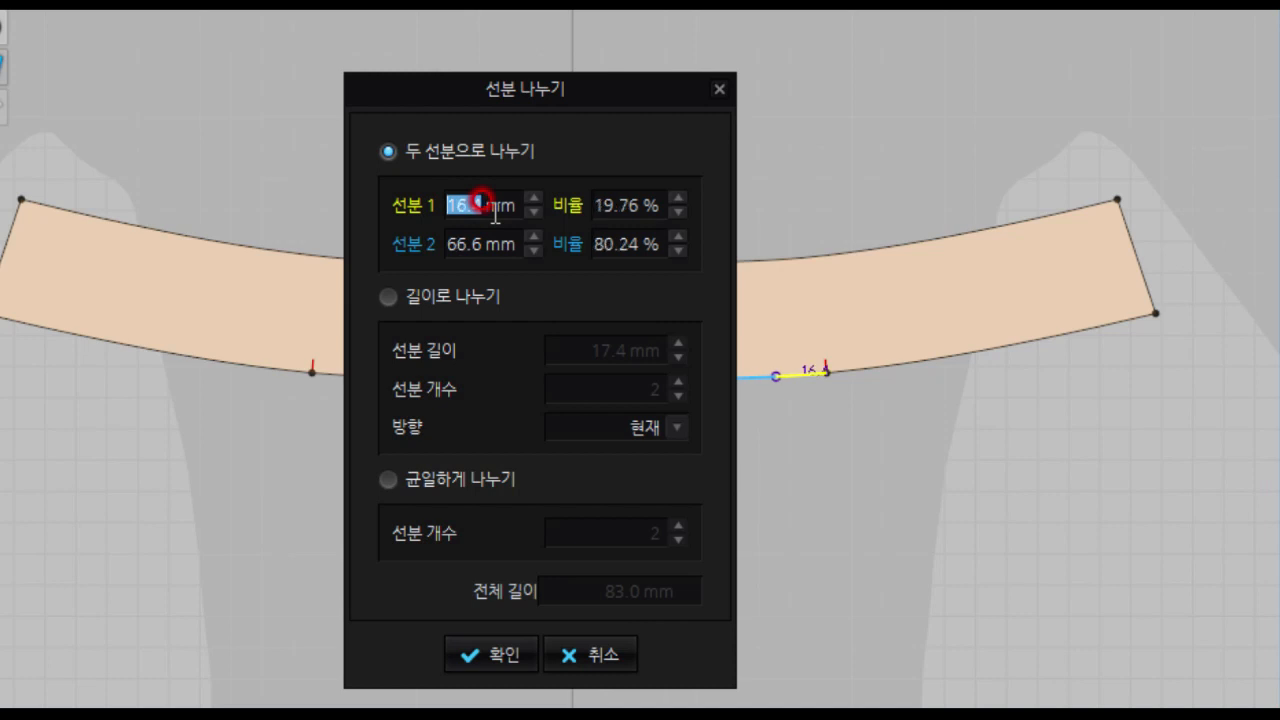
type("25")
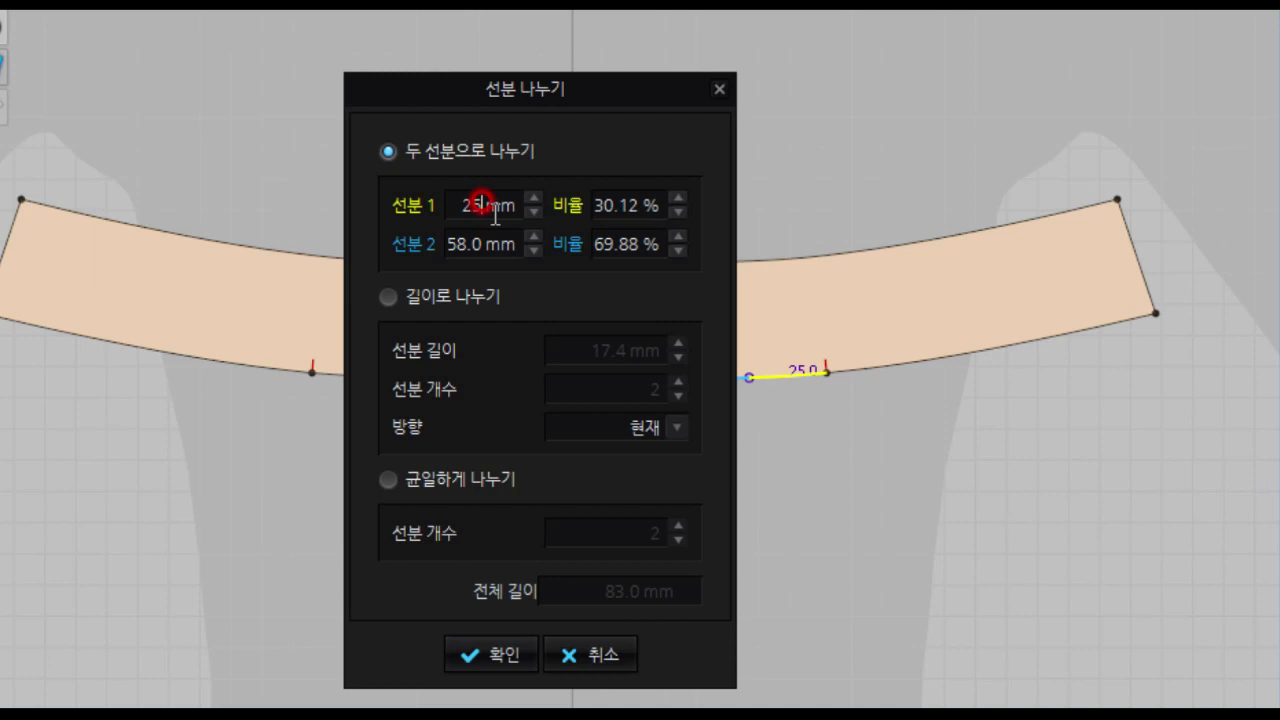
key("Return")
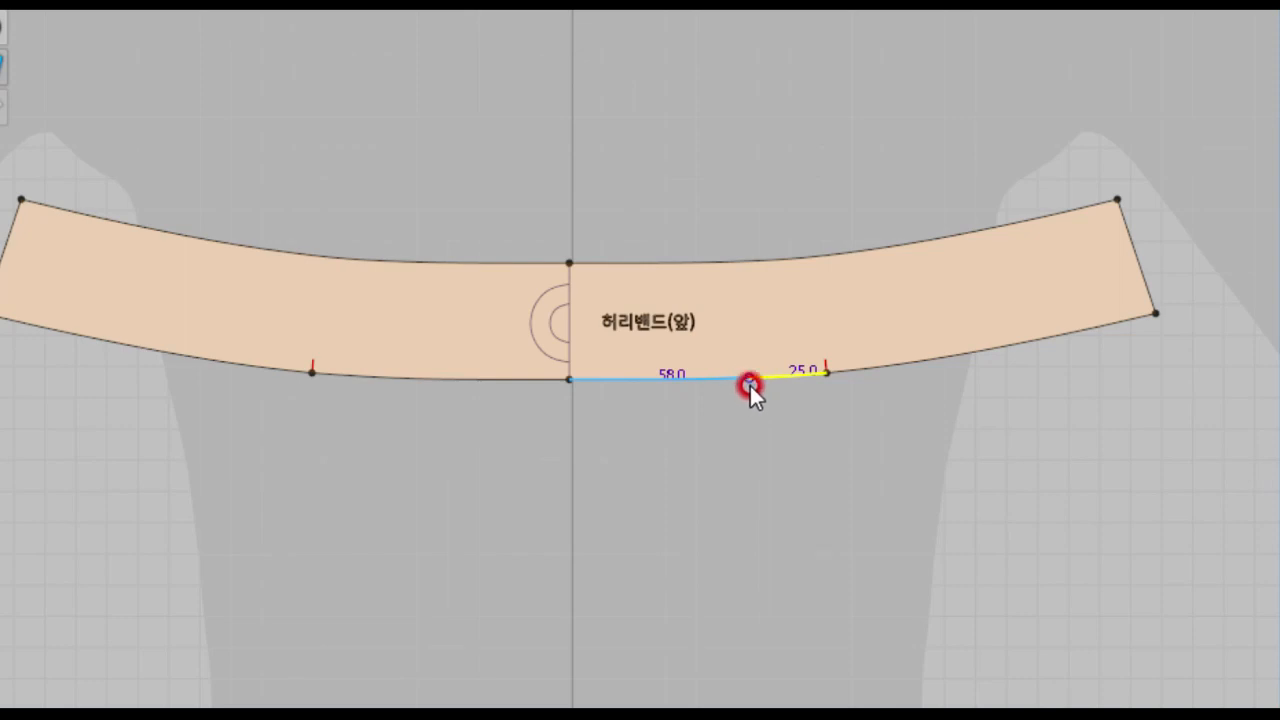
left_click(749, 383)
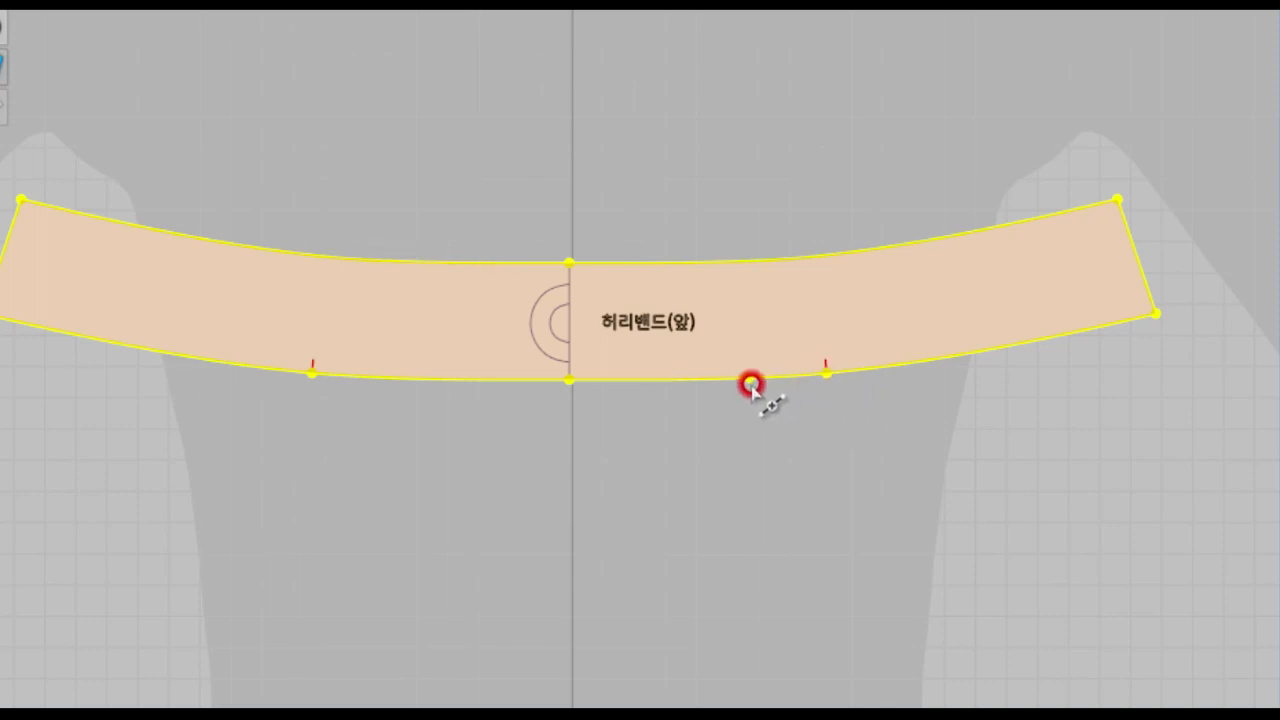
Add a point on the front waistband's lower edge 15 mm in from its right end
left_click(1162, 322)
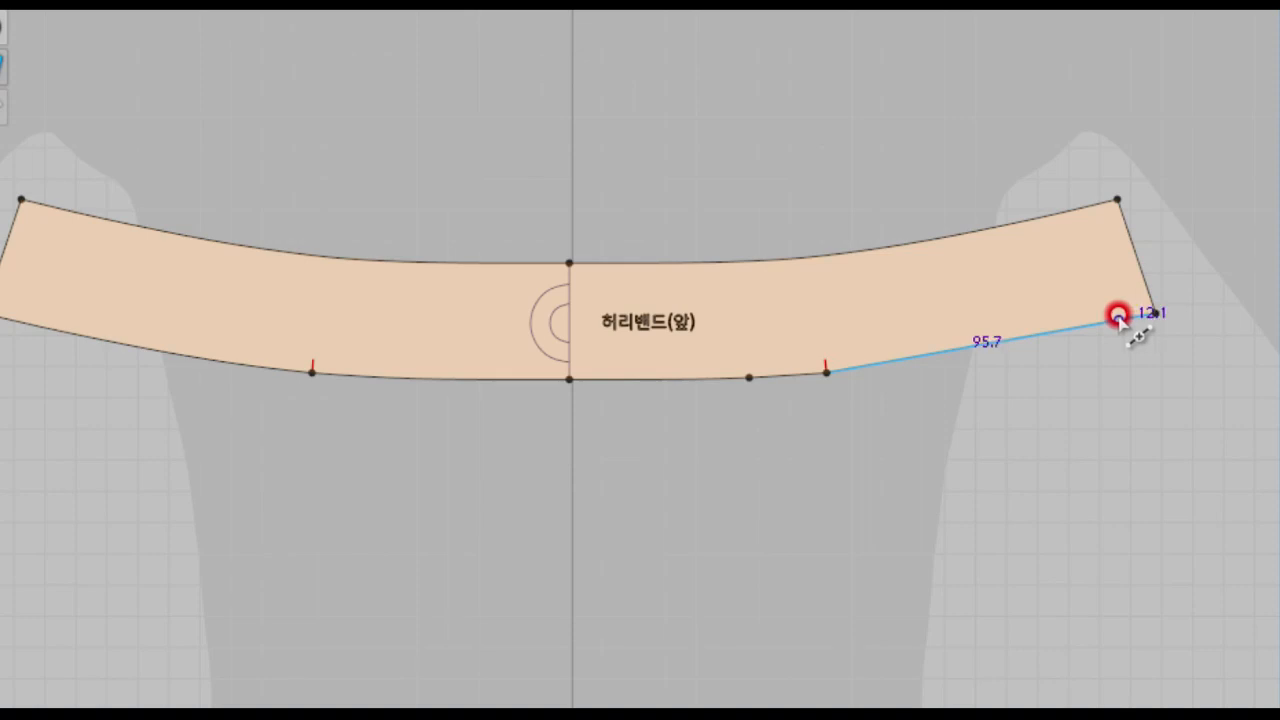
mouse_move(1125, 316)
left_mouse_down()
mouse_move(1151, 317)
mouse_move(1122, 317)
left_mouse_up()
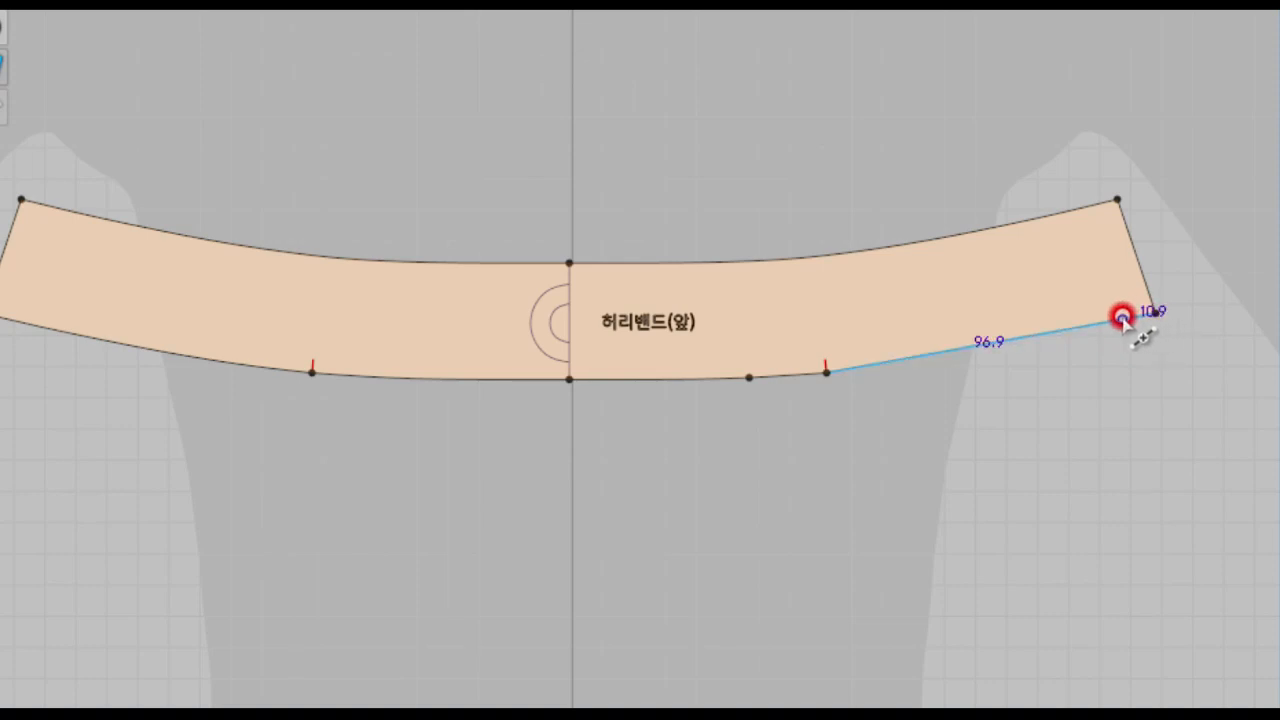
left_click_drag(1122, 317, 1122, 317)
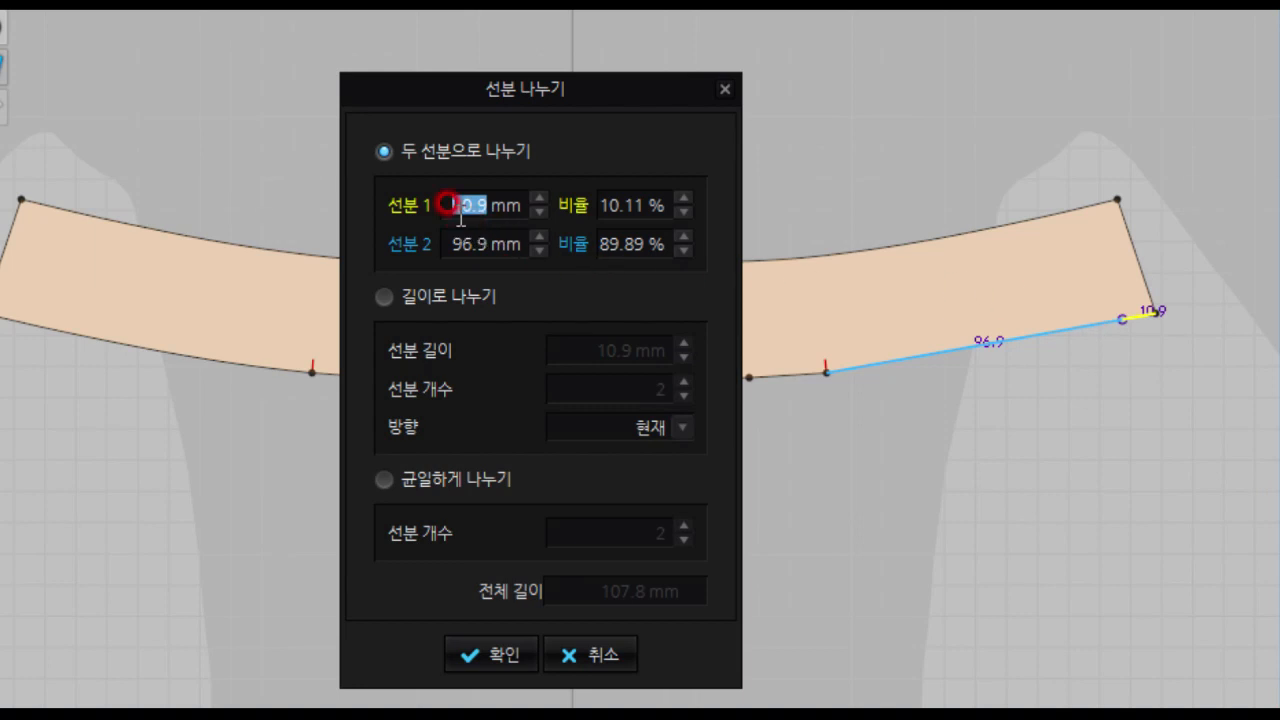
type("1")
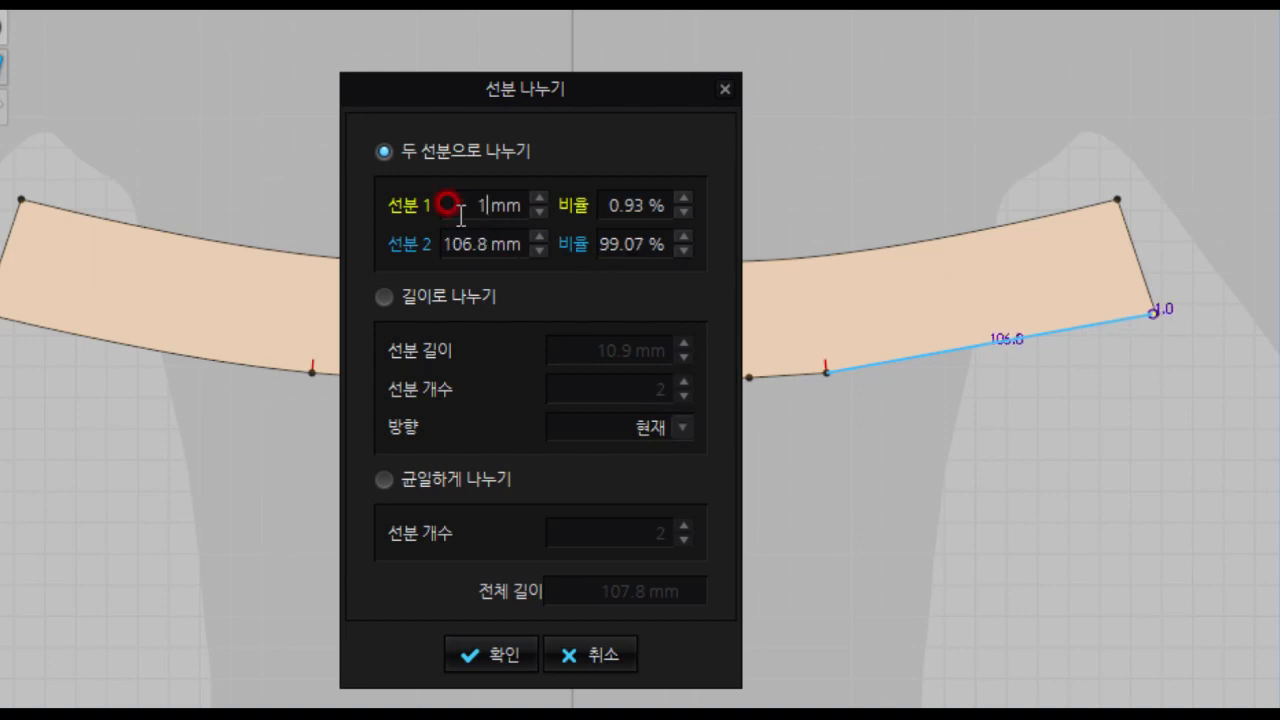
type("5")
key("Return")
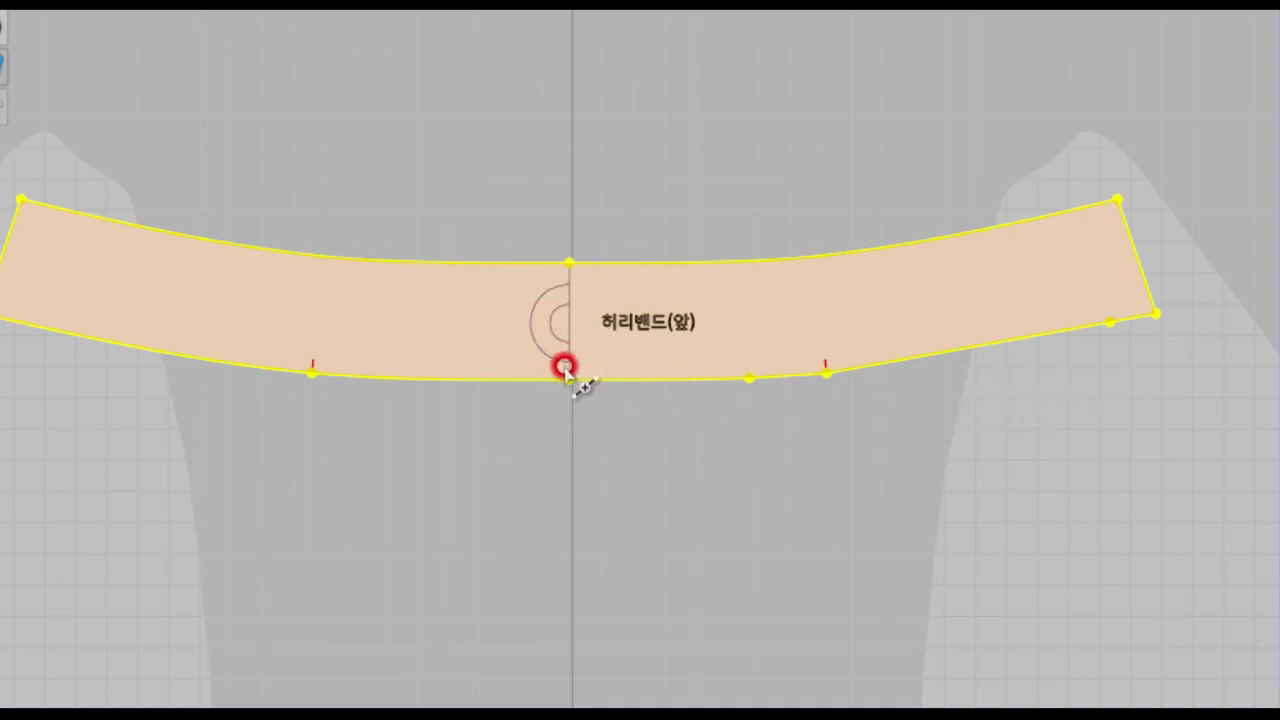
Add a point on the front waistband's lower edge 25 mm from its left notch toward the center
left_click(313, 373)
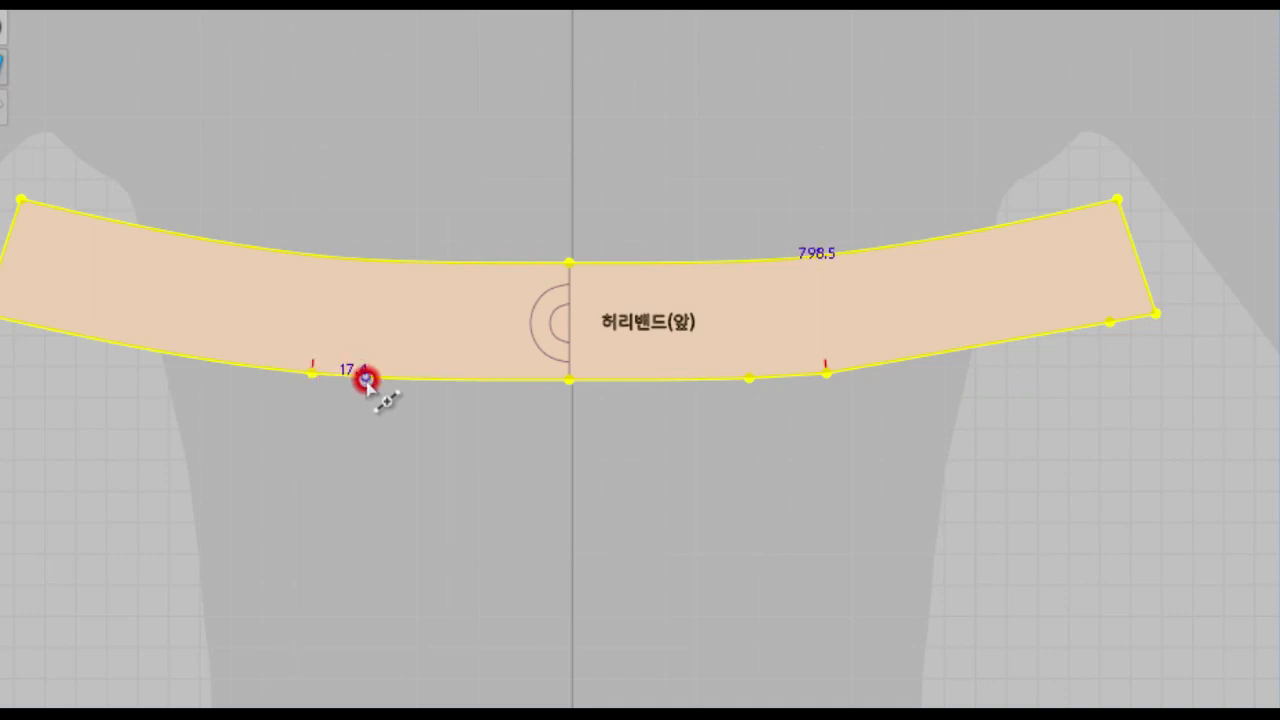
right_click(366, 379)
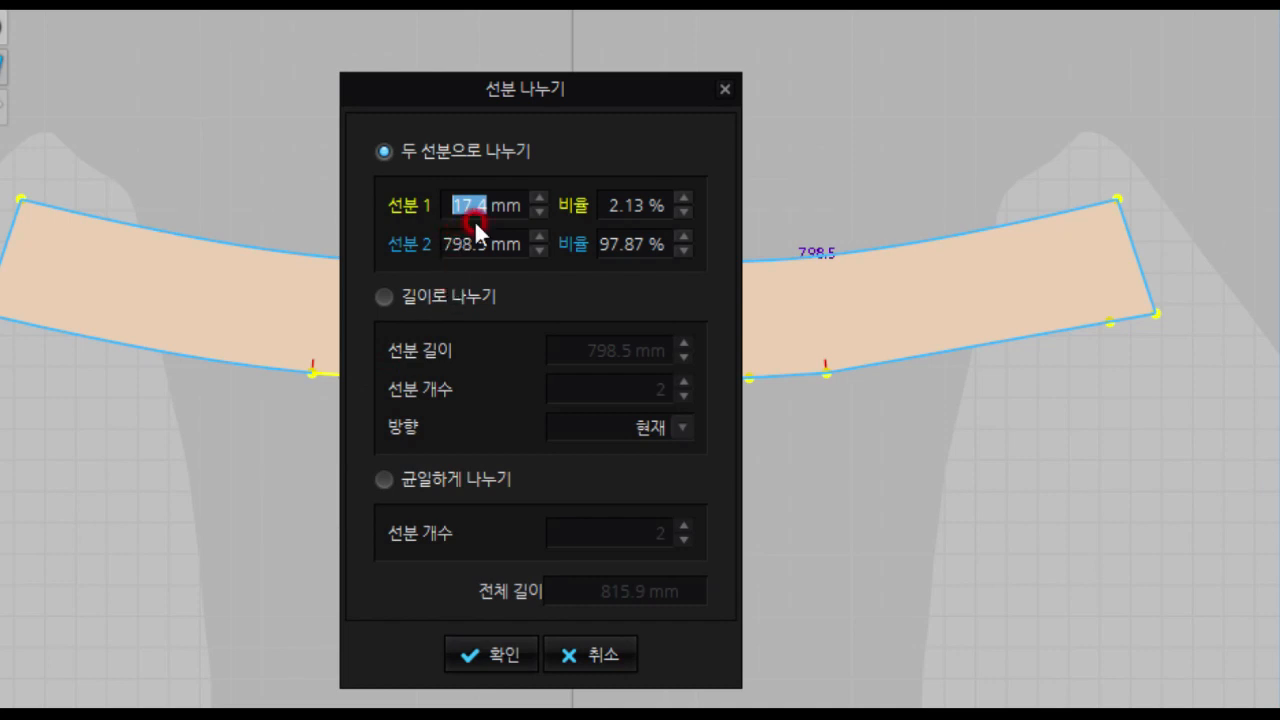
type("25")
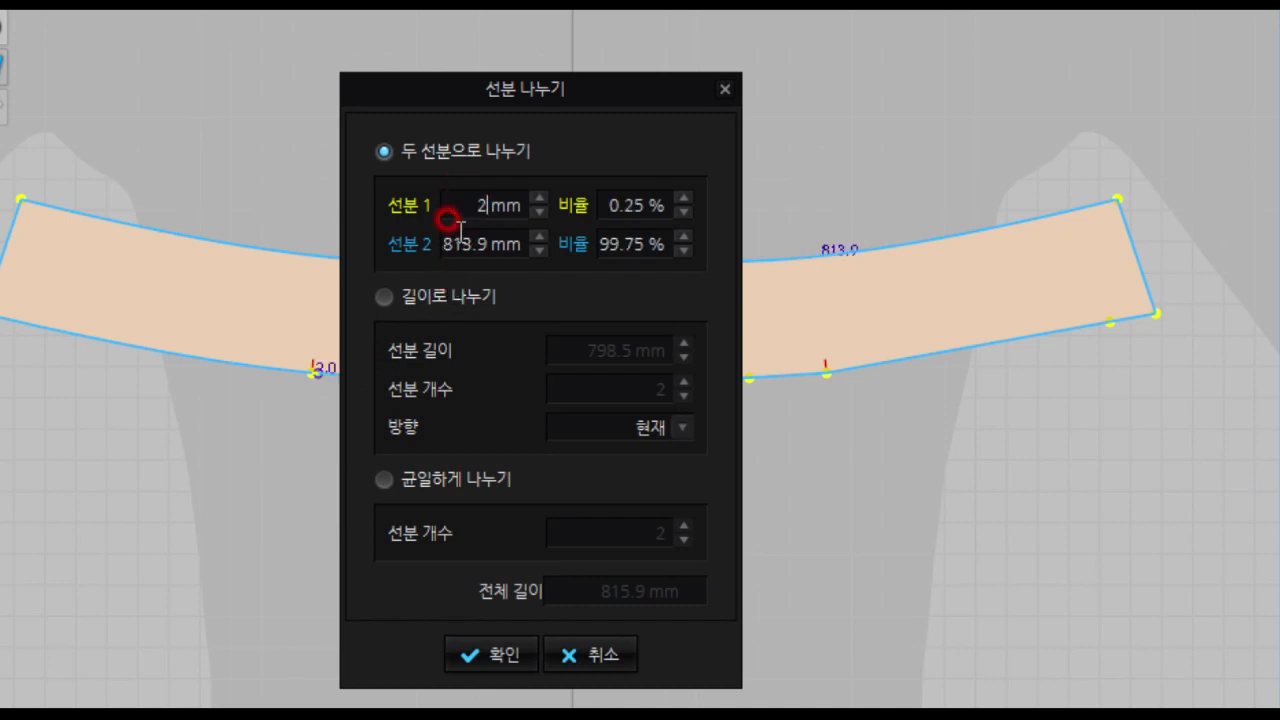
key("Return")
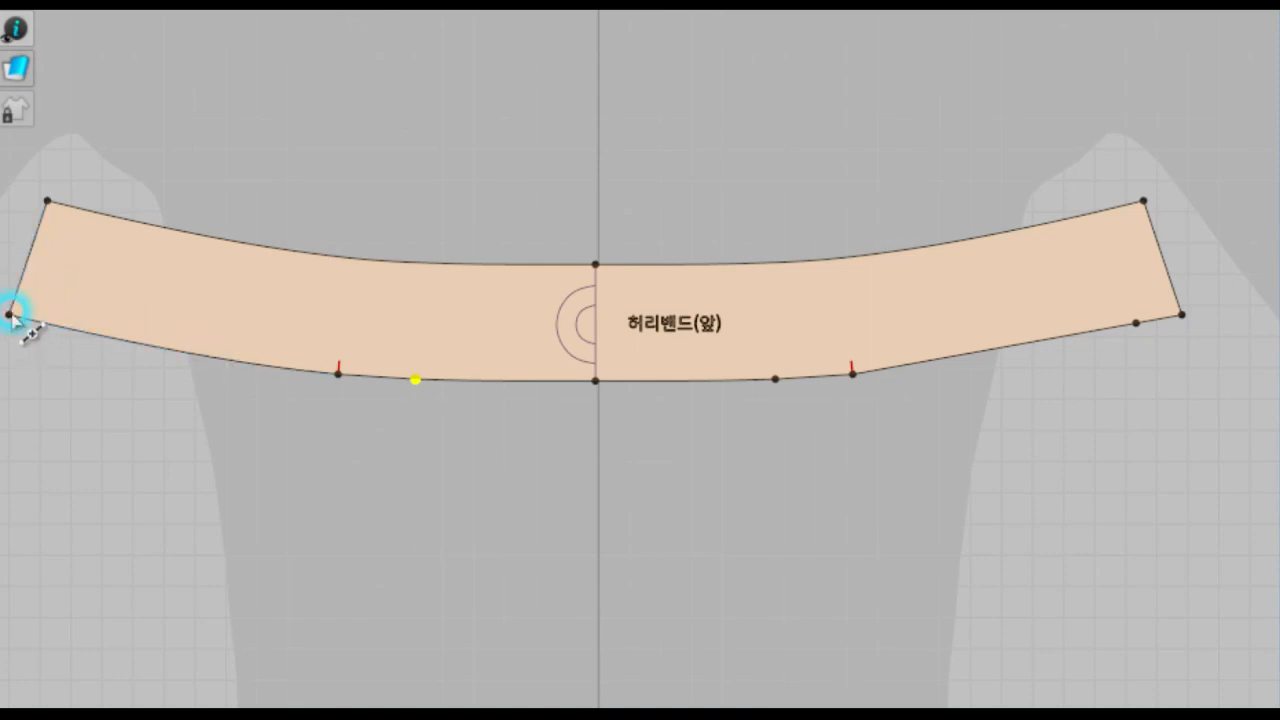
Add a point on the front waistband's lower edge 15 mm in from its left end
left_click(37, 318)
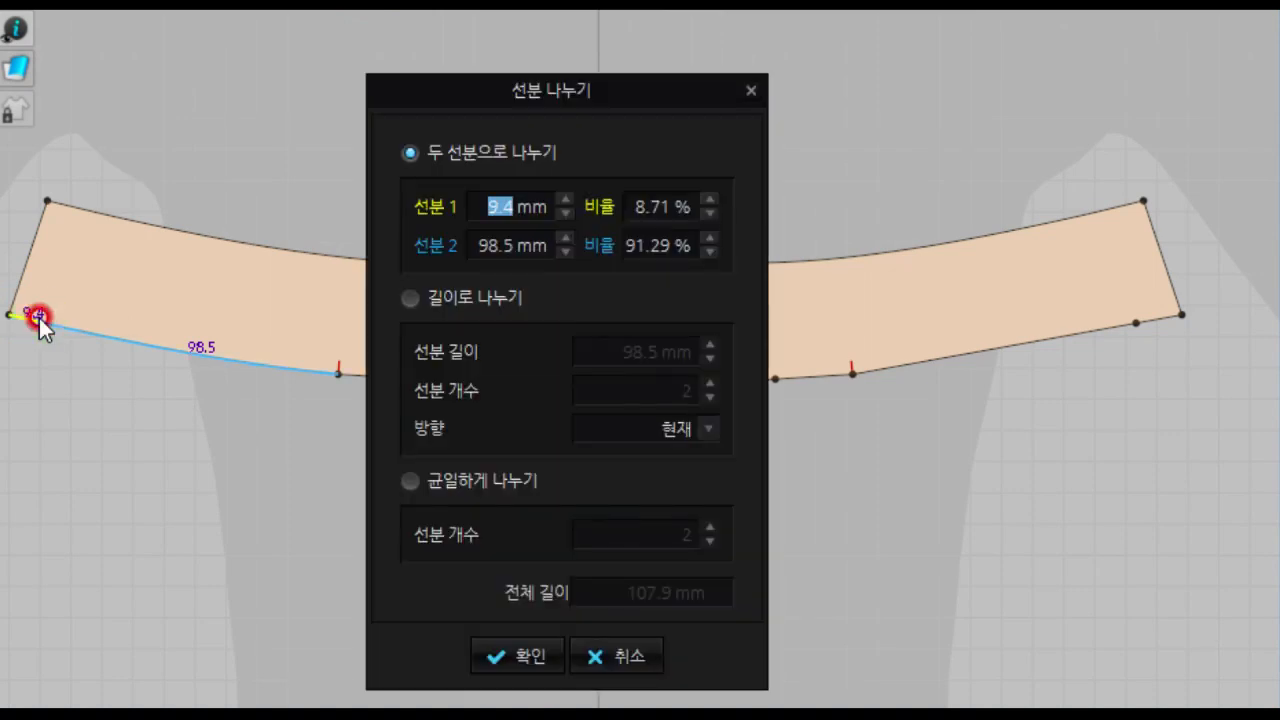
left_click(476, 219)
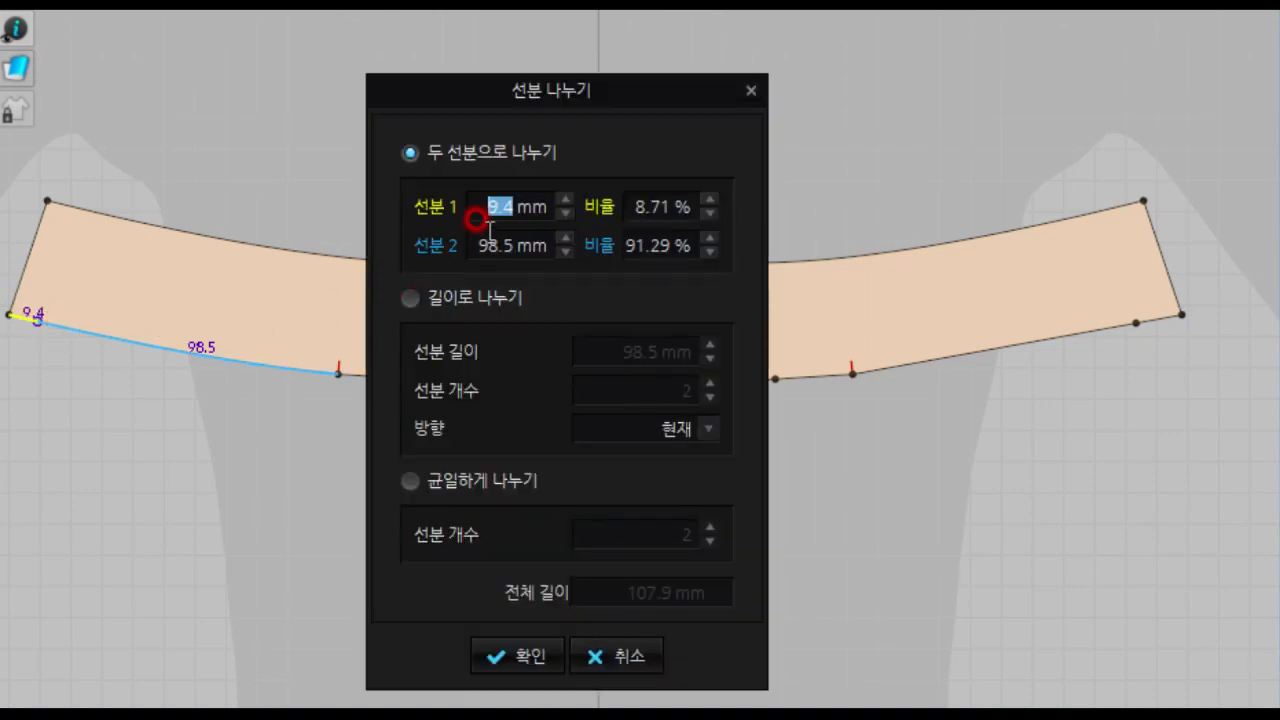
type("15")
key("Return")
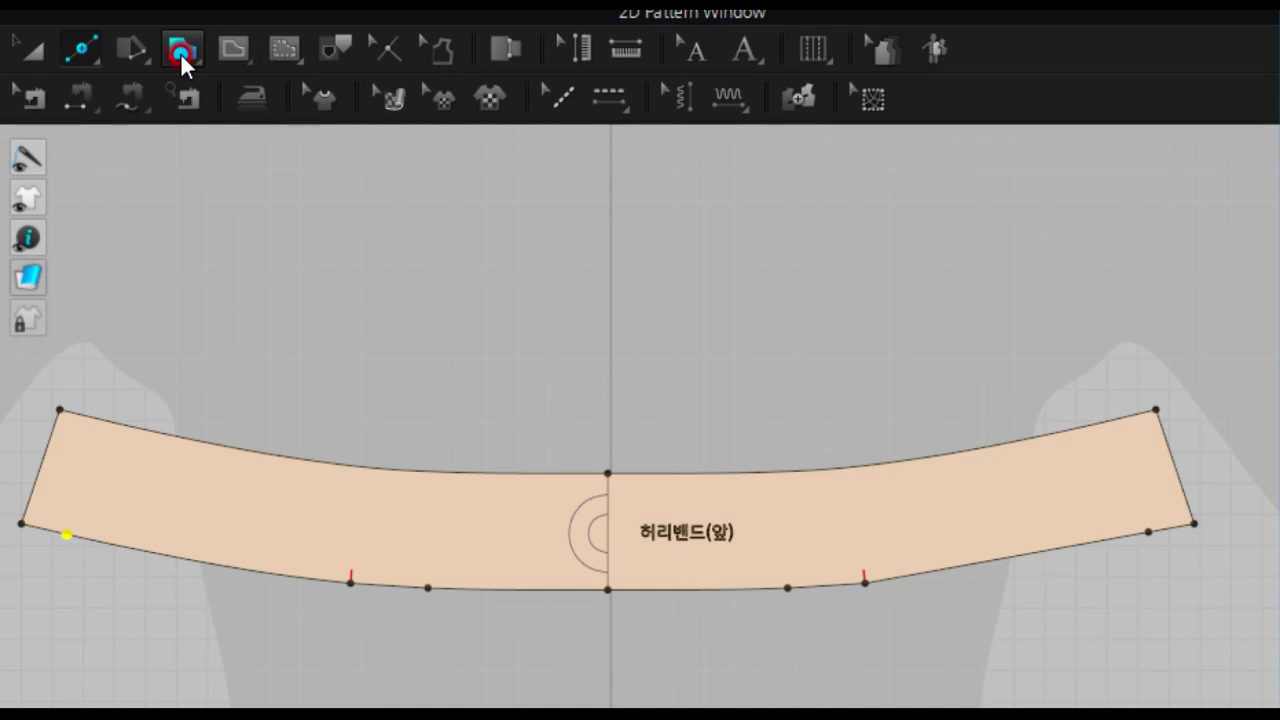
Start a new polygon pattern with a 60 mm vertical line down from the waistband point inside the right notch
left_click(180, 52)
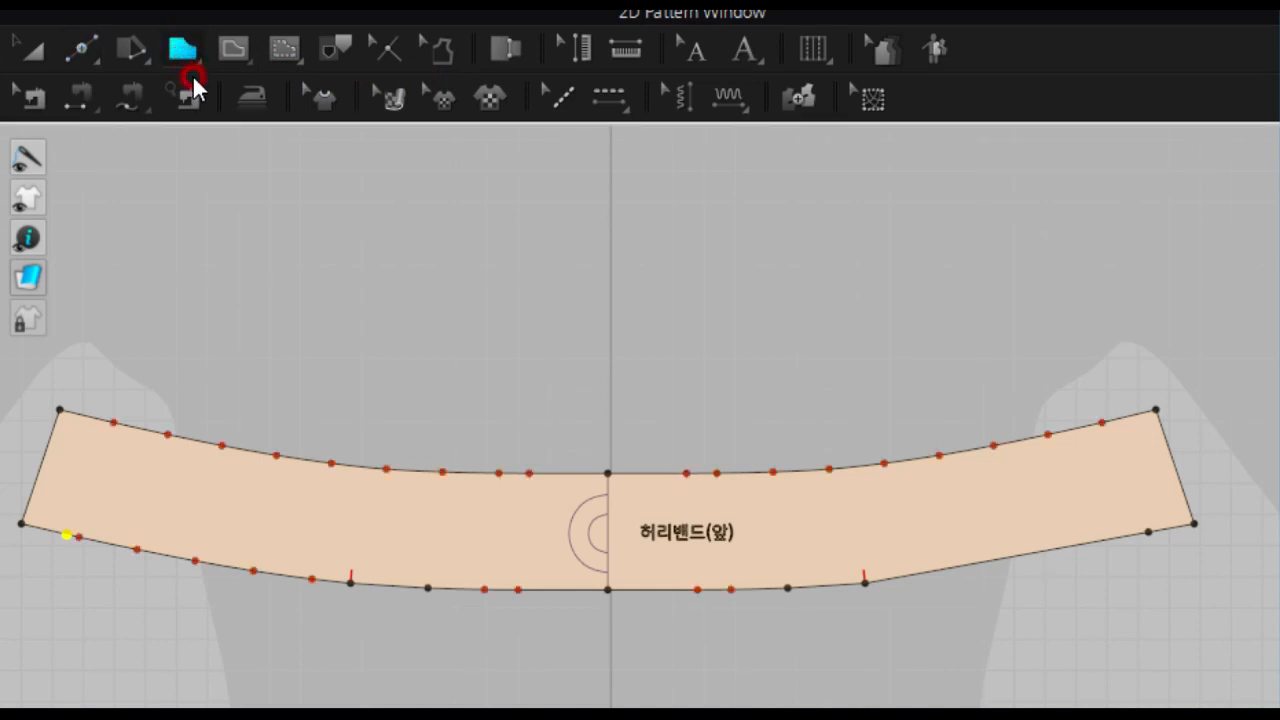
left_click(447, 100)
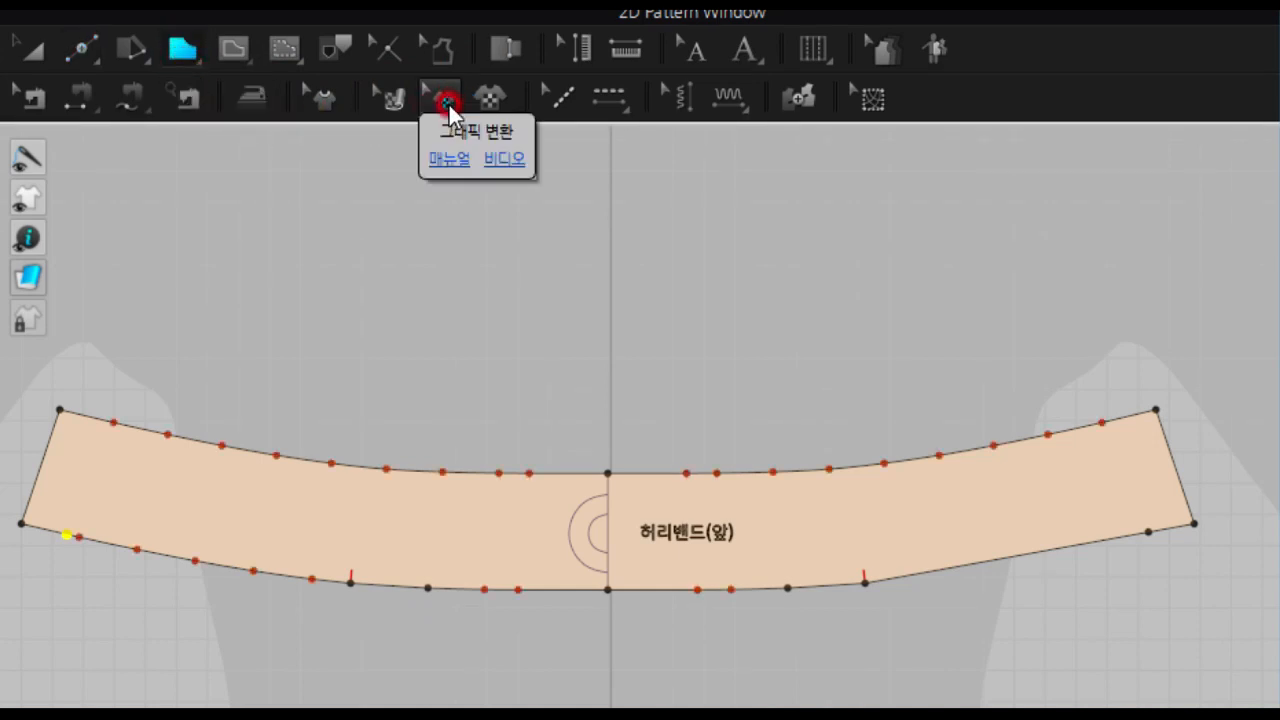
left_click(788, 588)
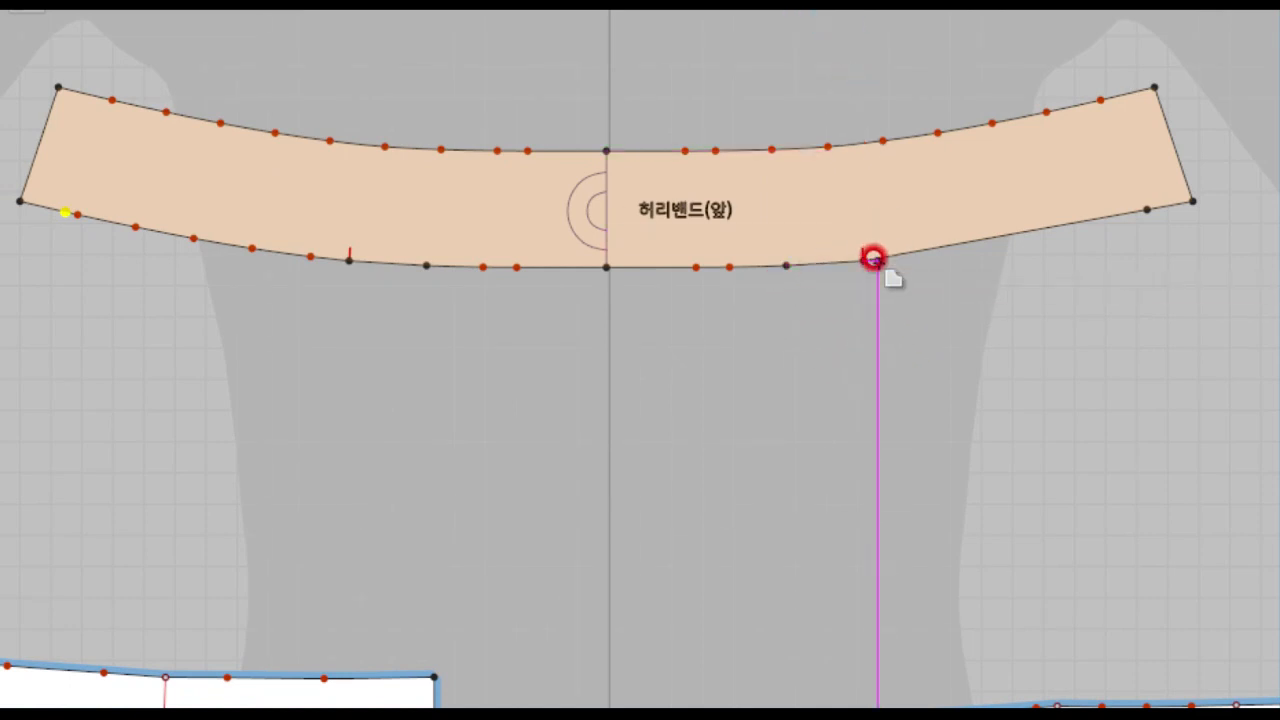
left_click(780, 263)
left_click_drag(780, 263, 786, 520)
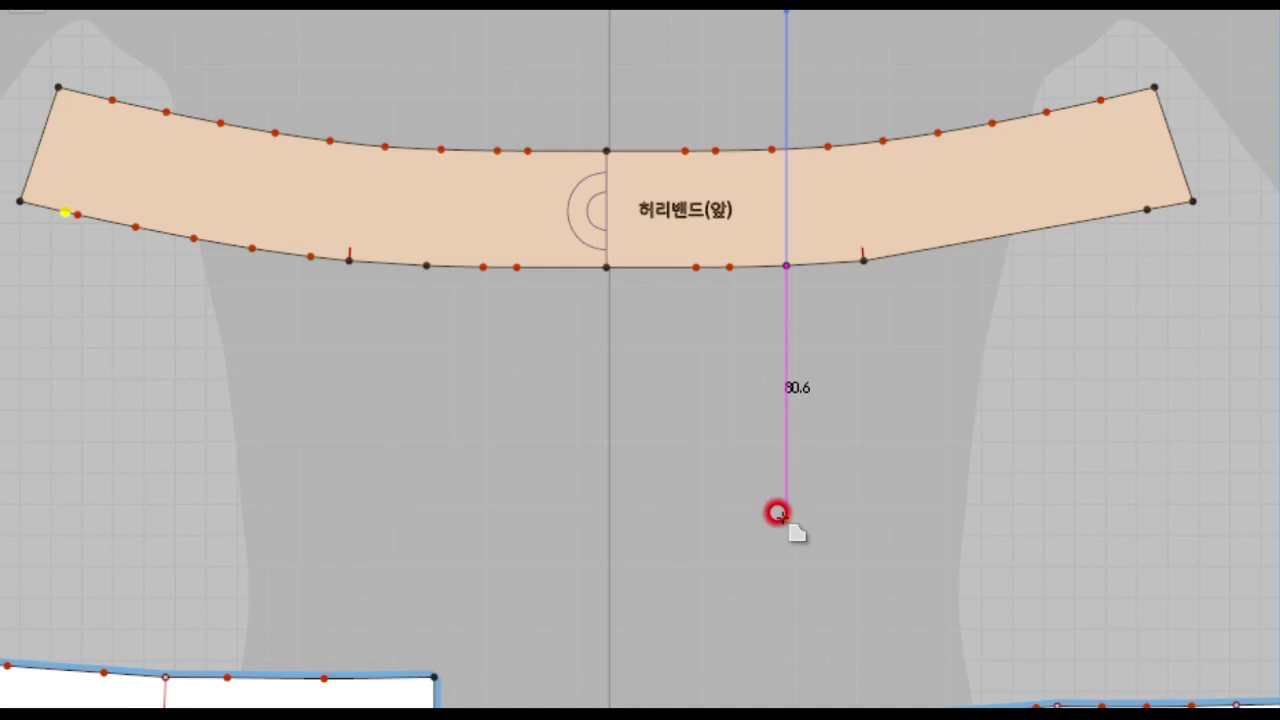
right_click(778, 514)
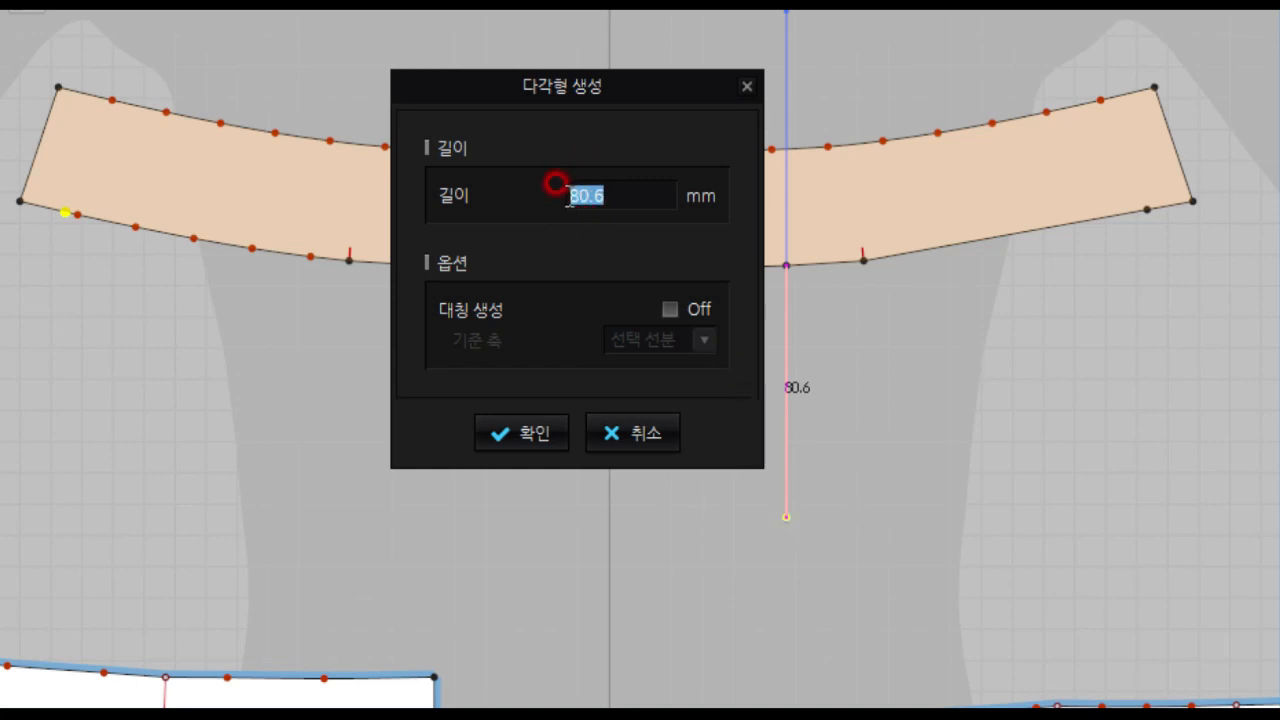
type("5")
type("0")
key("Return")
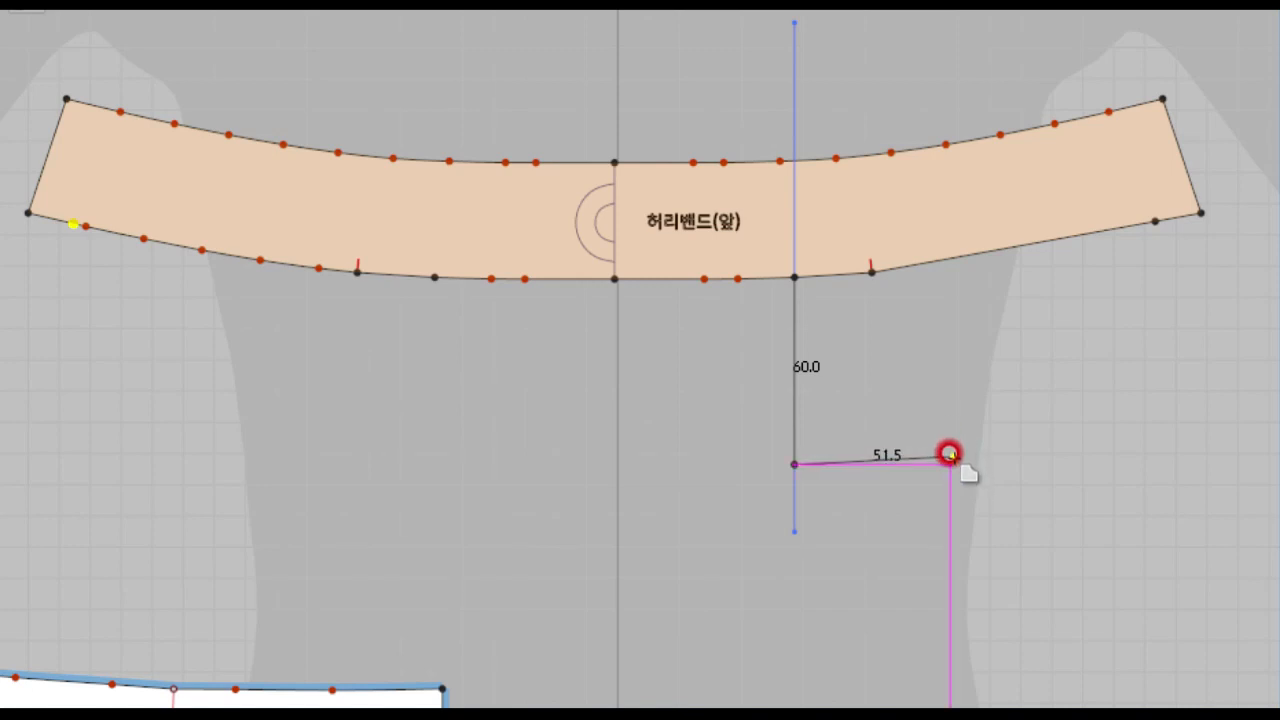
Draw the polygon's lower edge as an upward-sweeping curve about 137 mm long, running out beneath the waistband's right end
left_click(944, 456)
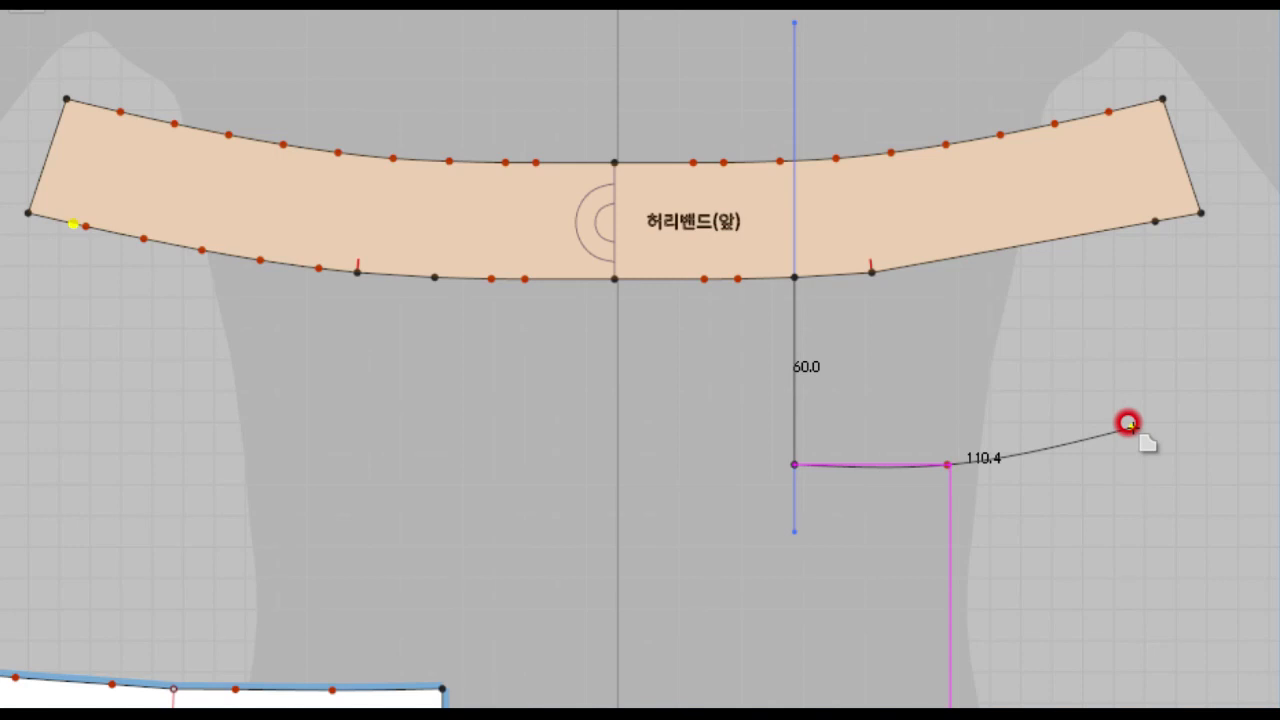
left_click(1128, 424, "ctrl")
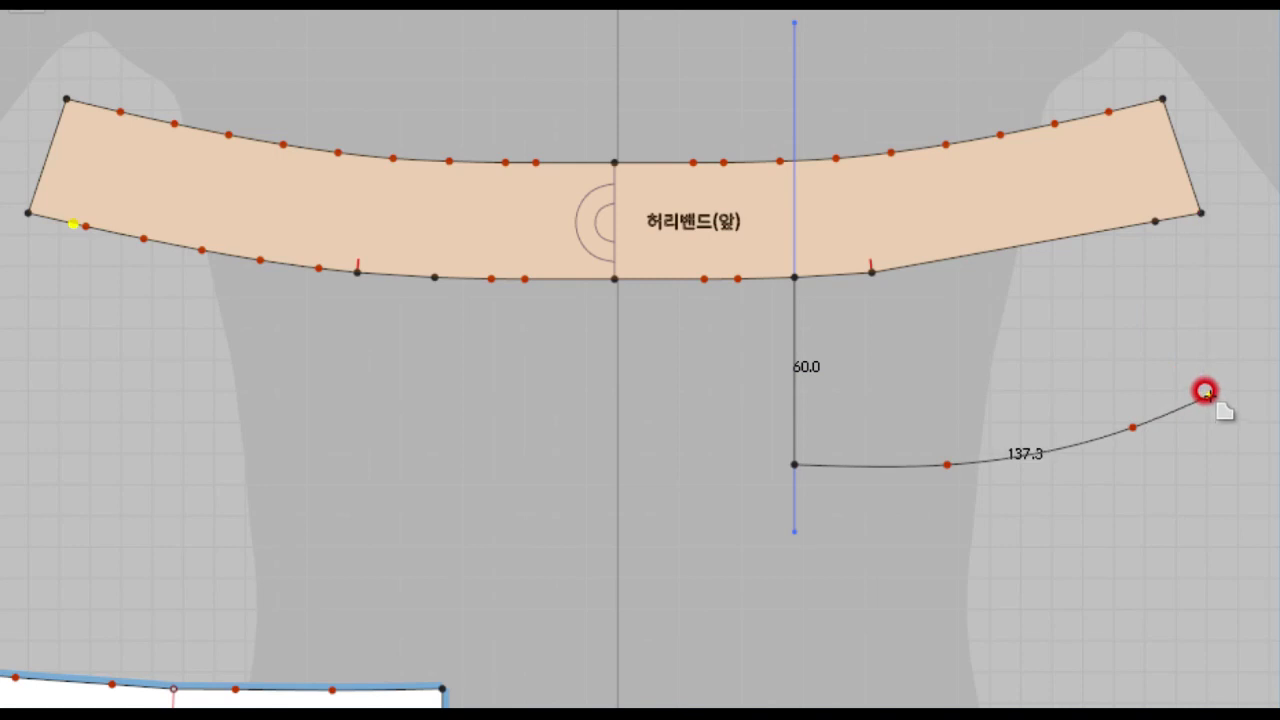
left_click(1206, 392)
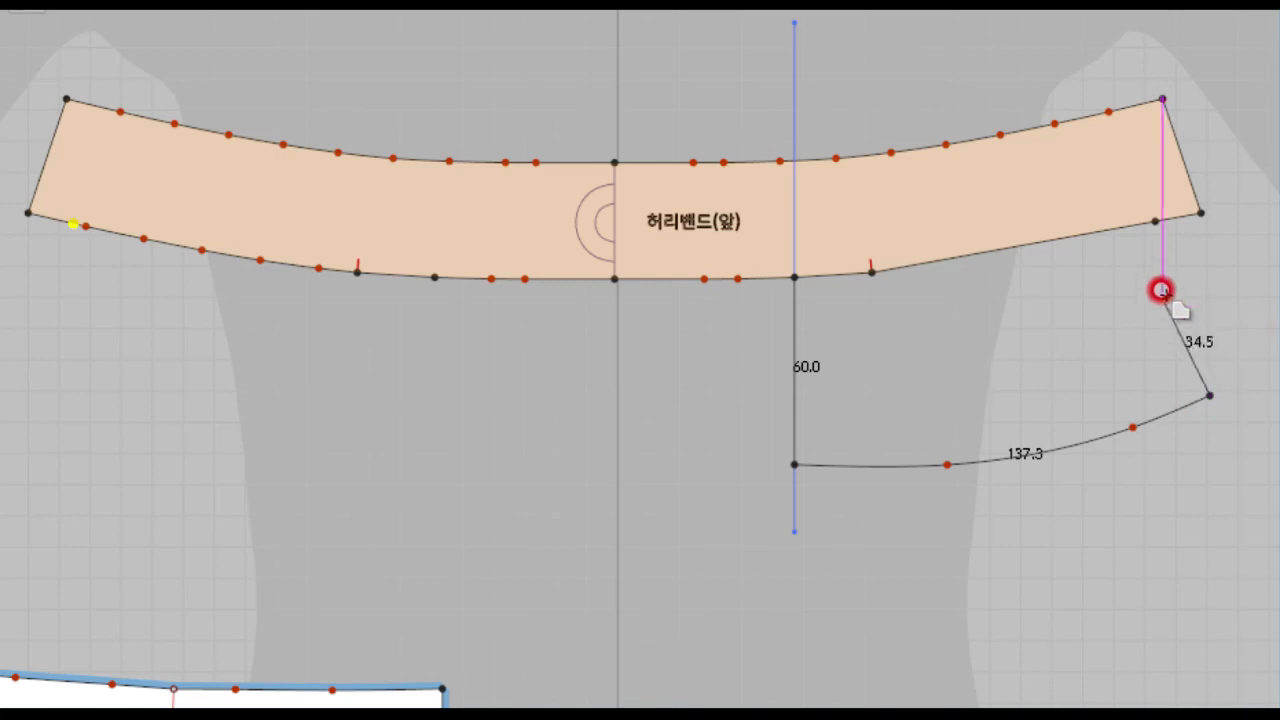
Close the polygon with a side of about 58.5 mm up to the waistband's right-end division point and a curved upper edge about 118 mm long
left_click(1153, 220)
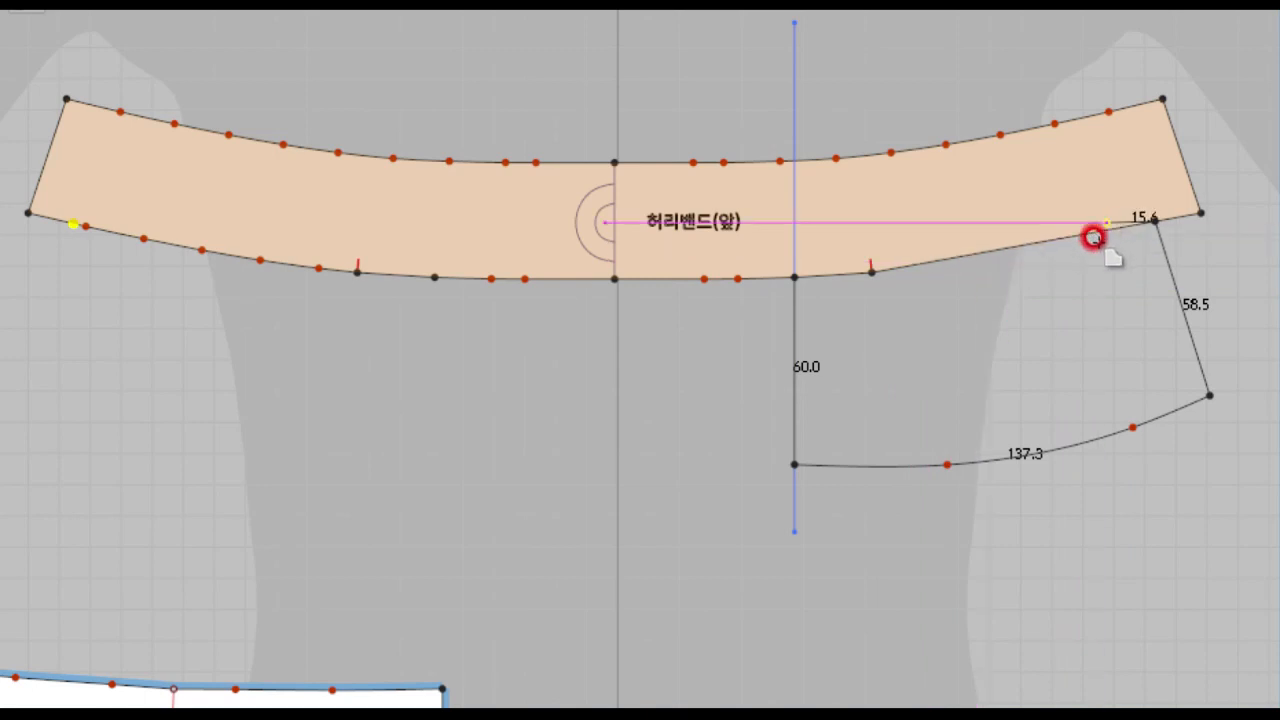
left_click(1012, 248)
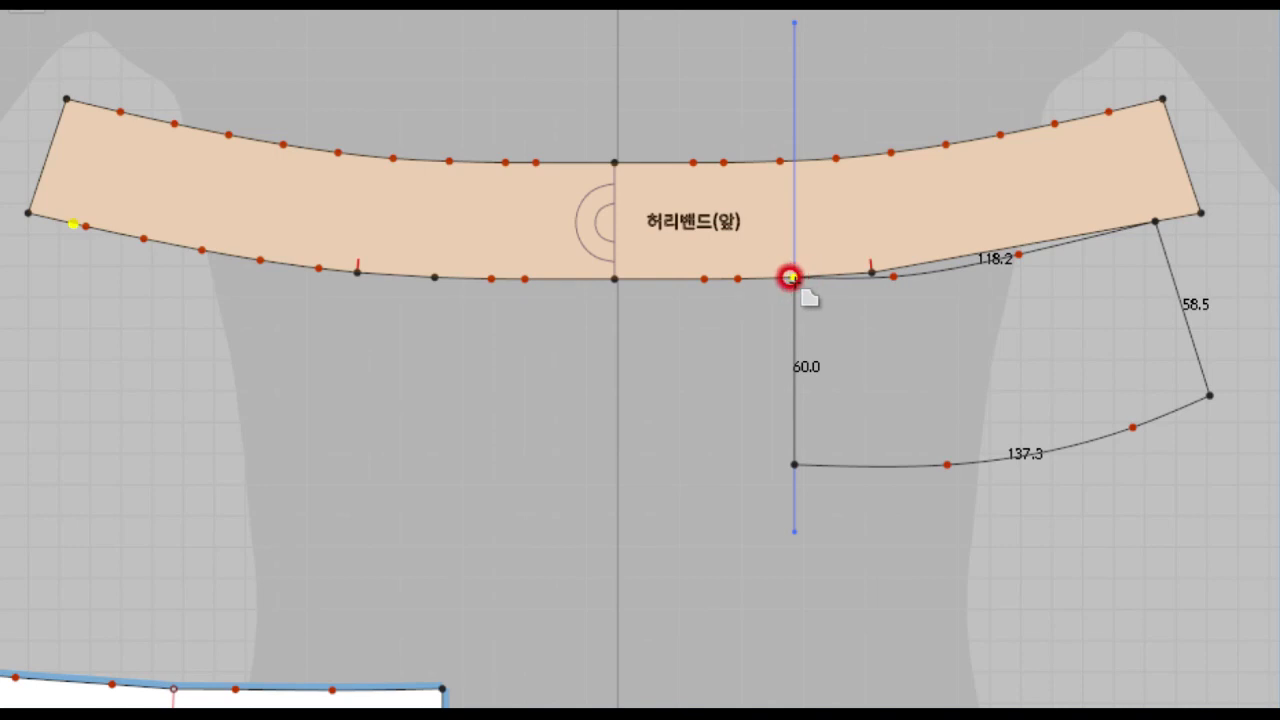
left_click(792, 278)
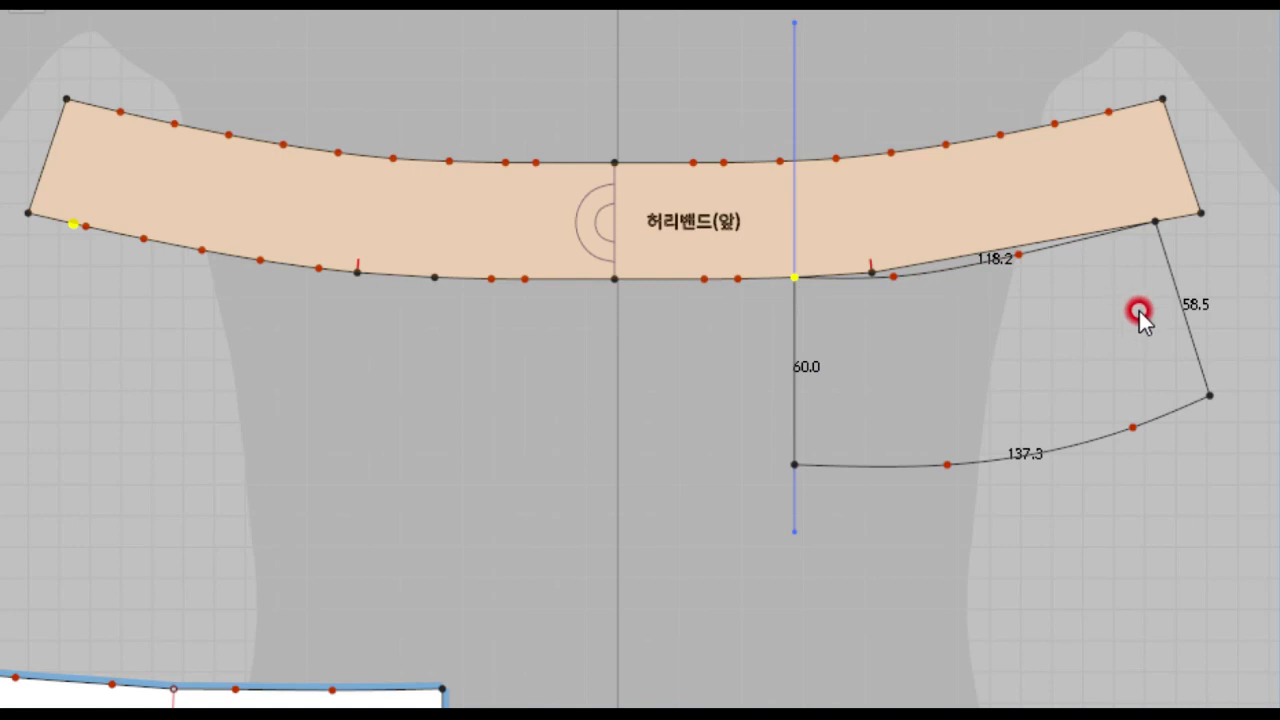
left_click(1129, 357)
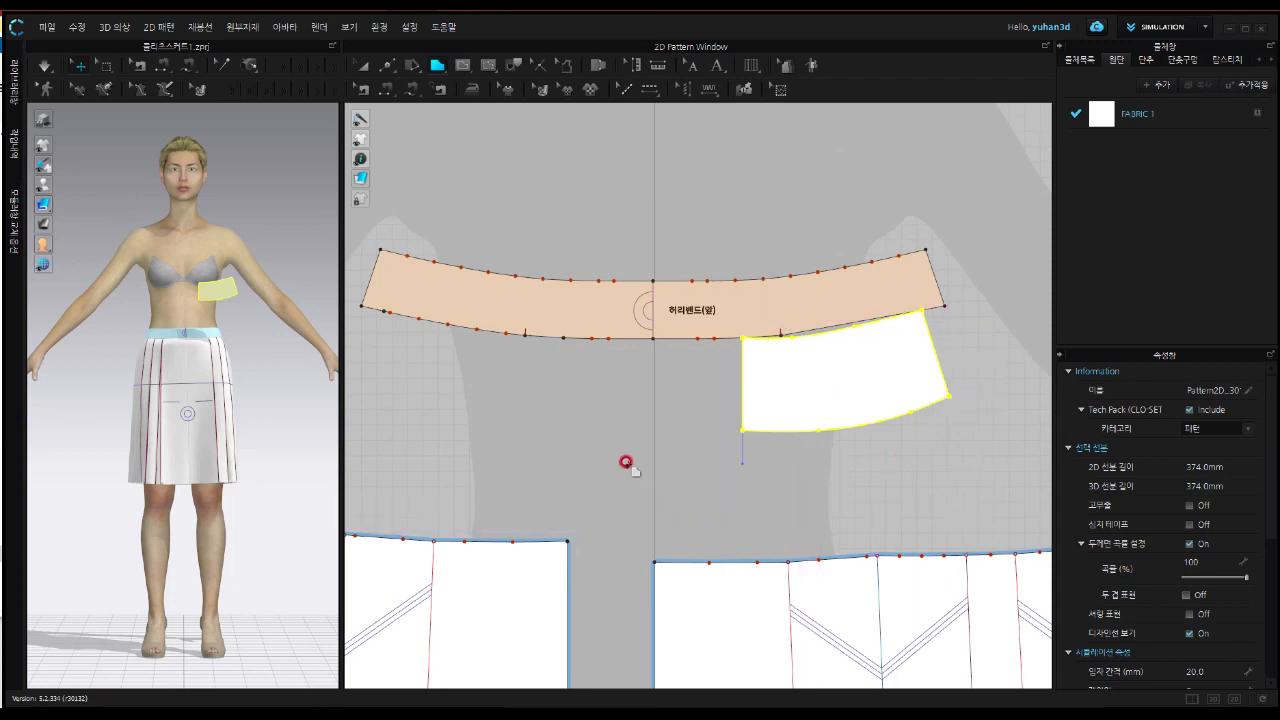
Move the new pattern piece straight down so that it sits clear of the front waistband
left_click(365, 67)
left_click(365, 67)
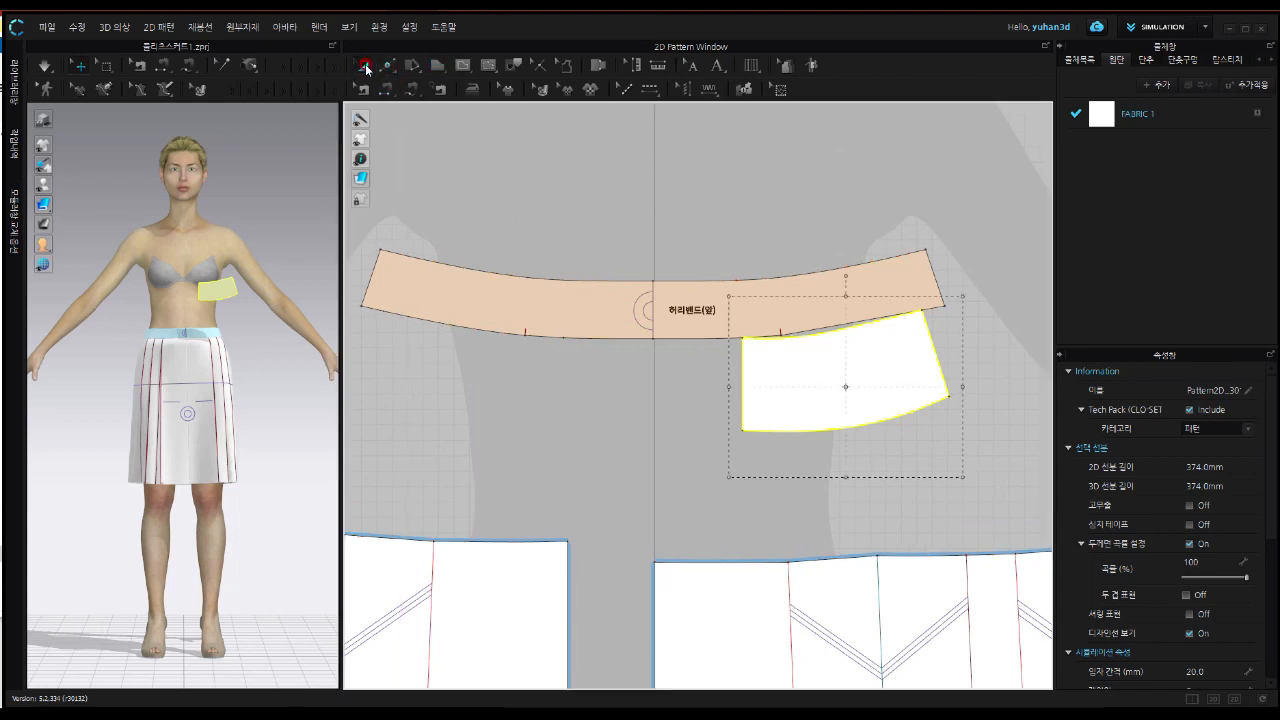
left_click(840, 372)
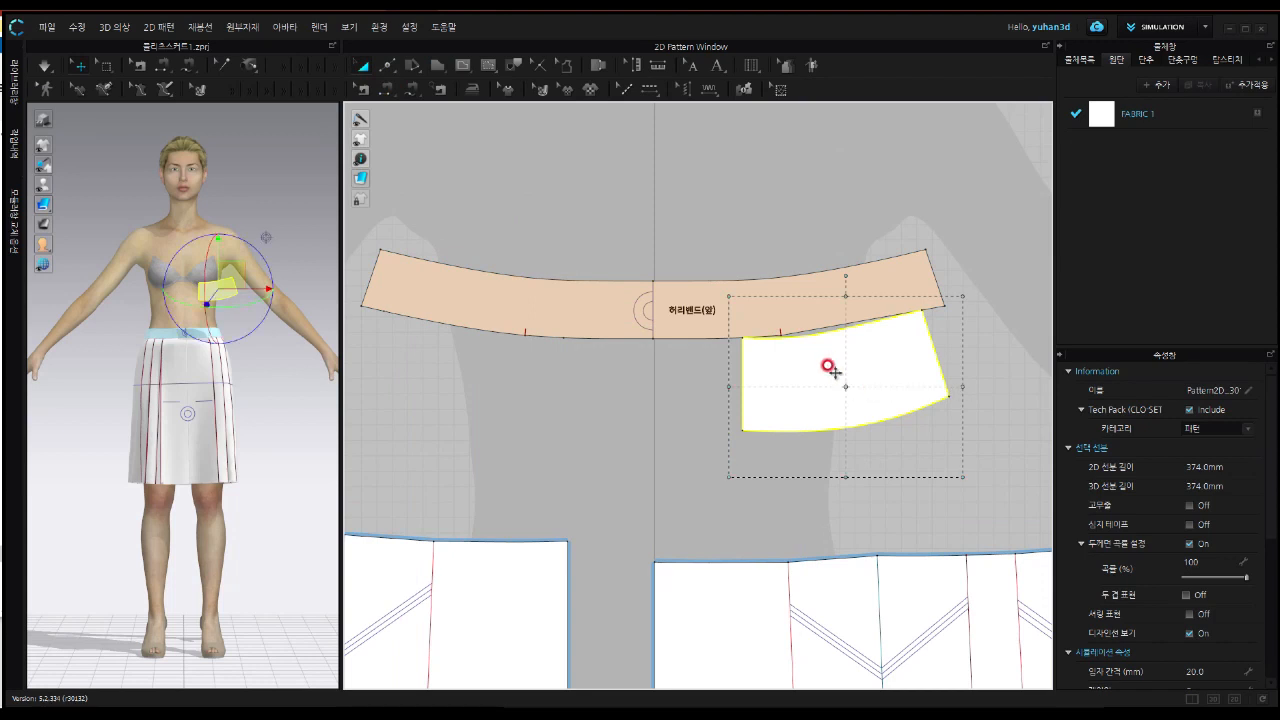
left_click_drag(829, 366, 829, 408)
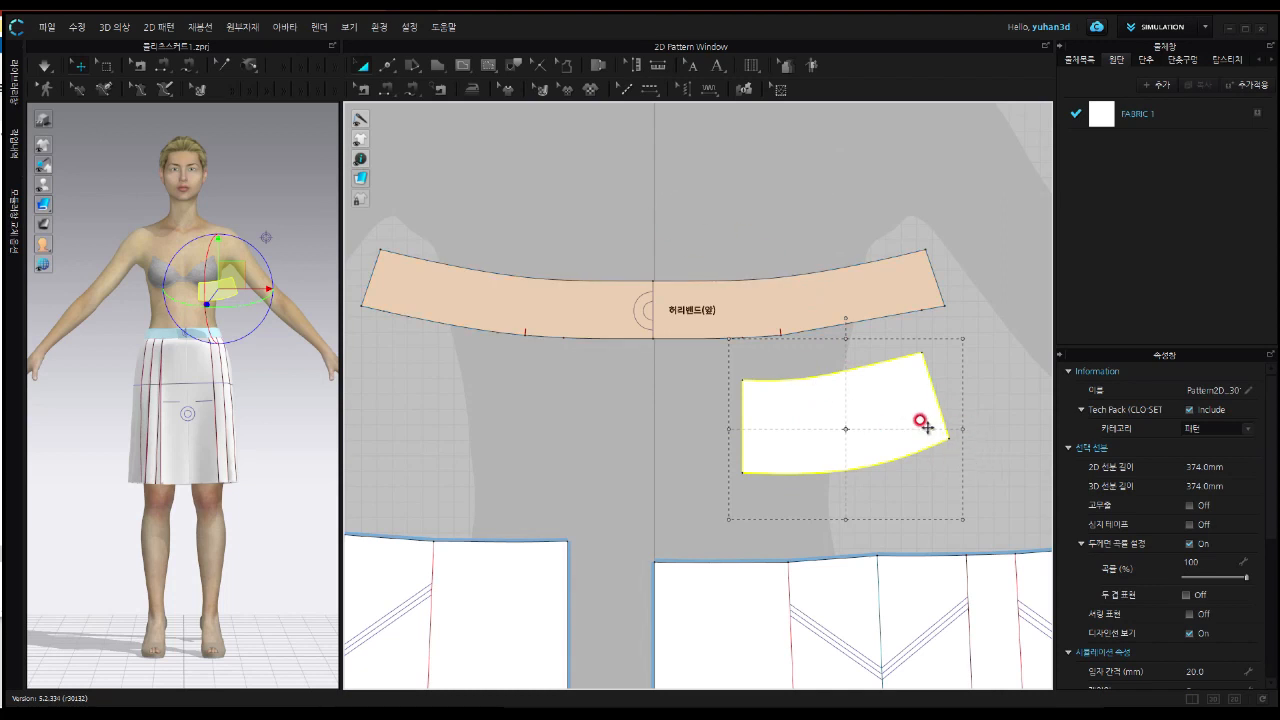
Round the new piece's lower corners with smooth curves, starting about 26 mm from the right corner and about 46 mm long at the left
scroll(914, 424, "up", 3)
left_click_drag(910, 432, 869, 419)
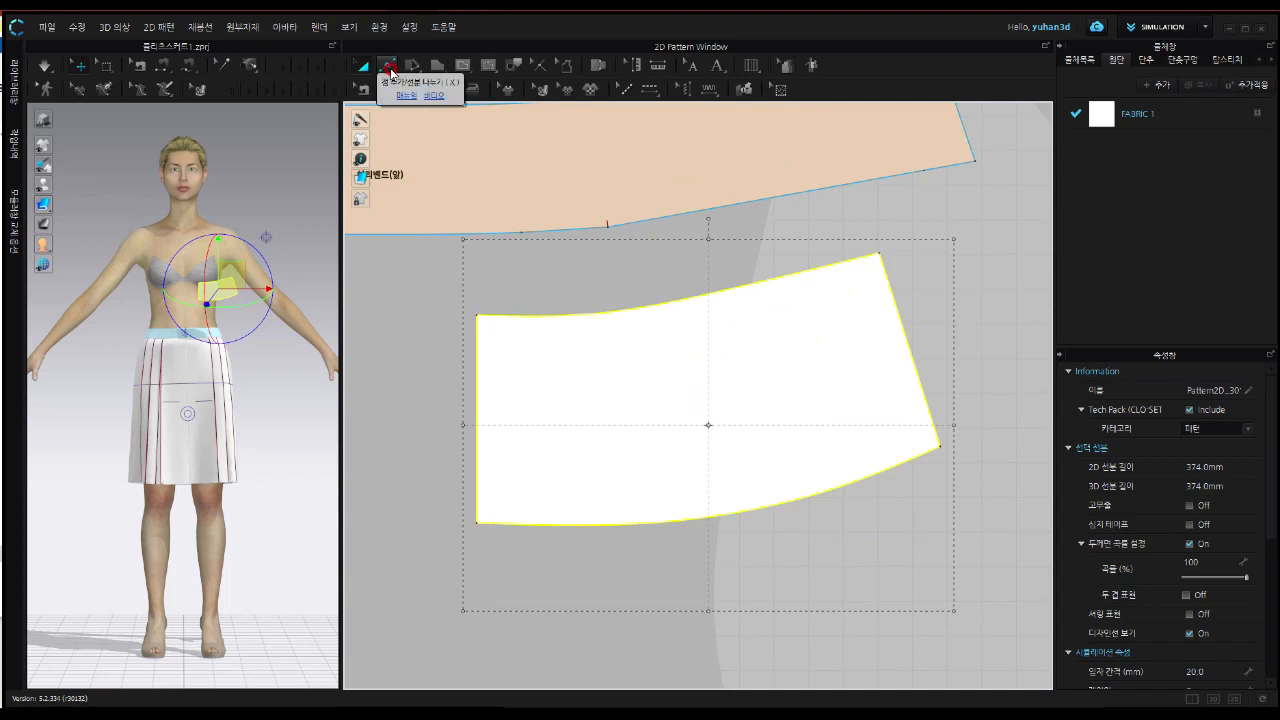
left_click(391, 70)
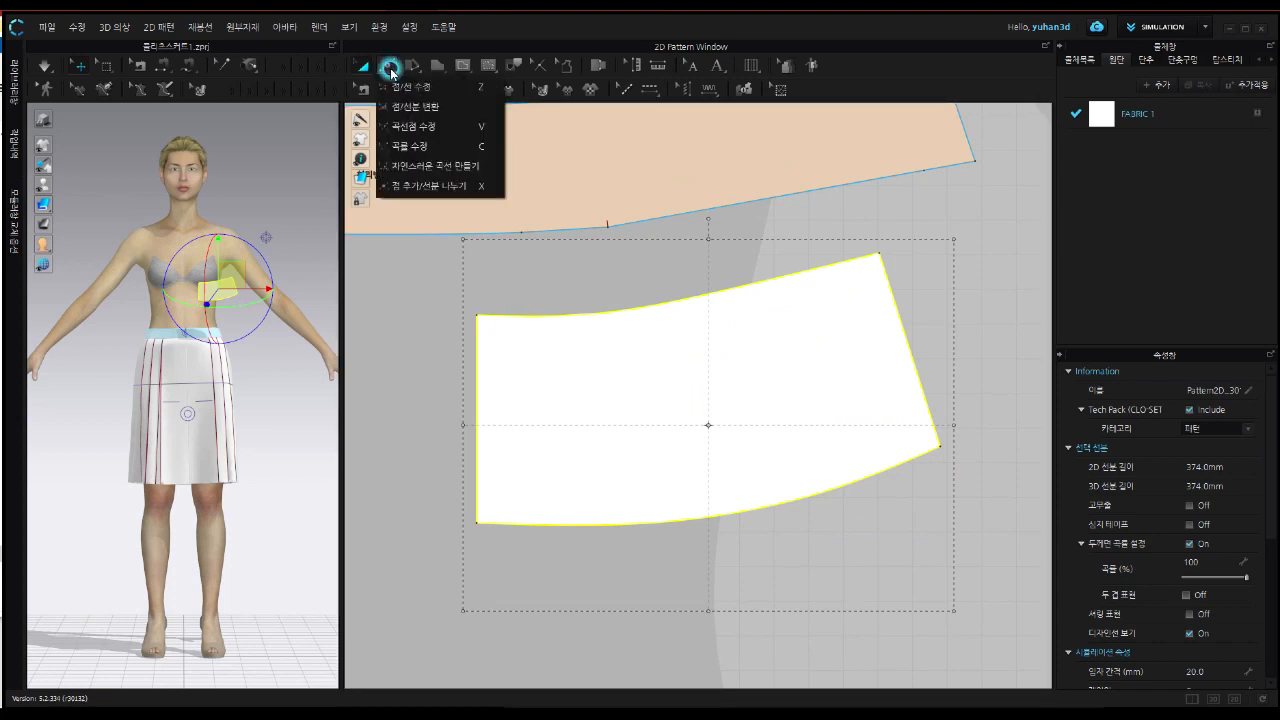
left_click(455, 172)
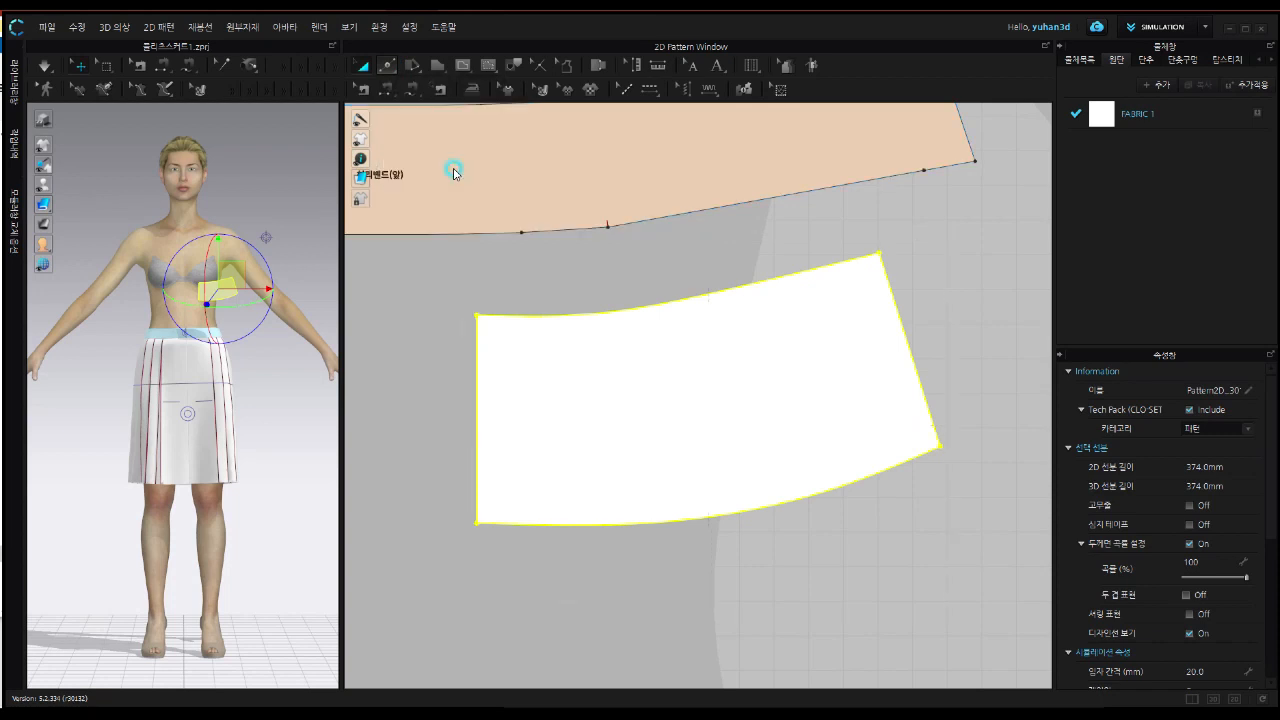
left_click(940, 446)
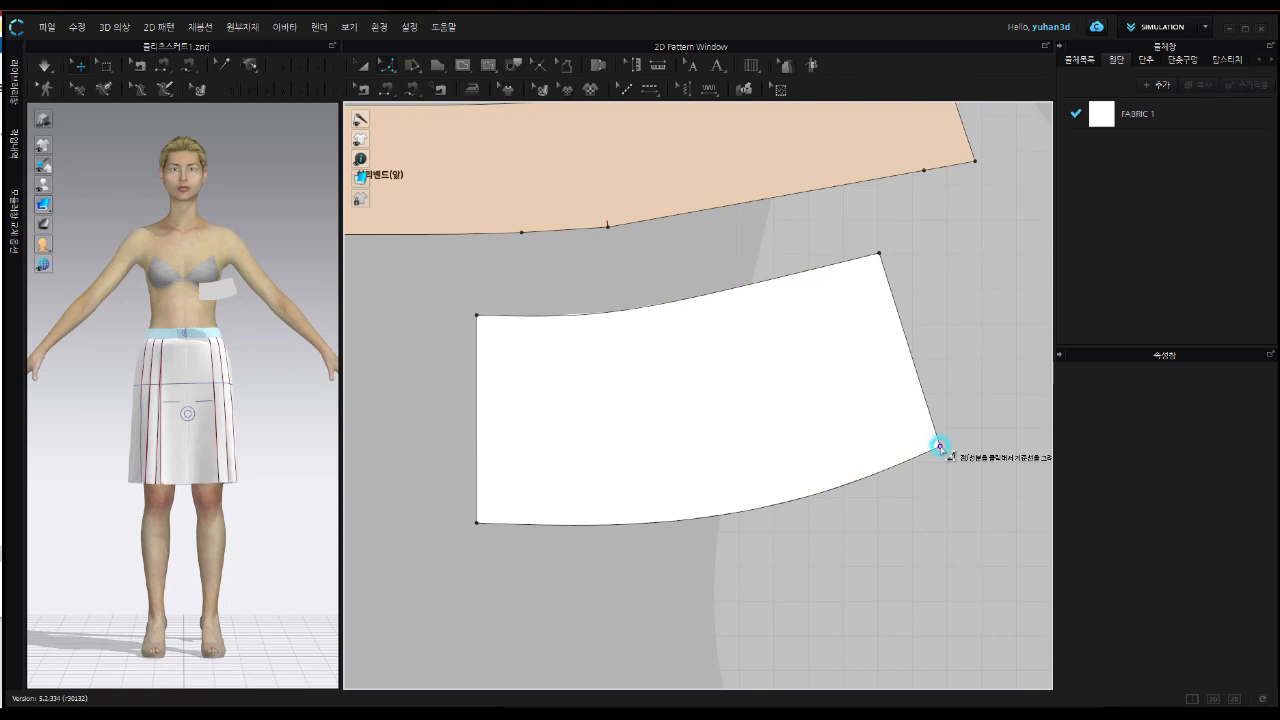
left_click_drag(940, 446, 854, 396)
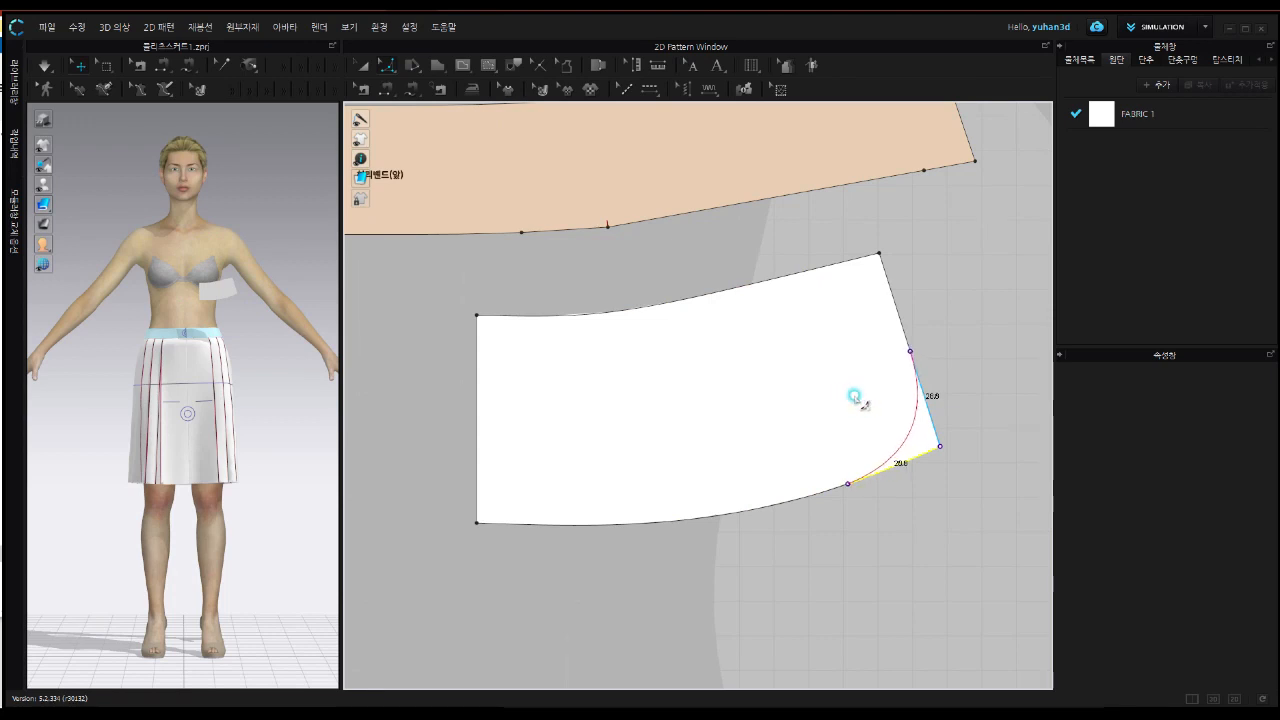
left_click_drag(854, 396, 860, 403)
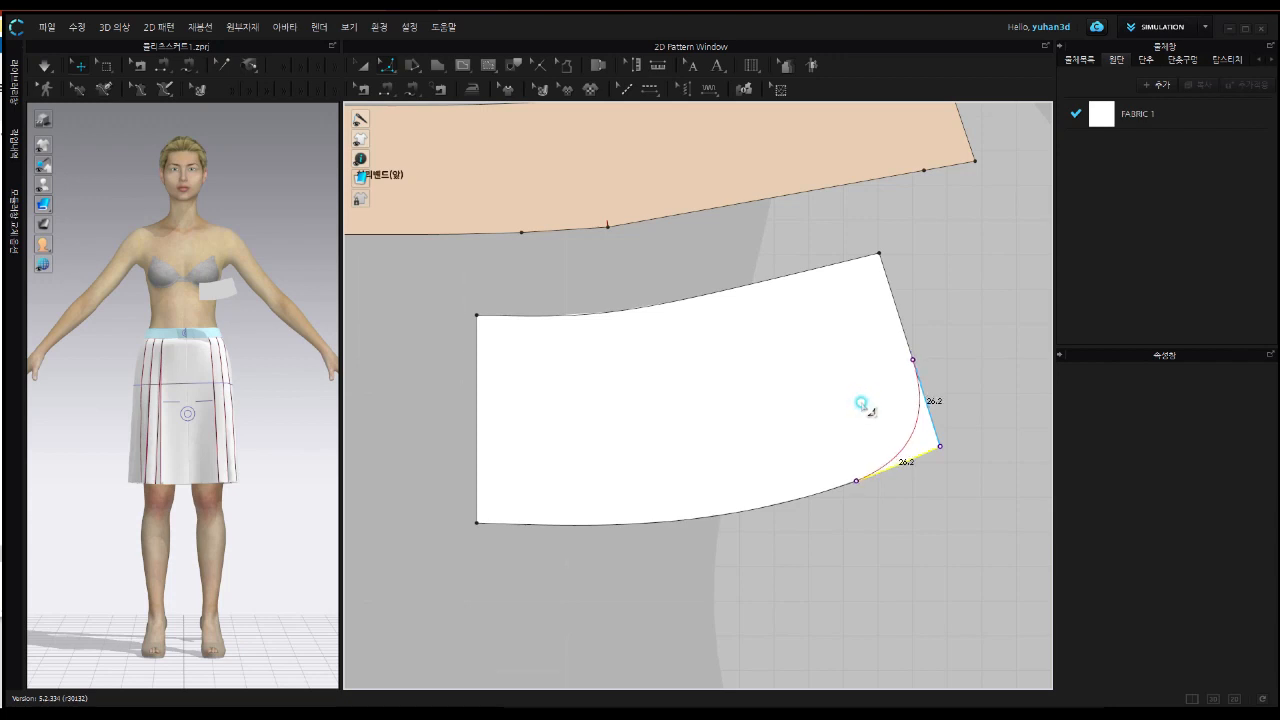
left_click_drag(860, 402, 859, 401)
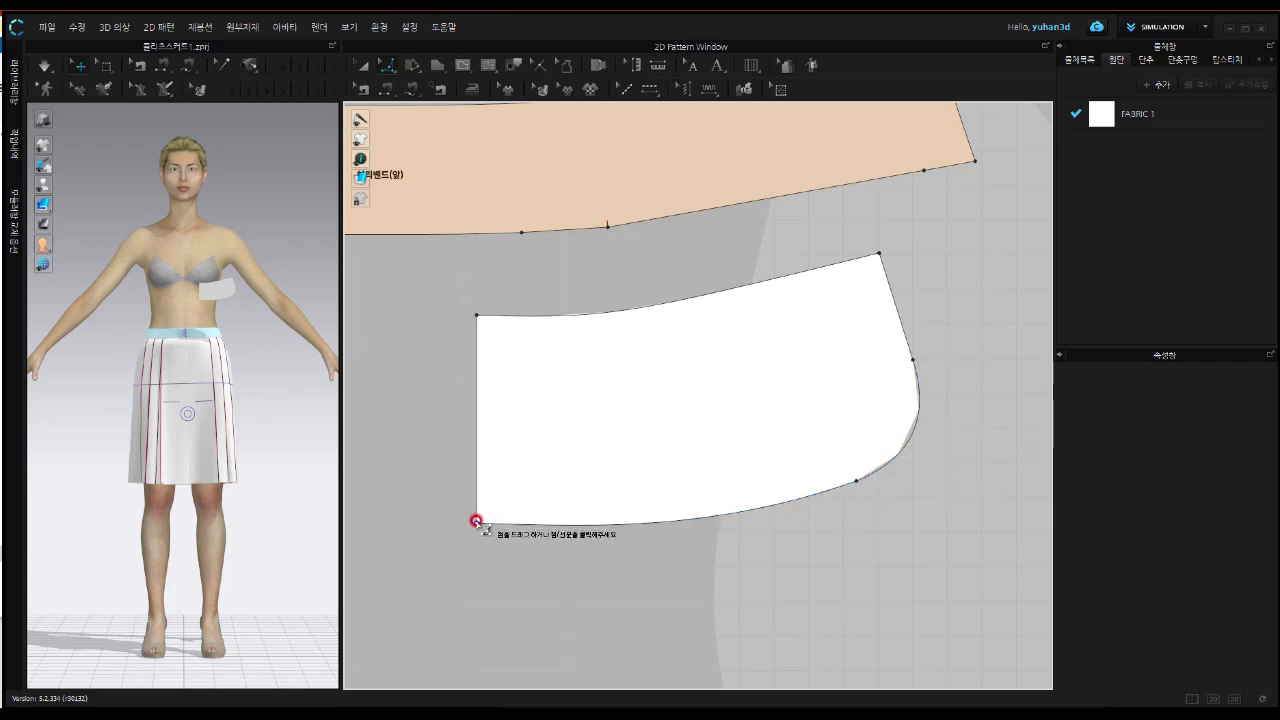
left_click_drag(477, 521, 535, 444)
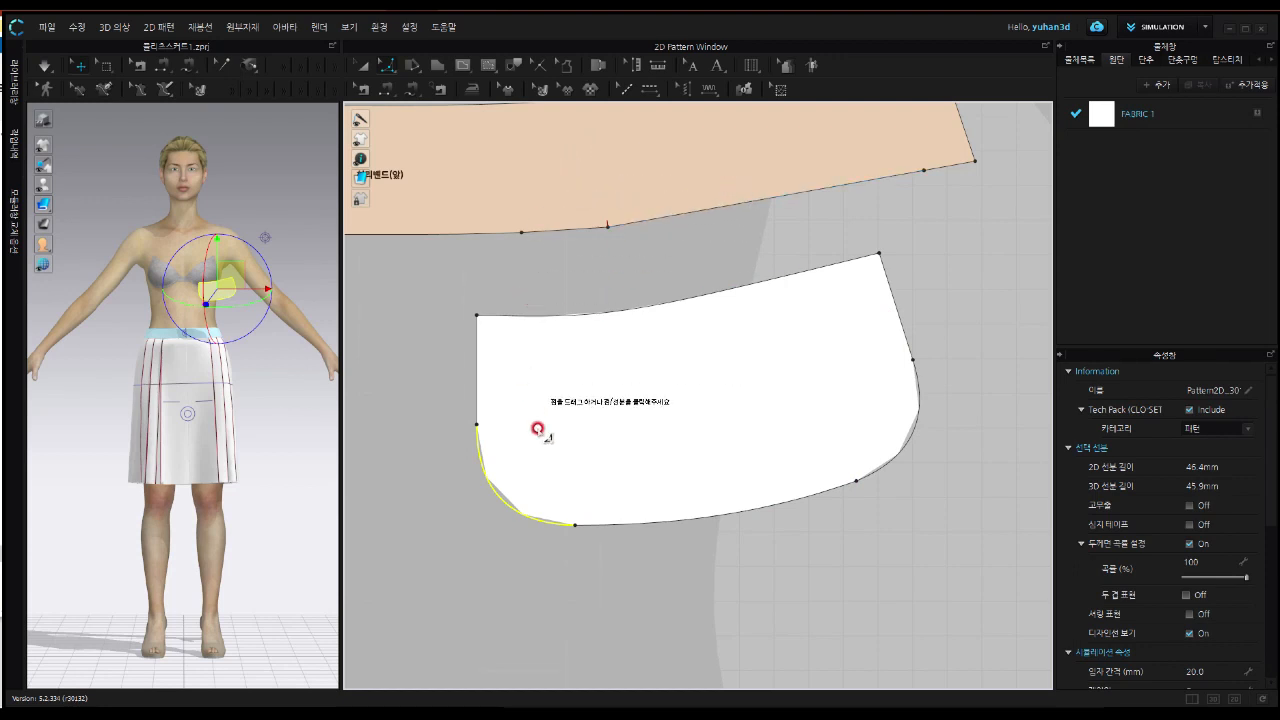
left_click(533, 638)
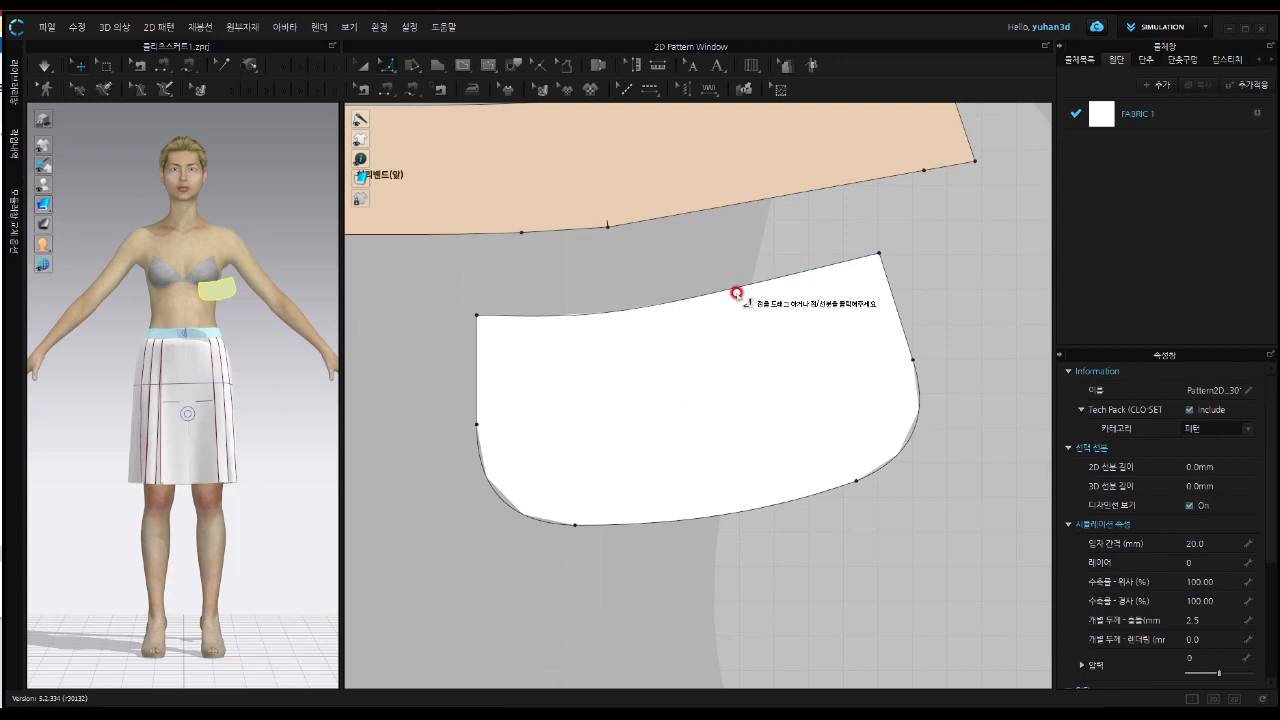
Add two curve points to the right half of the new piece's upper edge and pull them slightly inward to deepen the curve
left_click(385, 68)
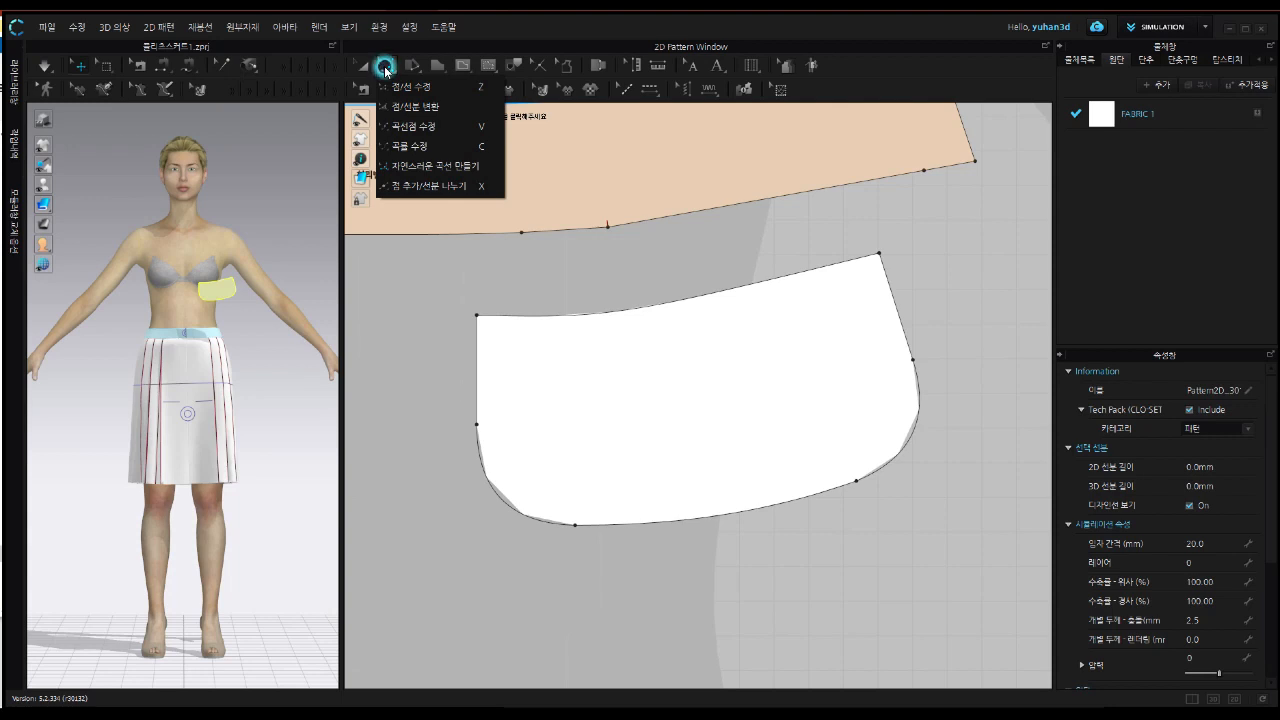
left_click(425, 131)
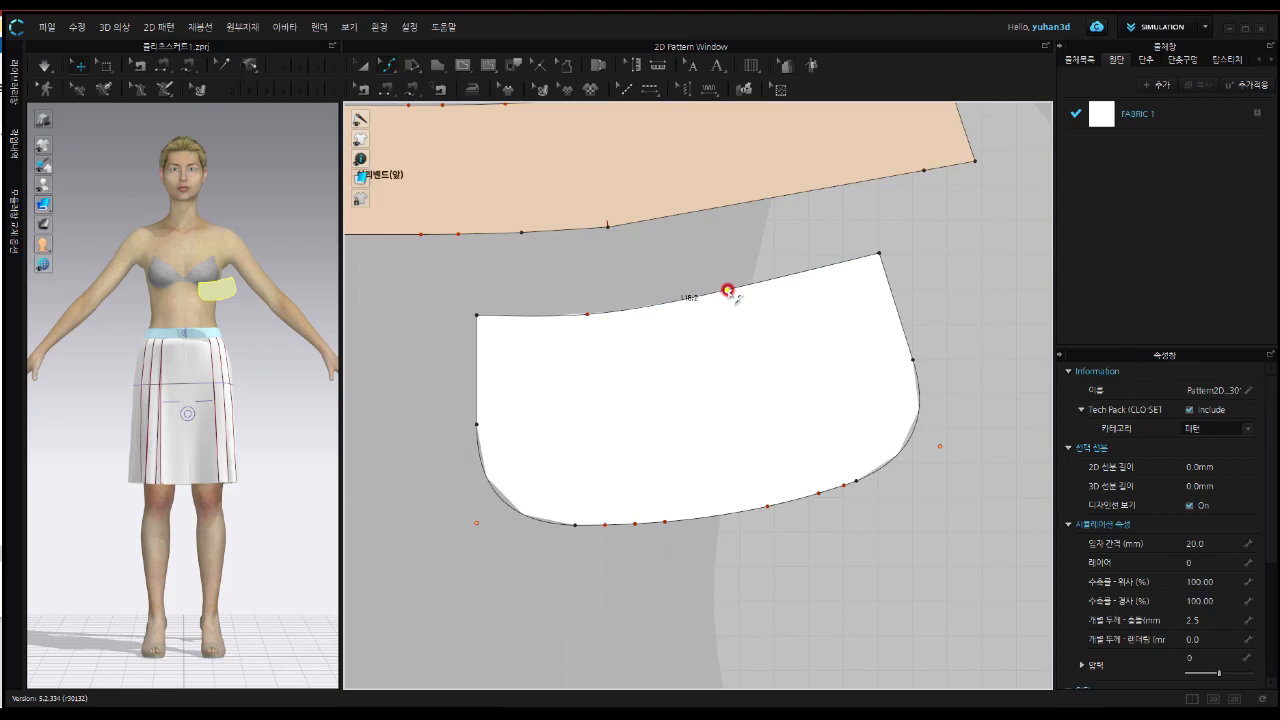
left_click_drag(738, 300, 739, 305)
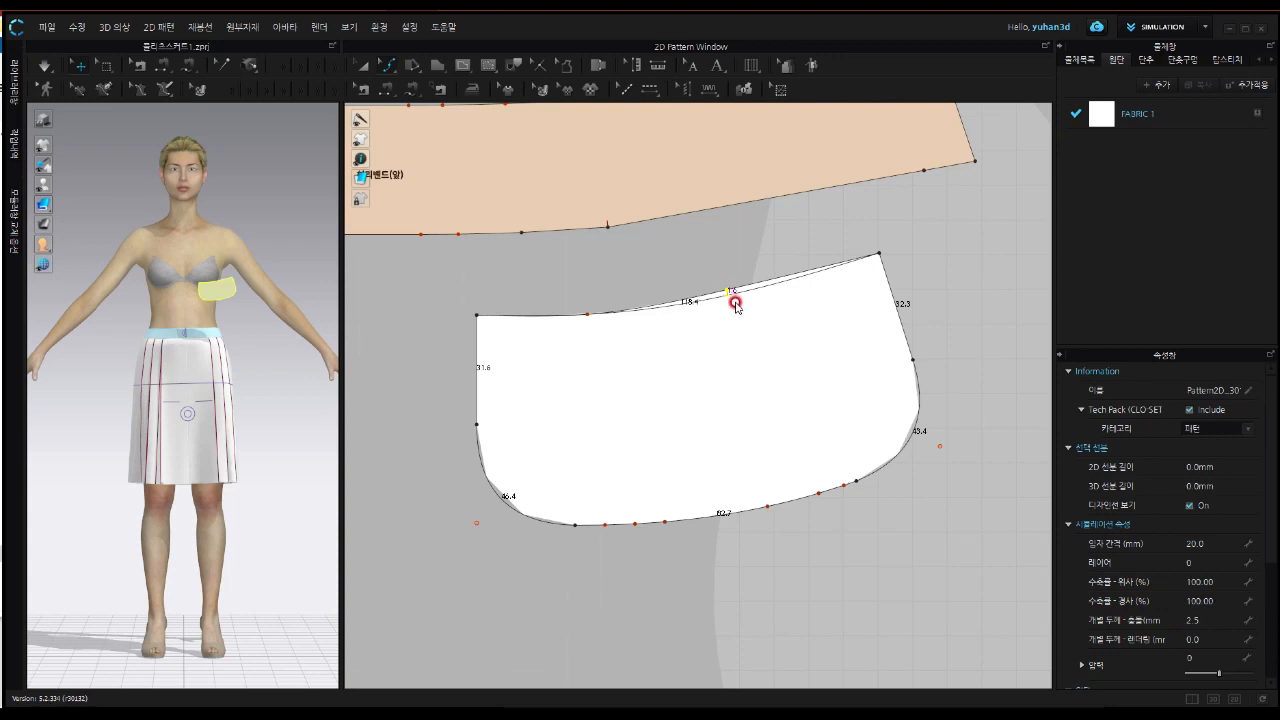
left_click(736, 302)
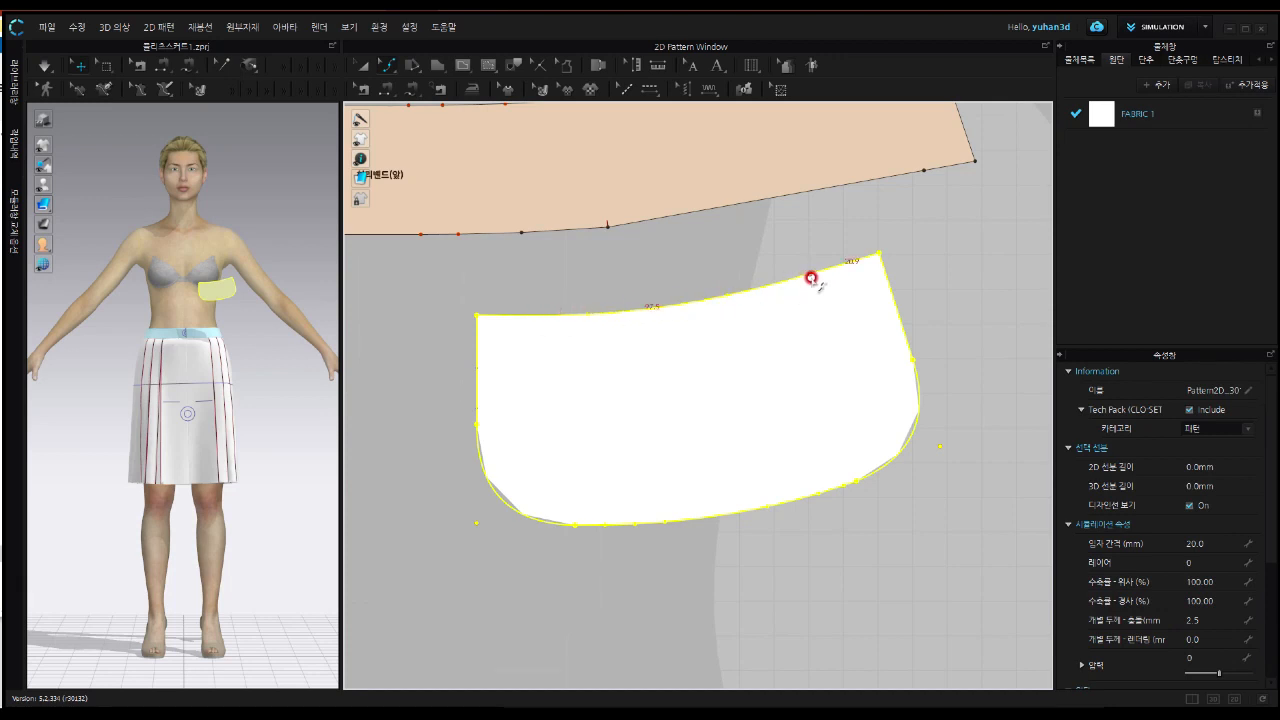
left_click_drag(810, 276, 807, 279)
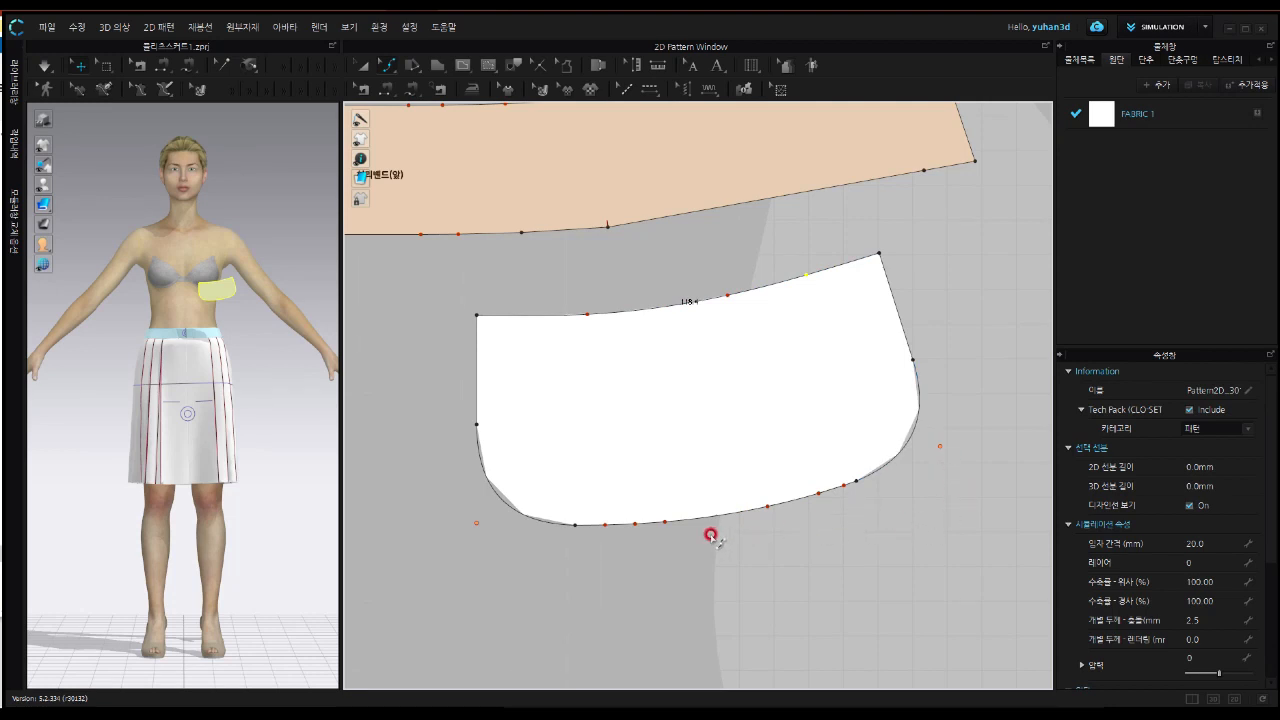
left_click(716, 536)
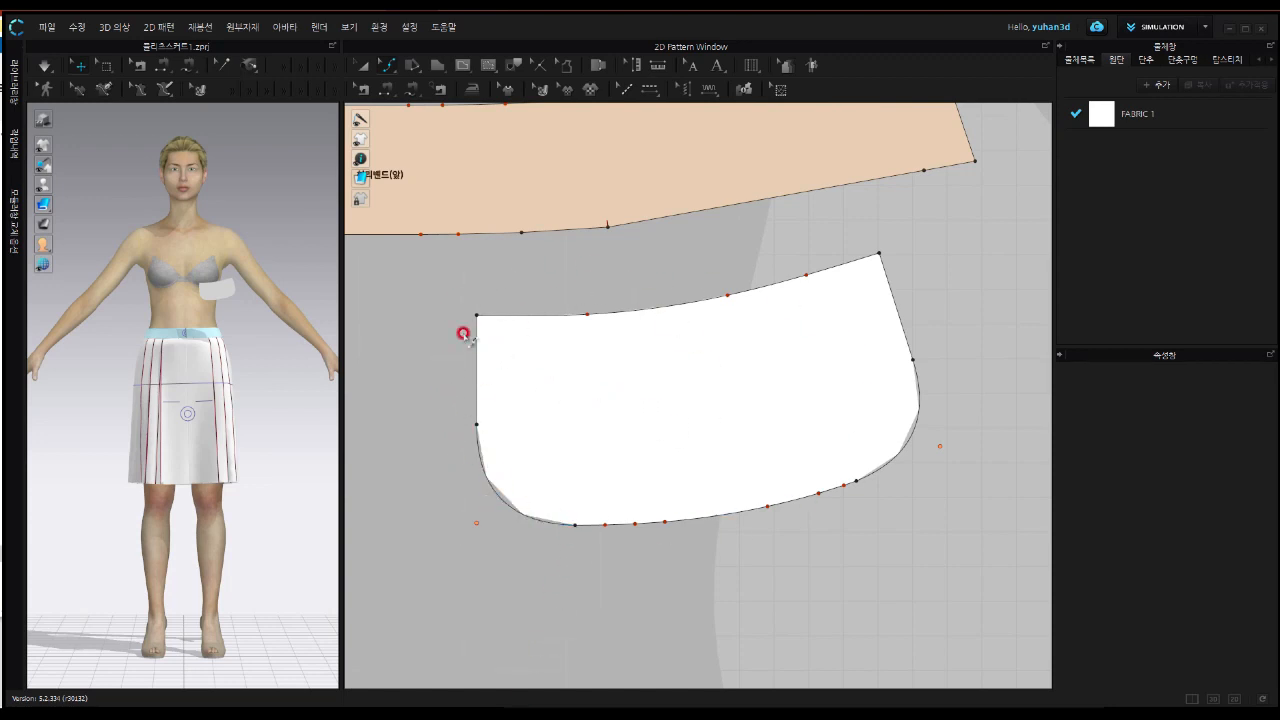
Create a symmetric copy of the new piece with linked pattern and sewing, and place it level about 235 mm to the left
scroll(520, 284, "down", 8)
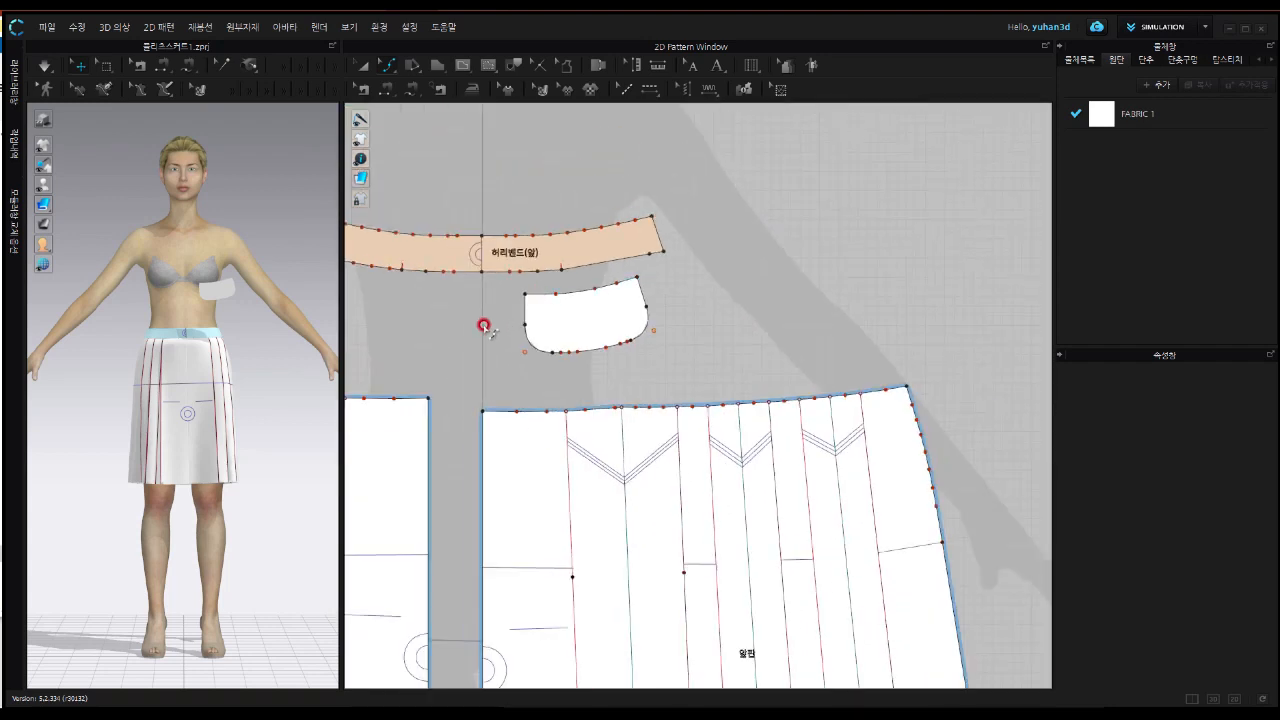
right_click_drag(491, 318, 650, 323)
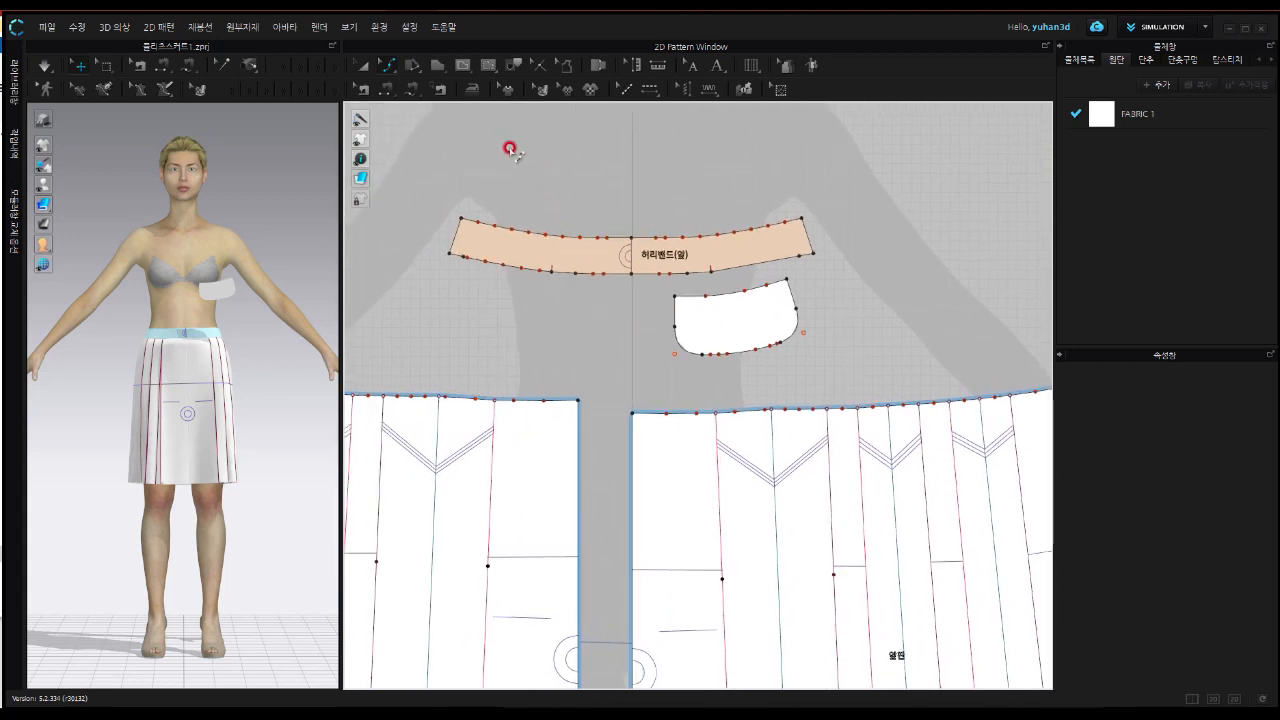
left_click(360, 68)
left_click(737, 327)
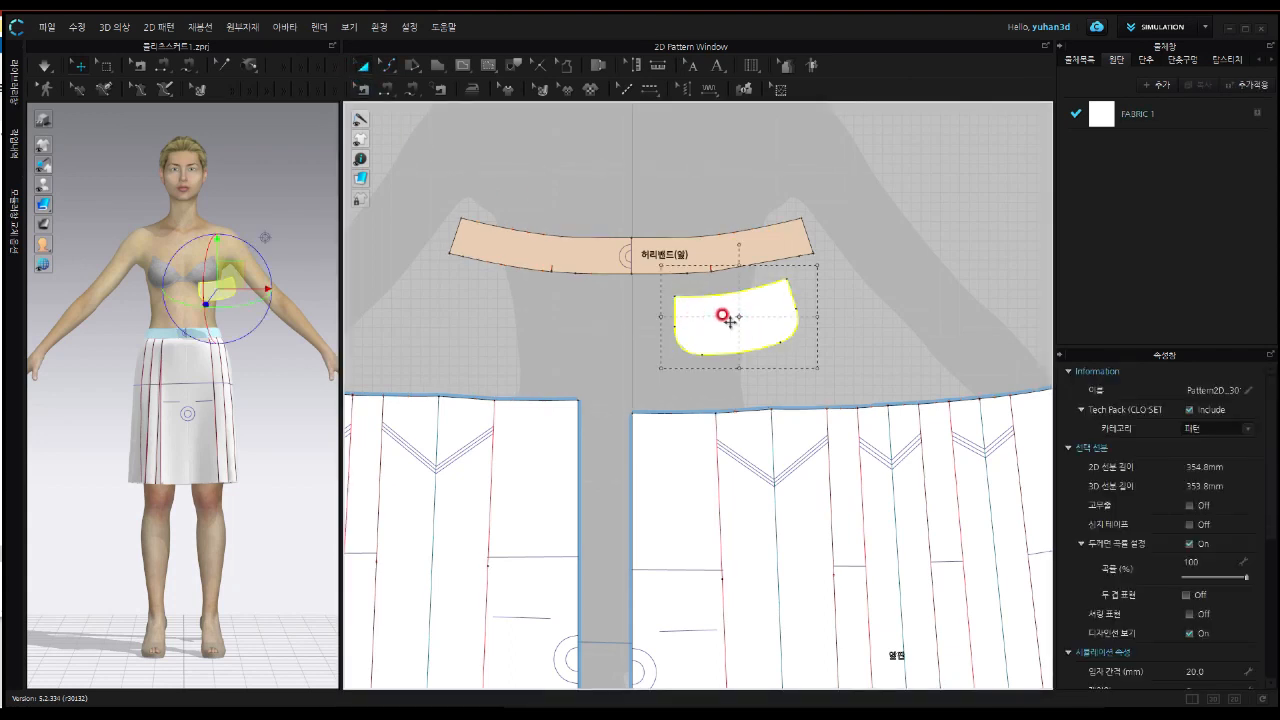
right_click(724, 316)
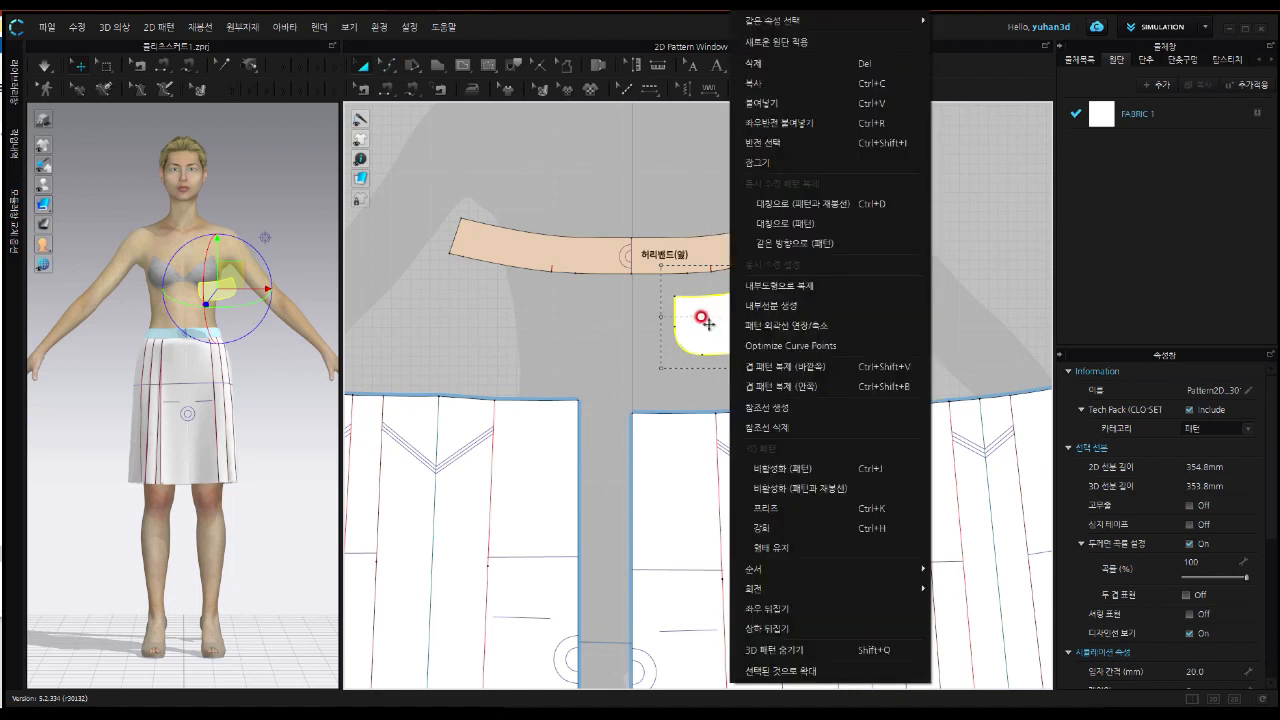
left_click(800, 206)
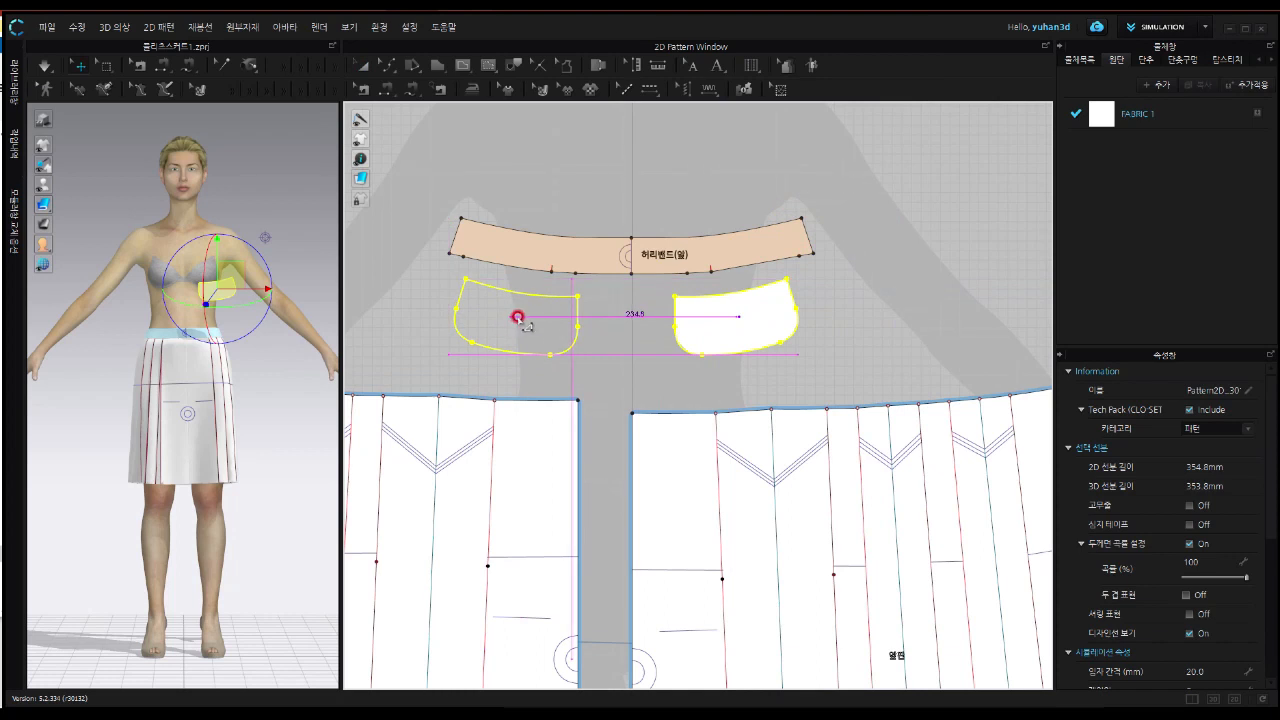
left_click(536, 327)
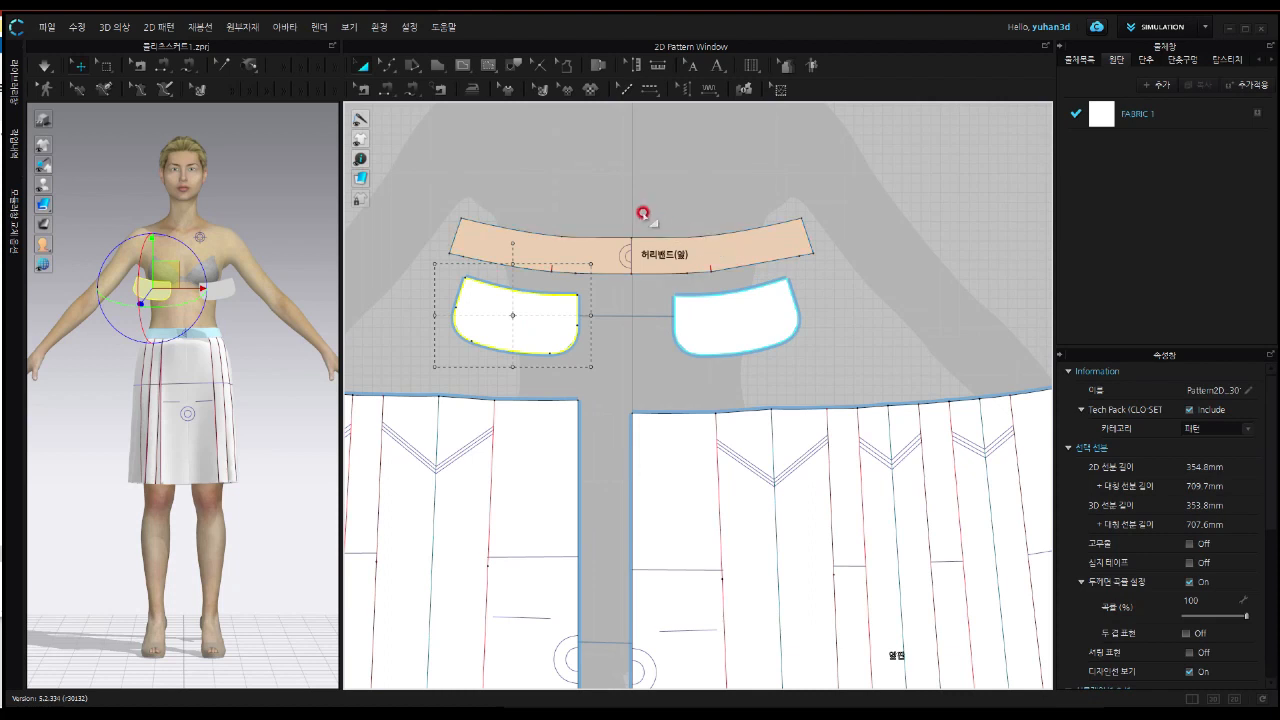
Sew the full upper edge of the right flap to the front waistband's lower edge above it with free sewing, from inner to outer end
left_click(410, 94)
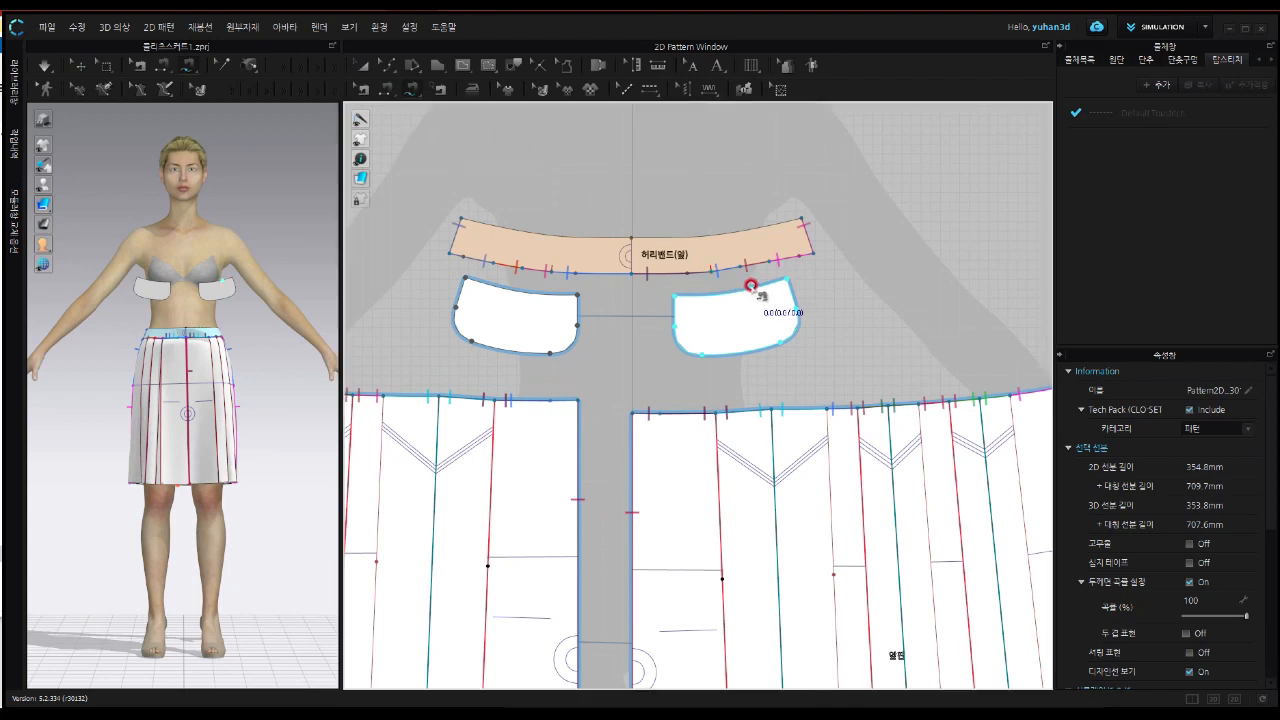
scroll(740, 290, "up", 2)
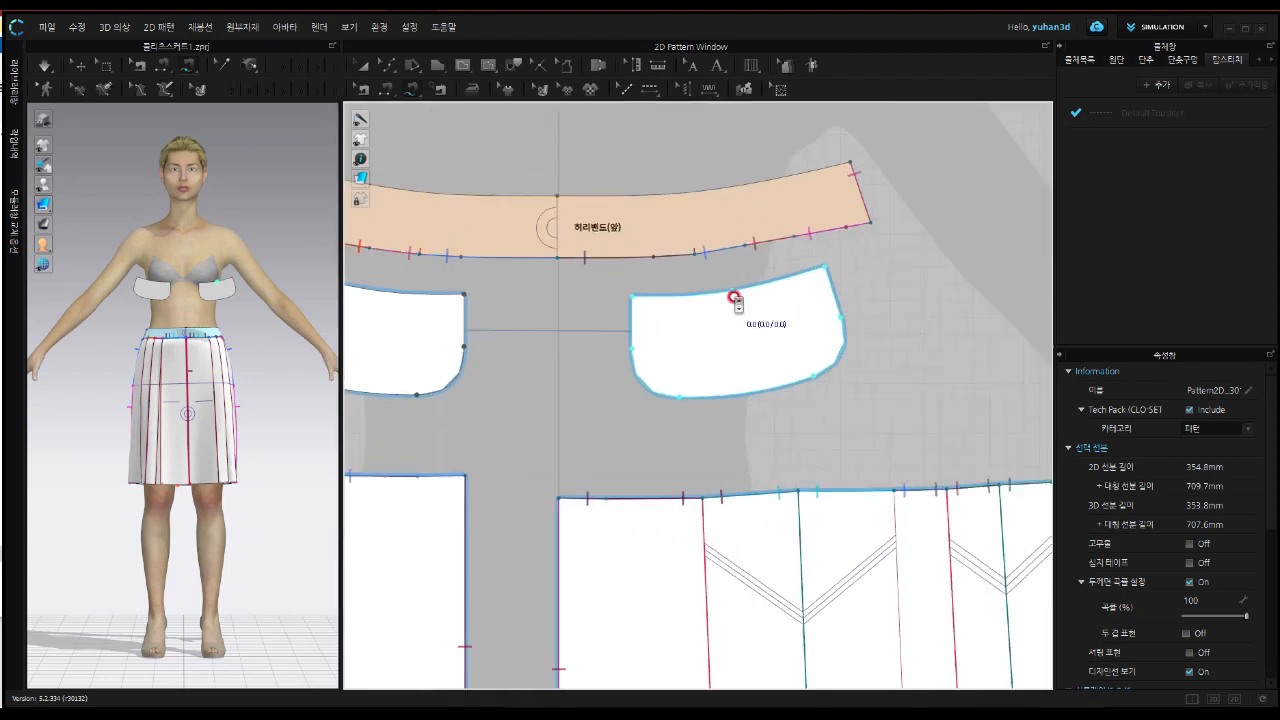
scroll(734, 299, "up", 2)
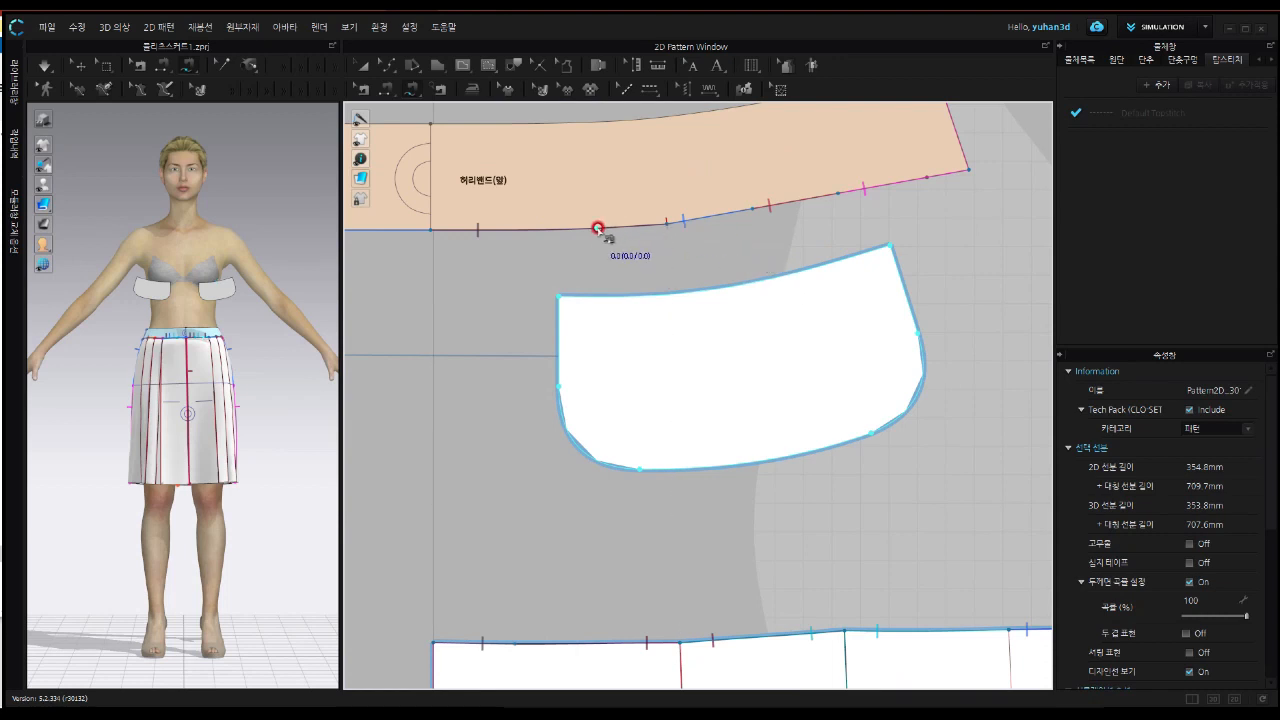
left_click(597, 228)
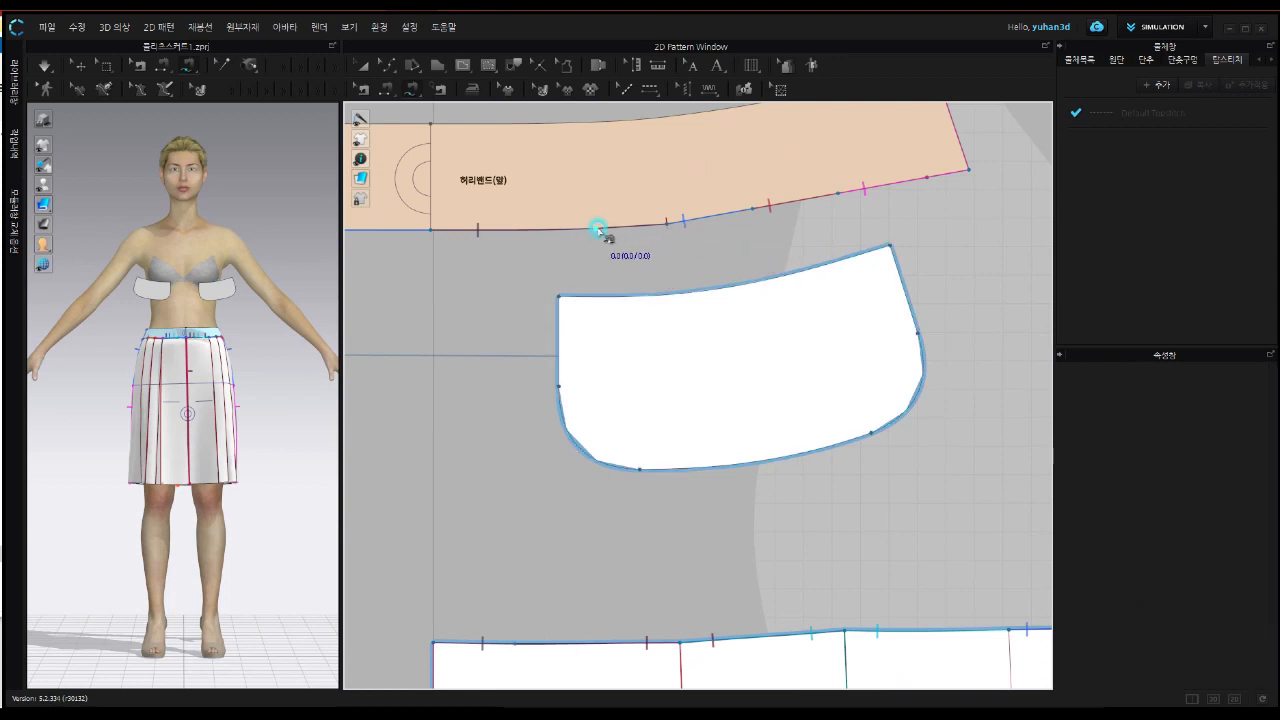
left_click(927, 177)
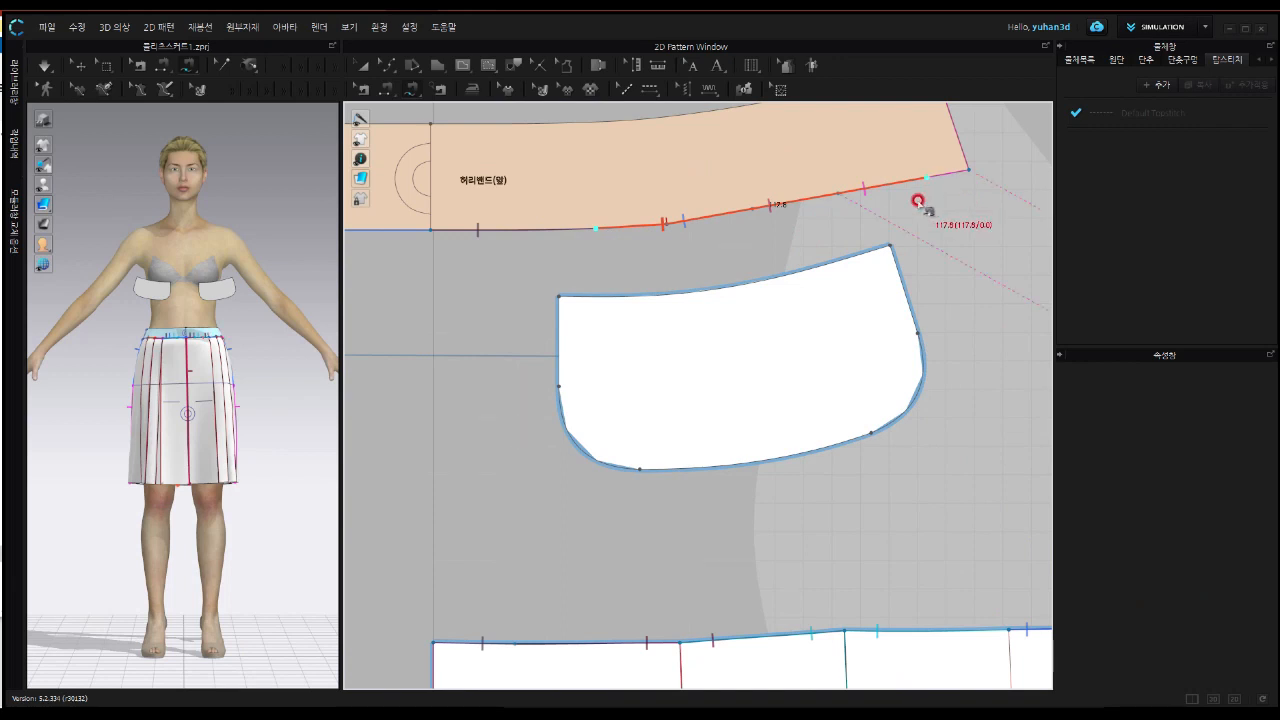
left_click(561, 296)
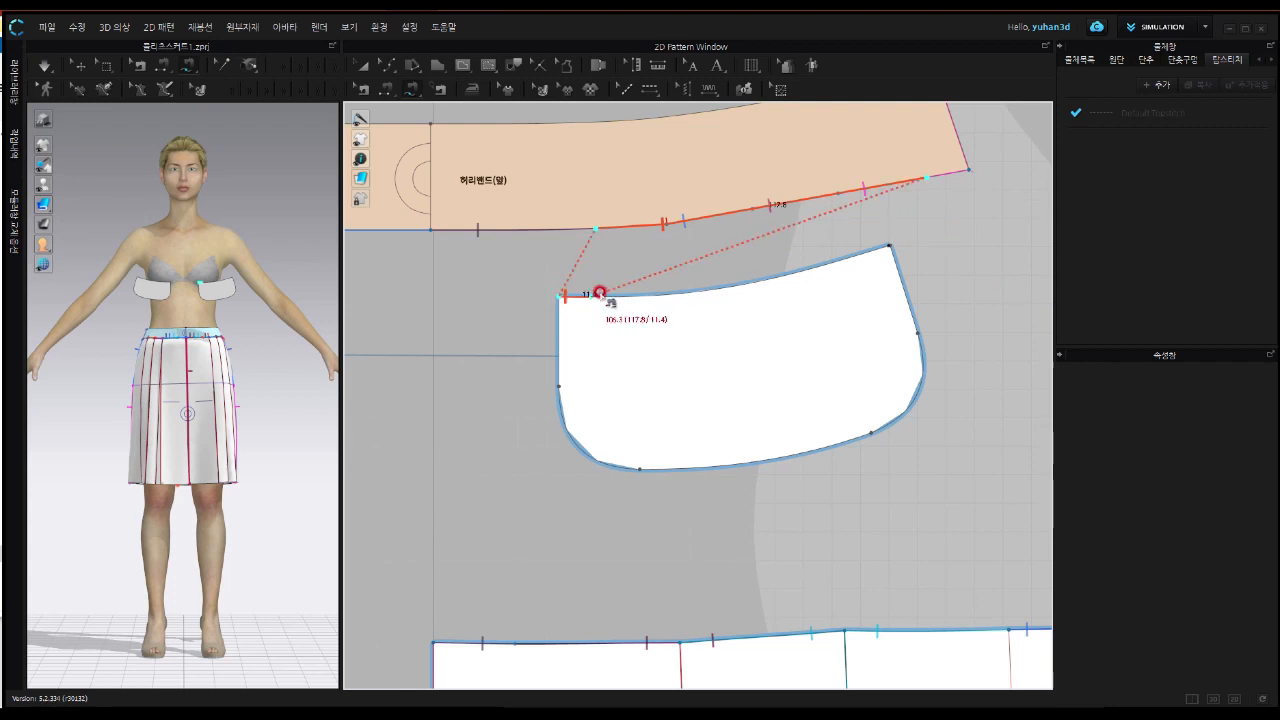
left_click(887, 244)
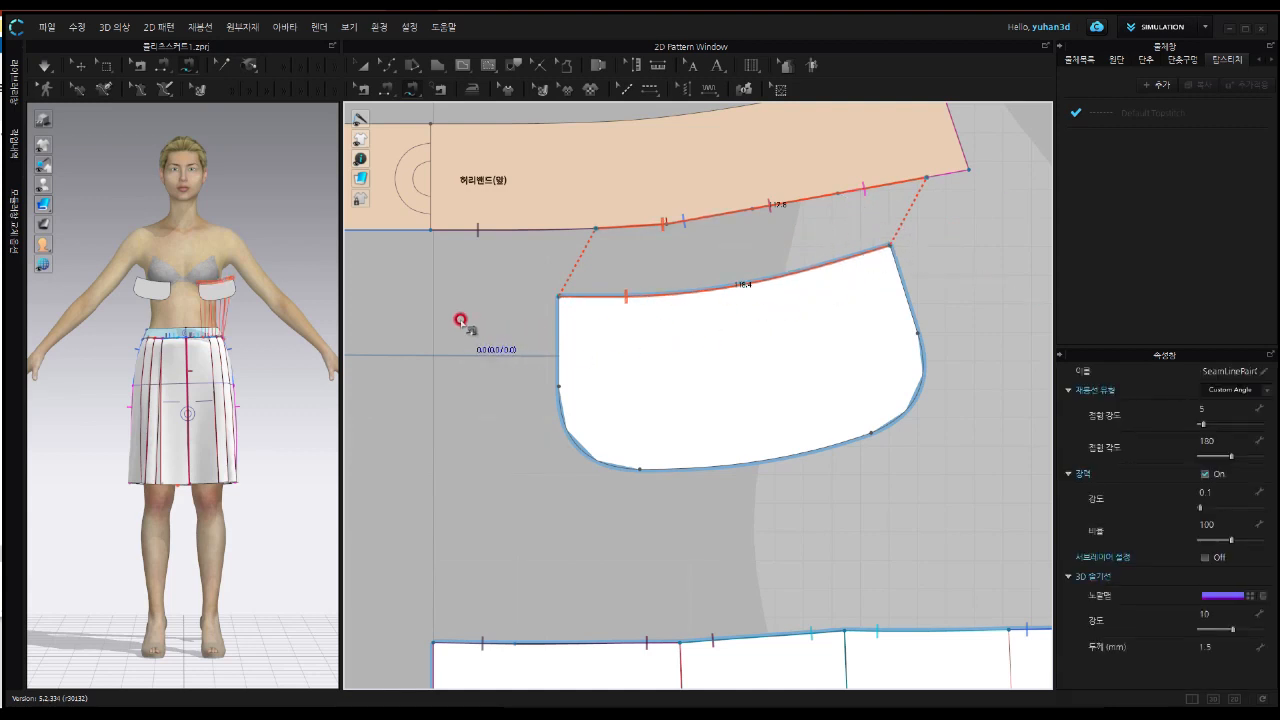
Sew the full upper edge of the left flap to the front waistband's lower edge above it, from outer to inner end
middle_click_drag(454, 315, 730, 331)
middle_click_drag(630, 321, 902, 320)
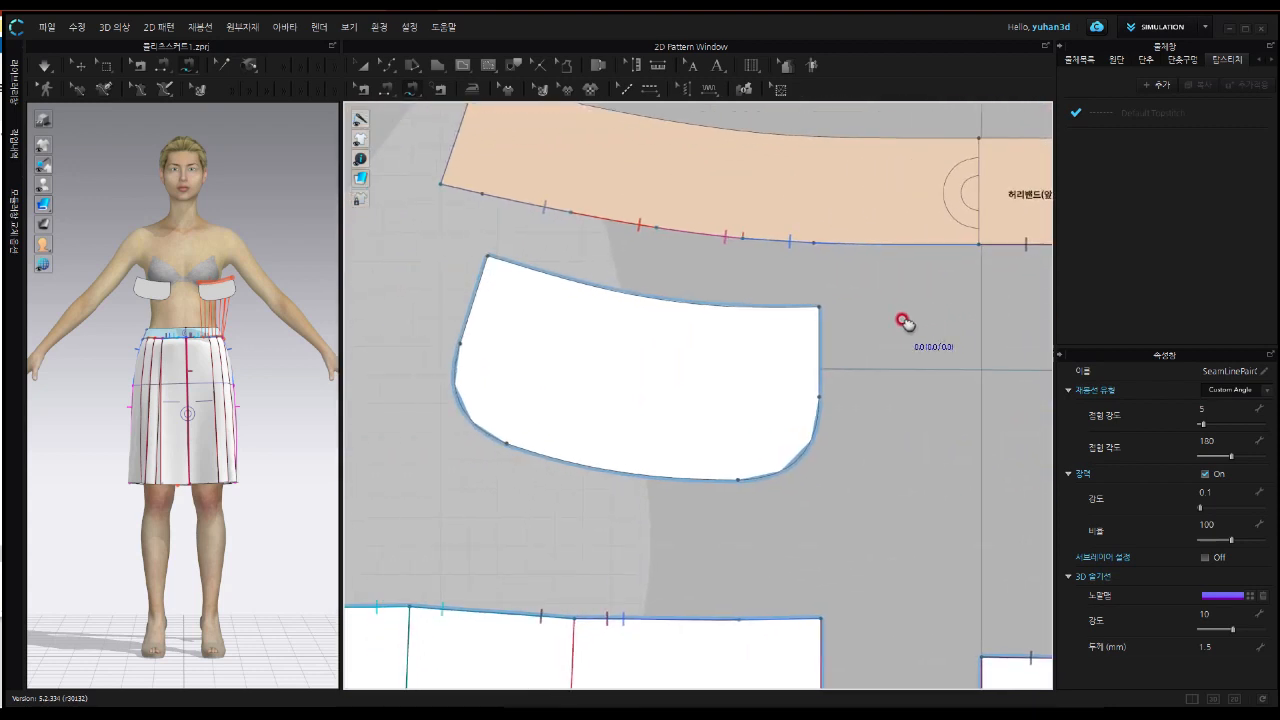
left_click(481, 194)
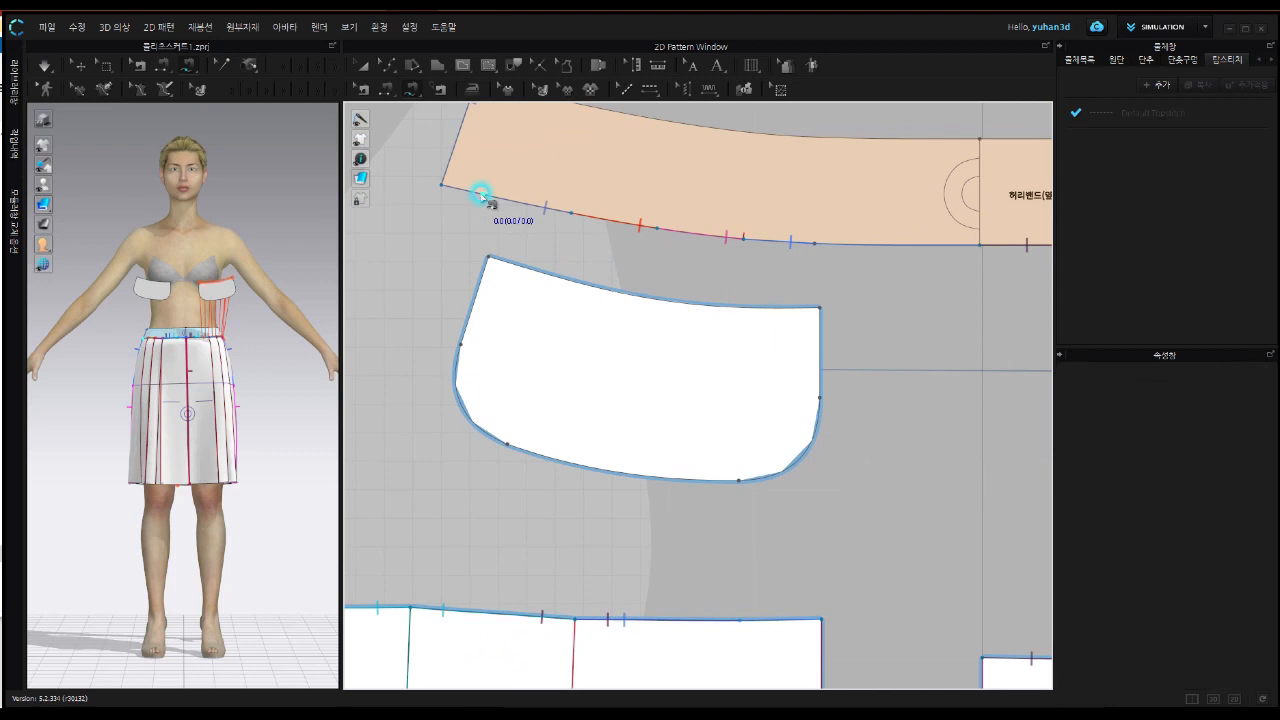
left_click(813, 242)
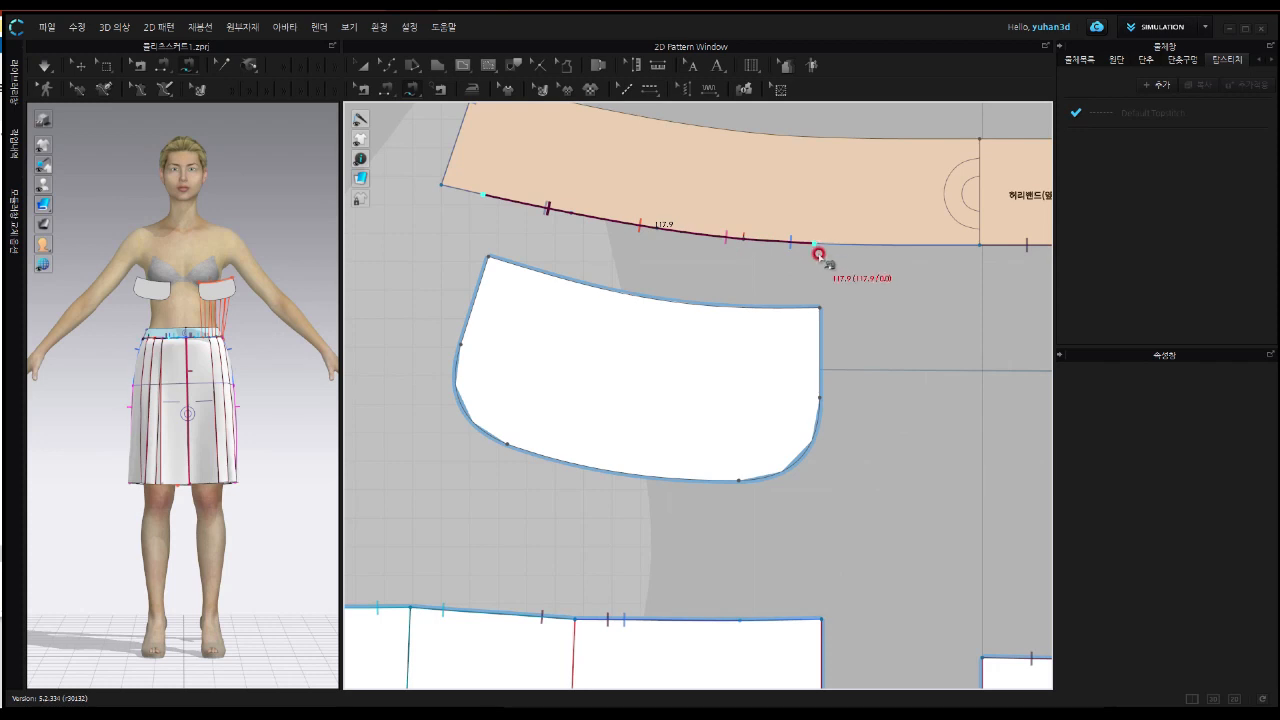
left_click(491, 258)
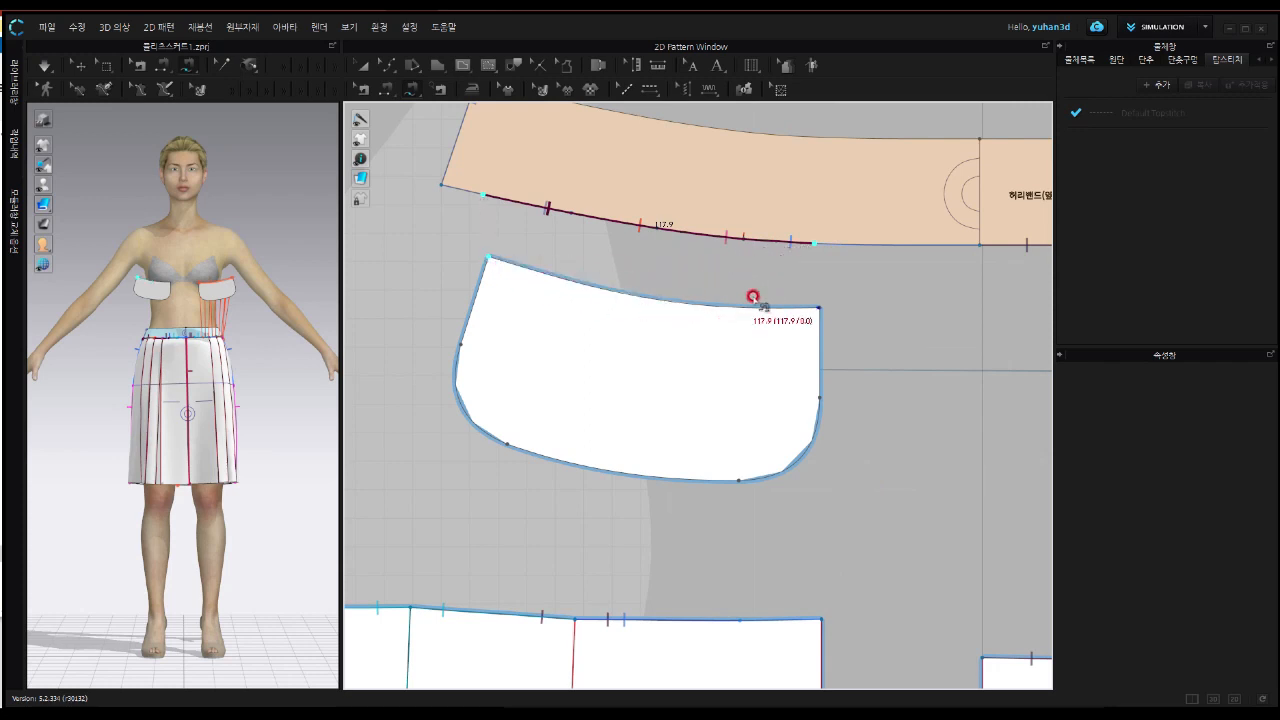
left_click(816, 303)
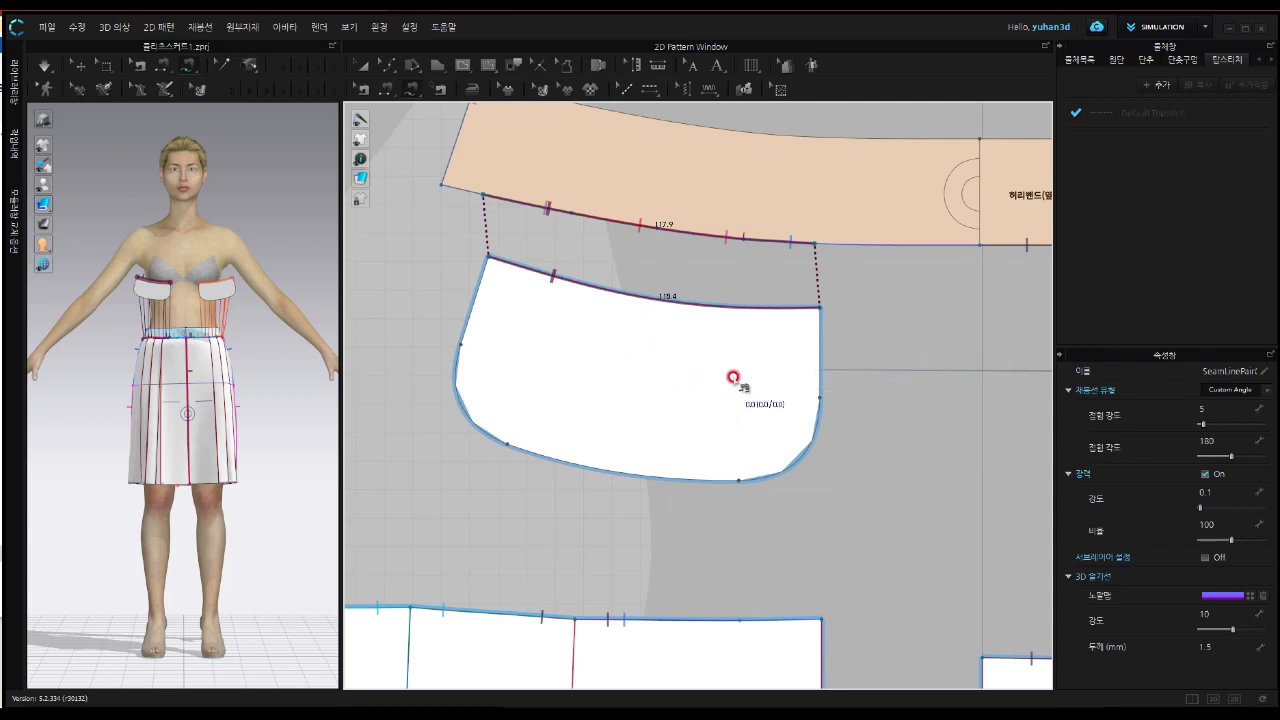
Turn on fusible interfacing bonding for both flap pieces together
scroll(726, 372, "down", 2)
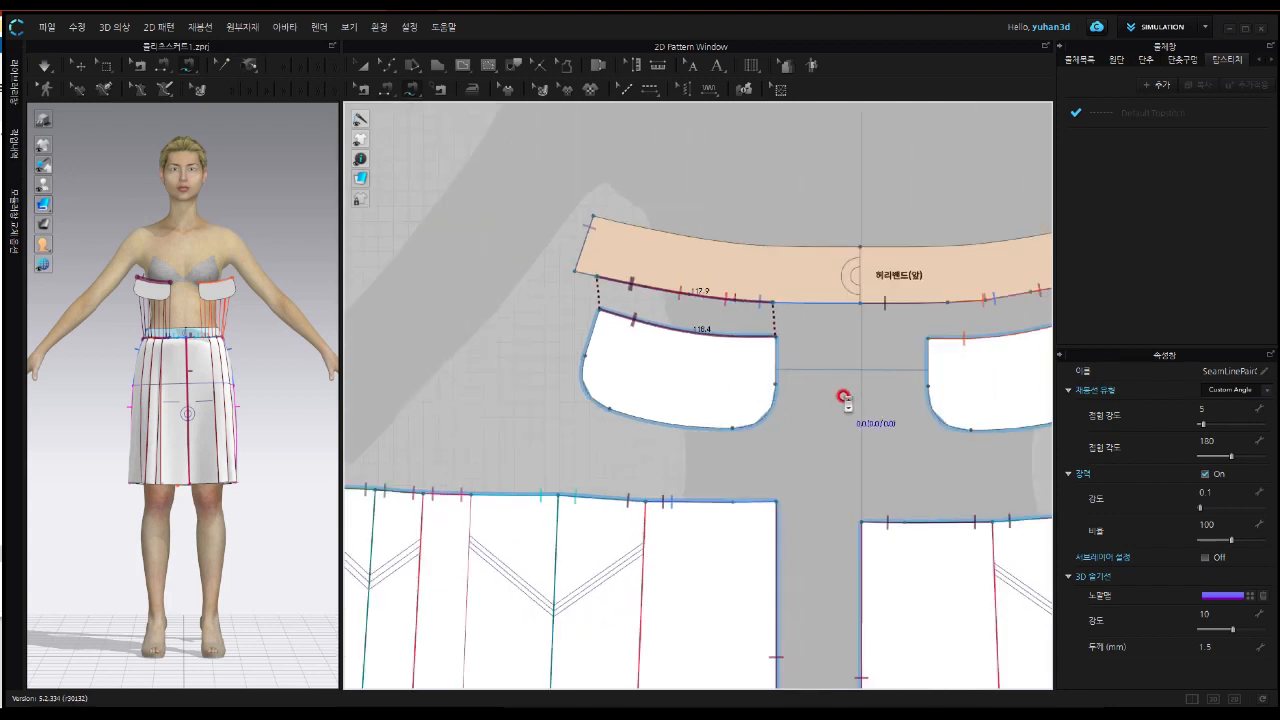
scroll(843, 397, "down", 1)
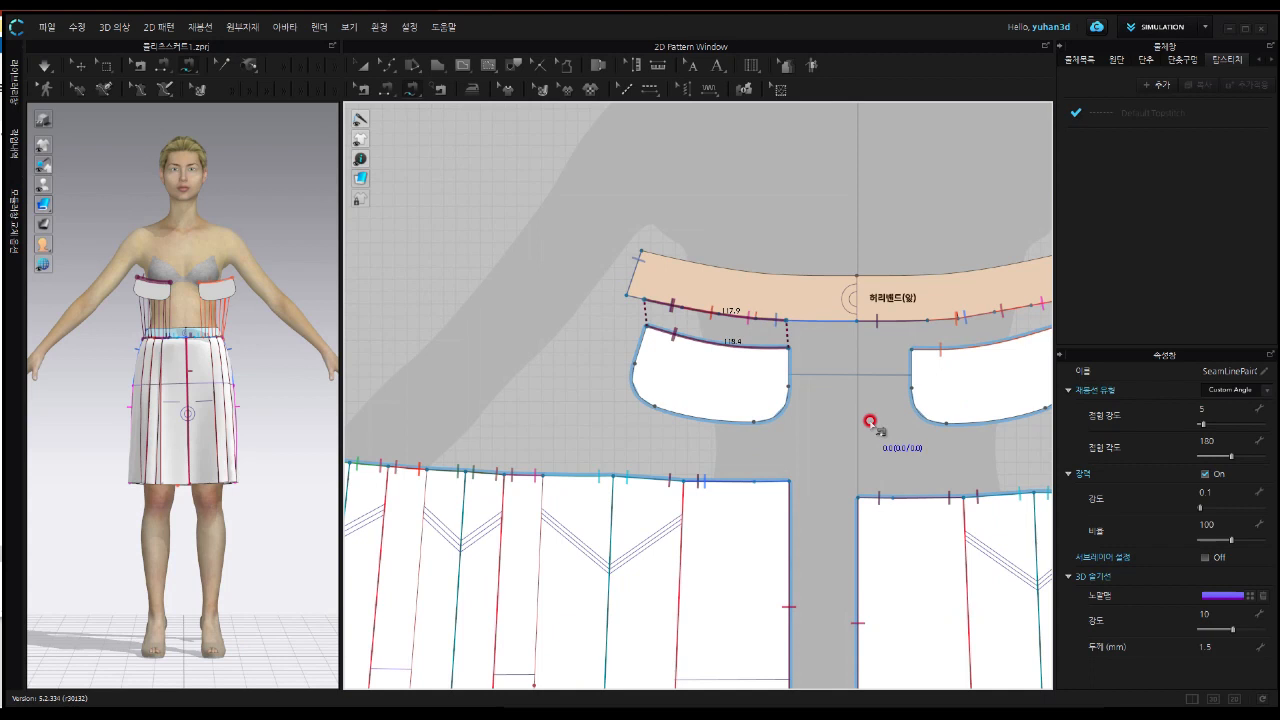
right_click_drag(870, 422, 711, 372)
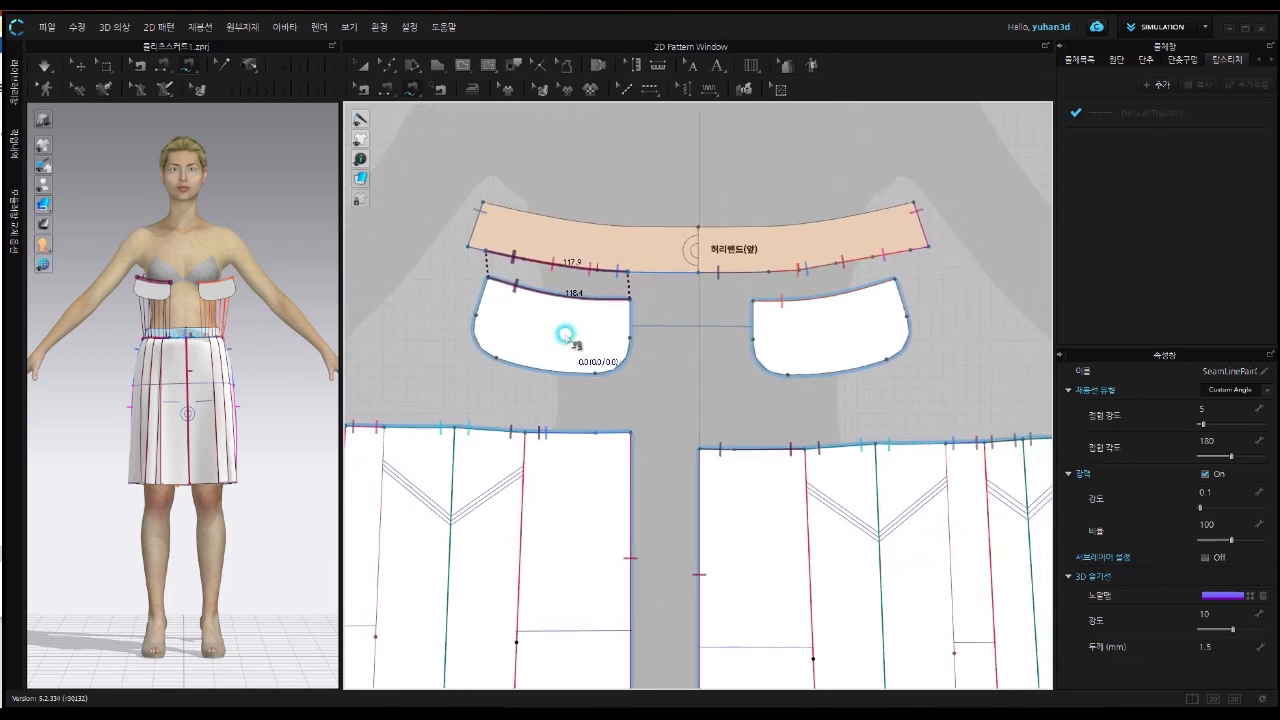
left_click(362, 66)
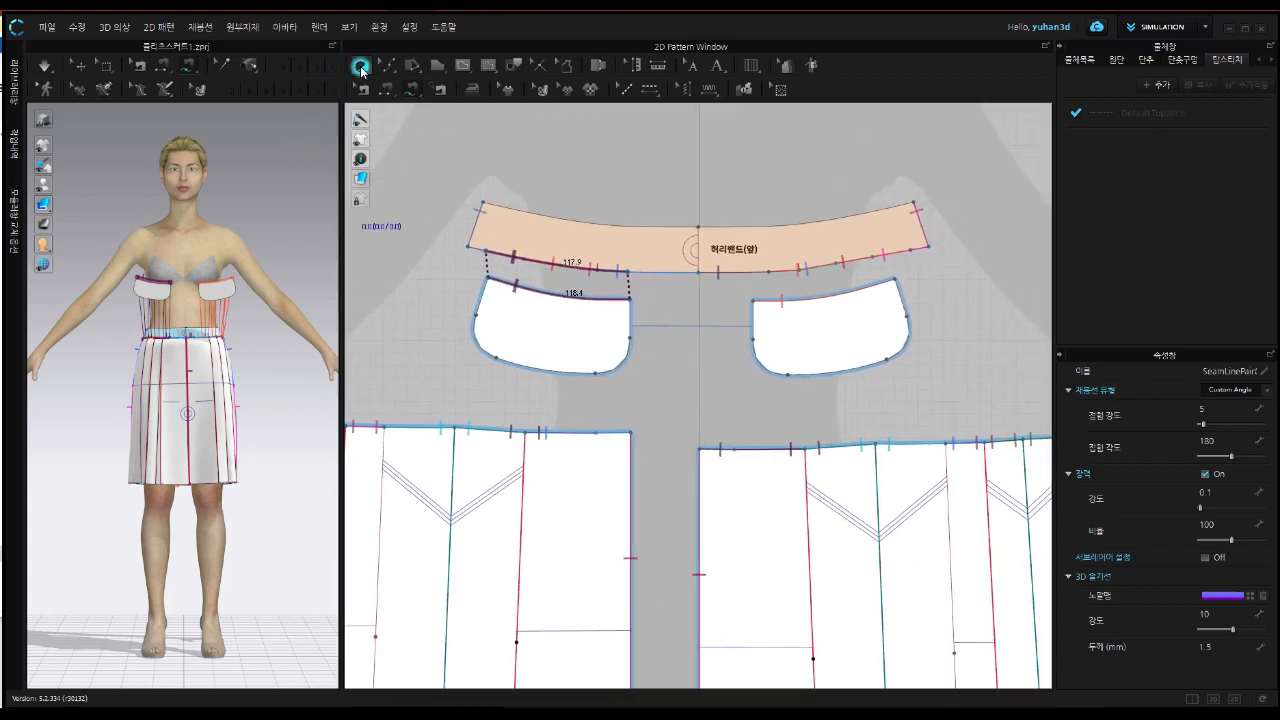
left_click(549, 325)
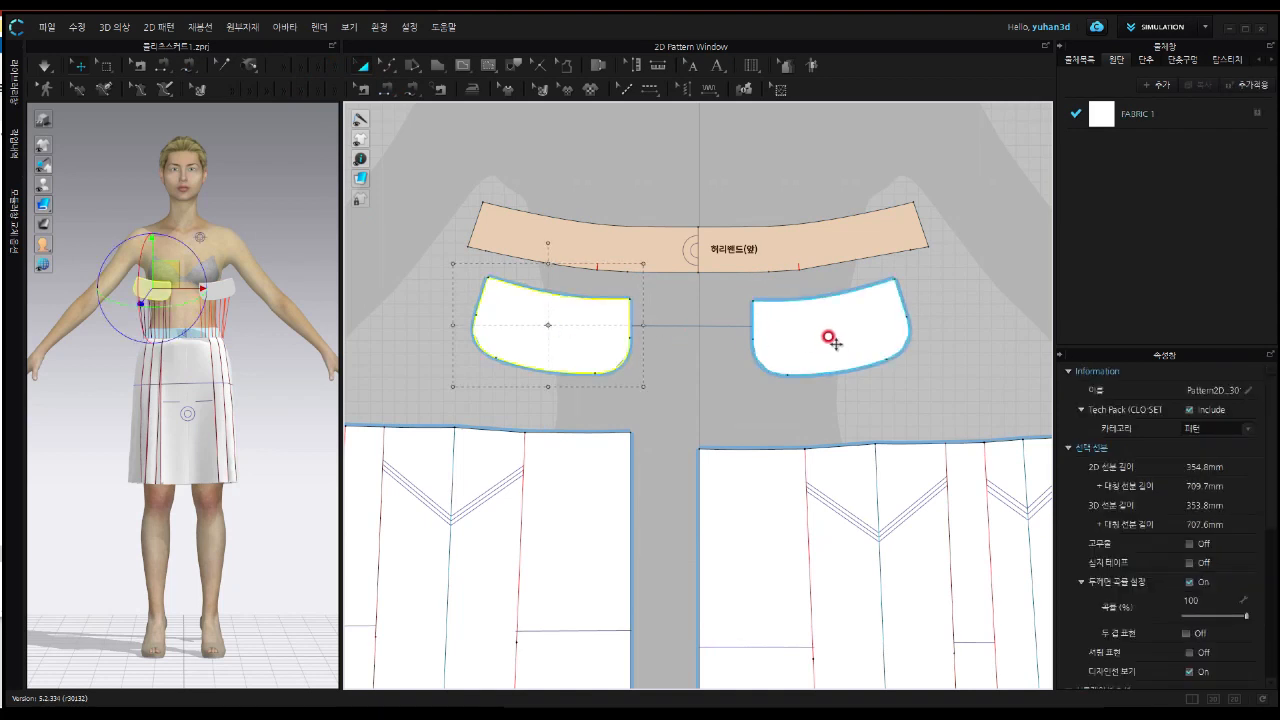
left_click(830, 340, "shift")
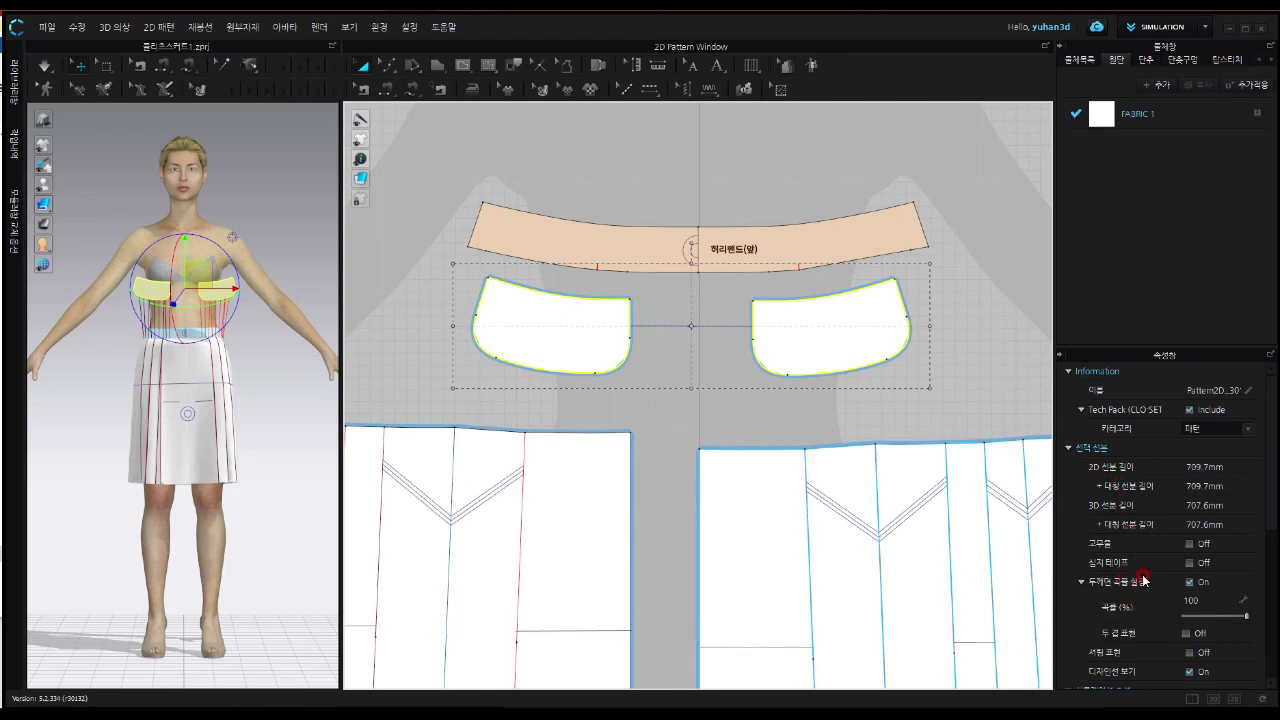
scroll(1143, 579, "down", 3)
scroll(1145, 587, "down", 4)
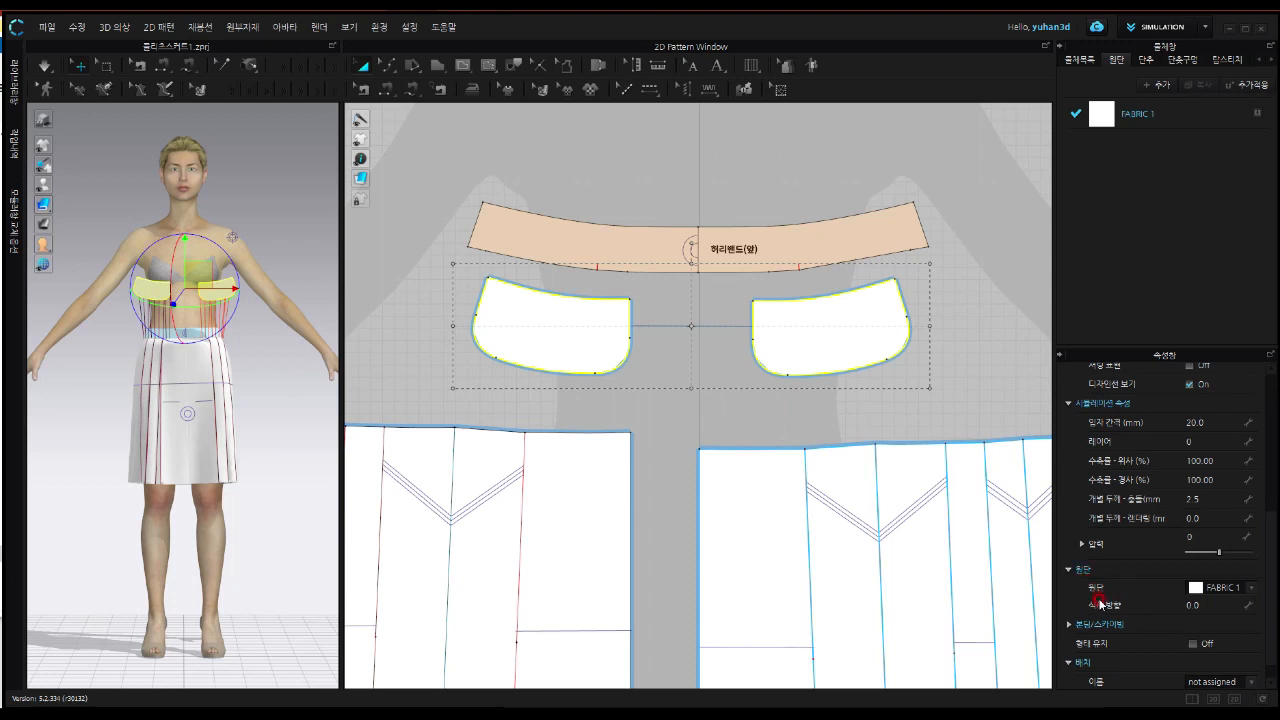
scroll(1092, 632, "down", 1)
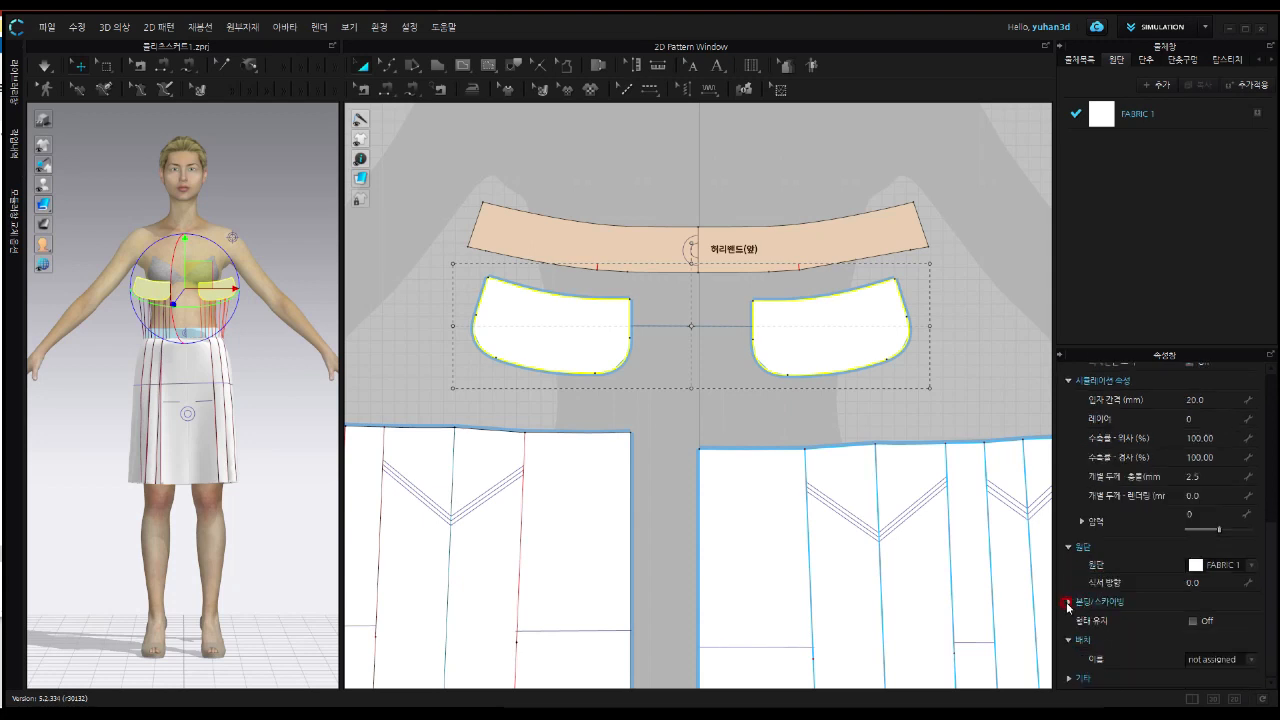
left_click(1068, 602)
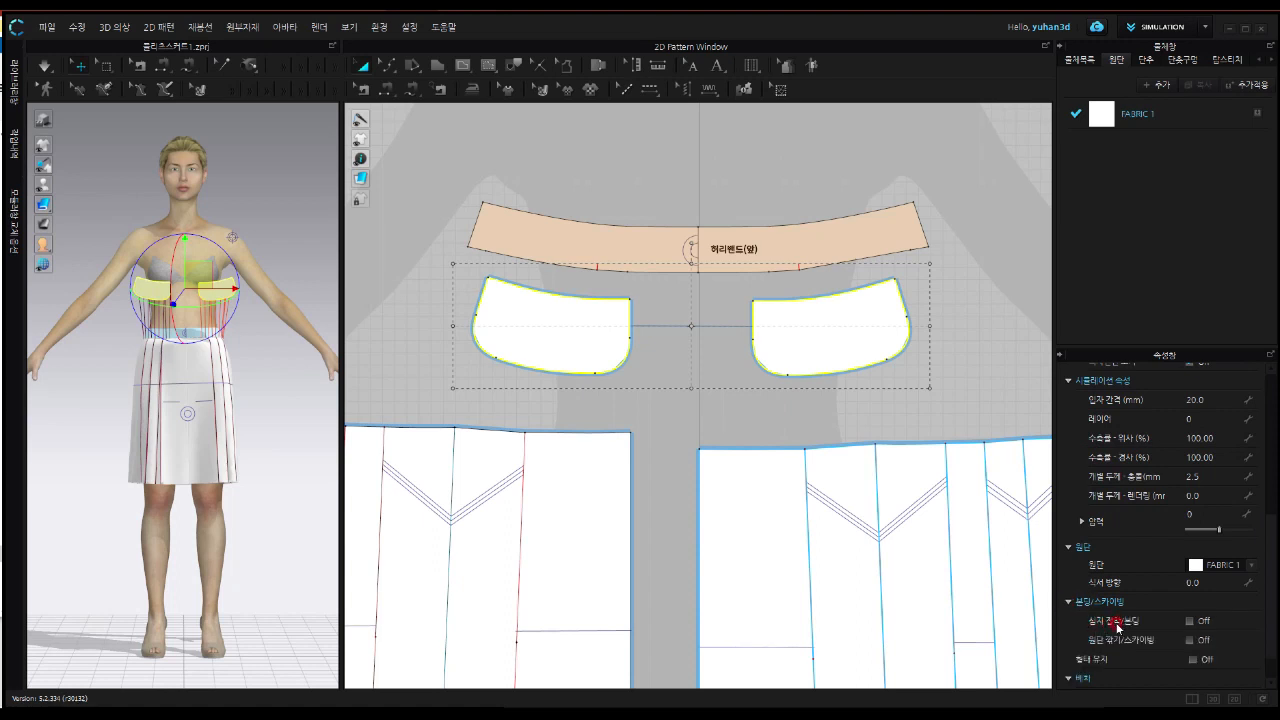
left_click(1190, 622)
left_click(1188, 622)
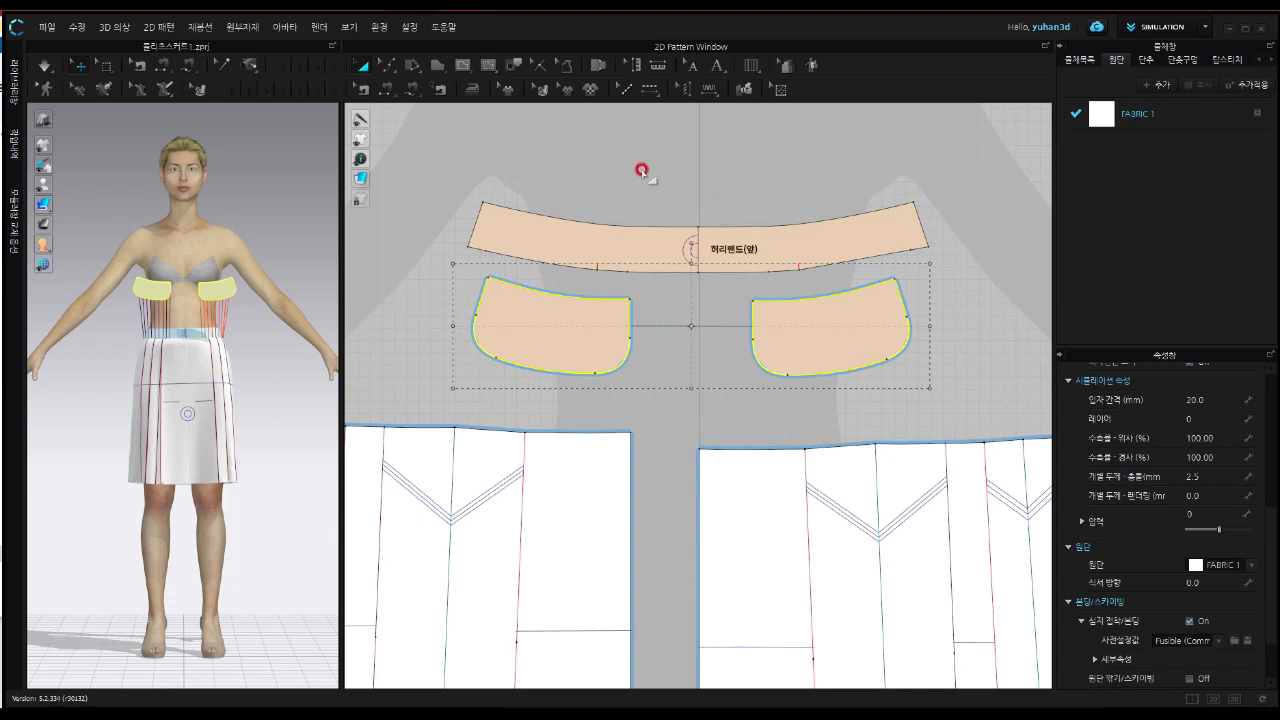
Simulate the garment and tug the flaps on the avatar so they lie flat below the waistband on both sides
left_click(44, 68)
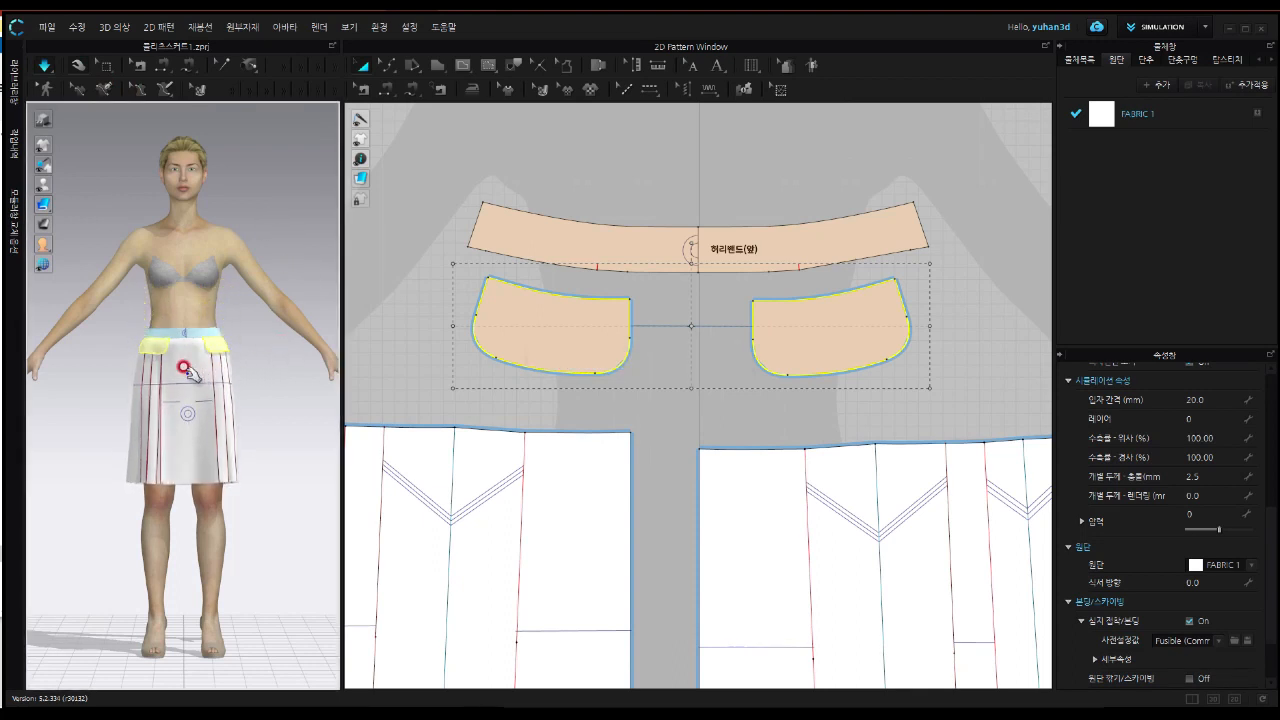
scroll(185, 370, "up", 4)
scroll(182, 348, "up", 3)
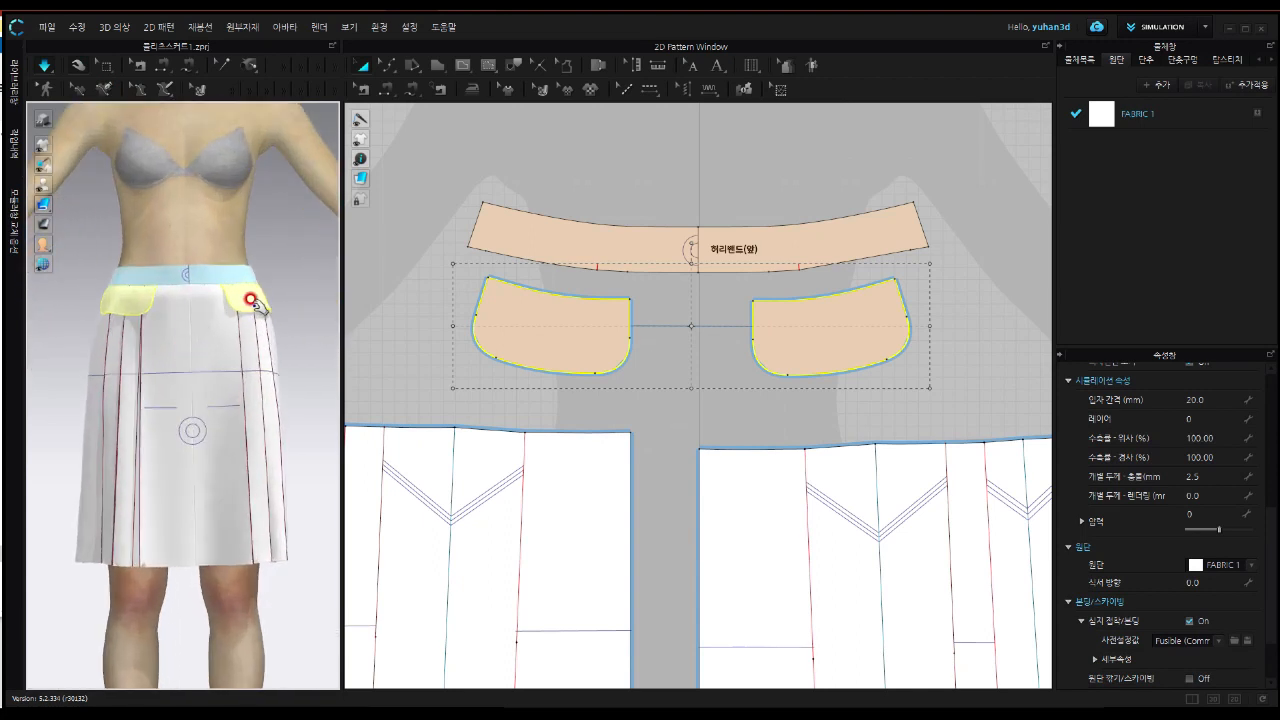
left_click(141, 305)
left_click(146, 308)
left_click(107, 304)
mouse_move(119, 313)
left_mouse_down()
mouse_move(132, 299)
mouse_move(284, 291)
left_mouse_up()
right_click_drag(309, 291, 280, 305)
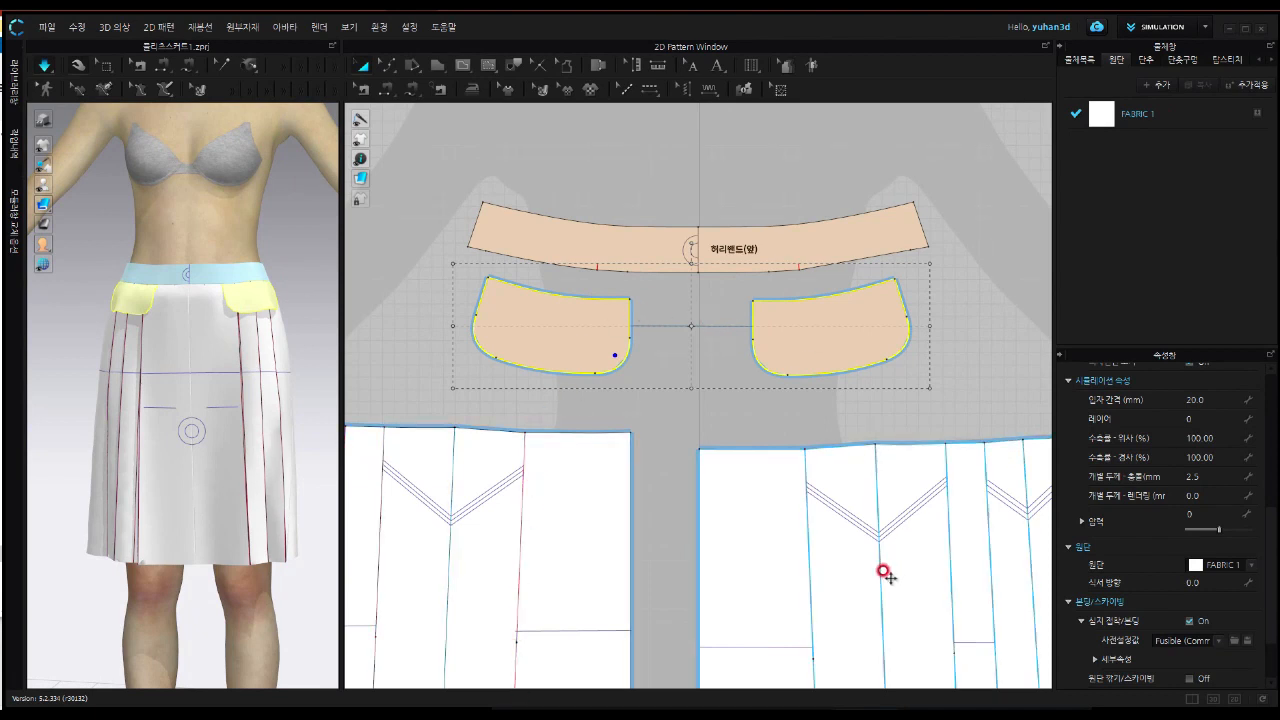
Apply the TEX_Check.jpg texture from the 20-2YUHAN library folder to FABRIC 1
left_click(13, 86)
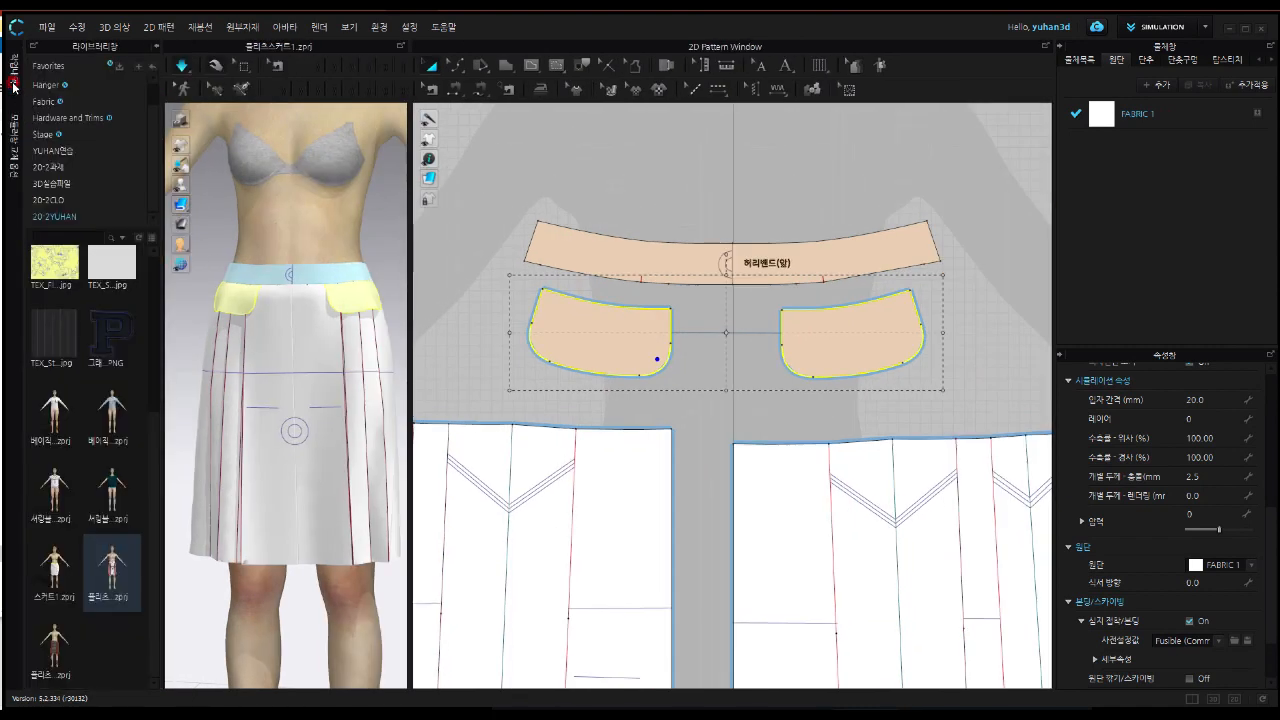
scroll(114, 372, "up", 3)
mouse_move(112, 437)
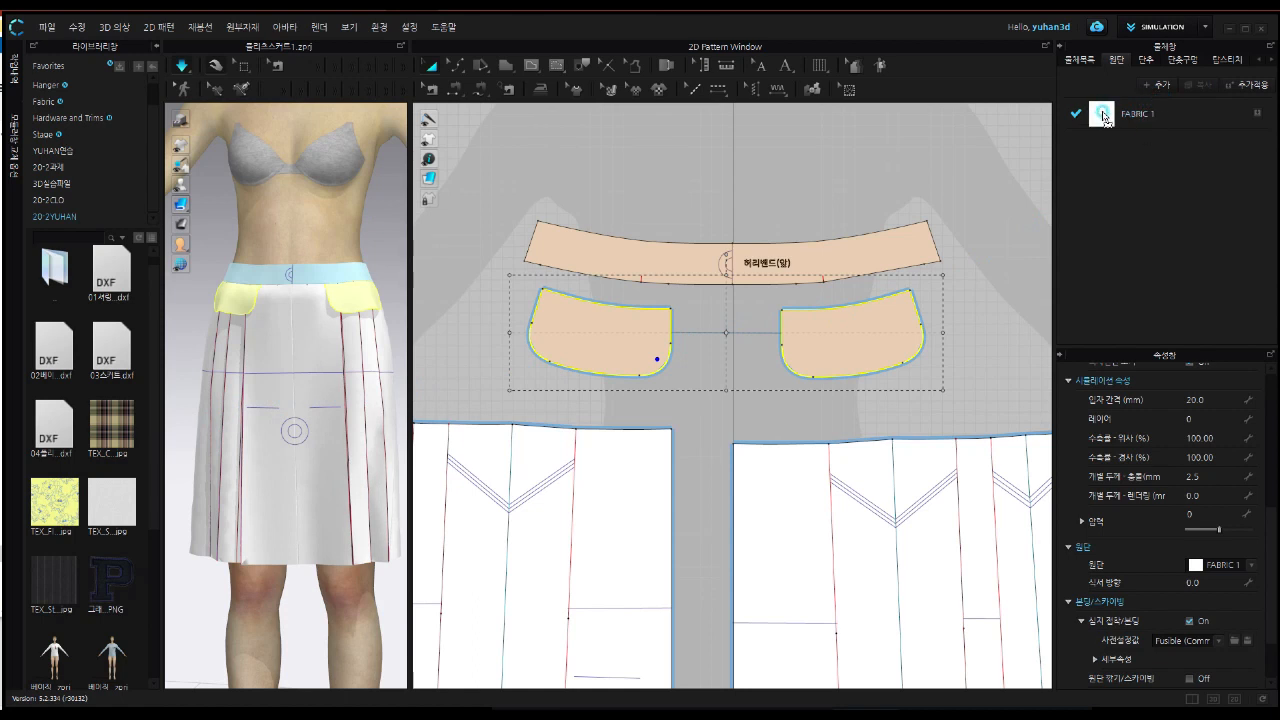
left_click_drag(1103, 115, 1102, 119)
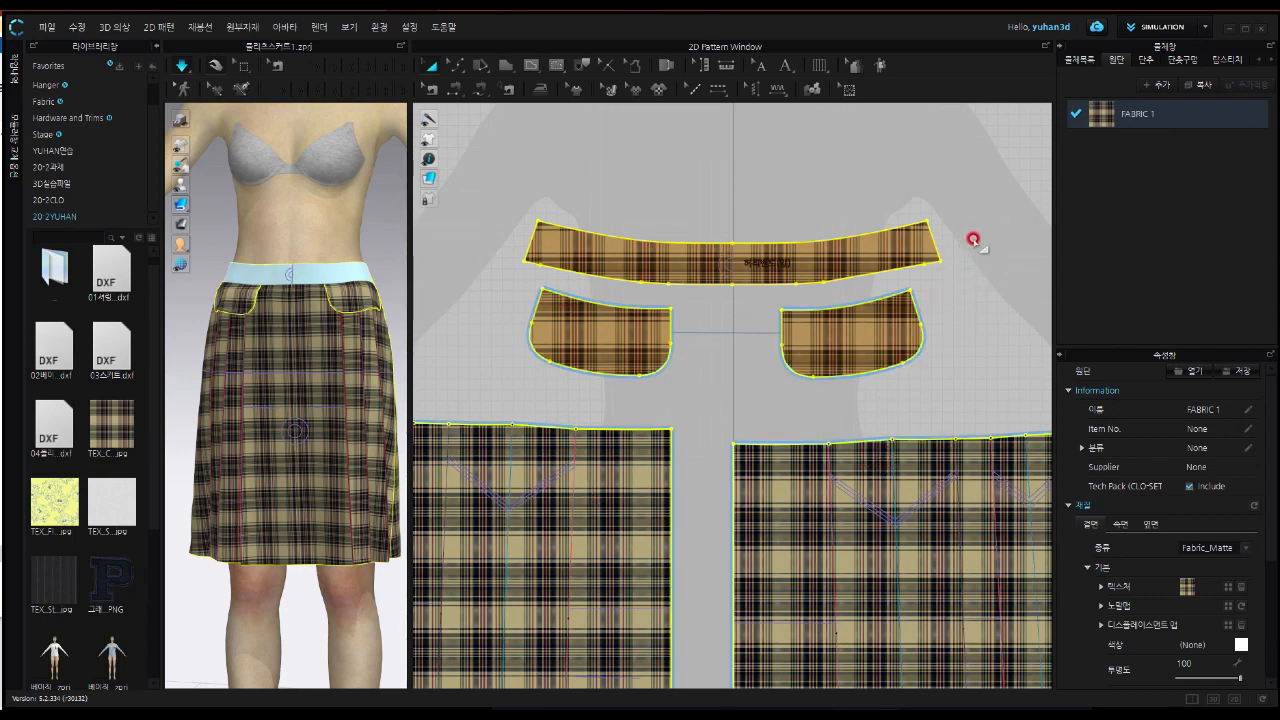
Preview the TEX_Check.jpg texture and examine how the plaid falls across the front and back skirt pieces, waistbands and flaps
left_click(122, 427)
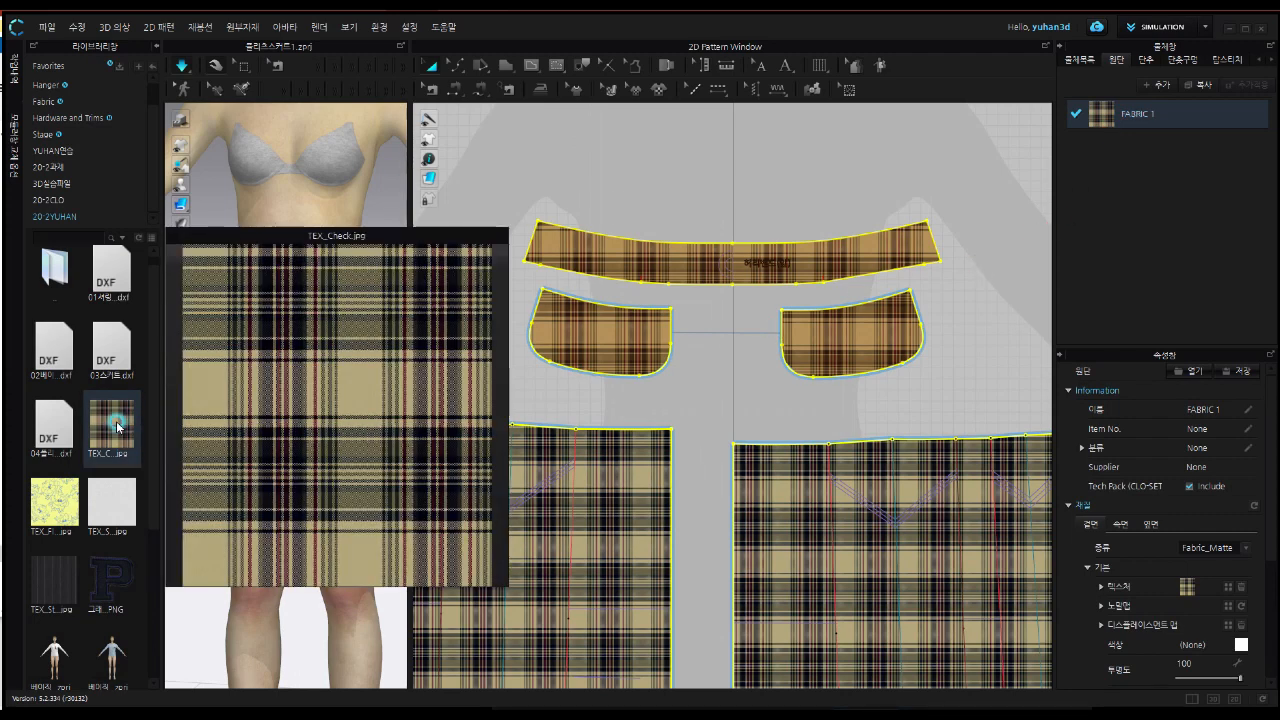
left_click(117, 427)
left_click(1018, 273)
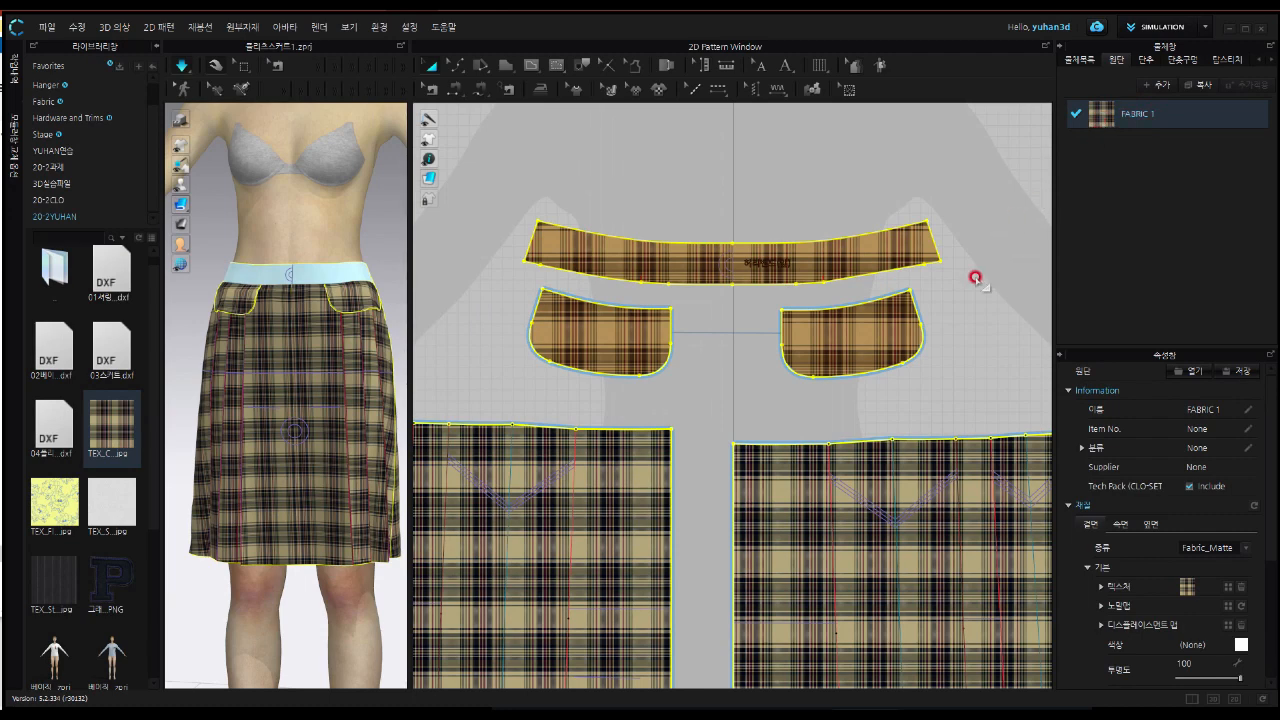
scroll(929, 320, "up", 1)
scroll(923, 354, "down", 4)
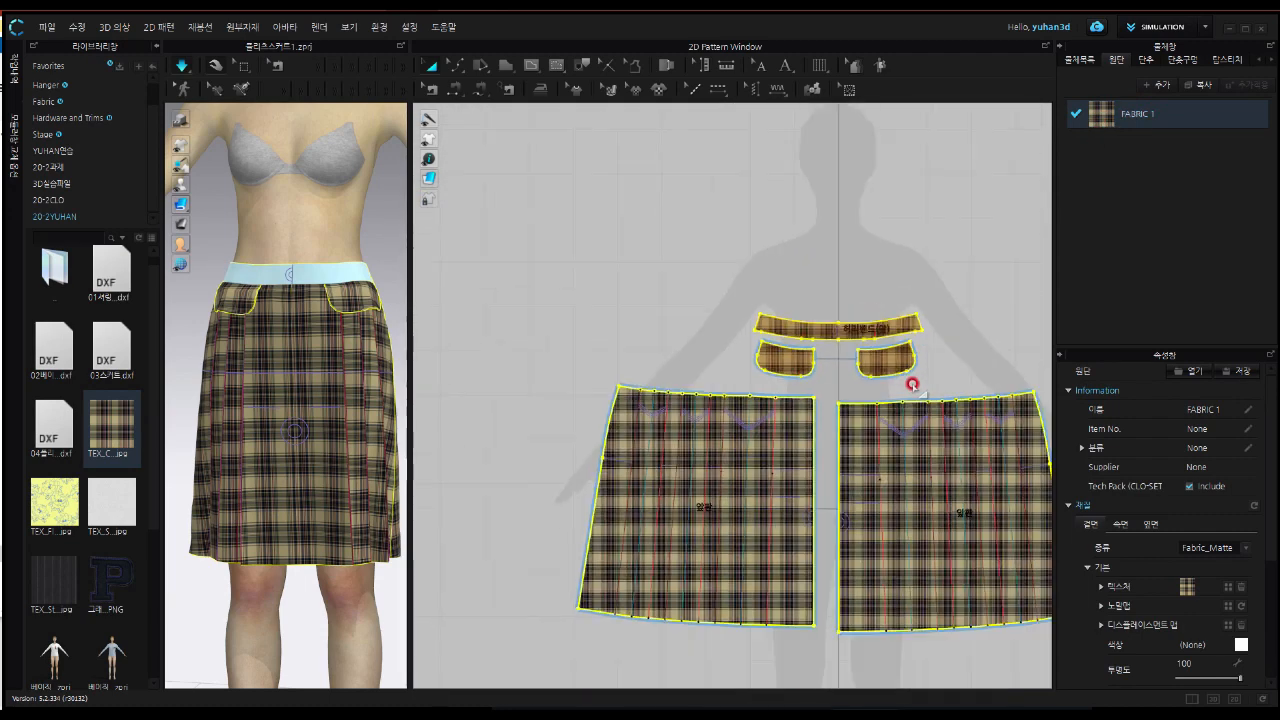
scroll(921, 367, "down", 1)
middle_click_drag(913, 315, 767, 296)
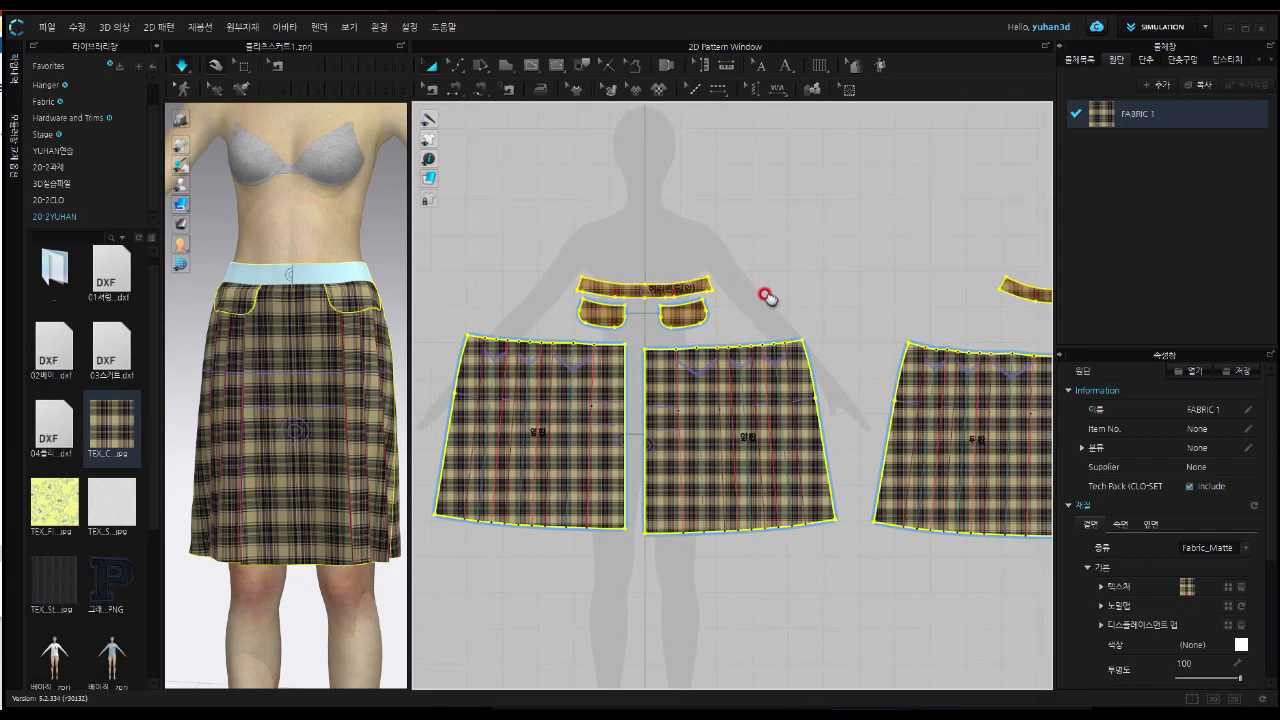
scroll(863, 300, "down", 4)
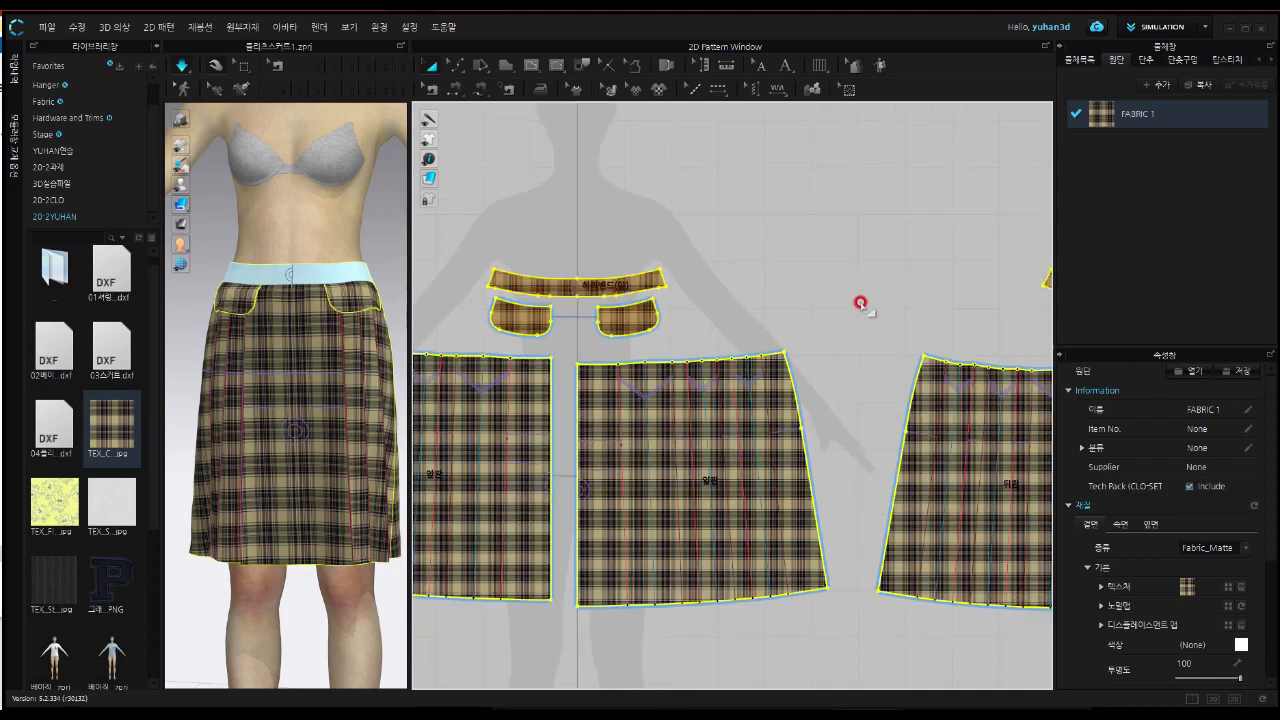
middle_click_drag(848, 302, 748, 283)
left_click(605, 367)
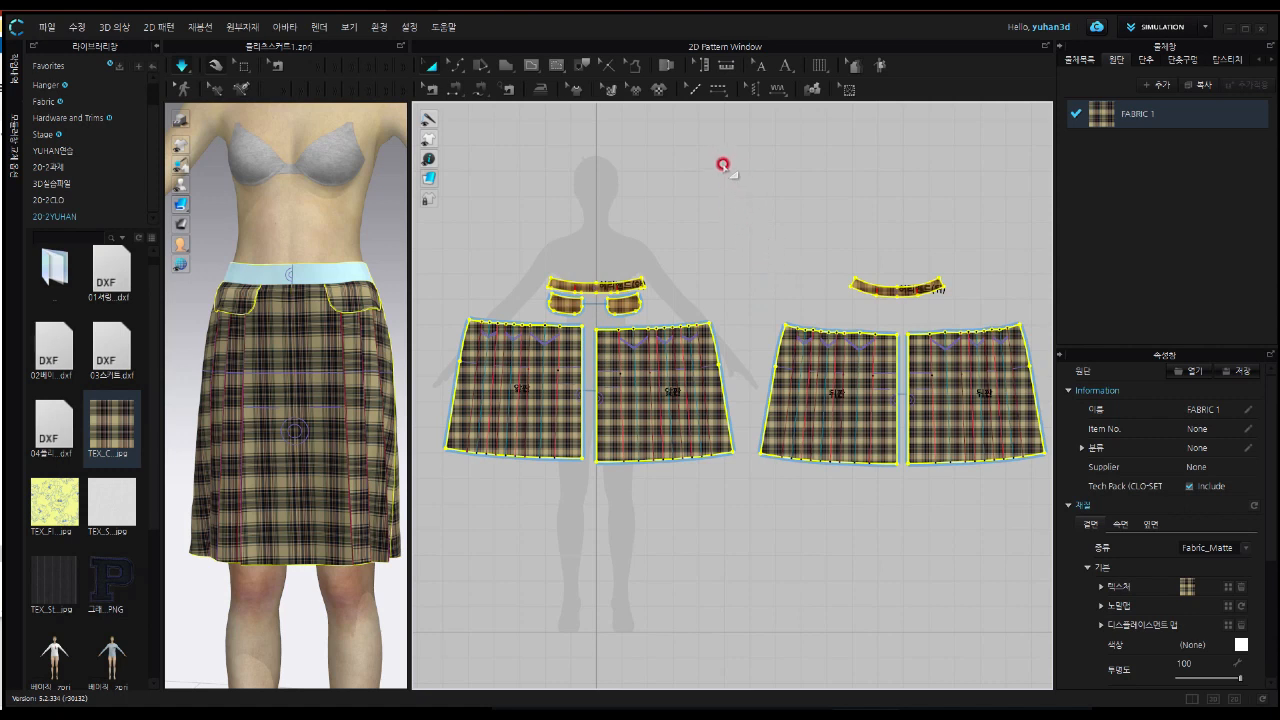
middle_click_drag(752, 279, 733, 224)
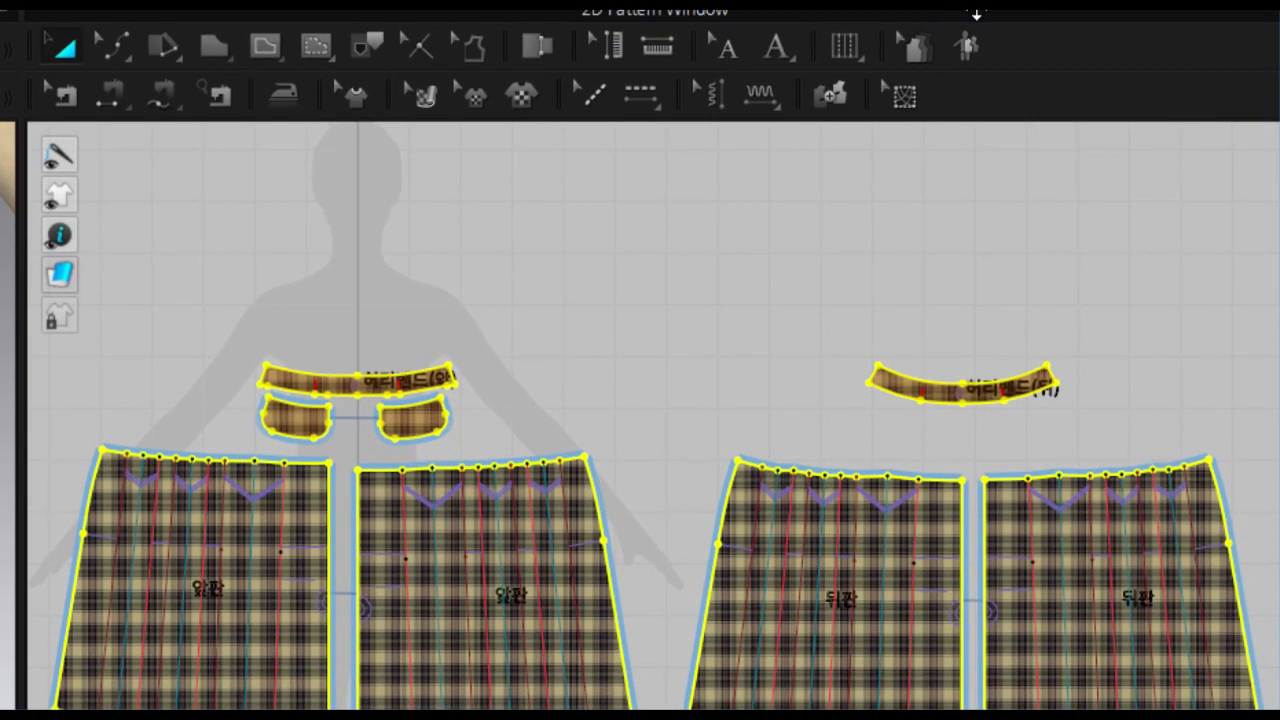
Use Edit Texture to rotate the left front flap's plaid about 45 degrees so it runs diagonally, with the grainline leaning right
left_click(424, 96)
left_click(474, 106)
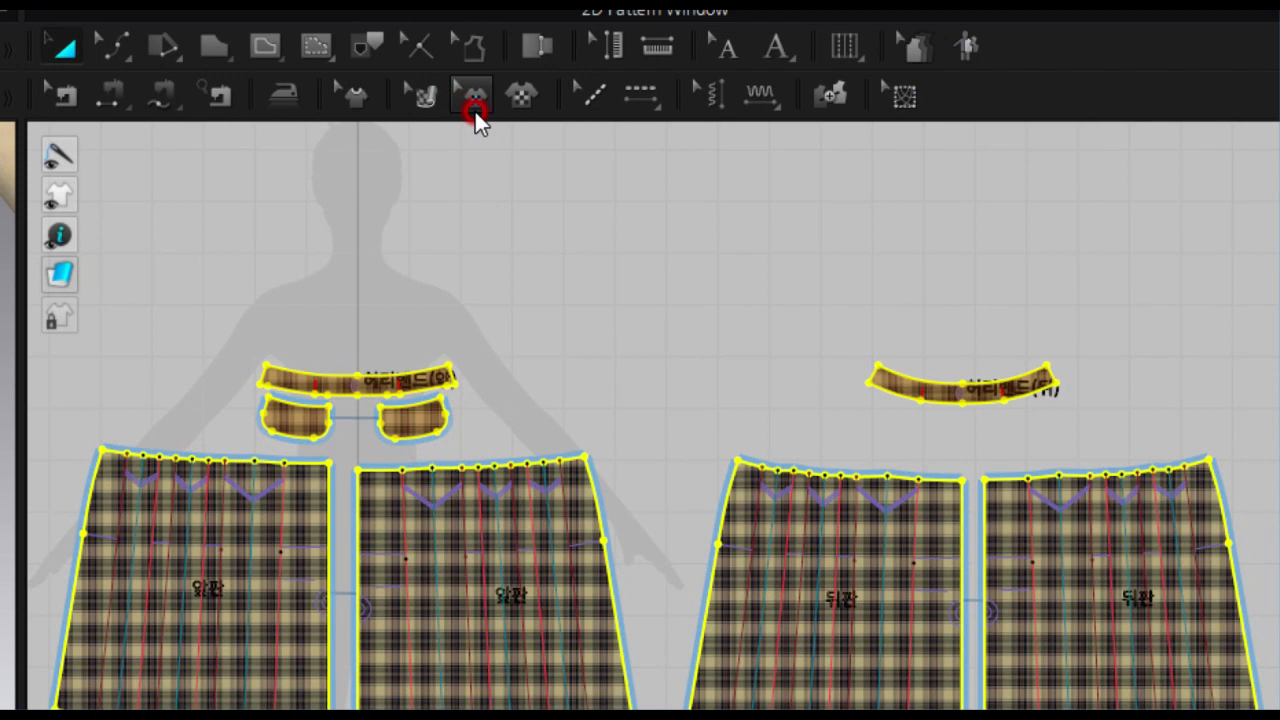
left_click(432, 108)
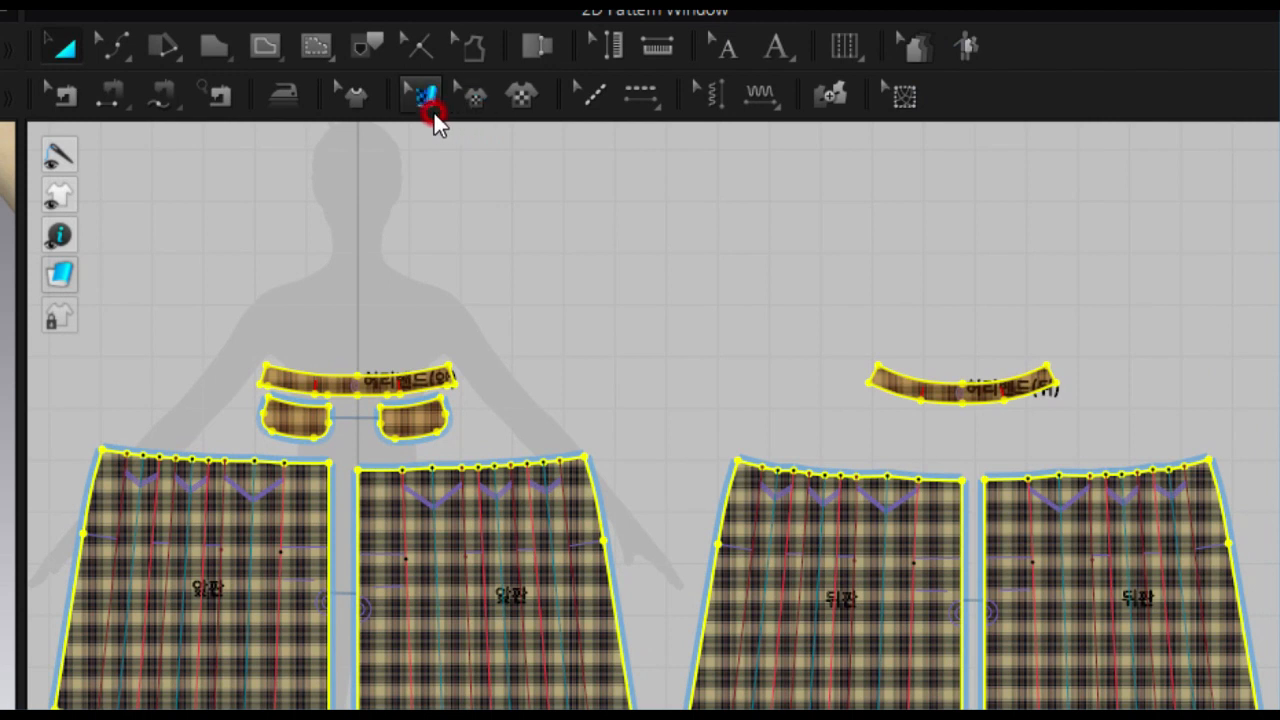
left_click(423, 100)
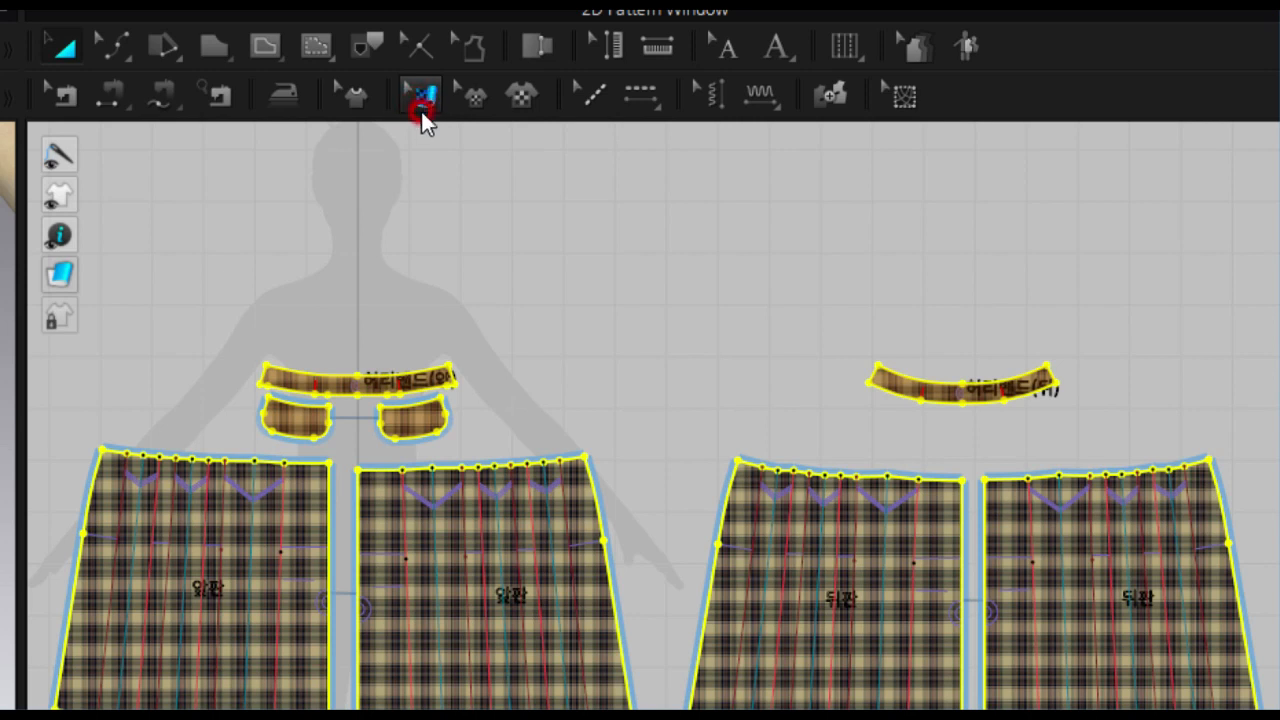
left_click(423, 100)
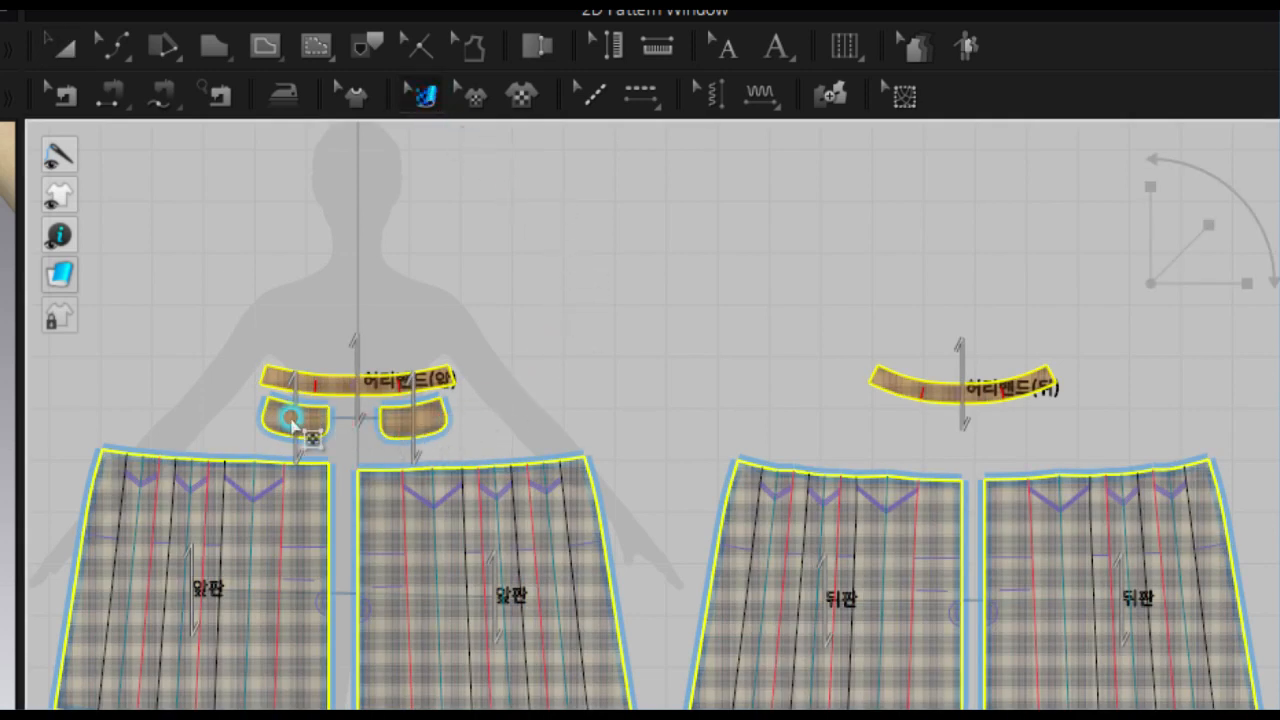
left_click(290, 420)
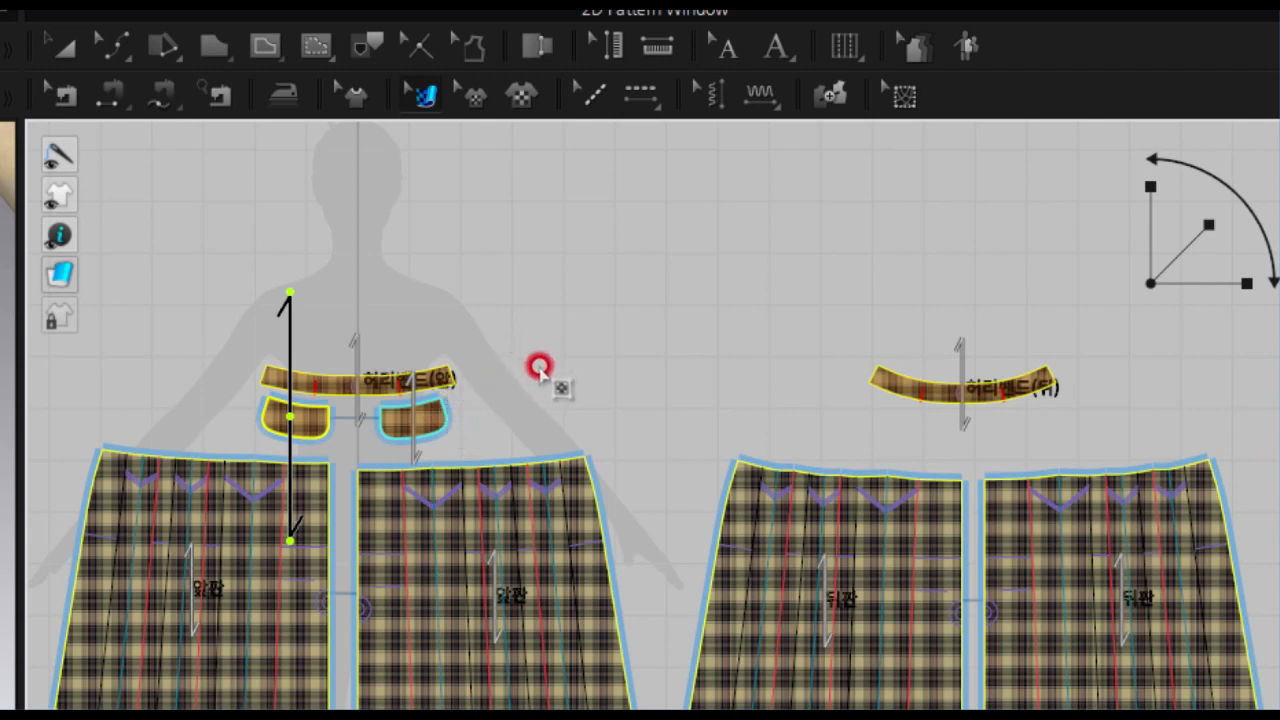
middle_click_drag(644, 460, 638, 350)
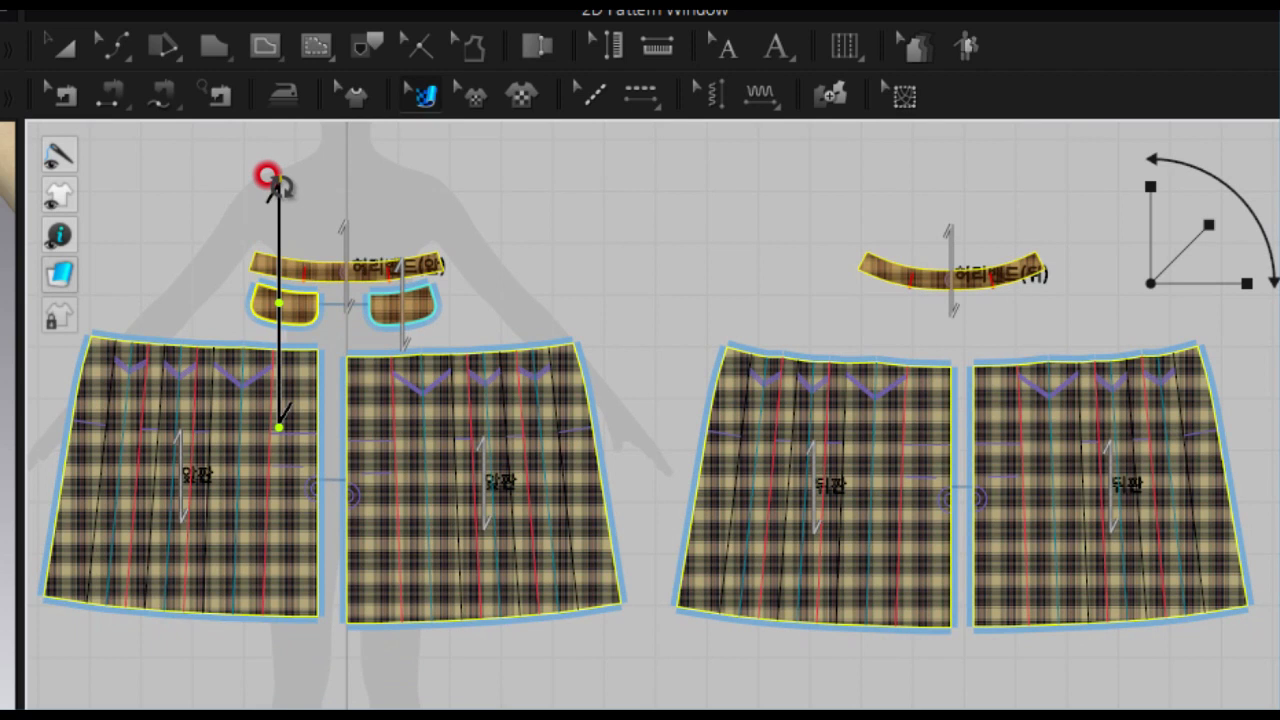
mouse_move(280, 184)
left_mouse_down()
mouse_move(362, 233)
mouse_move(303, 163)
mouse_move(287, 163)
left_mouse_up()
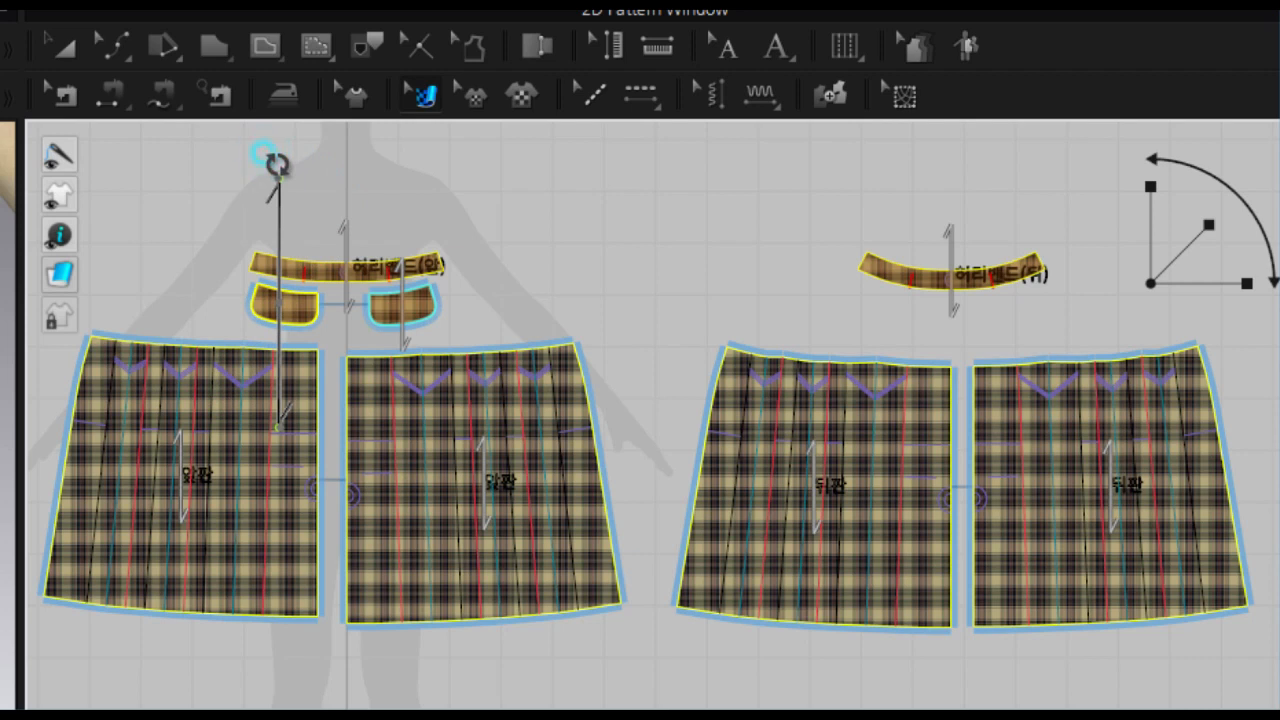
left_click_drag(289, 174, 385, 197)
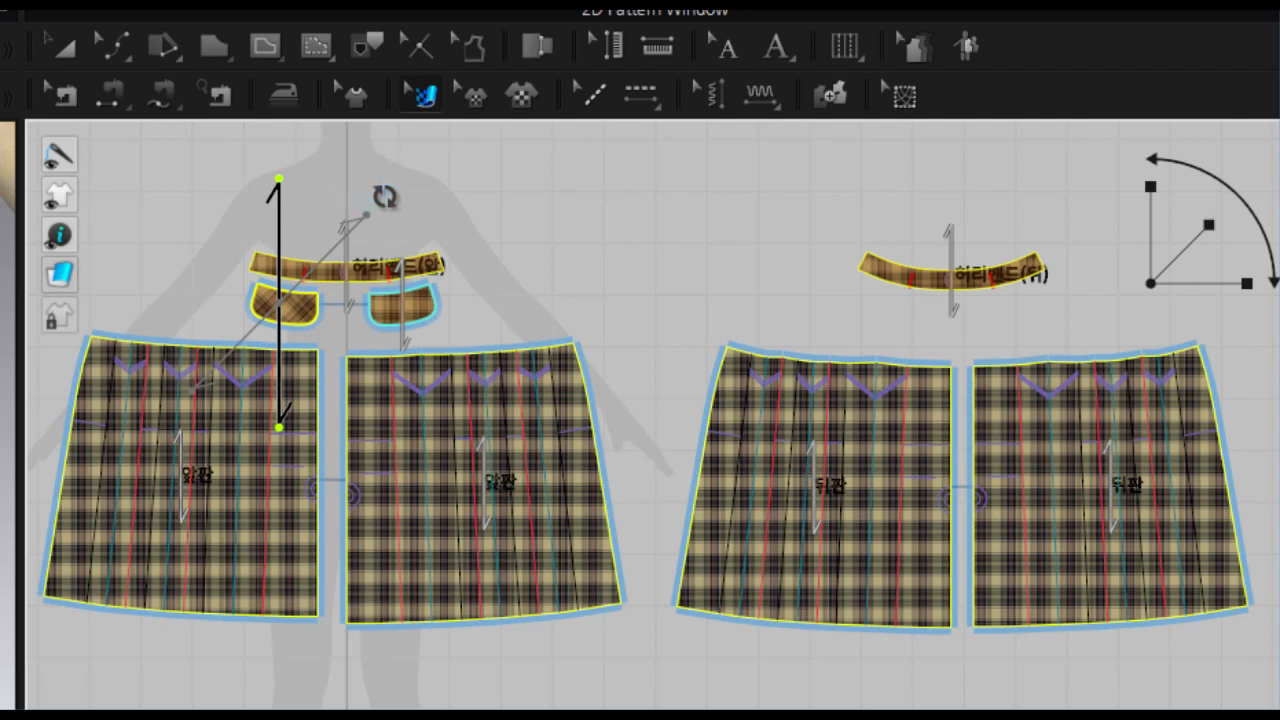
left_click_drag(371, 186, 371, 186)
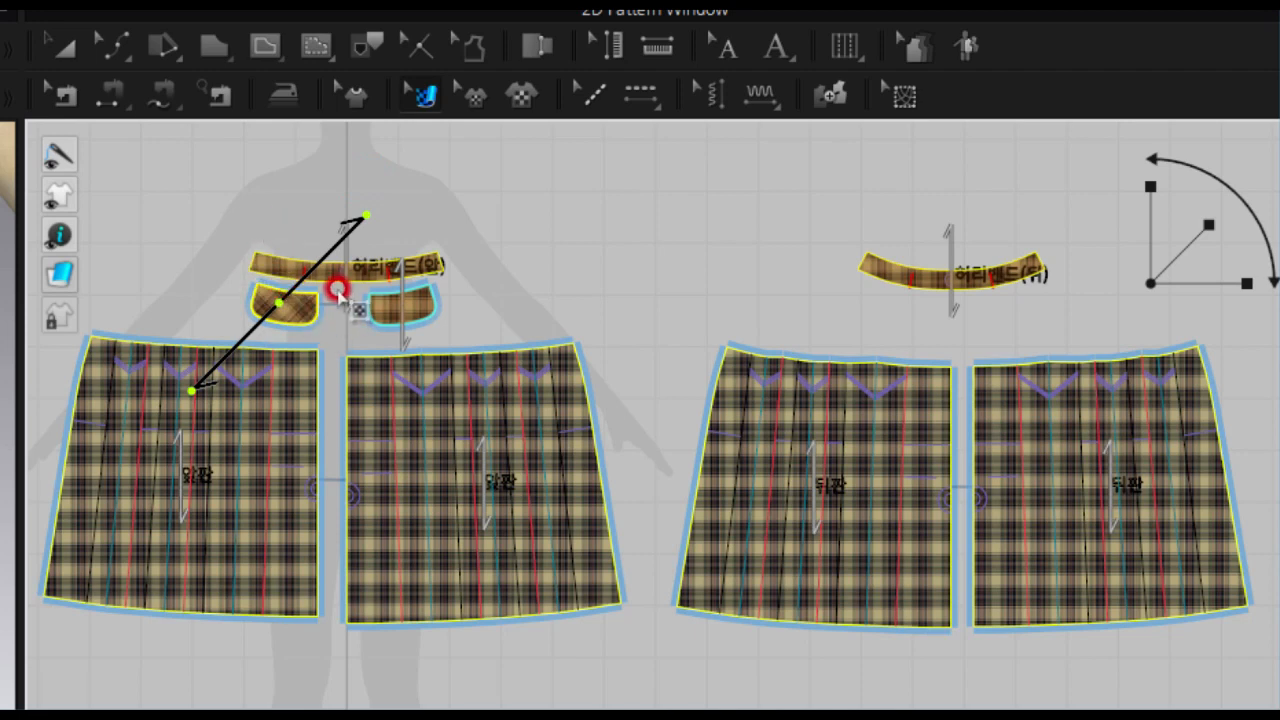
Rotate the front waistband's plaid about 45 degrees onto the bias, with the grainline leaning left
scroll(332, 297, "up", 2)
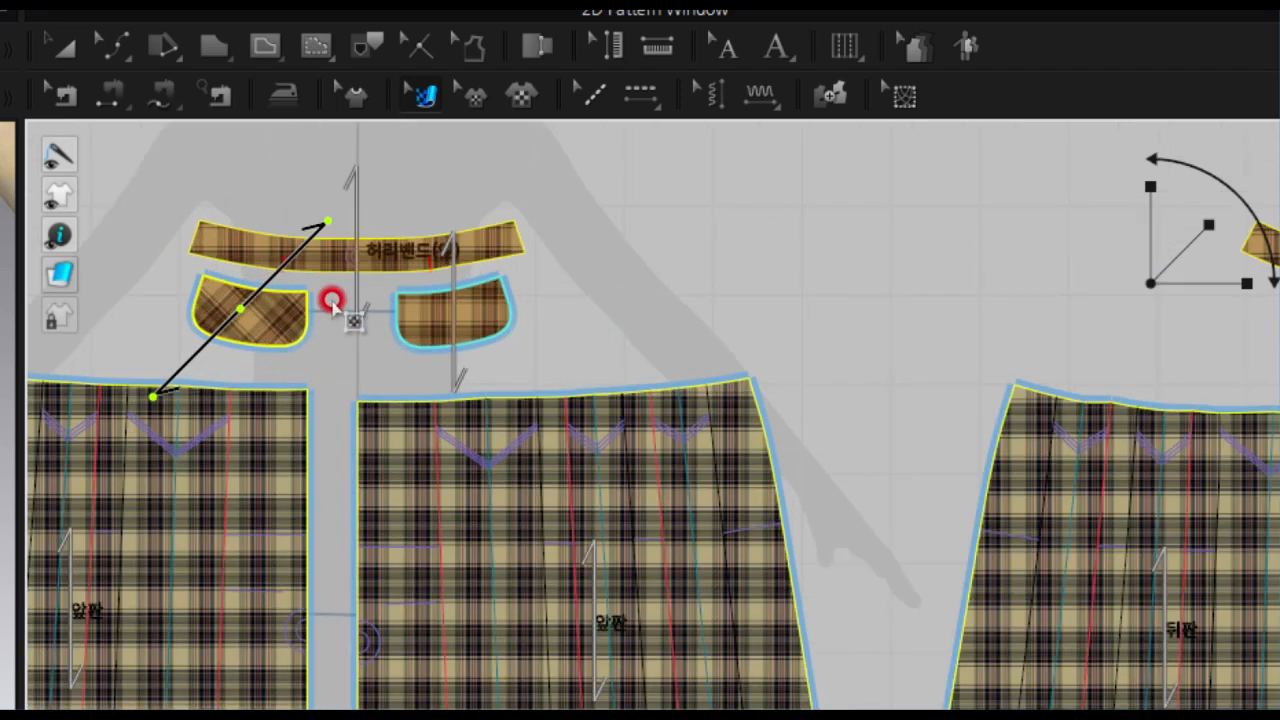
scroll(332, 297, "up", 1)
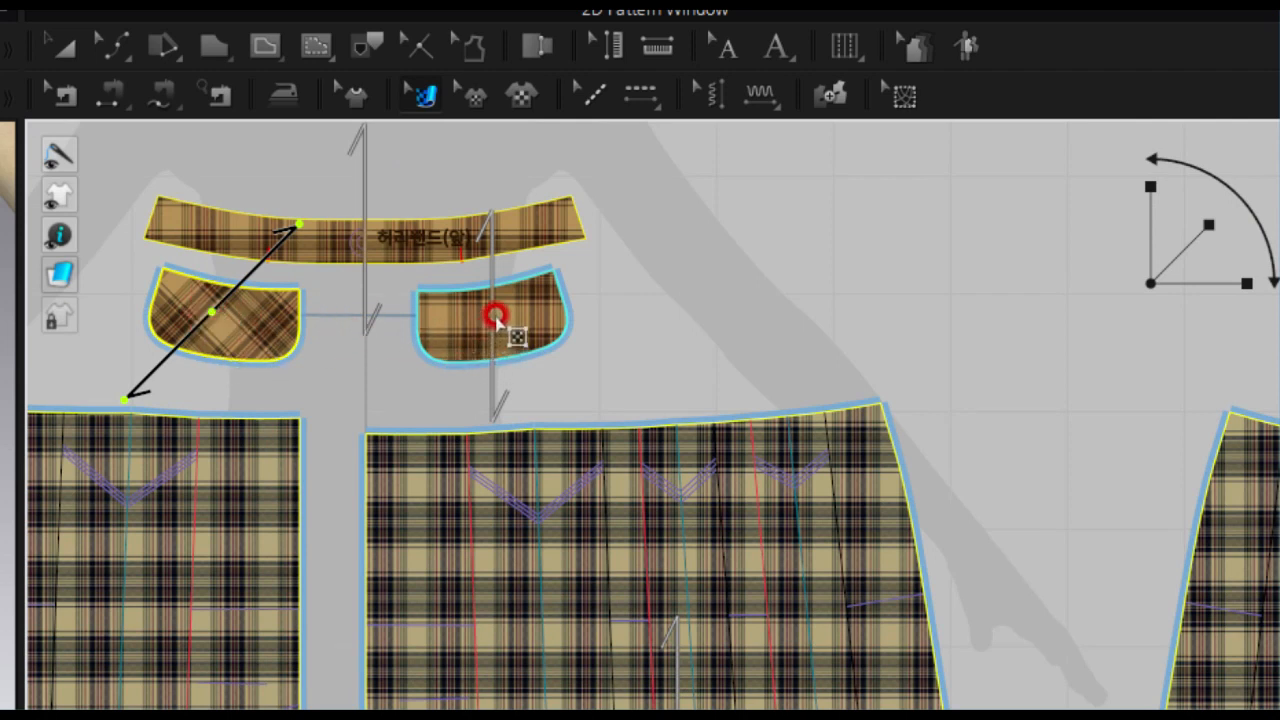
left_click(491, 236)
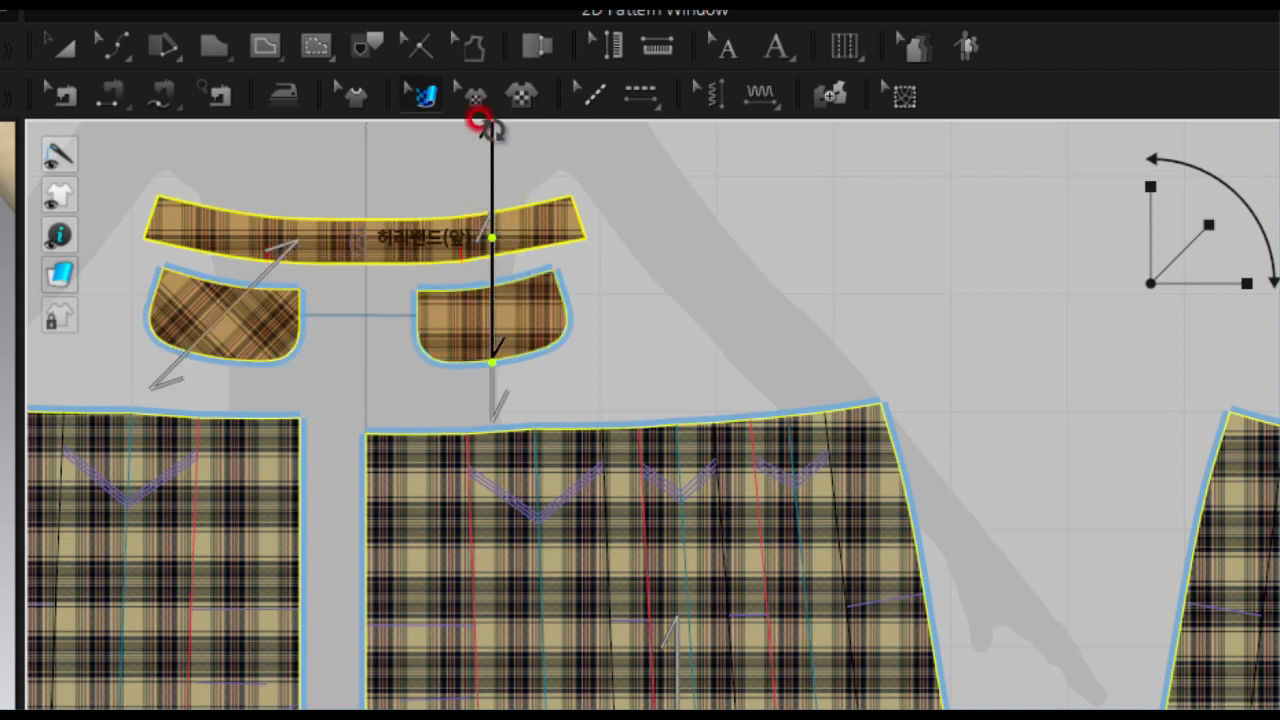
left_click_drag(479, 119, 414, 163)
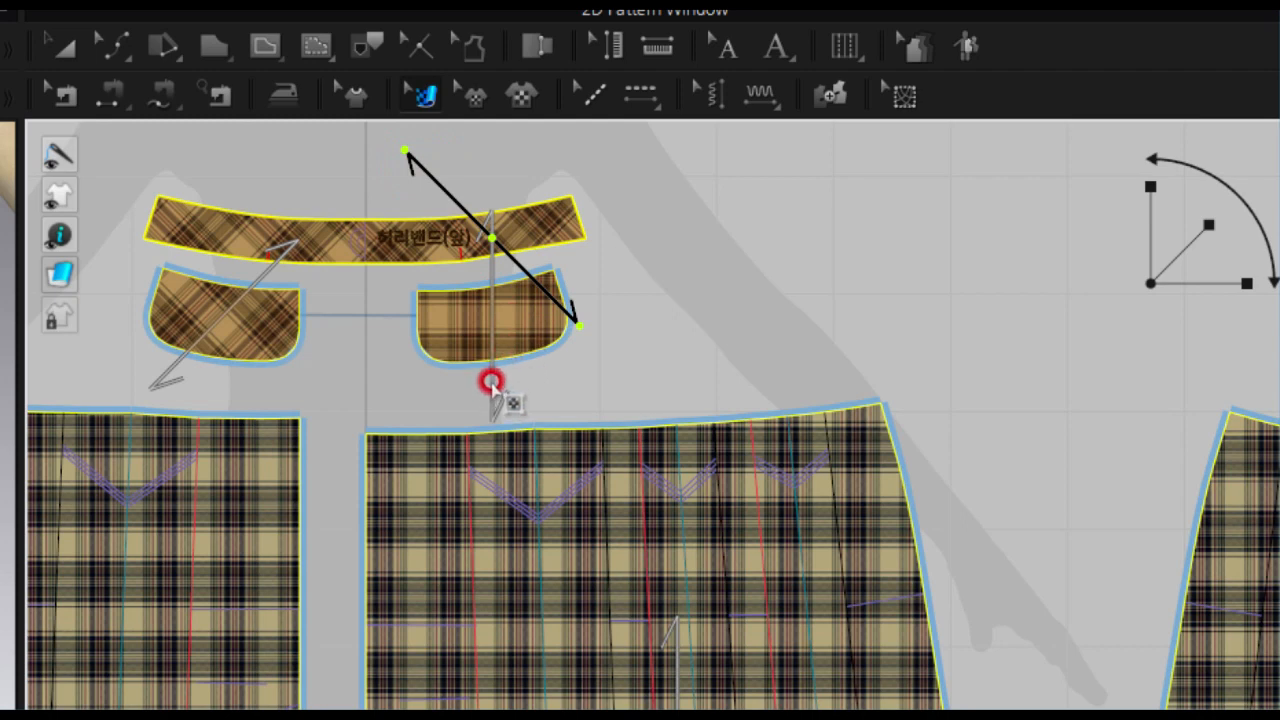
Rotate the right front flap's plaid about 45 degrees, with the grainline leaning left to mirror the other flap
left_click(491, 382)
left_click(485, 331)
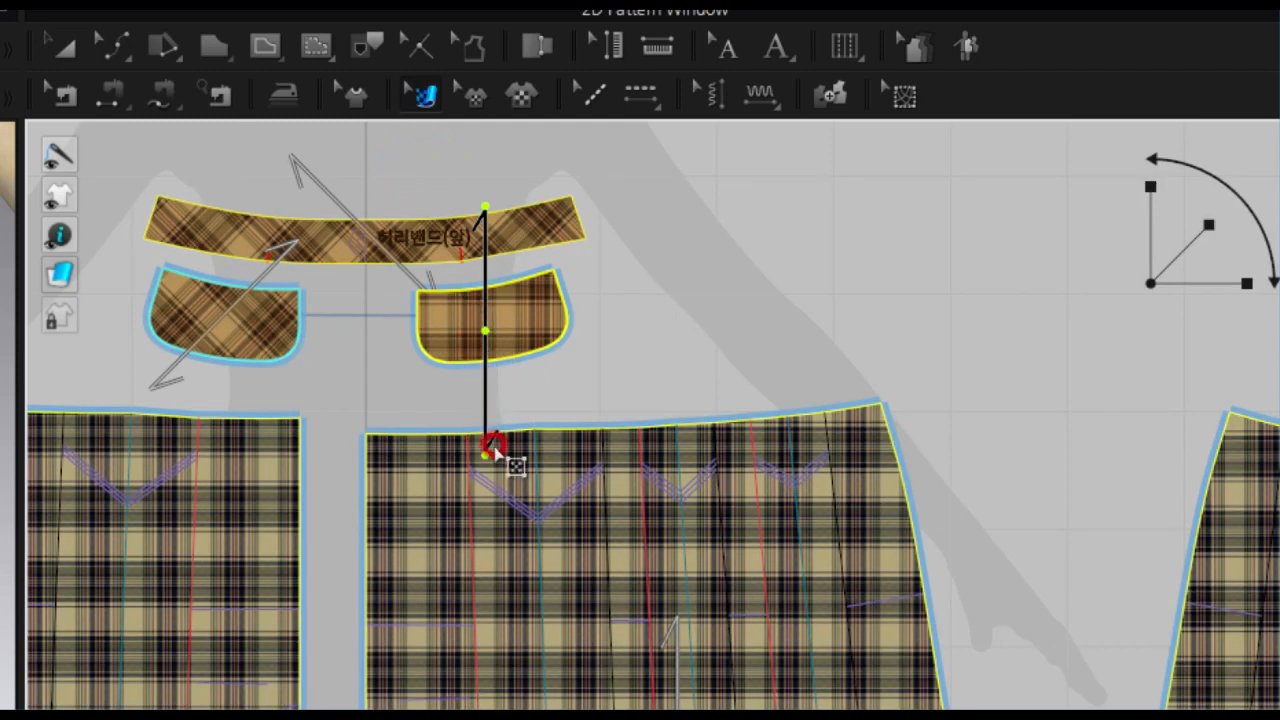
left_click_drag(480, 434, 591, 391)
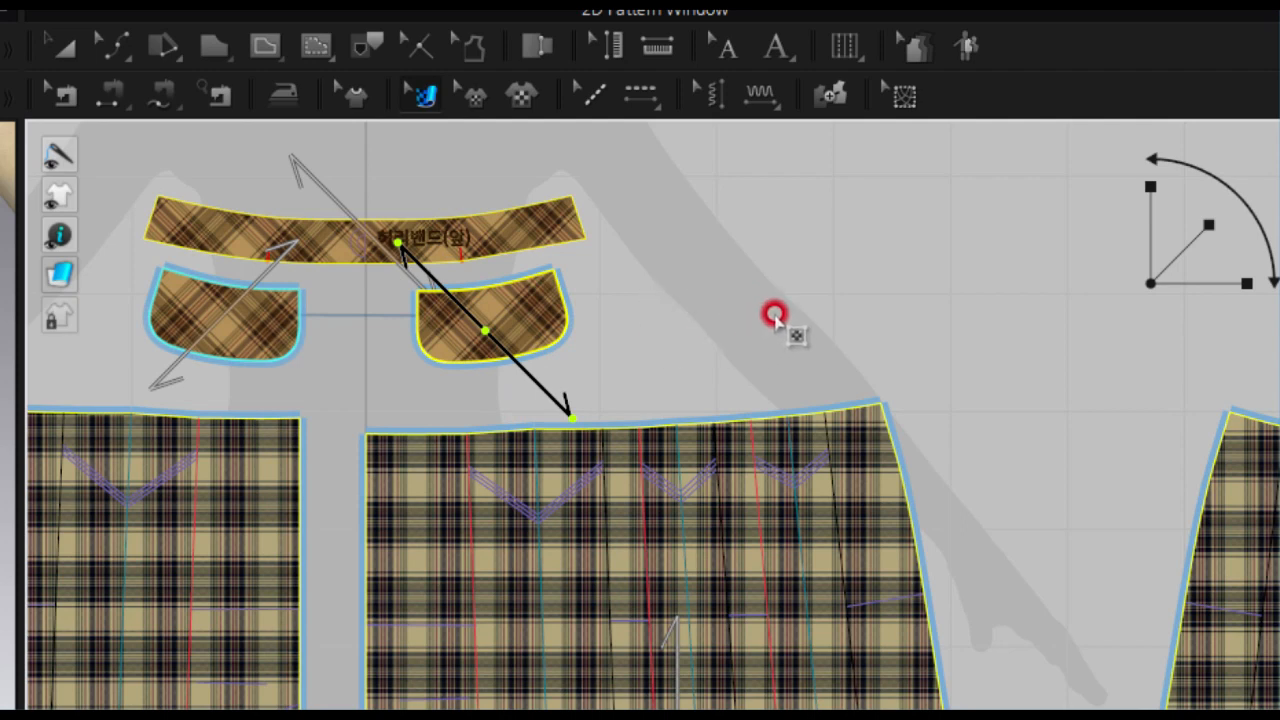
Rotate the back waistband's plaid onto the bias, giving it a grain direction of 315 degrees
middle_click_drag(952, 347, 429, 349)
middle_click_drag(877, 314, 556, 345)
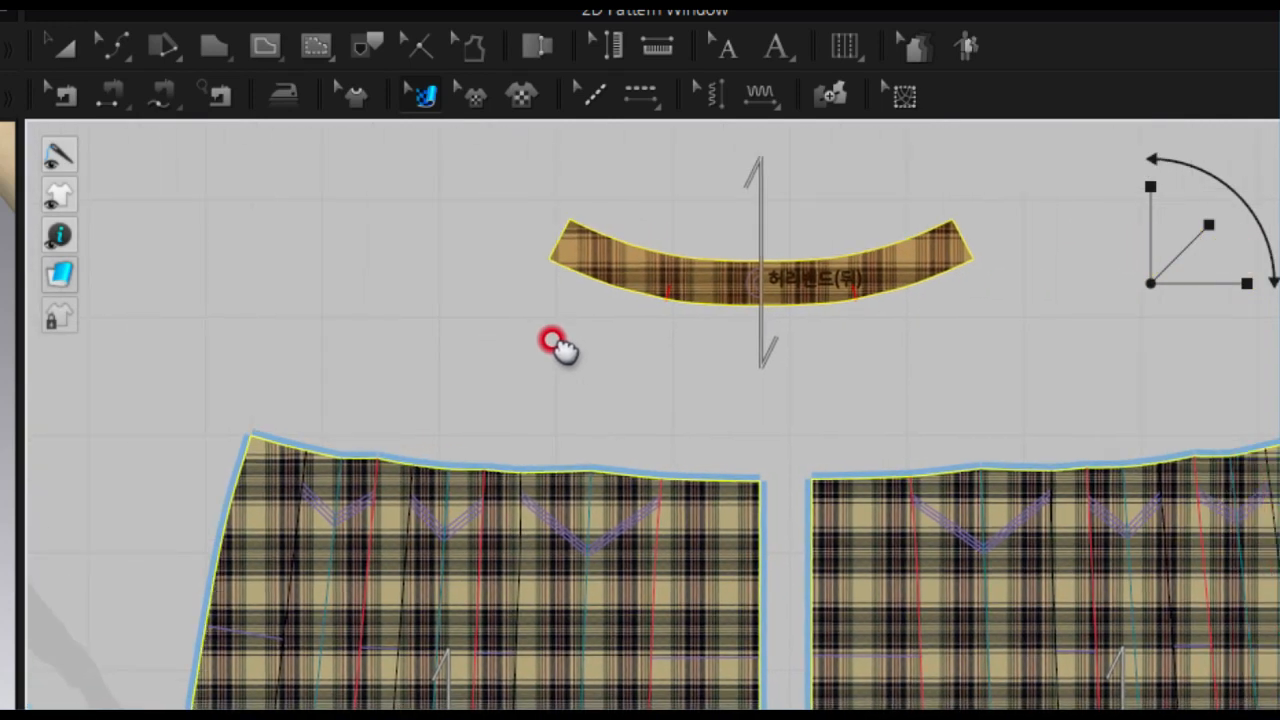
middle_click_drag(891, 346, 737, 386)
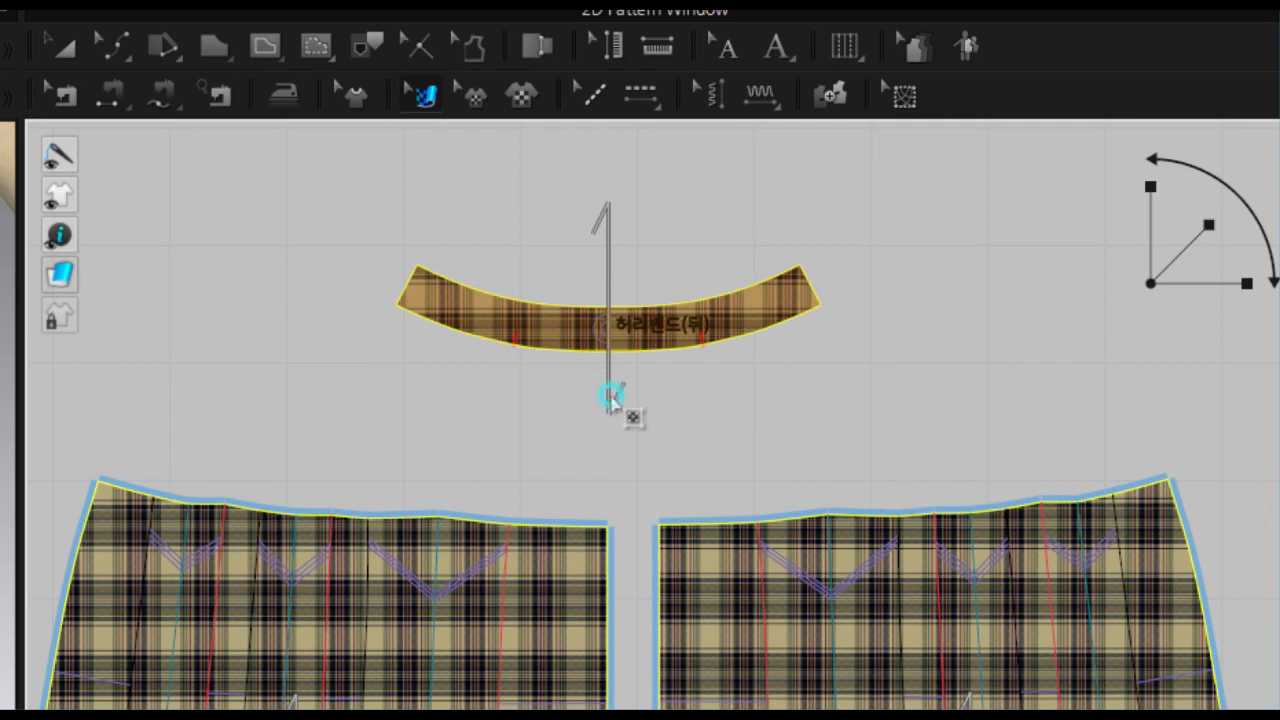
left_click(612, 397)
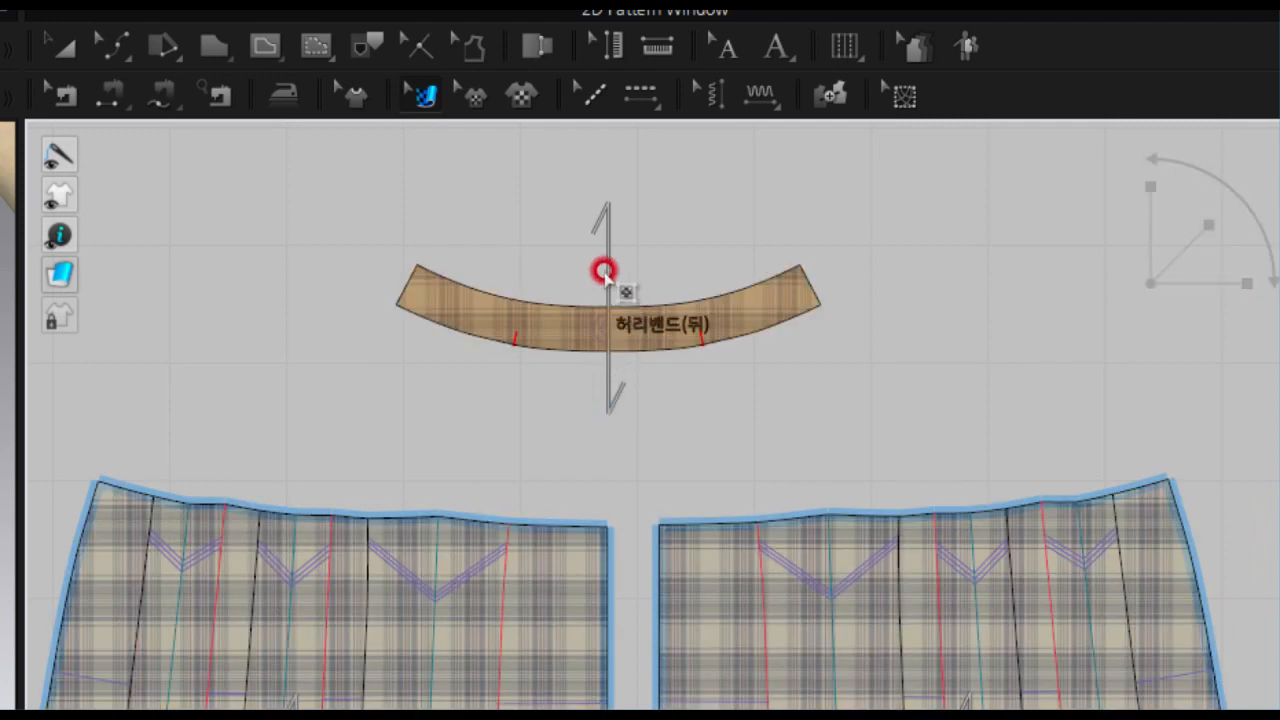
left_click(609, 253)
left_click(608, 214)
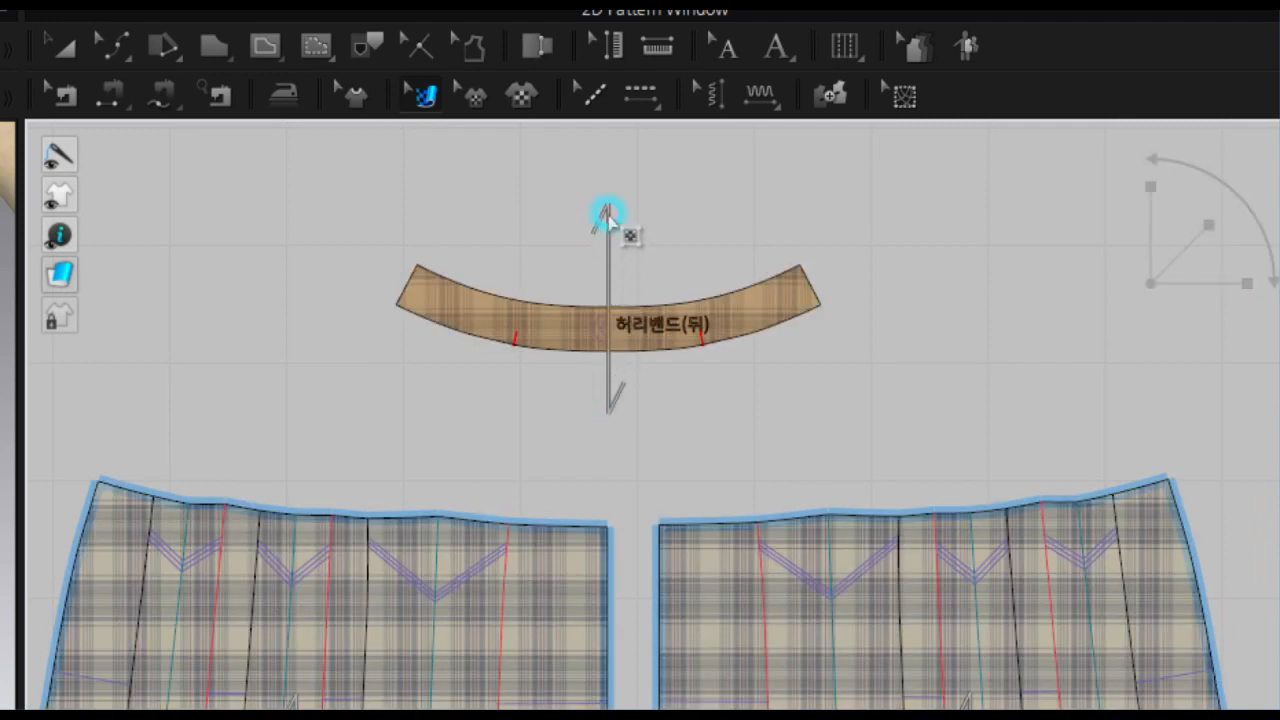
left_click(607, 210)
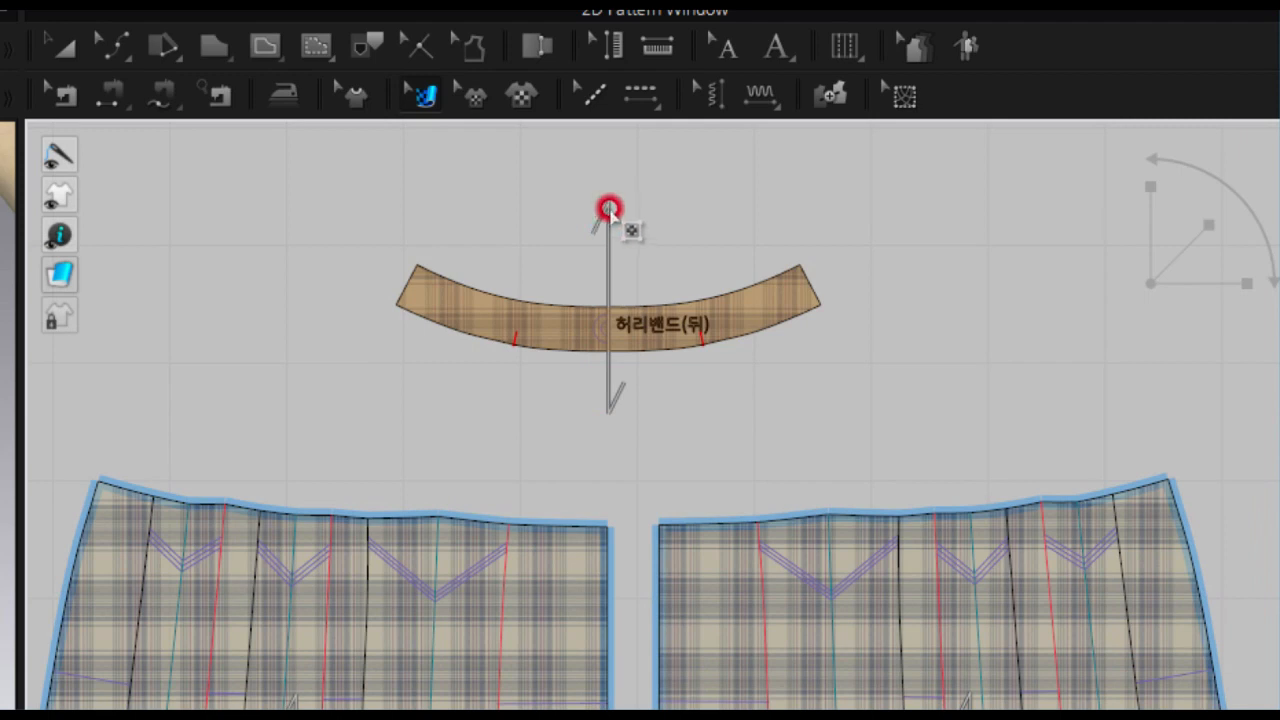
left_click_drag(607, 214, 663, 237)
left_click(633, 257)
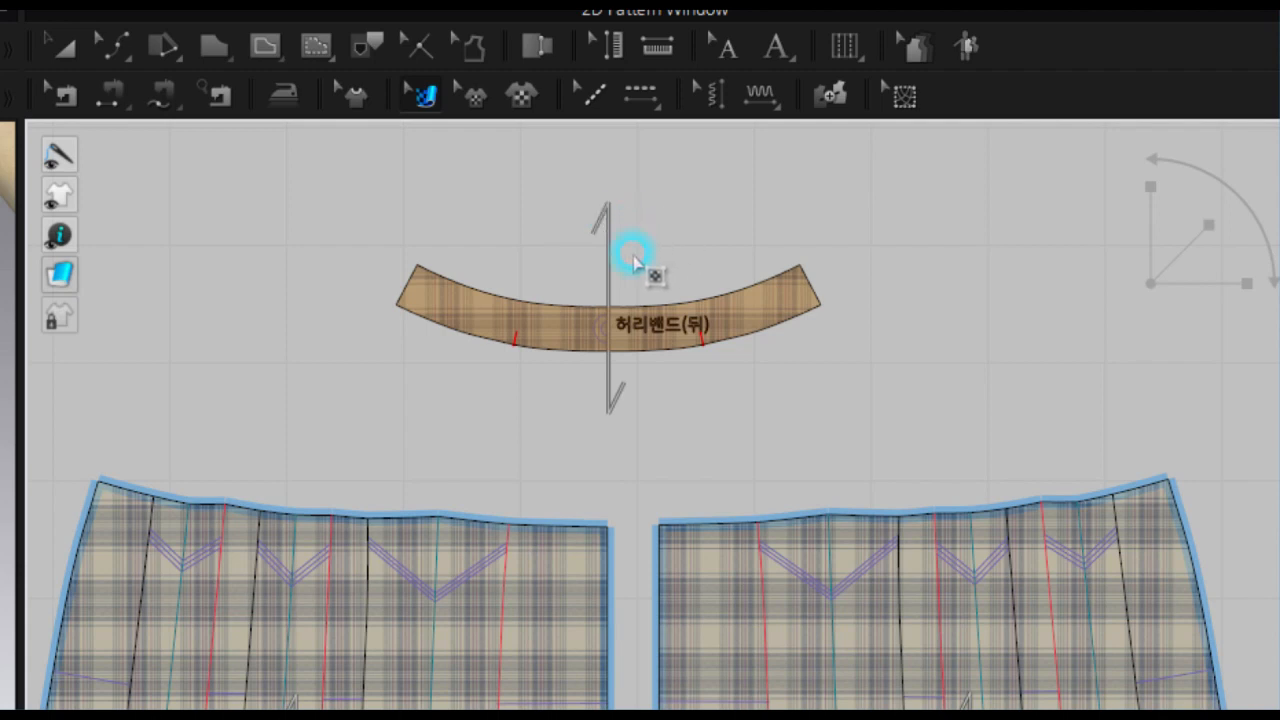
left_click(612, 326)
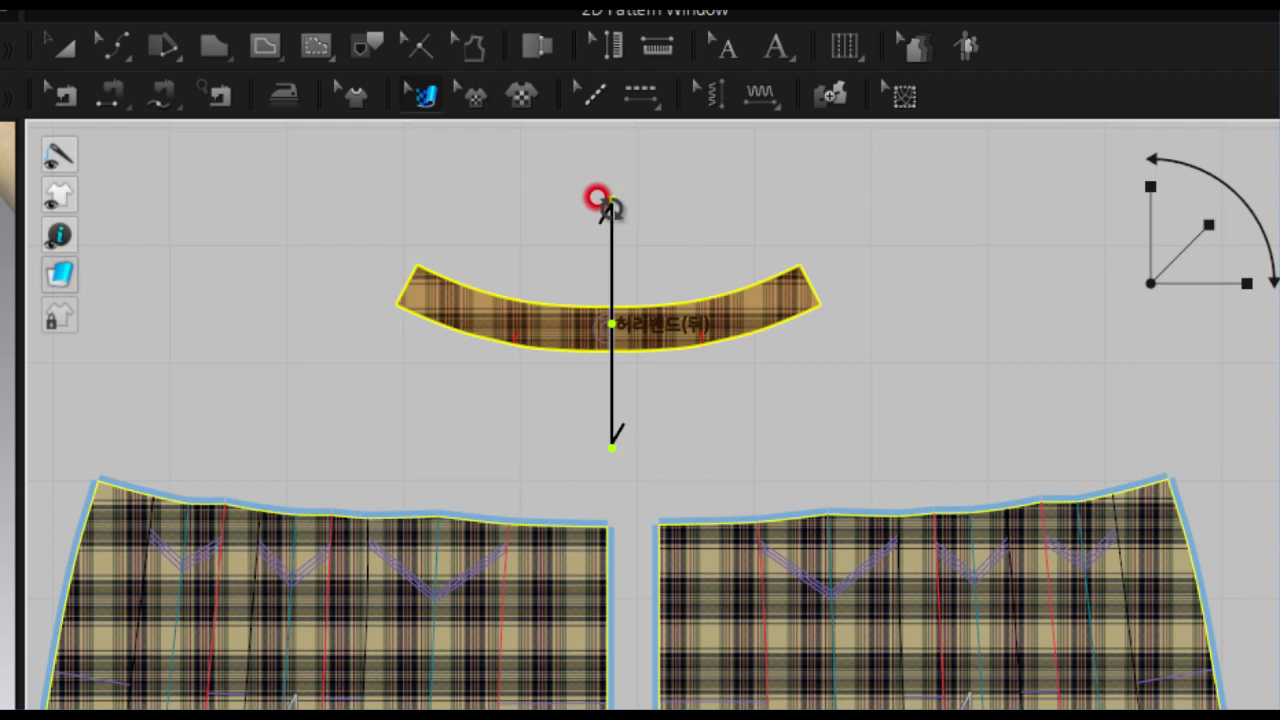
left_click_drag(609, 206, 694, 203)
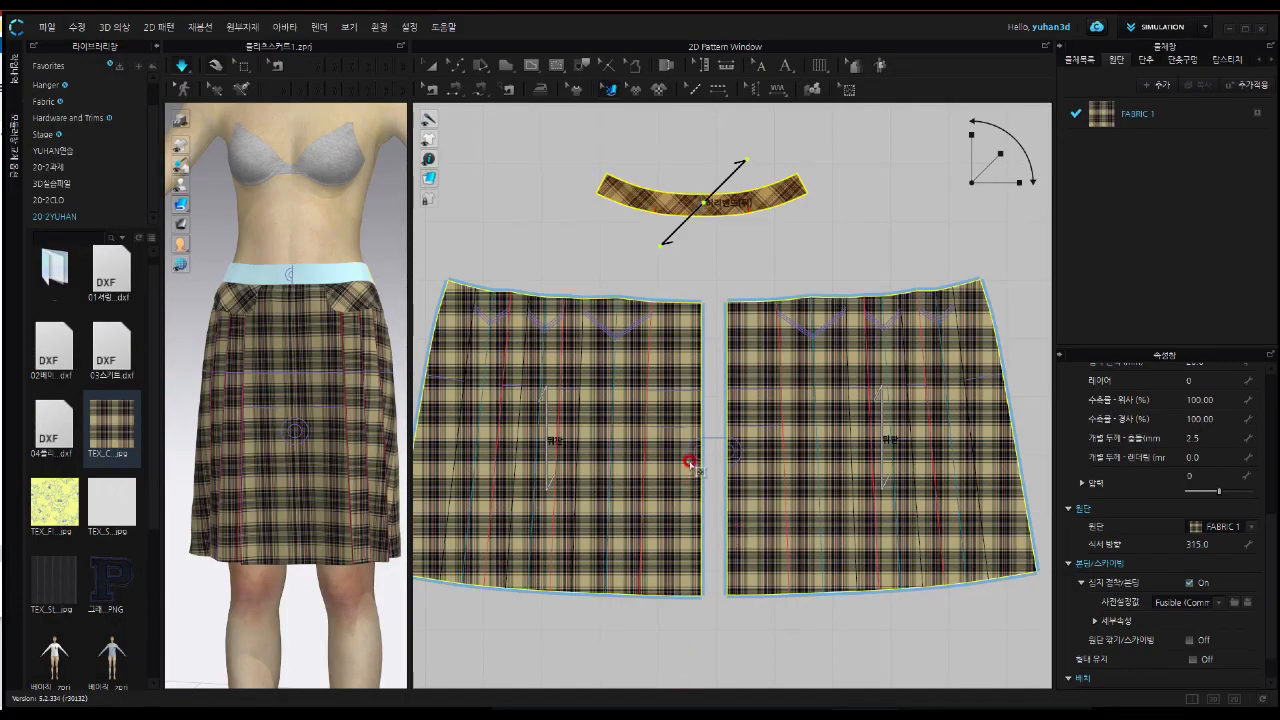
Select a back skirt panel and resize the plaid proportionally, first trying larger checks, then shrinking them to a fine check on all pieces
scroll(684, 435, "down", 3)
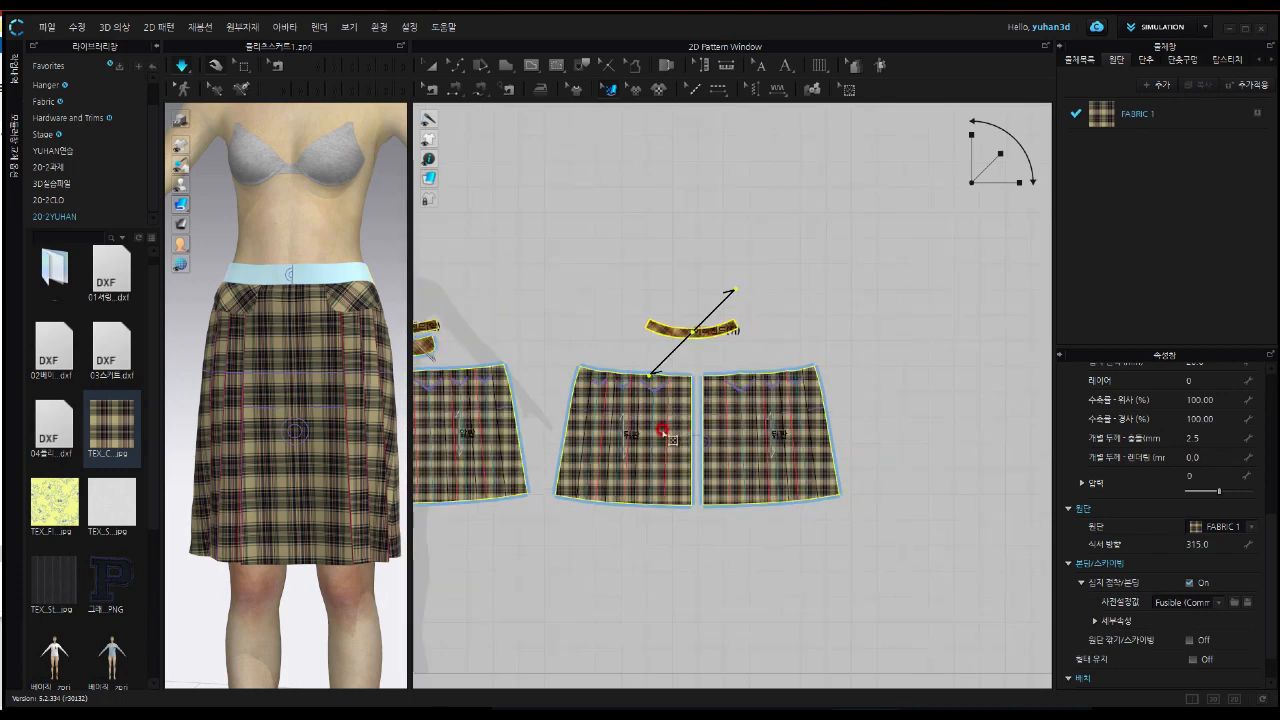
left_click(545, 352)
right_click_drag(545, 352, 686, 314)
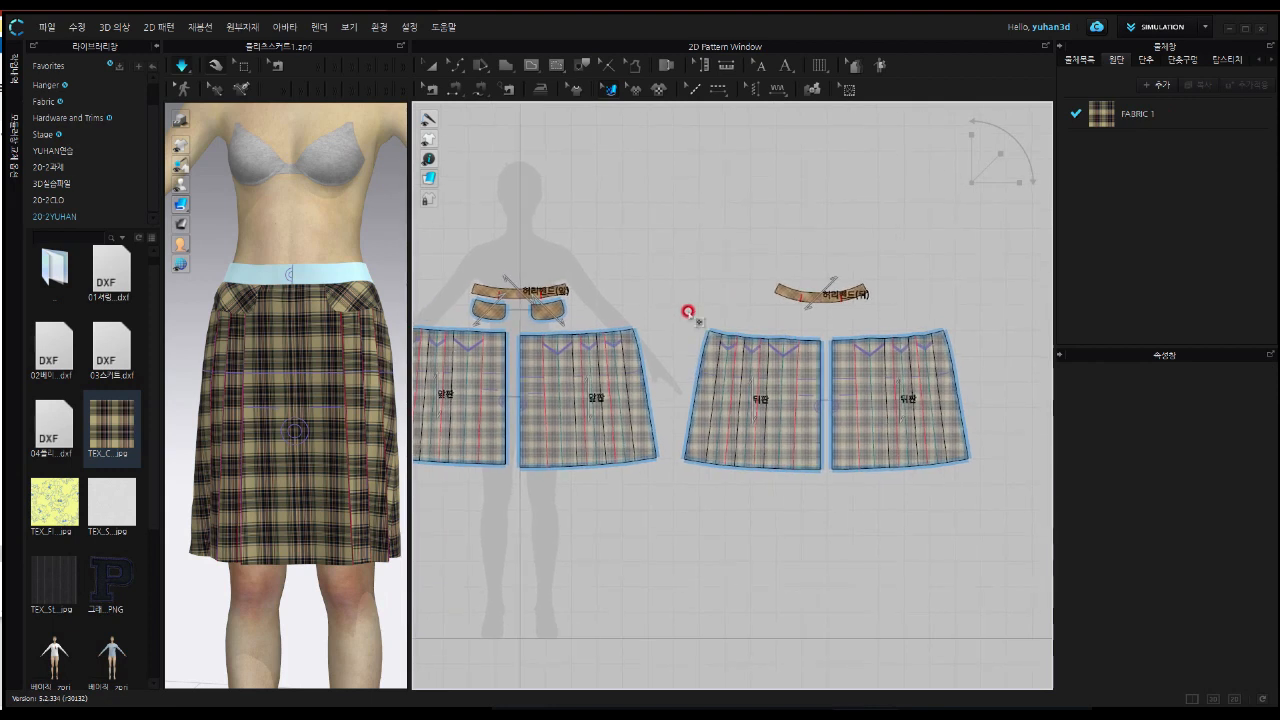
left_click(612, 390)
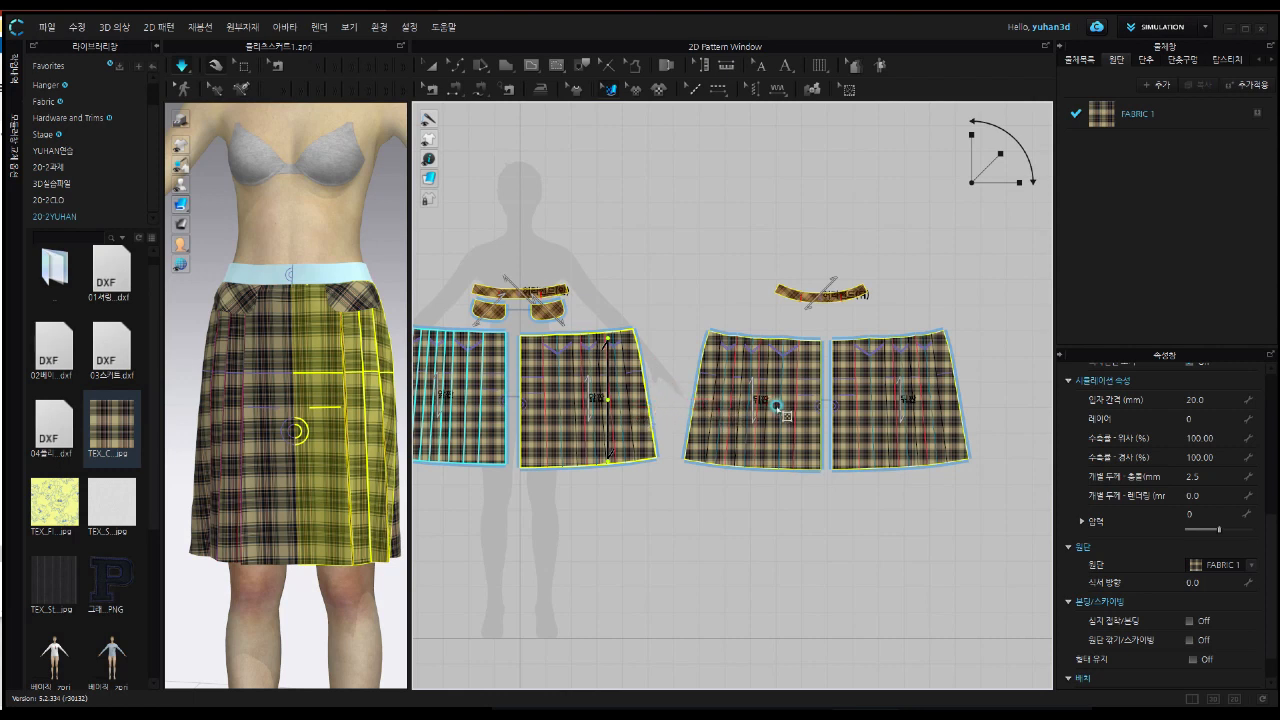
left_click(774, 404)
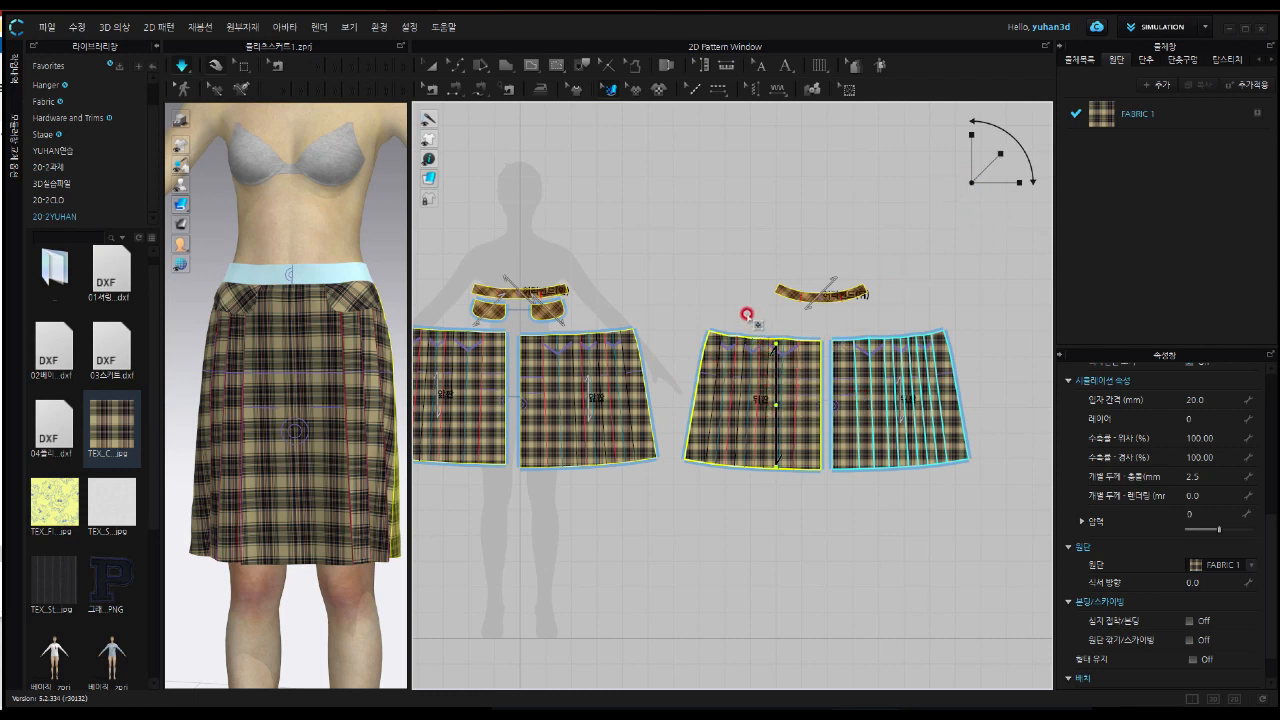
right_click_drag(750, 304, 797, 214)
left_click(804, 300)
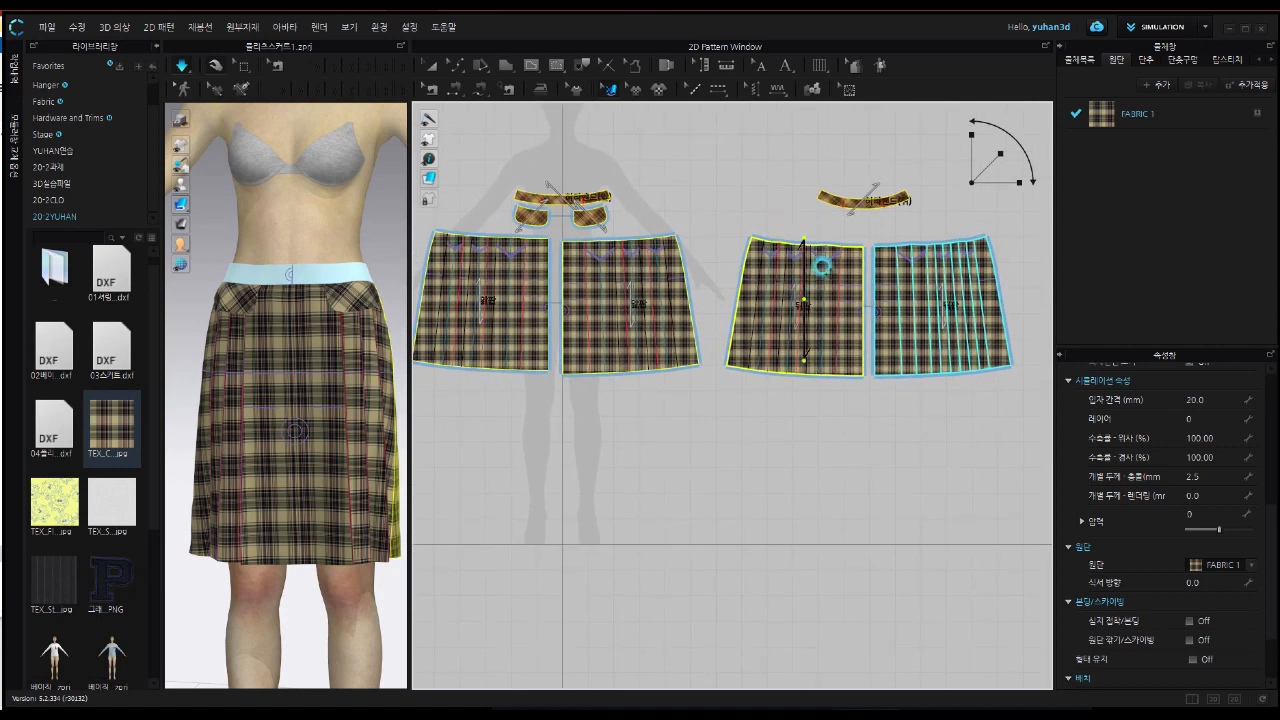
left_click_drag(972, 170, 988, 160)
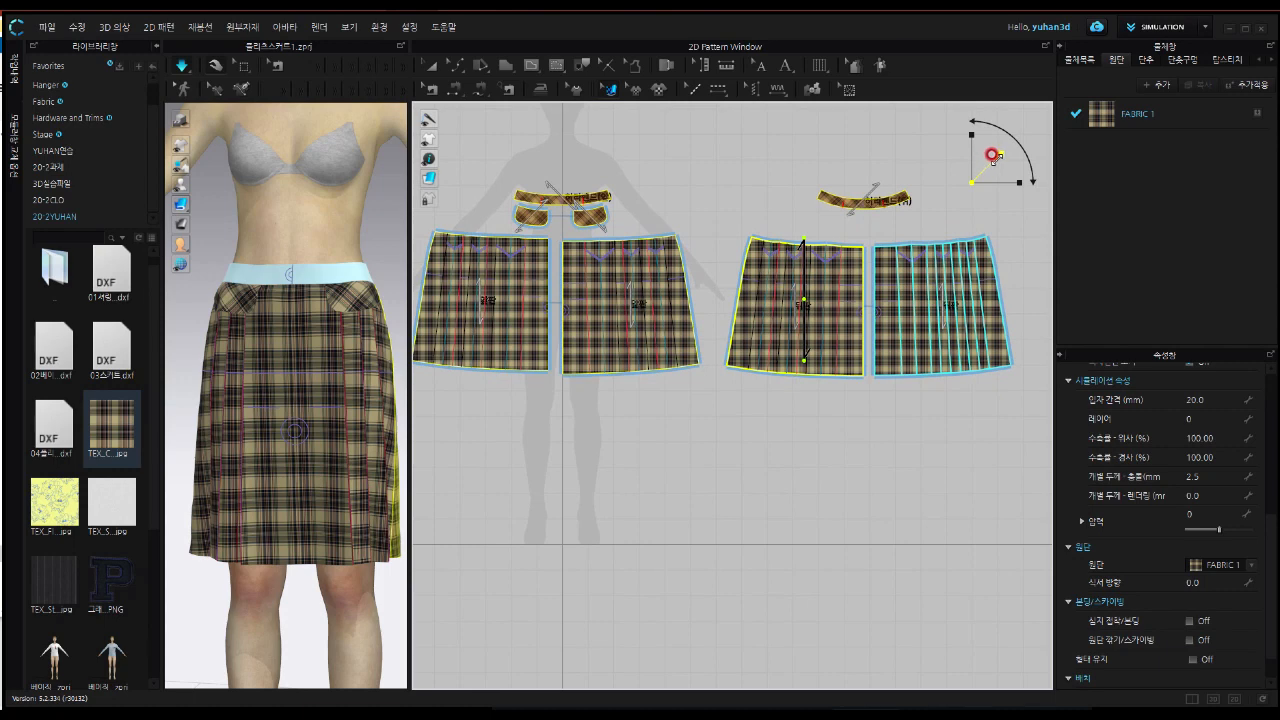
left_click_drag(998, 150, 1031, 122)
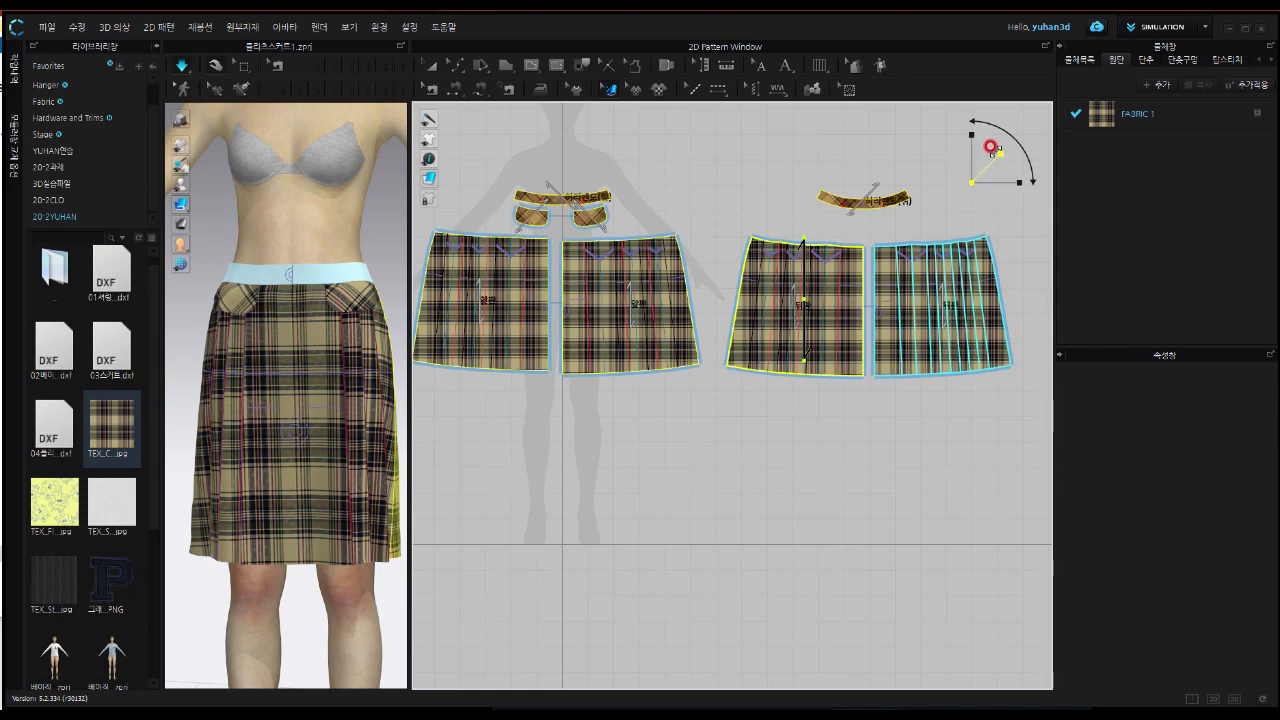
left_click_drag(995, 152, 1022, 125)
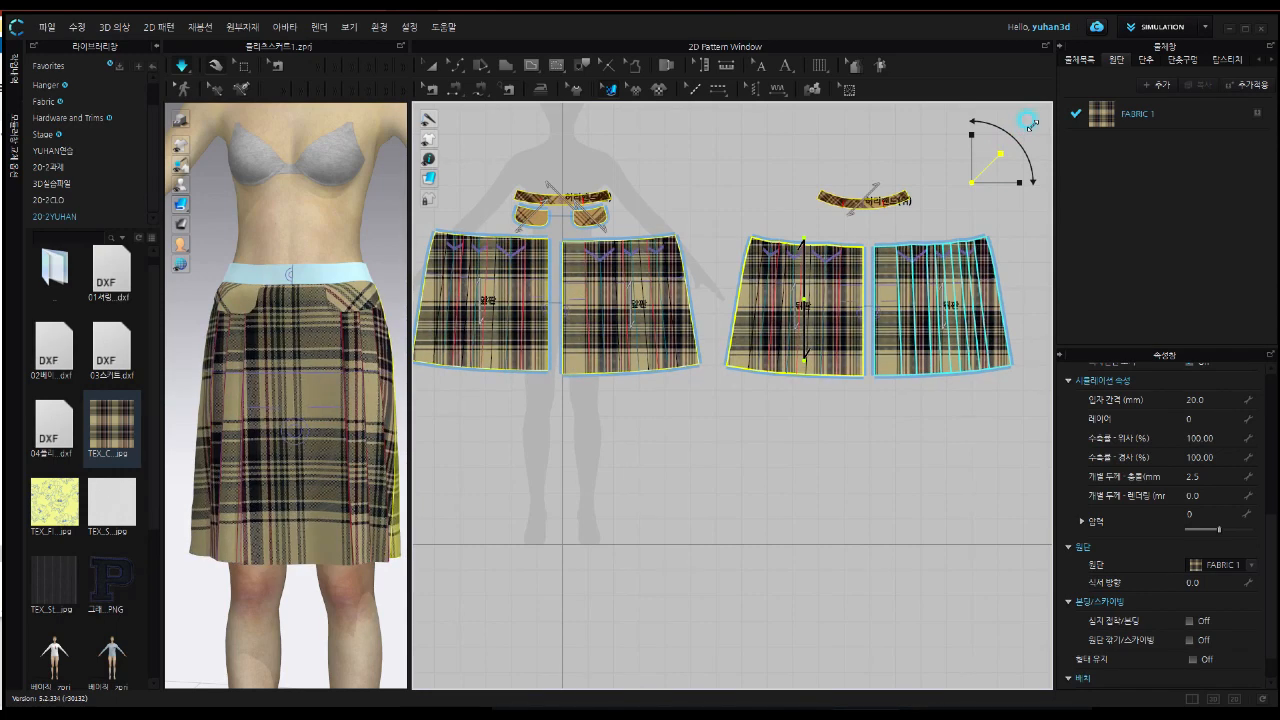
left_click_drag(1033, 124, 968, 178)
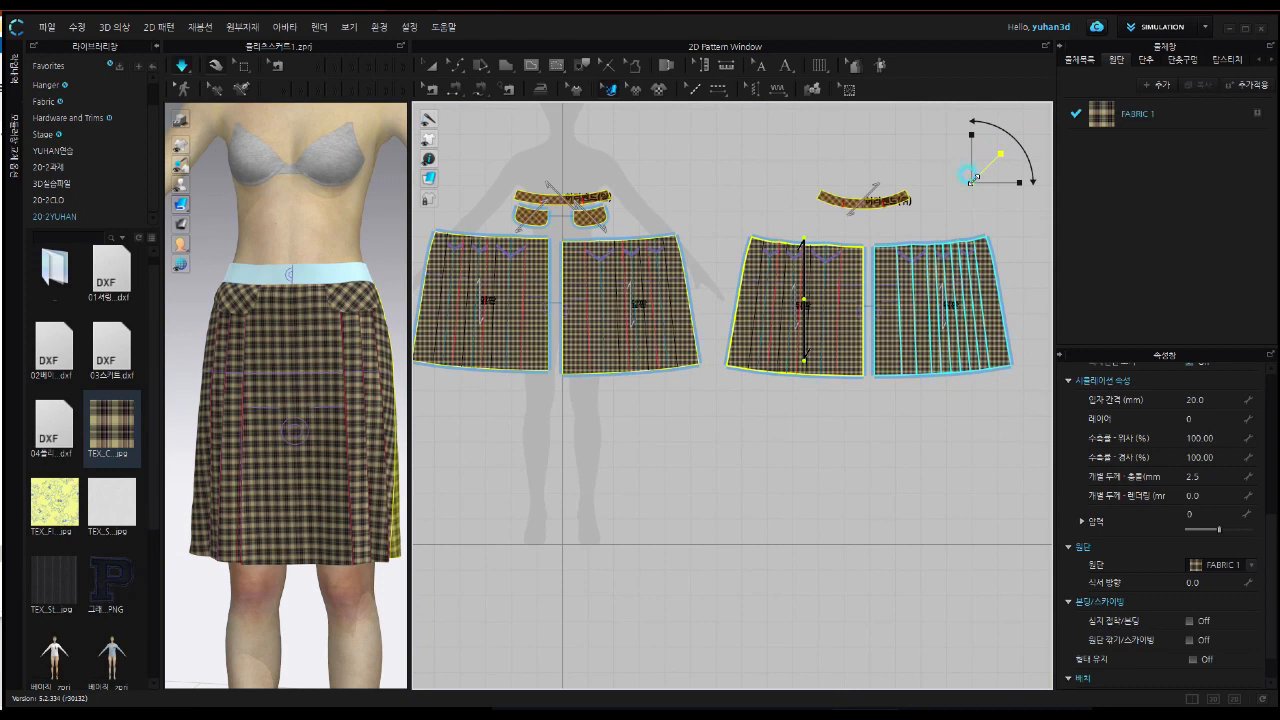
Adjust the plaid's repeat width and height independently of each other across the skirt pieces
left_click(952, 189)
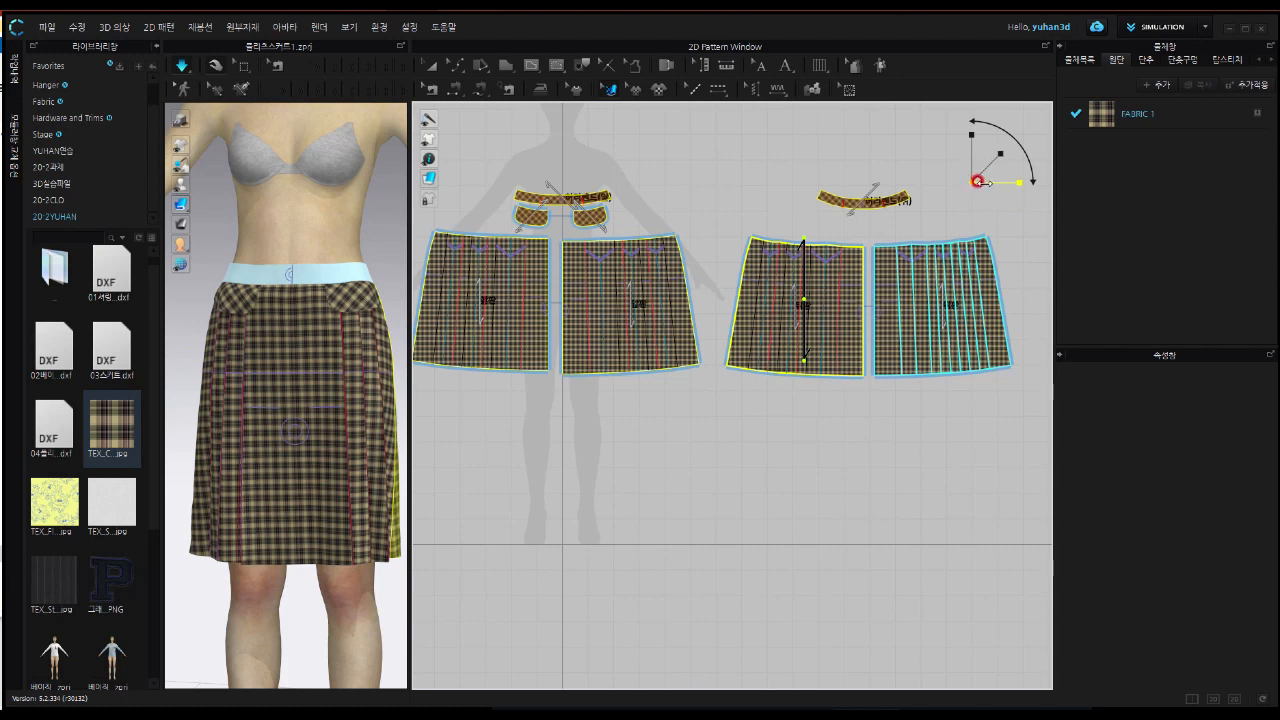
mouse_move(1008, 182)
left_mouse_down()
mouse_move(1041, 182)
mouse_move(1022, 182)
left_mouse_up()
left_click(979, 163)
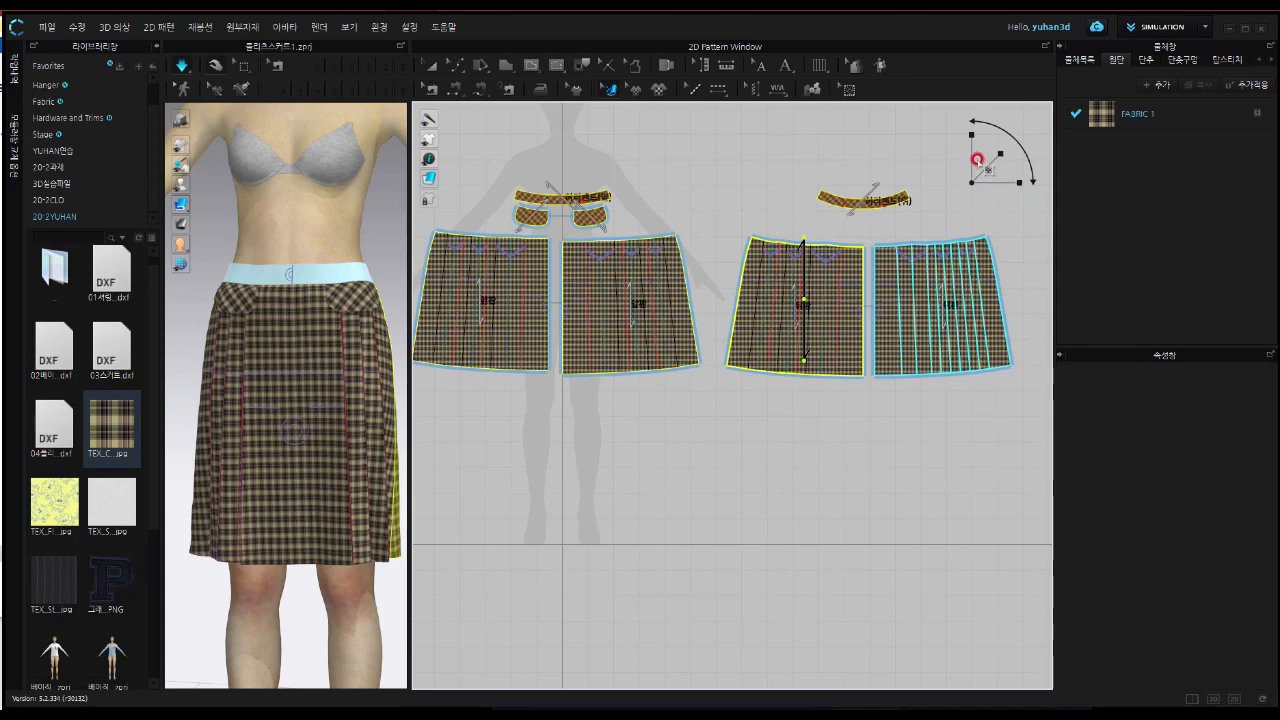
left_click_drag(969, 152, 972, 134)
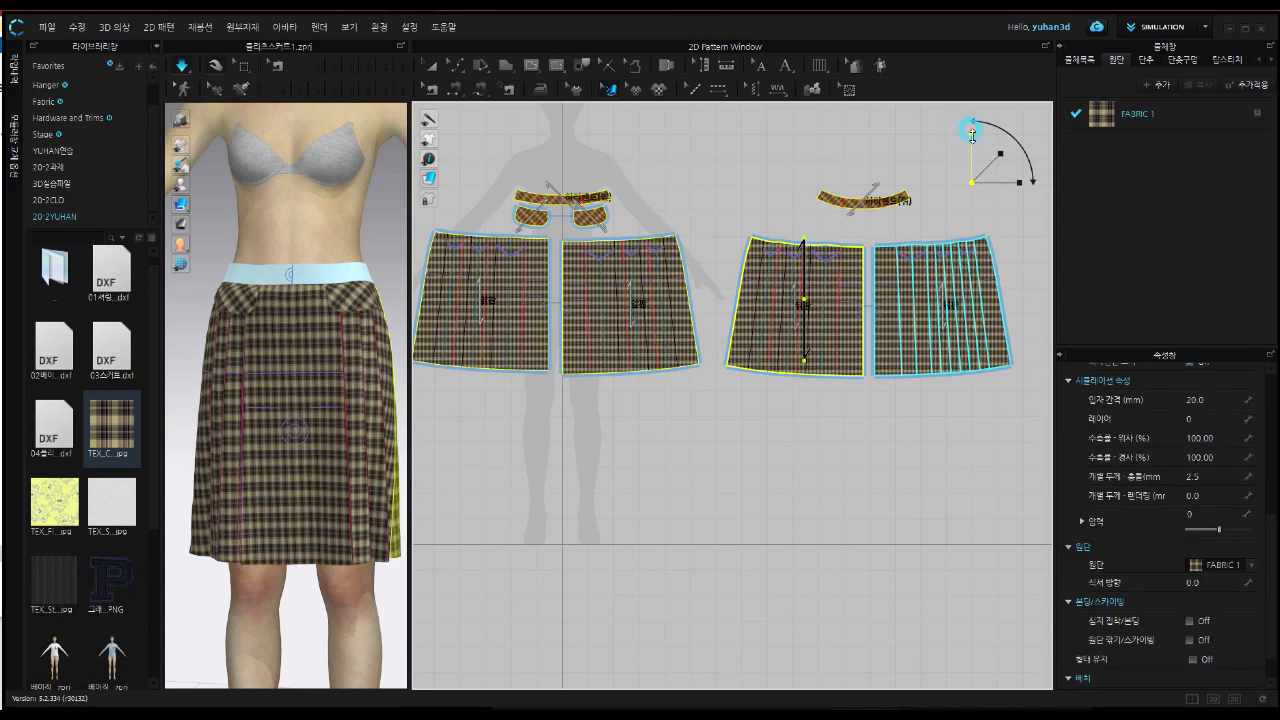
Readjust the plaid's repeat height, fine-tune its overall scale proportionally, and check the pattern on the skirt's back
mouse_move(972, 130)
left_mouse_down()
mouse_move(972, 114)
mouse_move(1022, 158)
mouse_move(975, 117)
left_mouse_up()
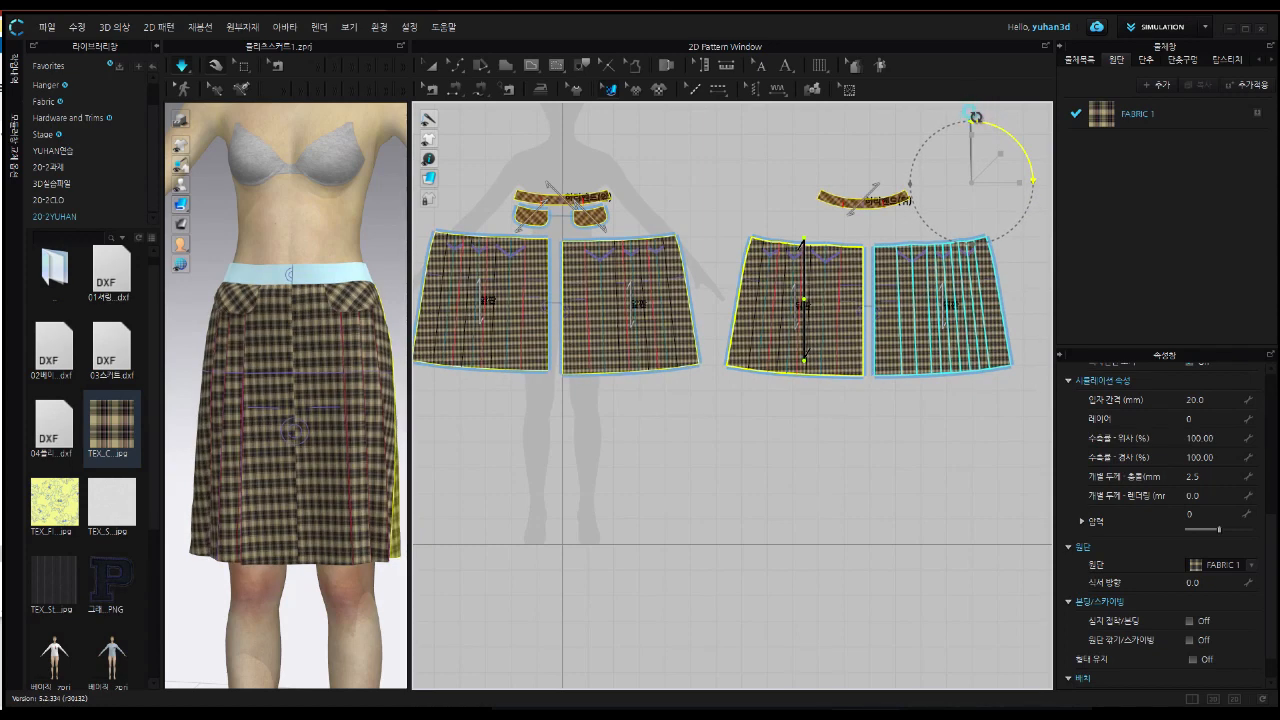
left_click(766, 146)
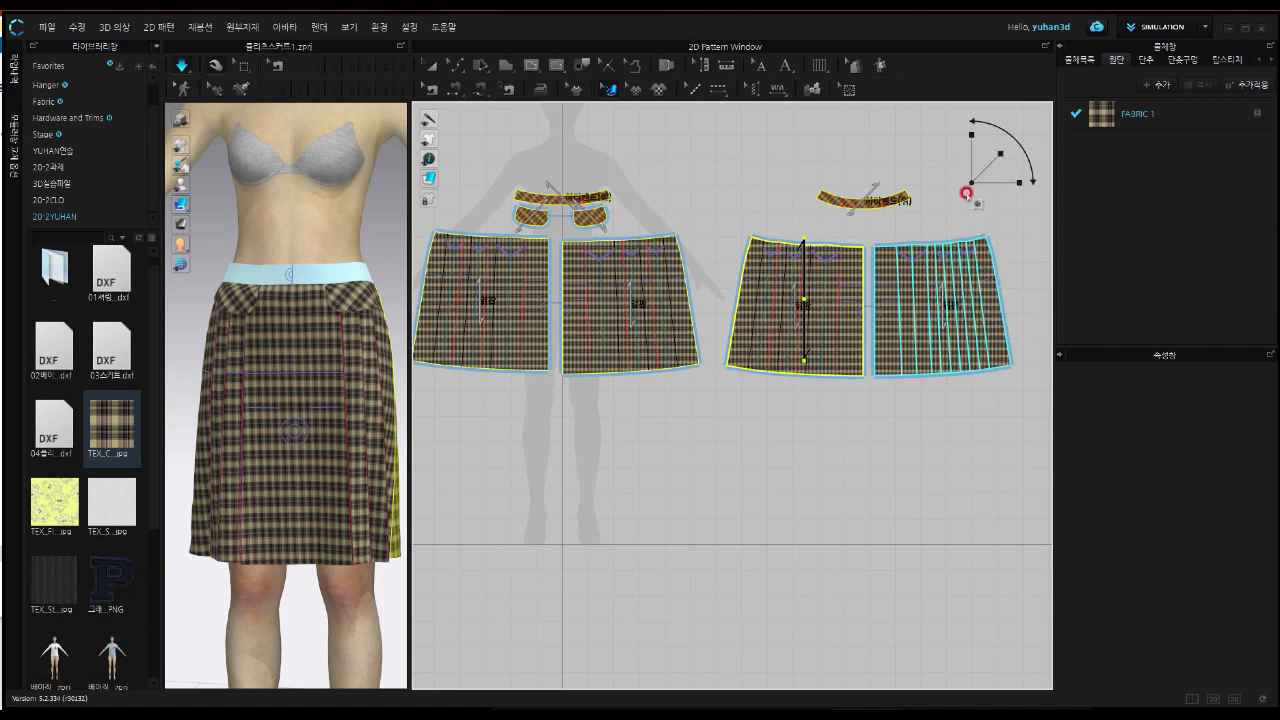
left_click_drag(983, 172, 994, 156)
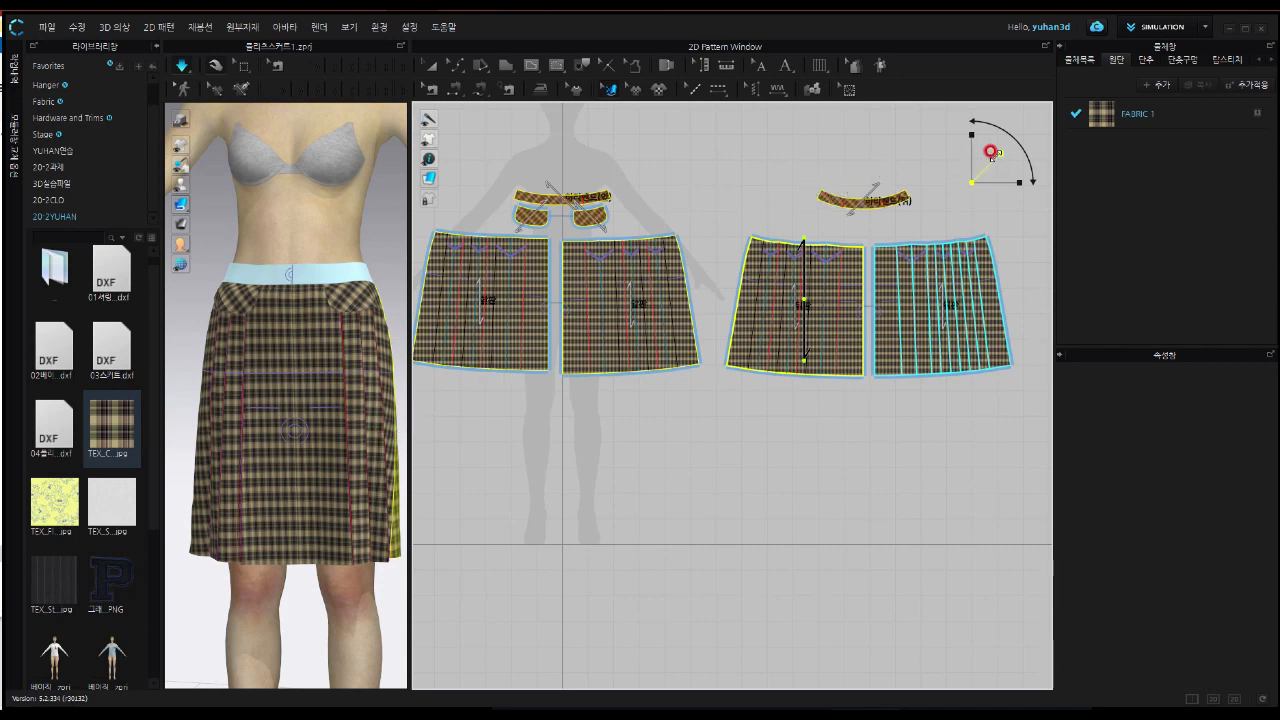
left_click_drag(993, 156, 990, 161)
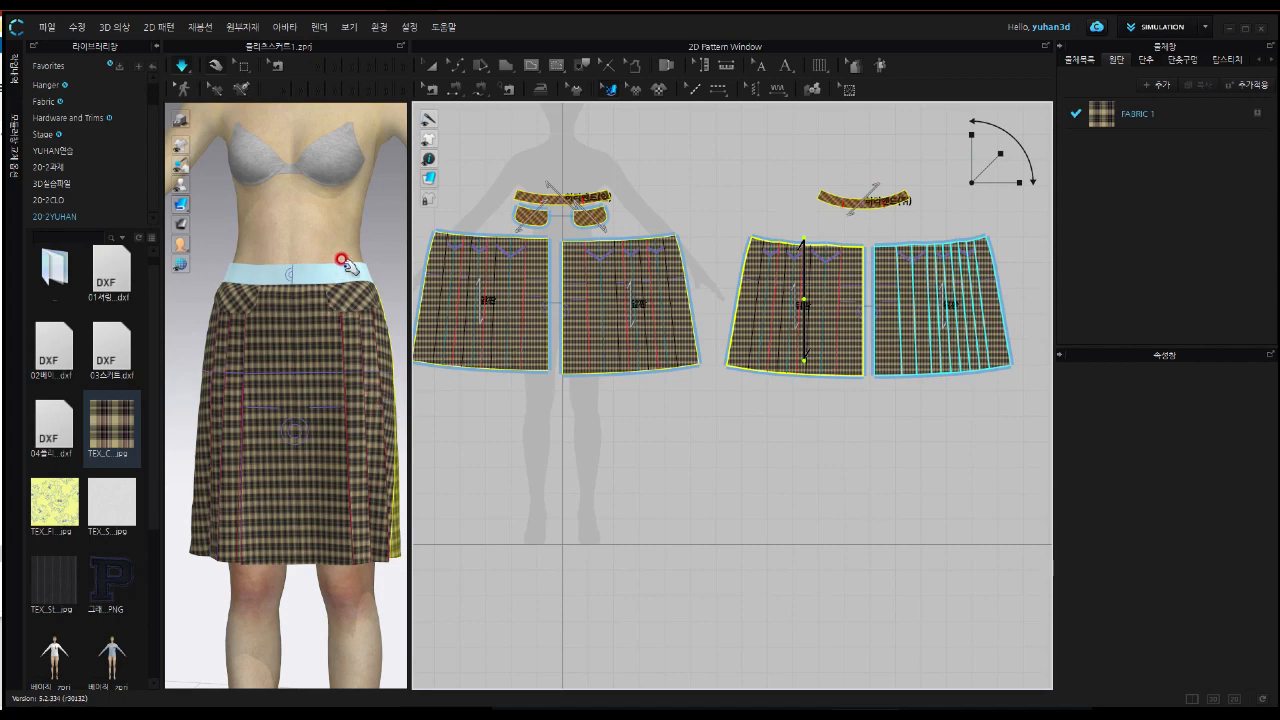
right_click_drag(373, 279, 274, 308)
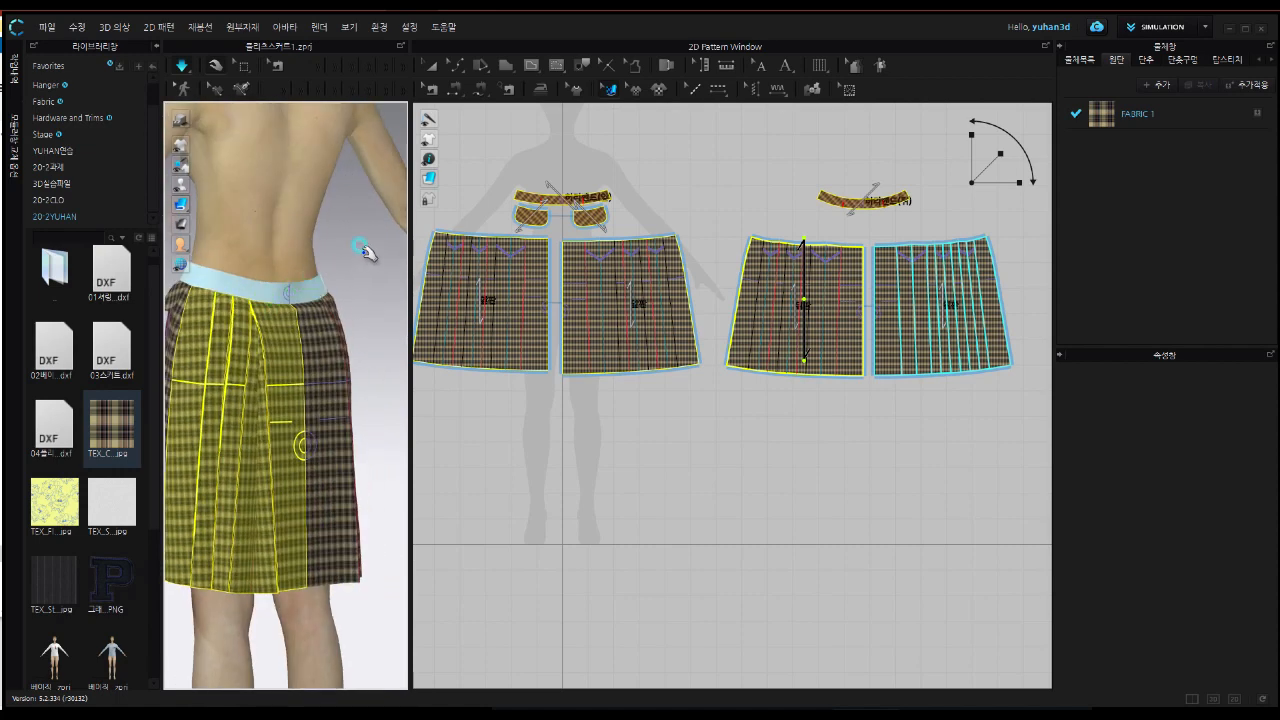
left_click(363, 256)
mouse_move(363, 274)
right_mouse_down()
mouse_move(266, 286)
mouse_move(363, 271)
mouse_move(362, 260)
right_mouse_up()
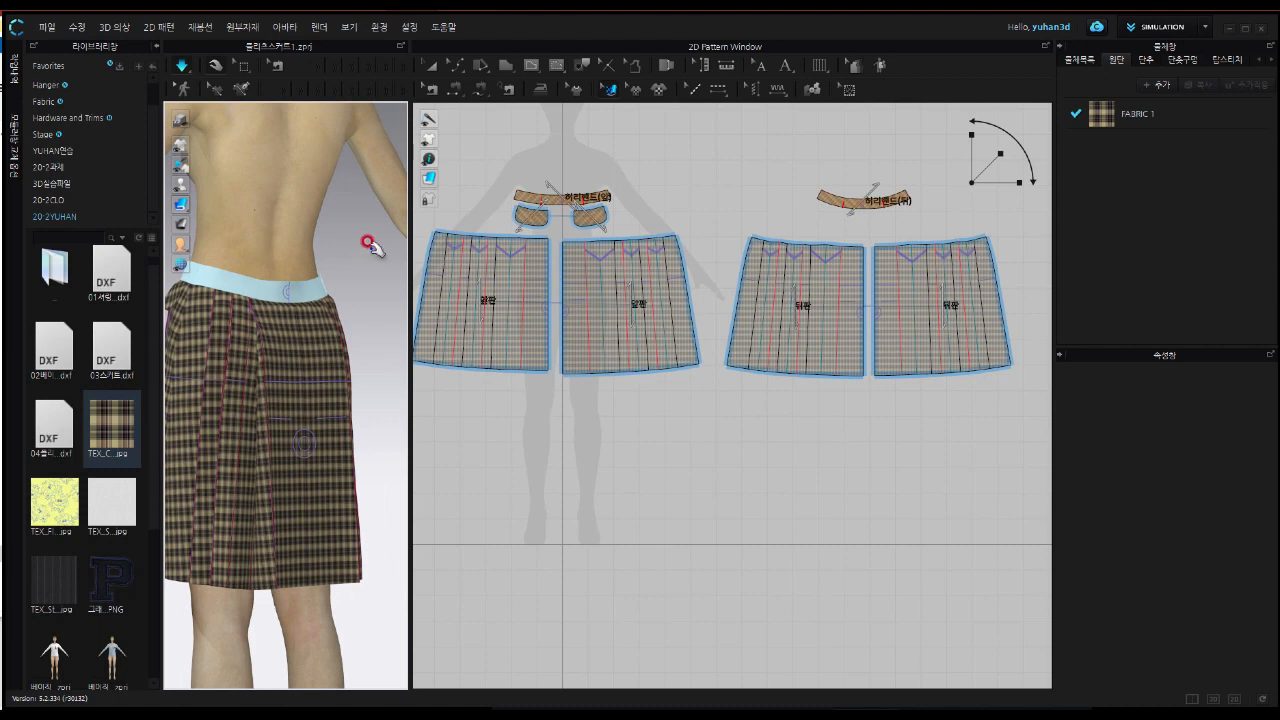
Rename the skirt's fabric as "pleats skirt" and set its physical property preset to Silk_Taffeta
left_click(184, 72)
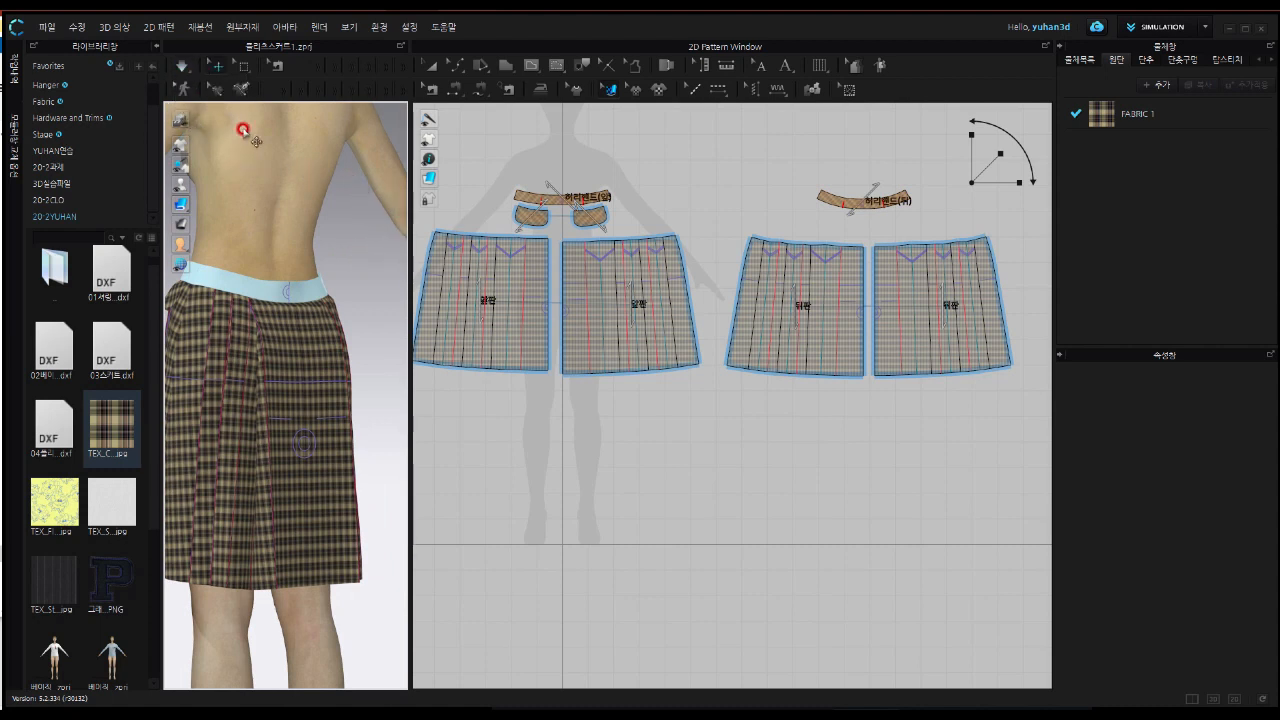
right_click_drag(305, 348, 348, 325)
right_click_drag(206, 381, 287, 402)
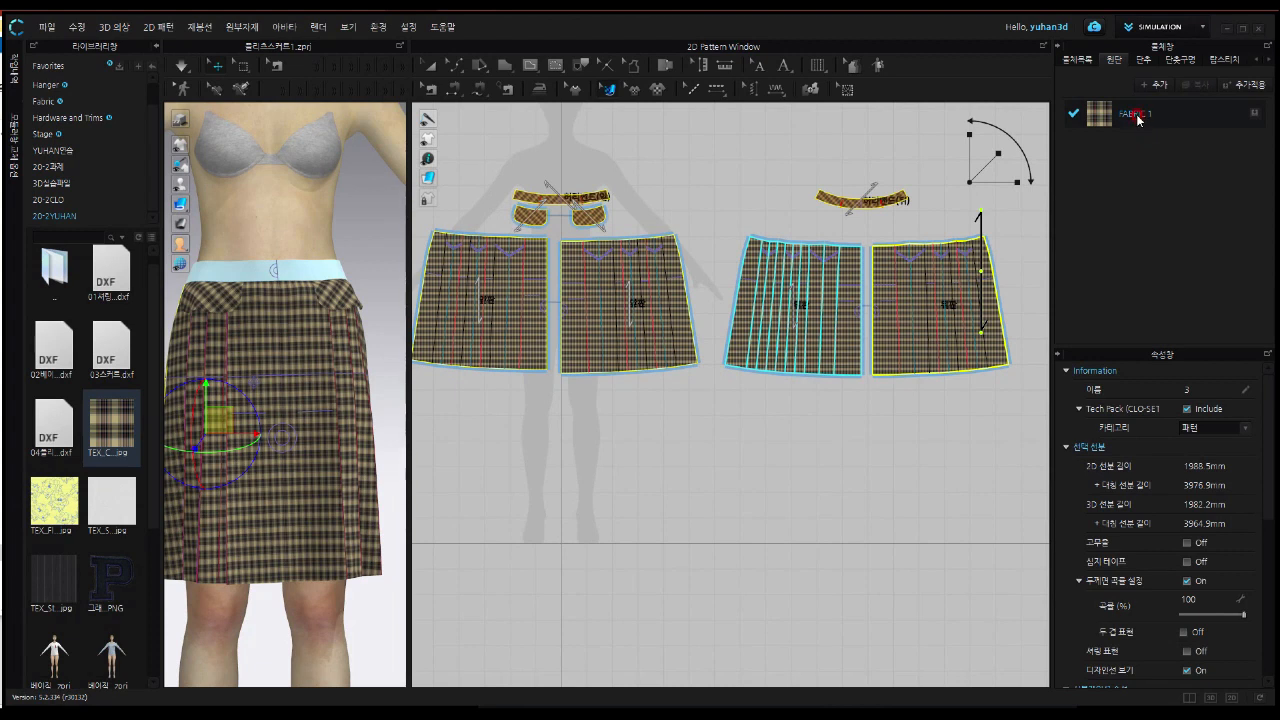
left_click(1139, 121)
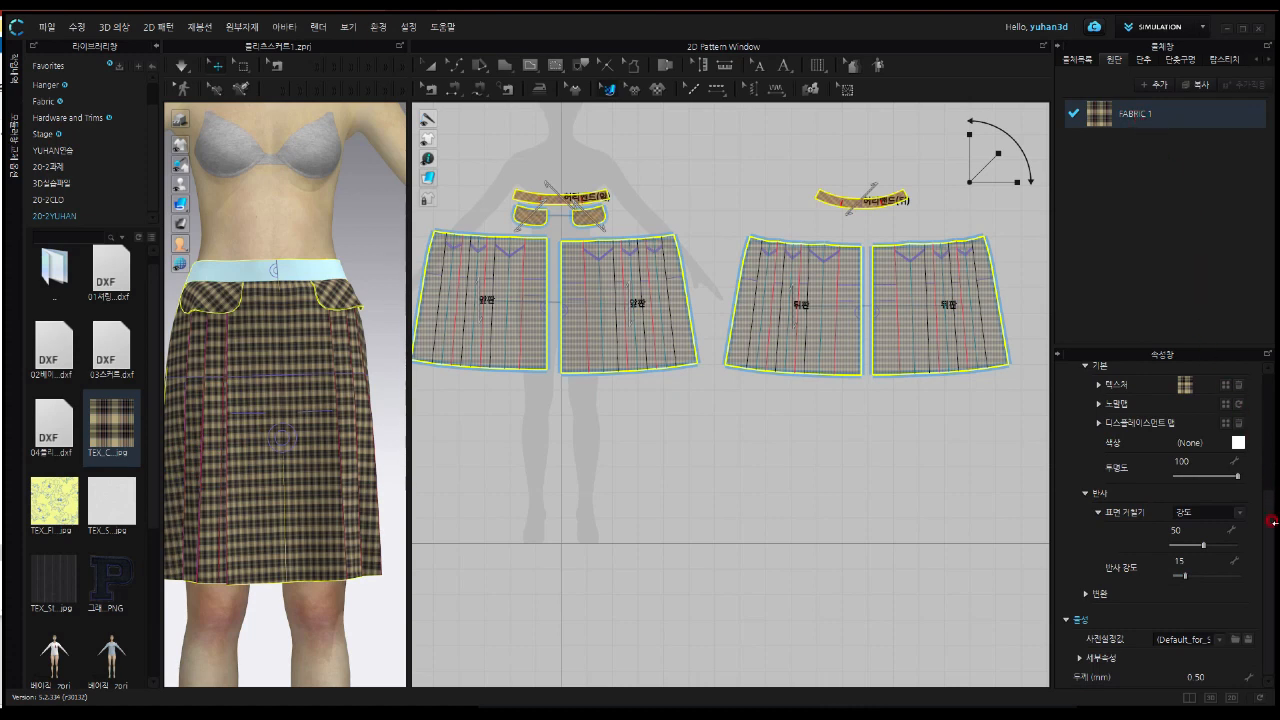
left_click_drag(1273, 534, 1273, 366)
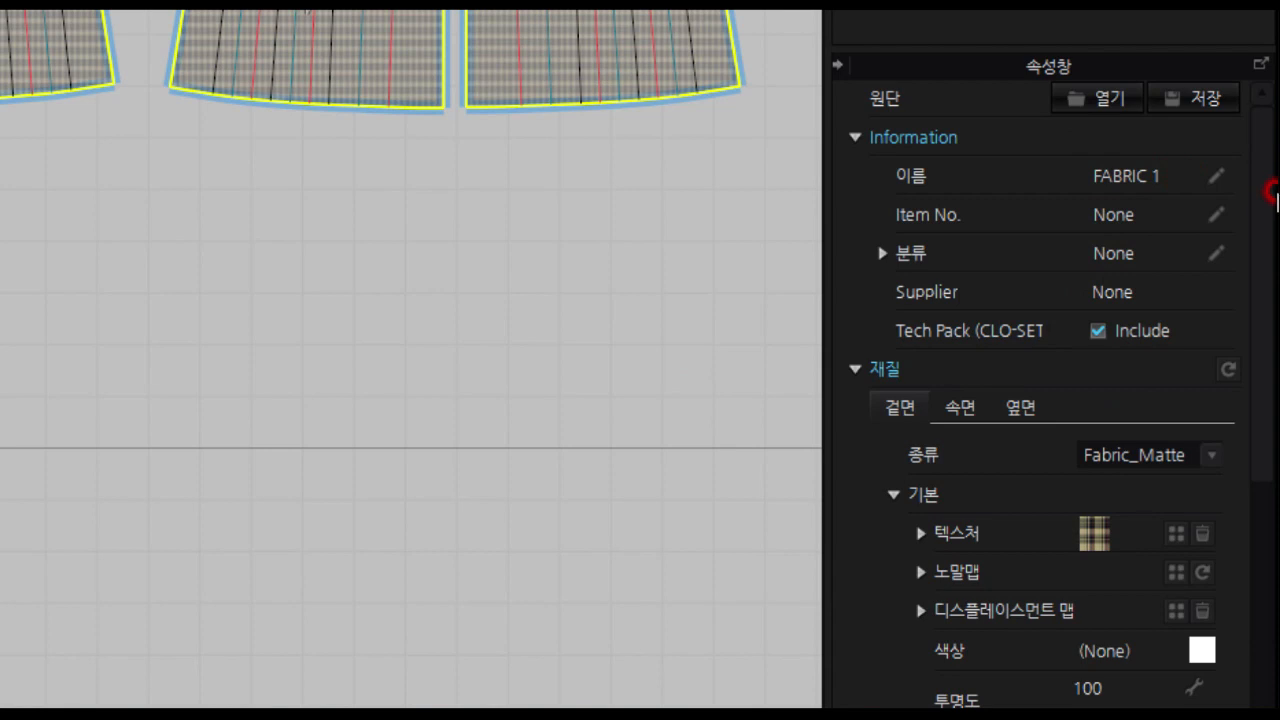
left_click(1208, 178)
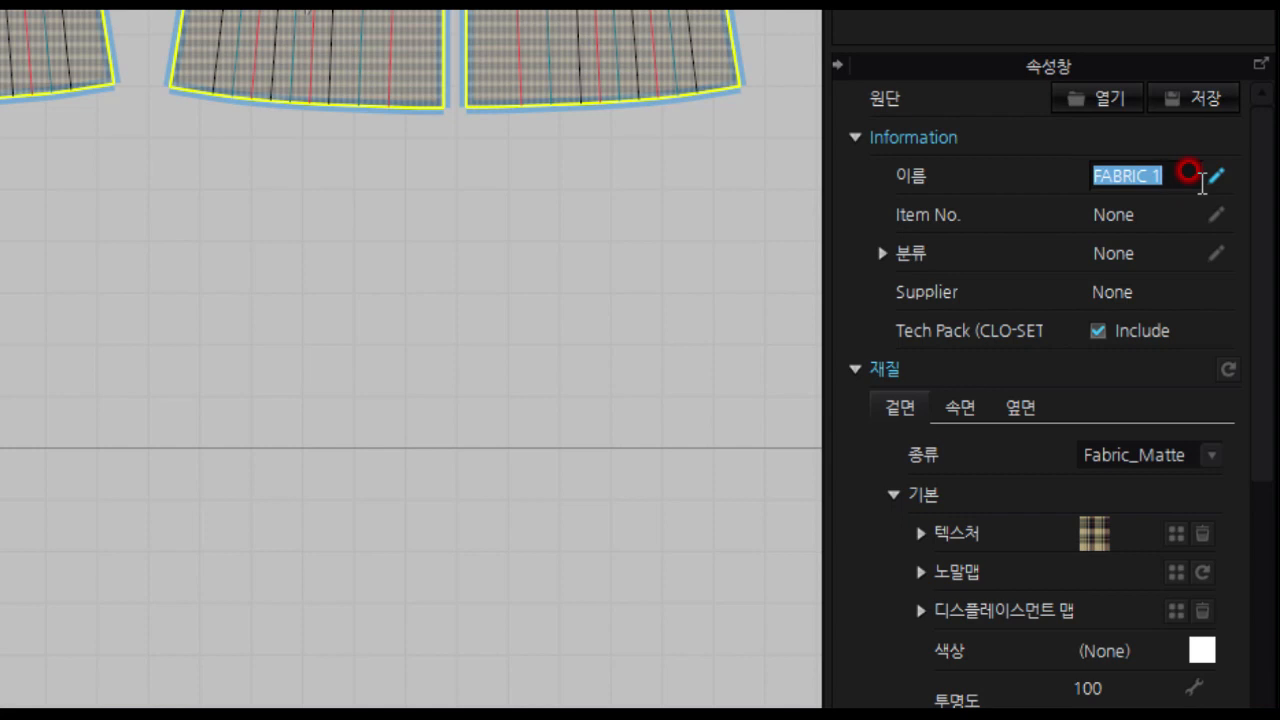
type("pleats skirt")
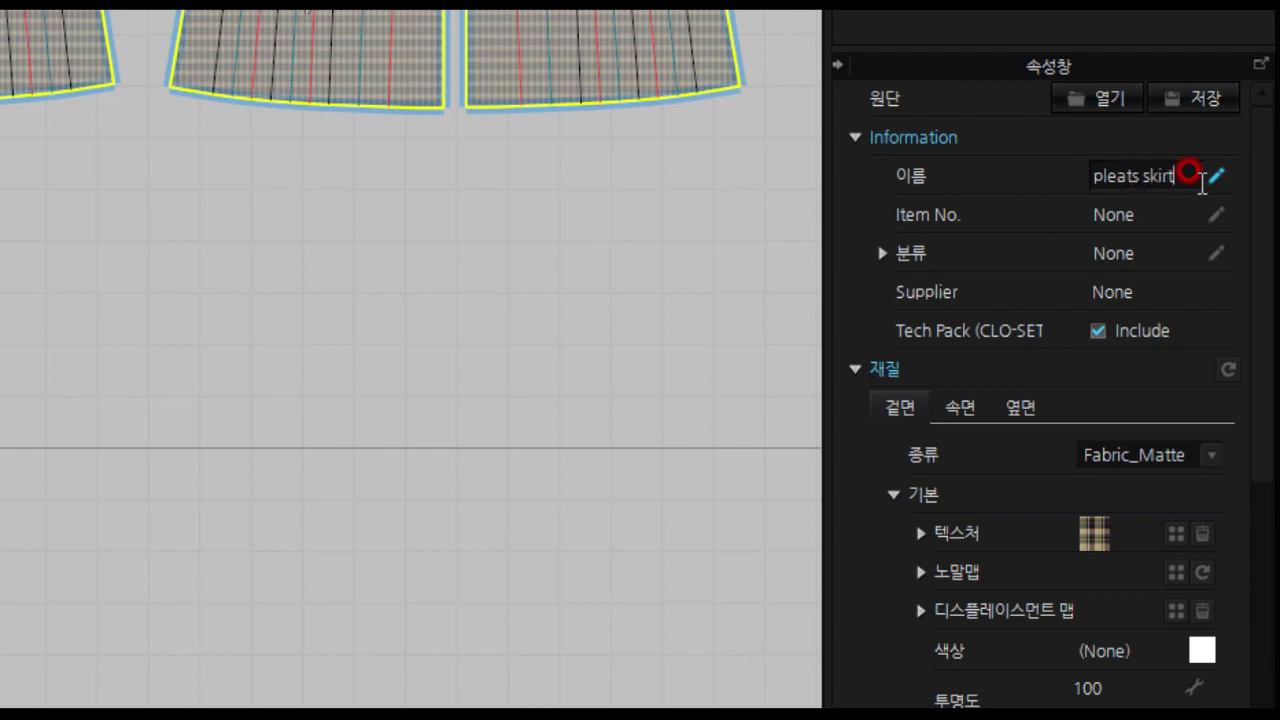
left_click(998, 230)
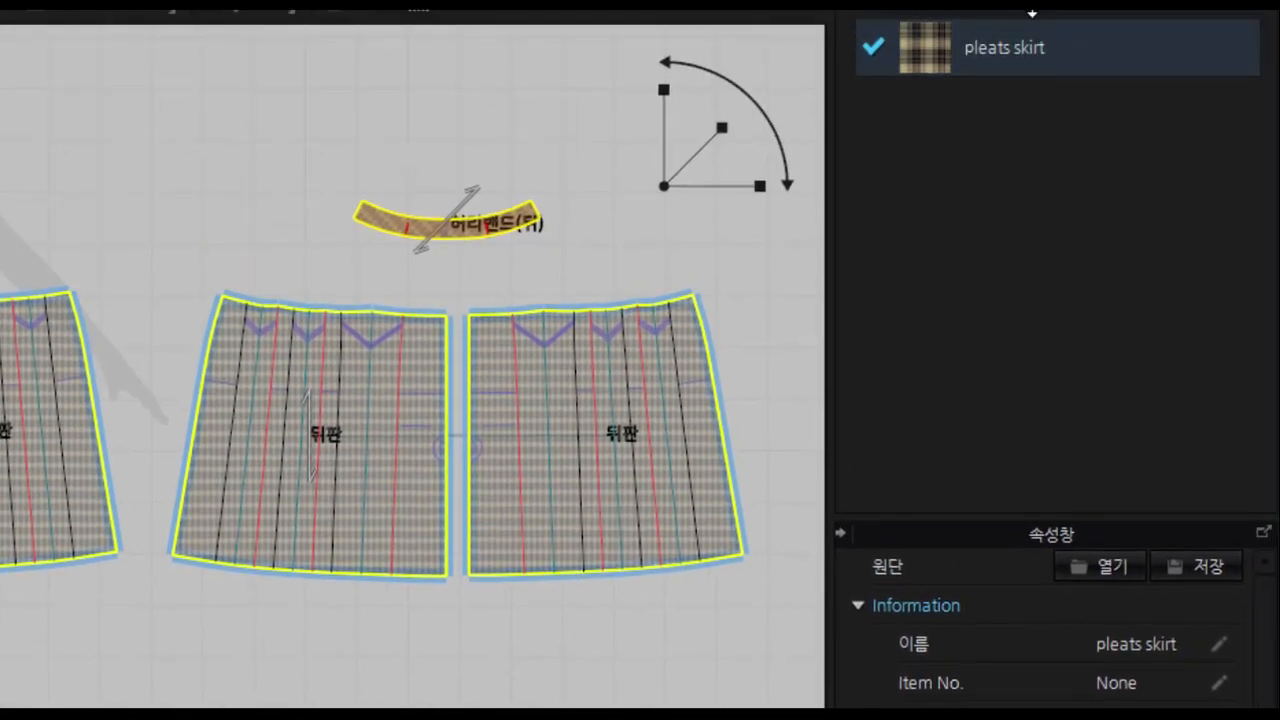
left_click(994, 84)
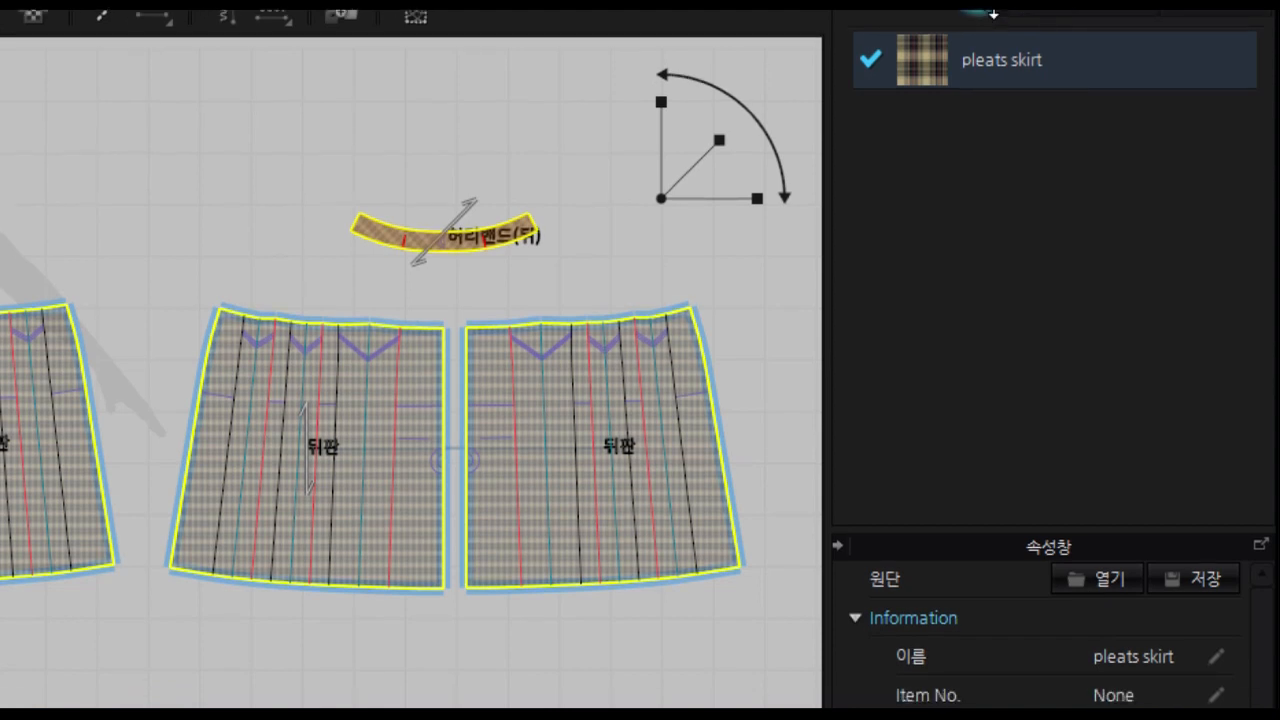
left_click(677, 698)
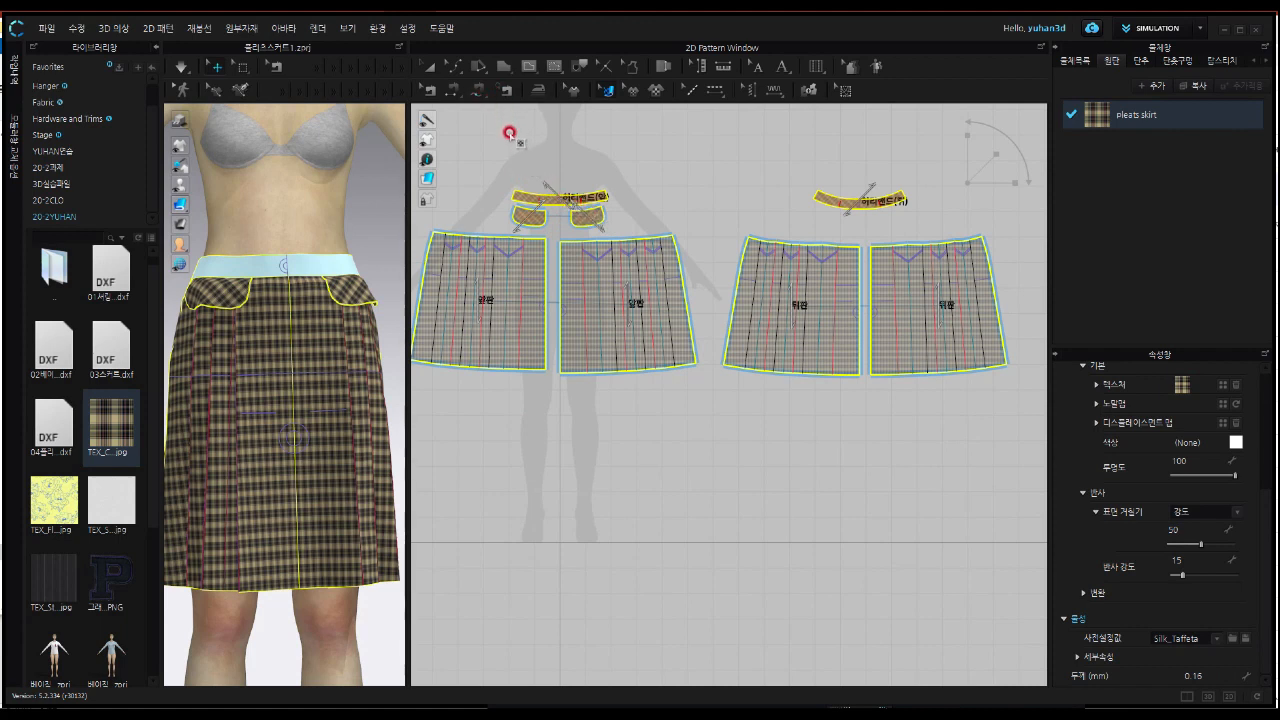
Turn on the double-layer representation for both waistbands and the two front flaps
left_click(431, 75)
left_click_drag(489, 168, 660, 218)
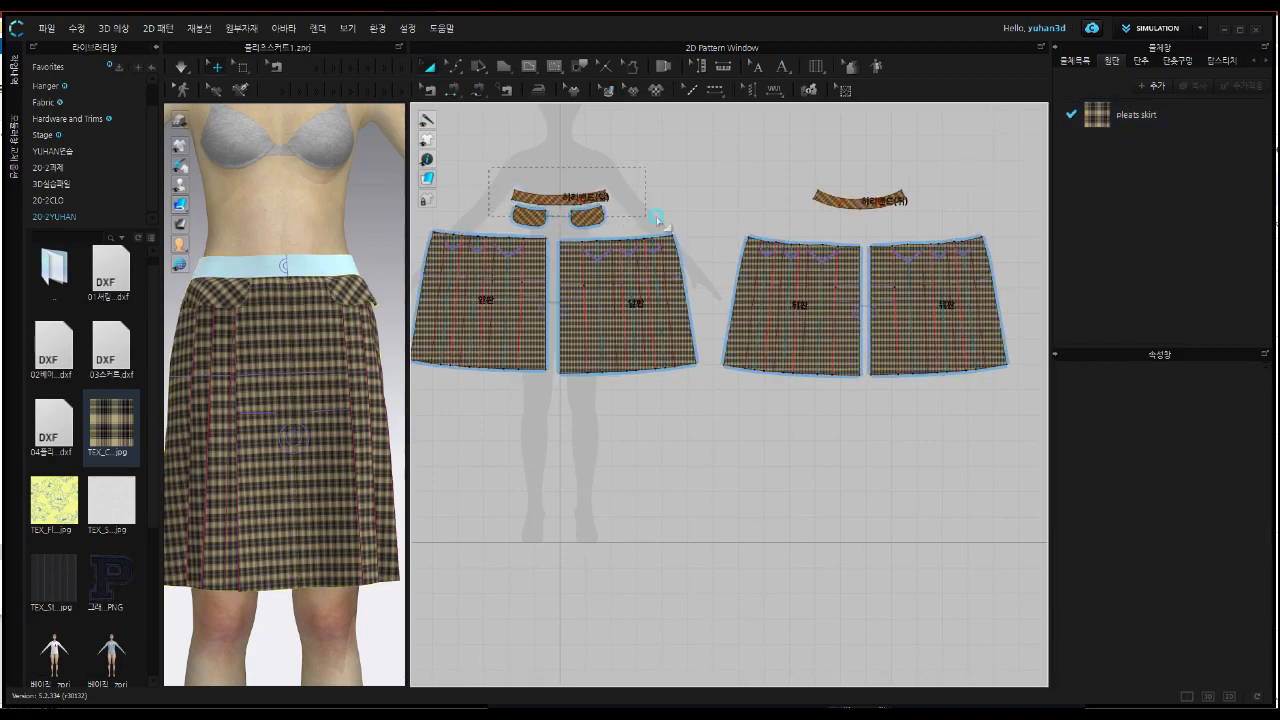
left_click_drag(897, 222, 922, 236)
left_click_drag(877, 233, 876, 234)
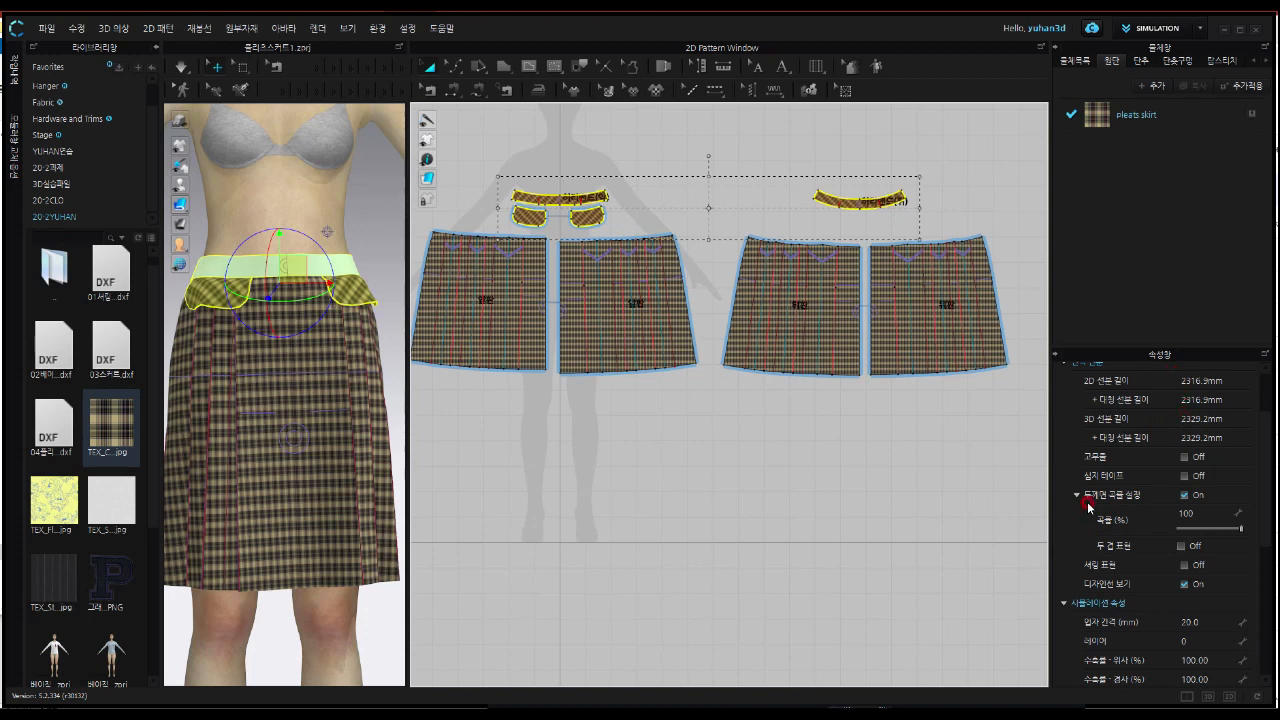
left_click(1181, 549)
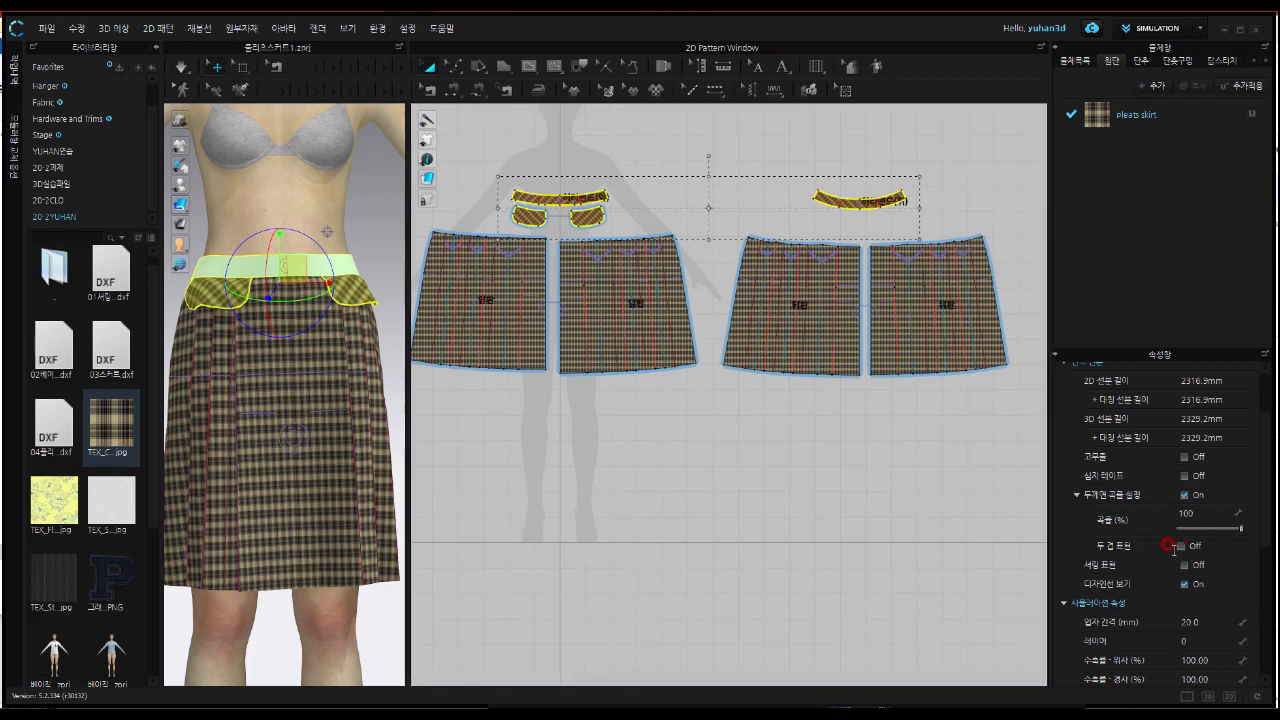
left_click(1181, 546)
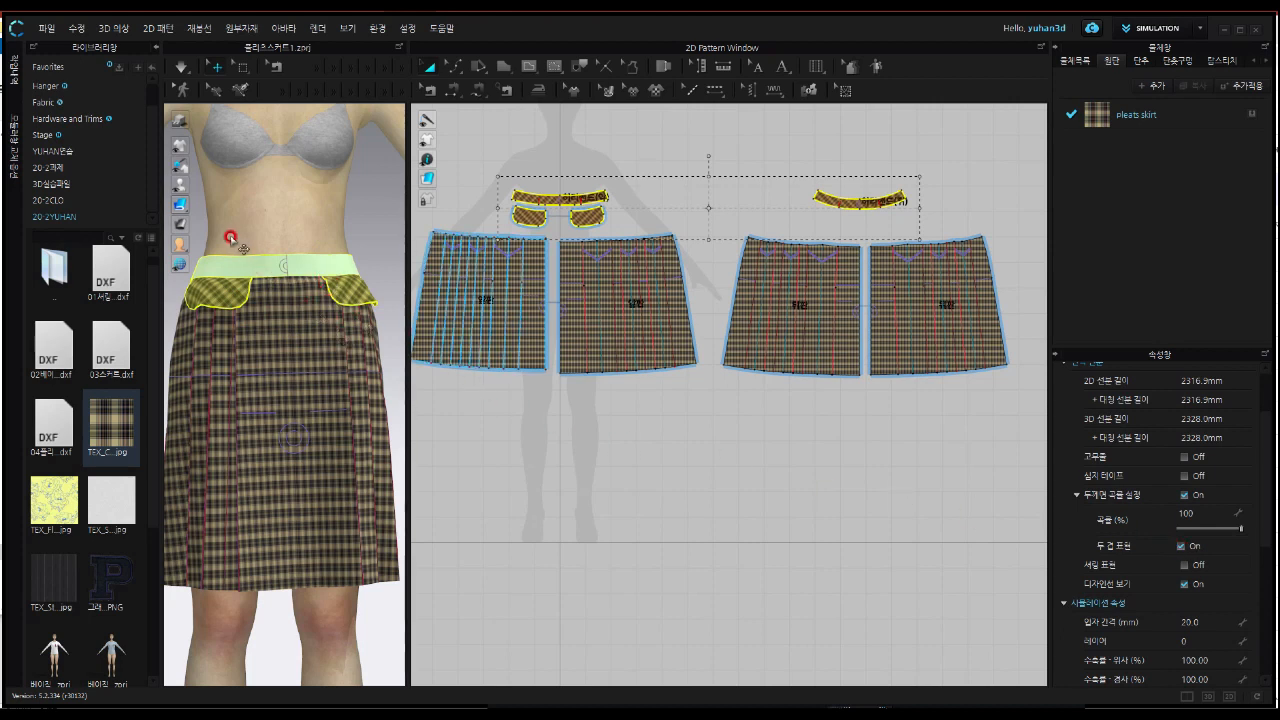
Collapse the library to enlarge the 3D view and display the garment with the thick textured surface
left_click(156, 49)
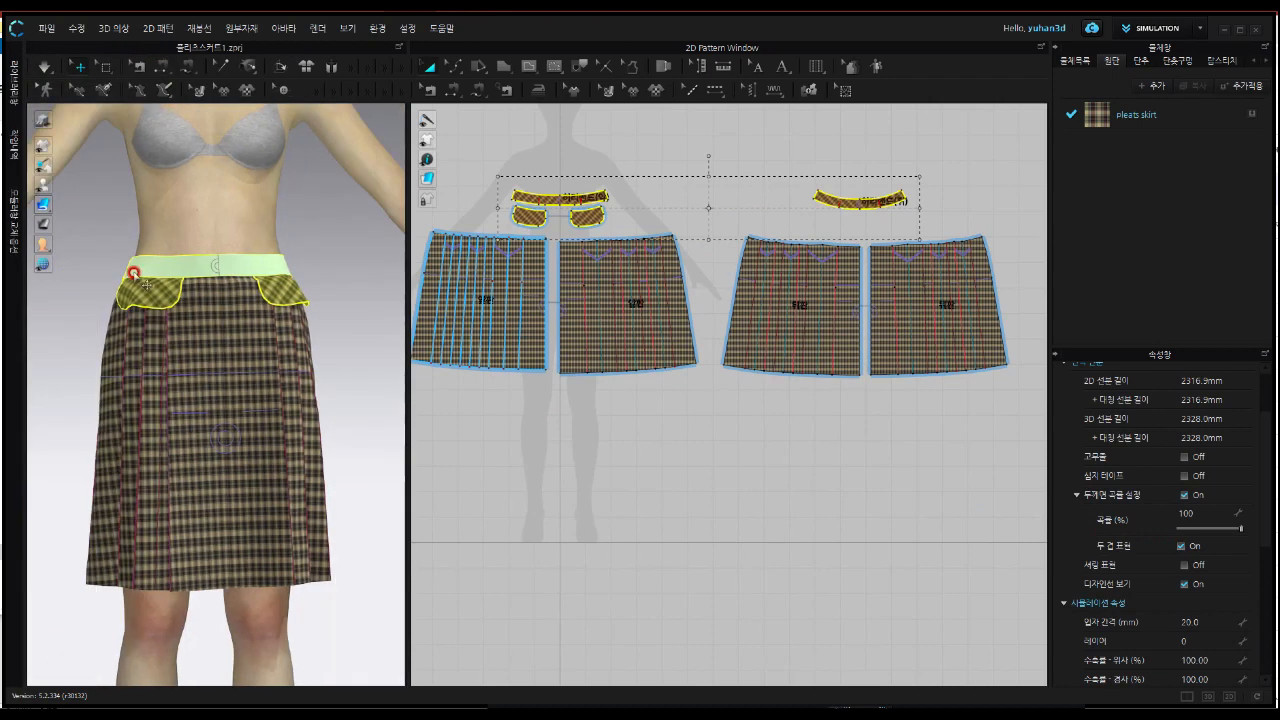
scroll(208, 268, "up", 5)
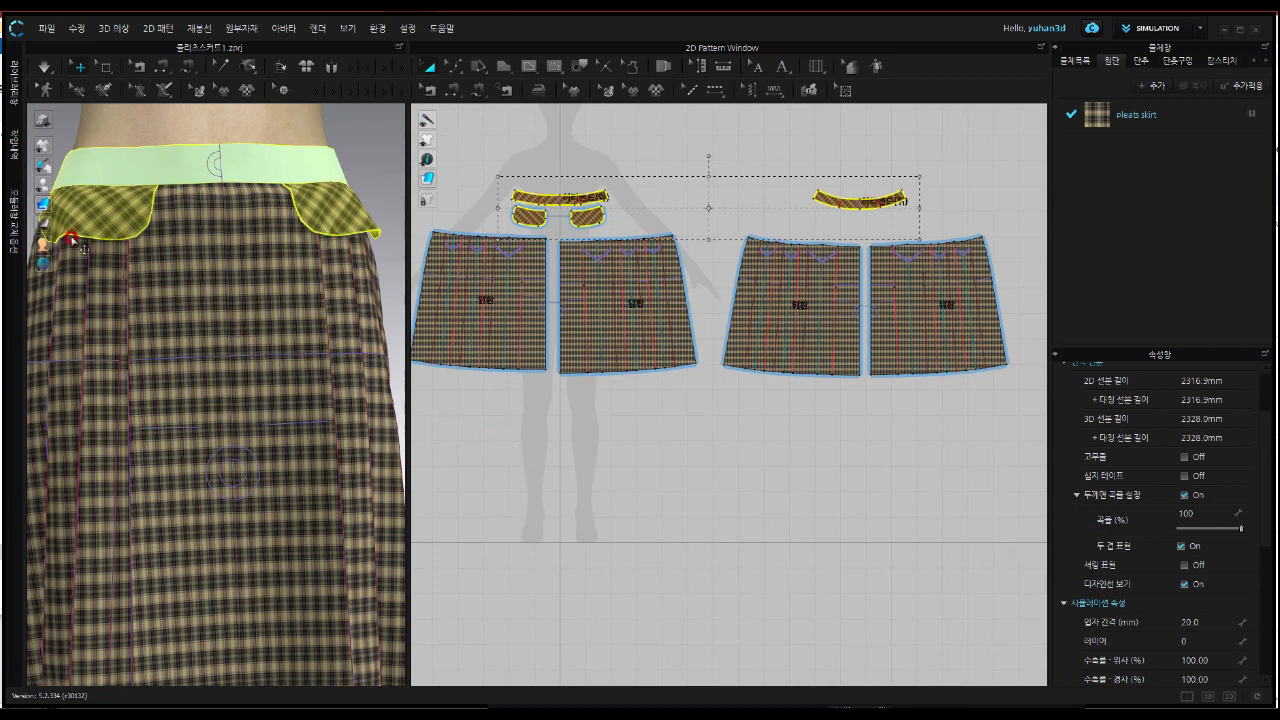
mouse_move(44, 208)
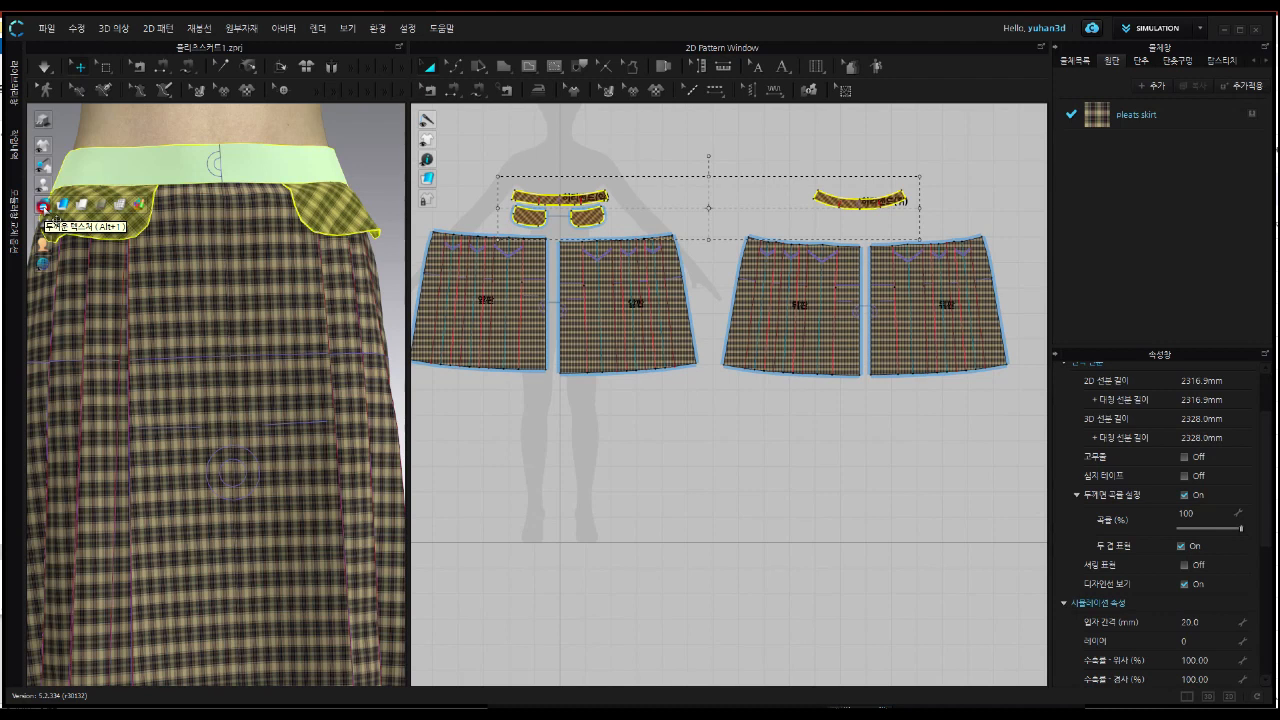
left_click(44, 206)
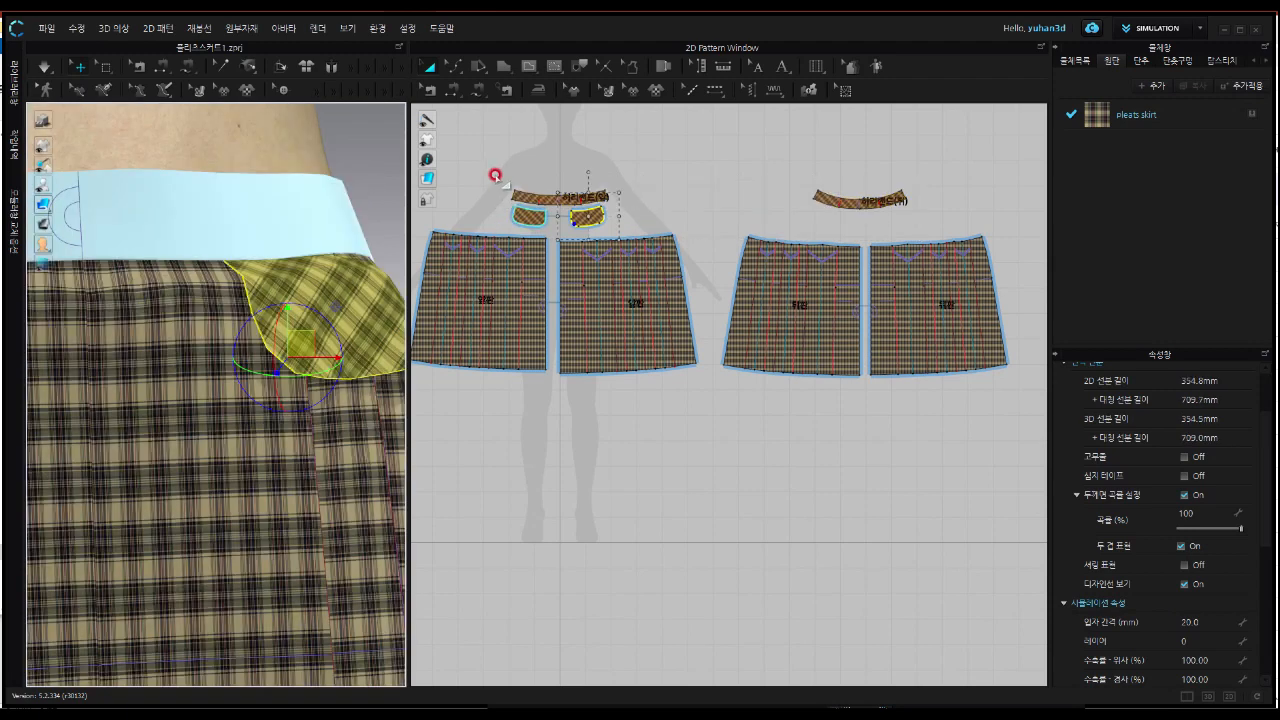
Select the front and back waistbands together, unfreeze them, and clear the selection
left_click(495, 176)
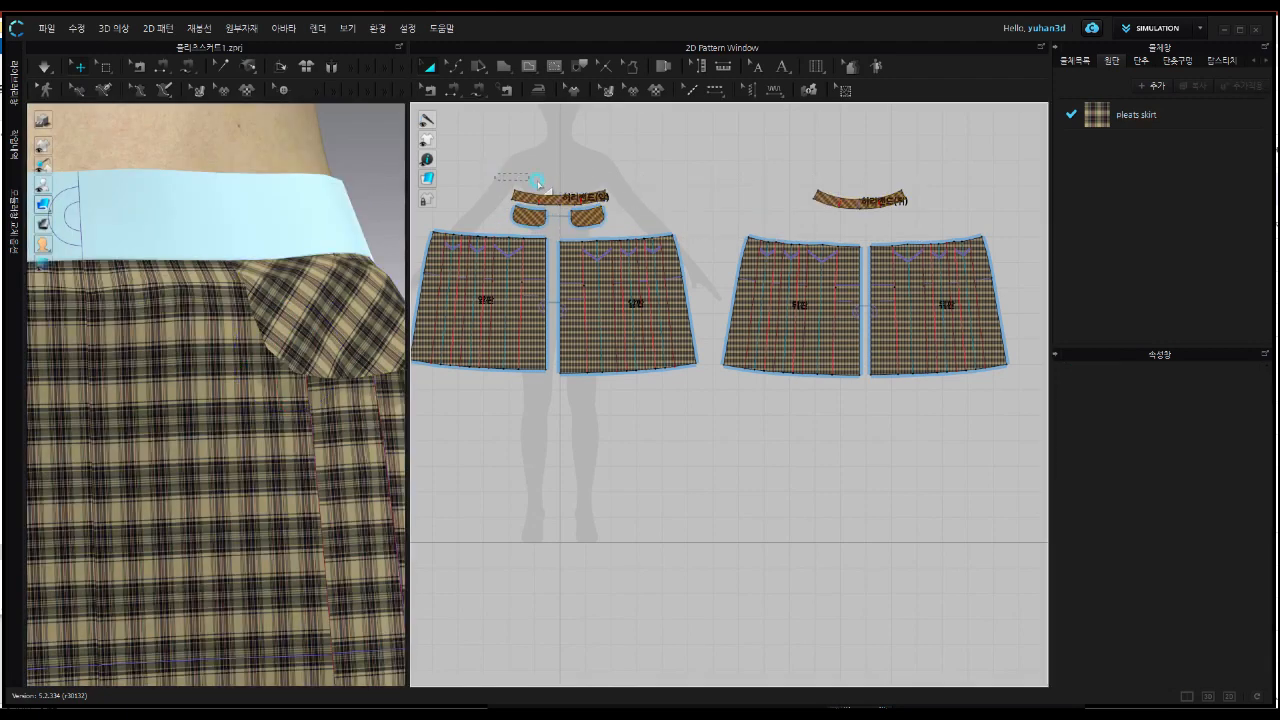
left_click_drag(762, 194, 917, 218)
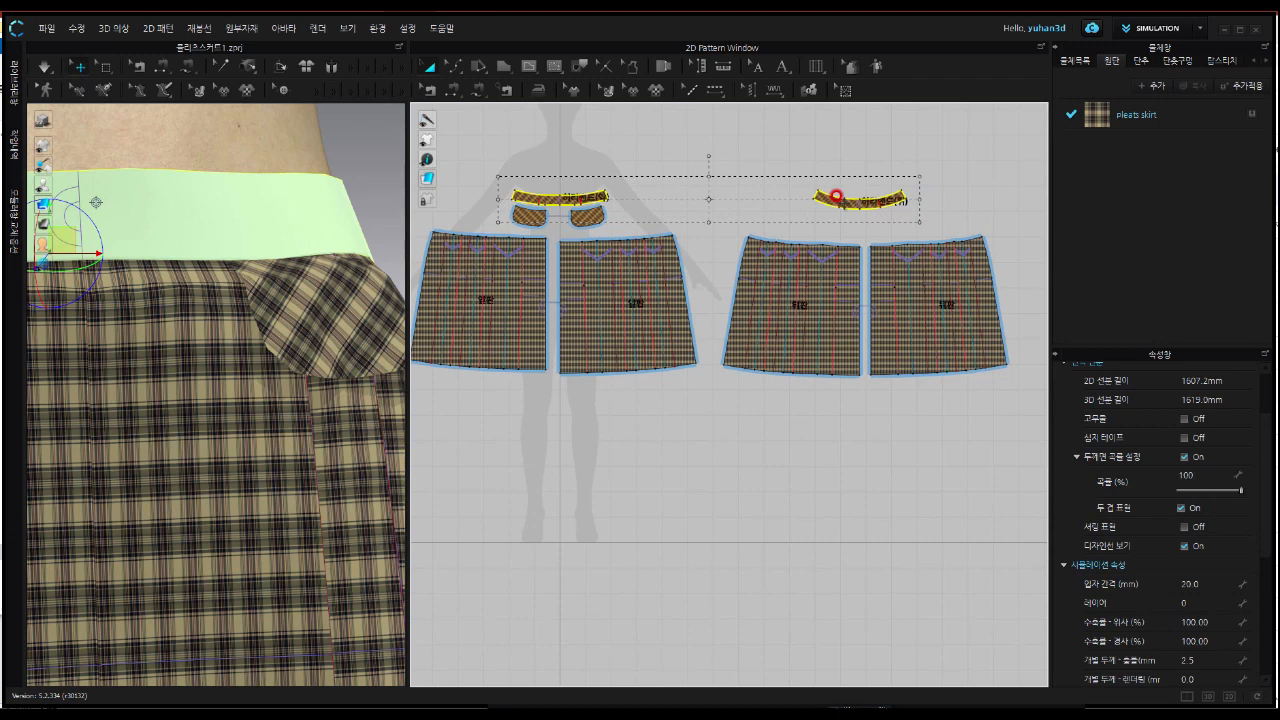
right_click(836, 195)
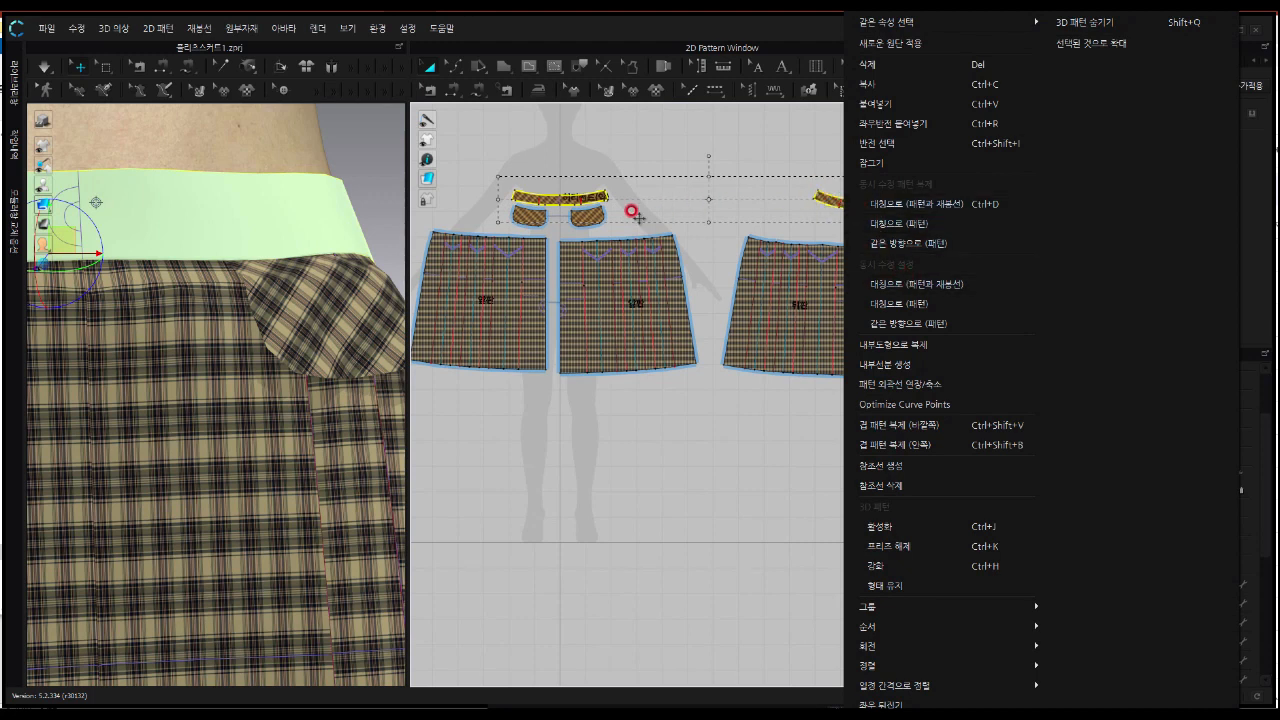
left_click(924, 550)
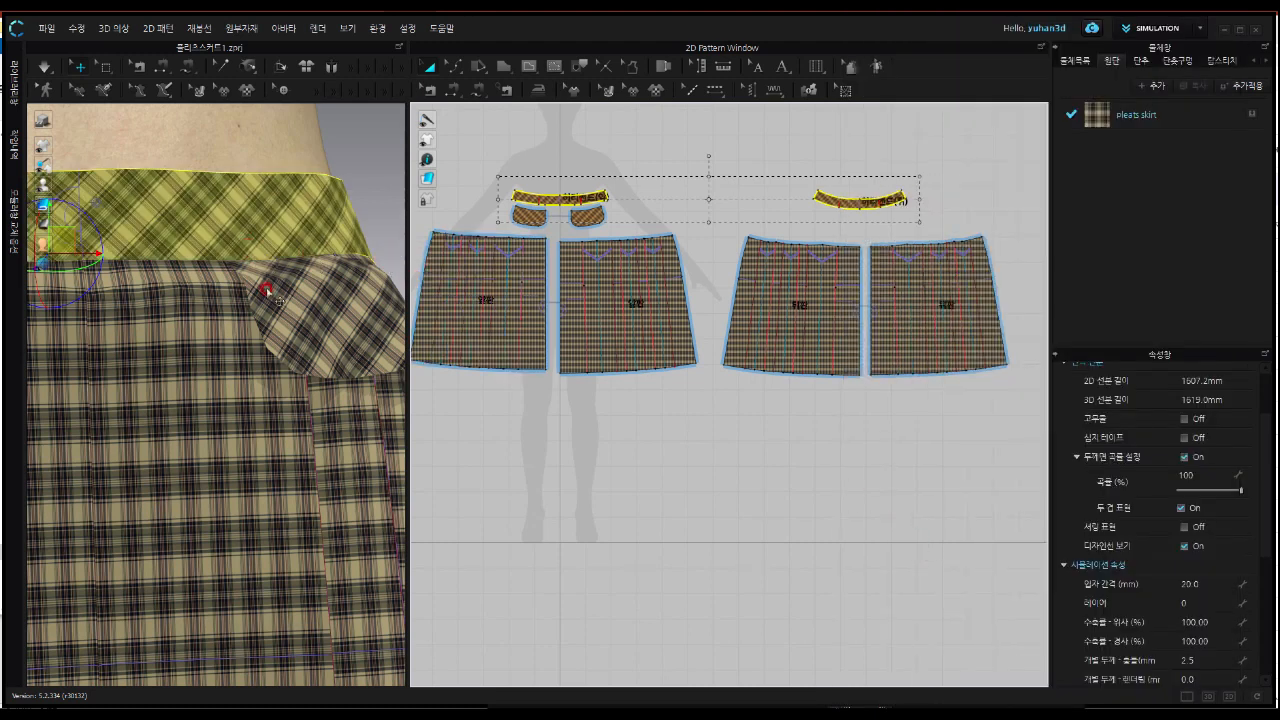
left_click(355, 162)
Examine the thickness of the flap edges and the diagonal plaid on the waistband up close from the front
scroll(291, 351, "up", 3)
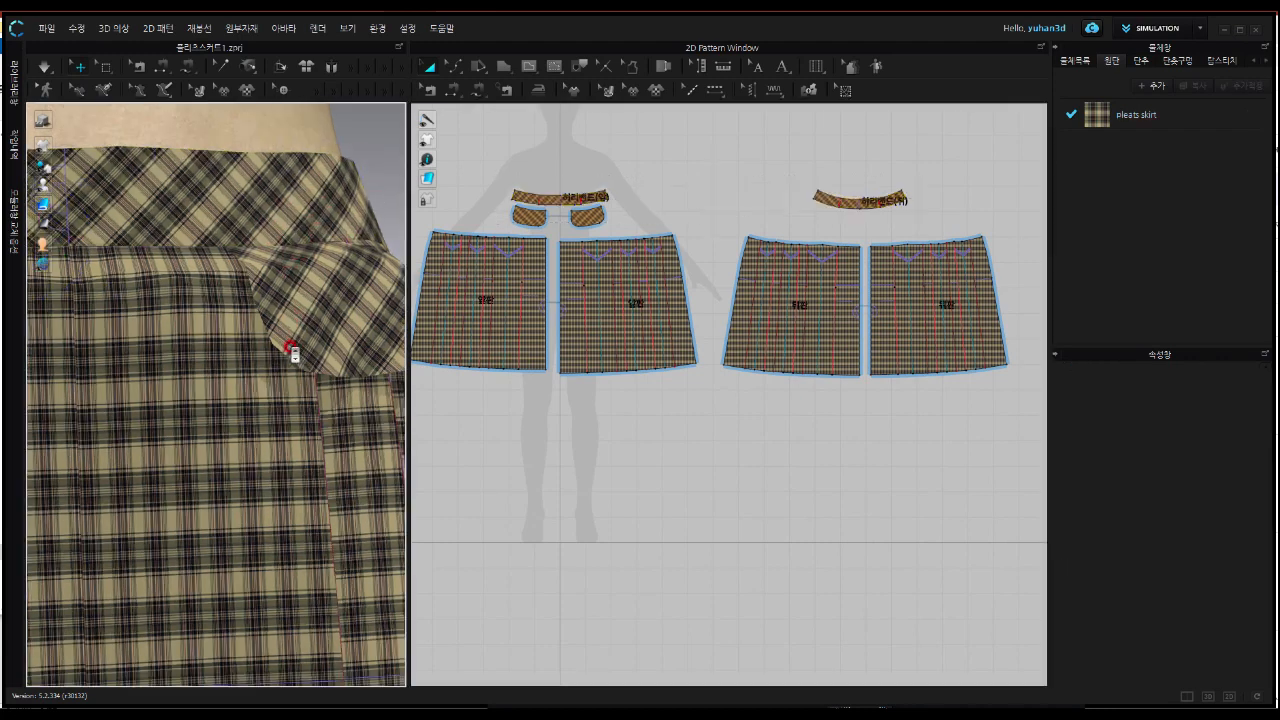
scroll(322, 337, "down", 2)
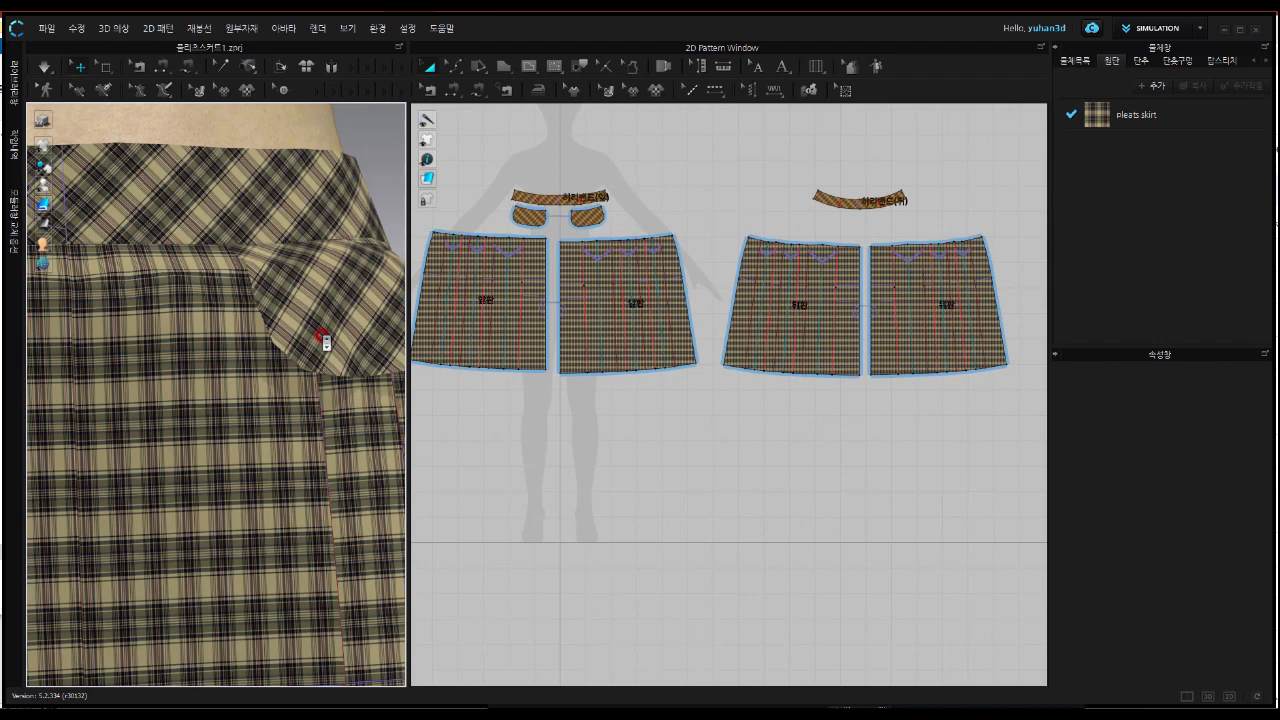
scroll(322, 337, "up", 1)
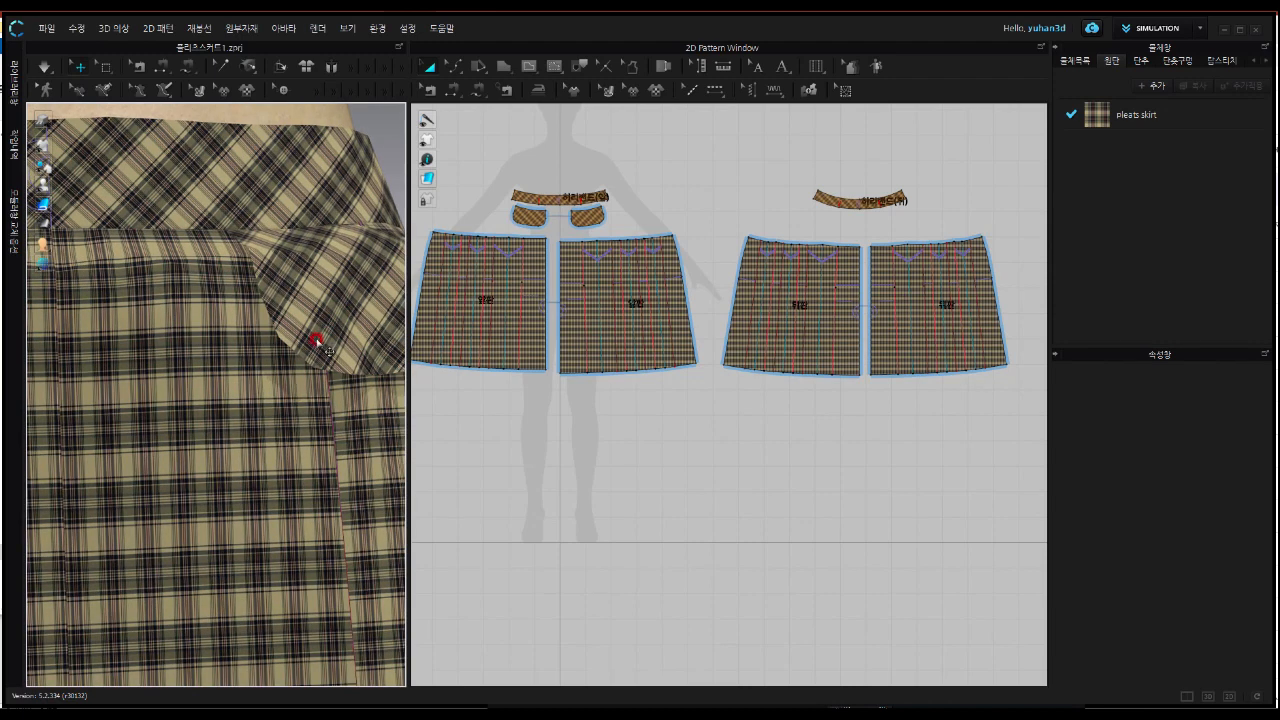
scroll(318, 343, "up", 1)
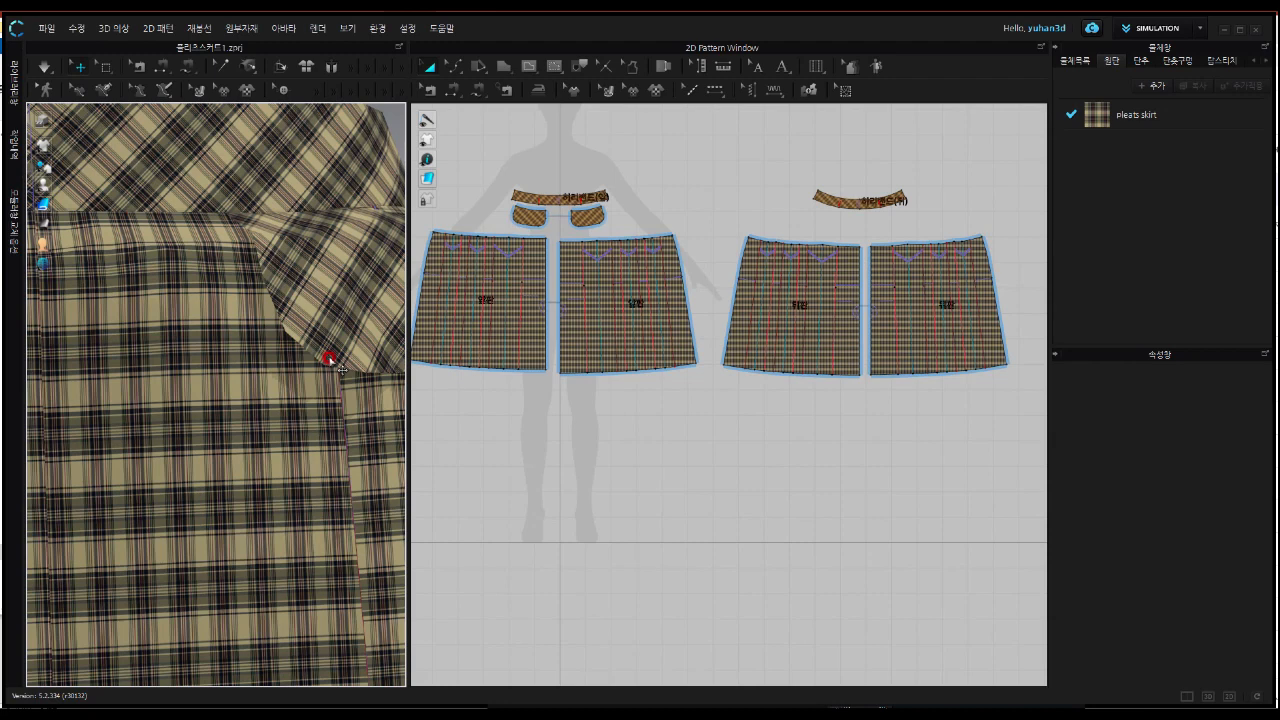
scroll(330, 358, "down", 6)
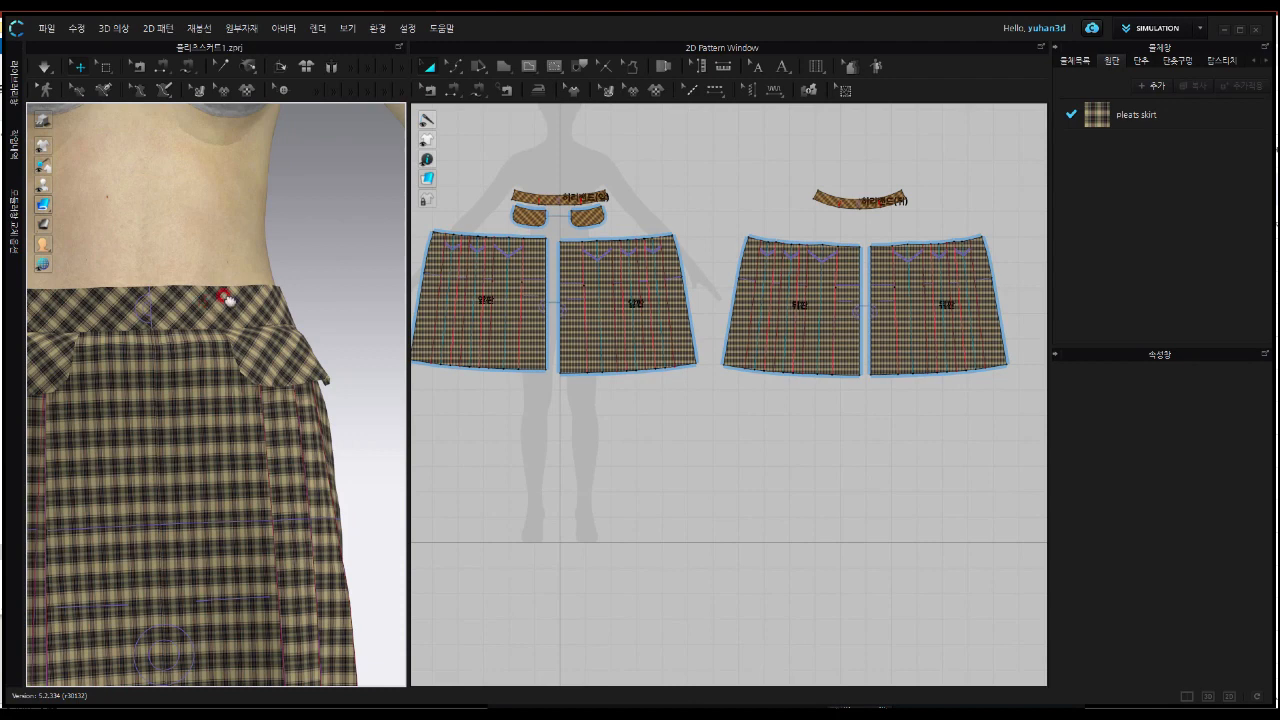
middle_click_drag(220, 290, 300, 266)
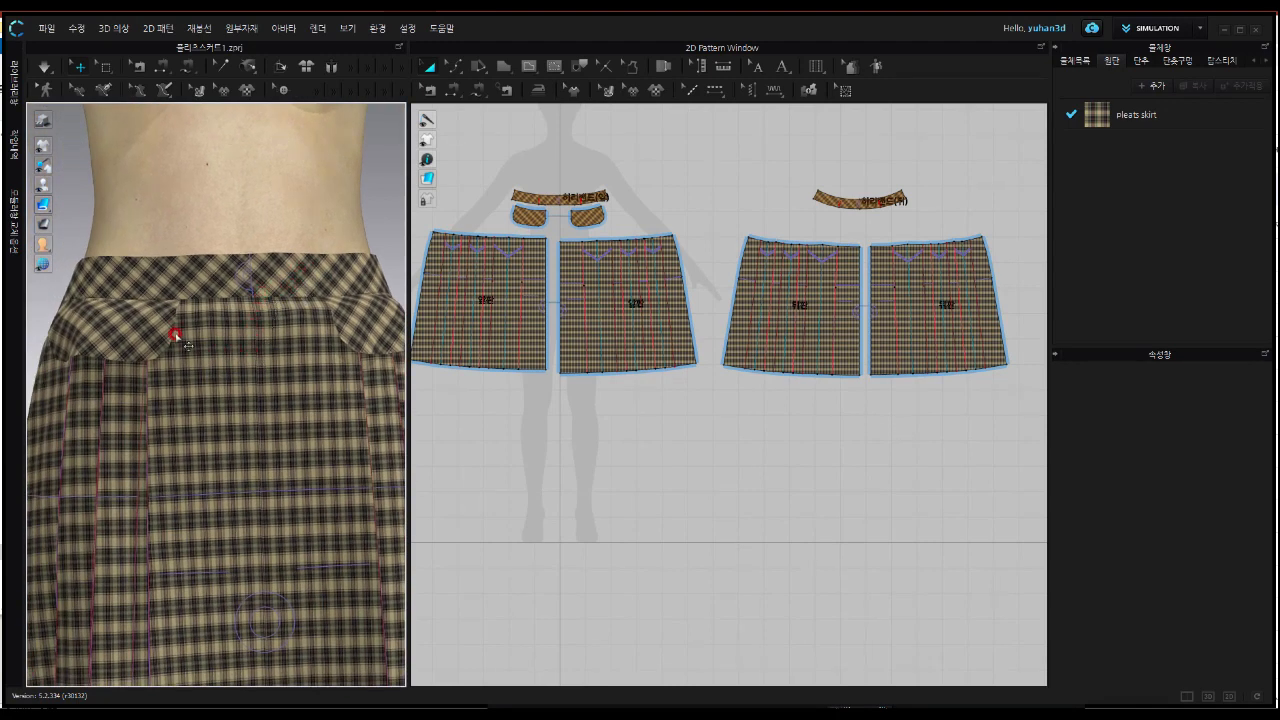
scroll(373, 360, "up", 1)
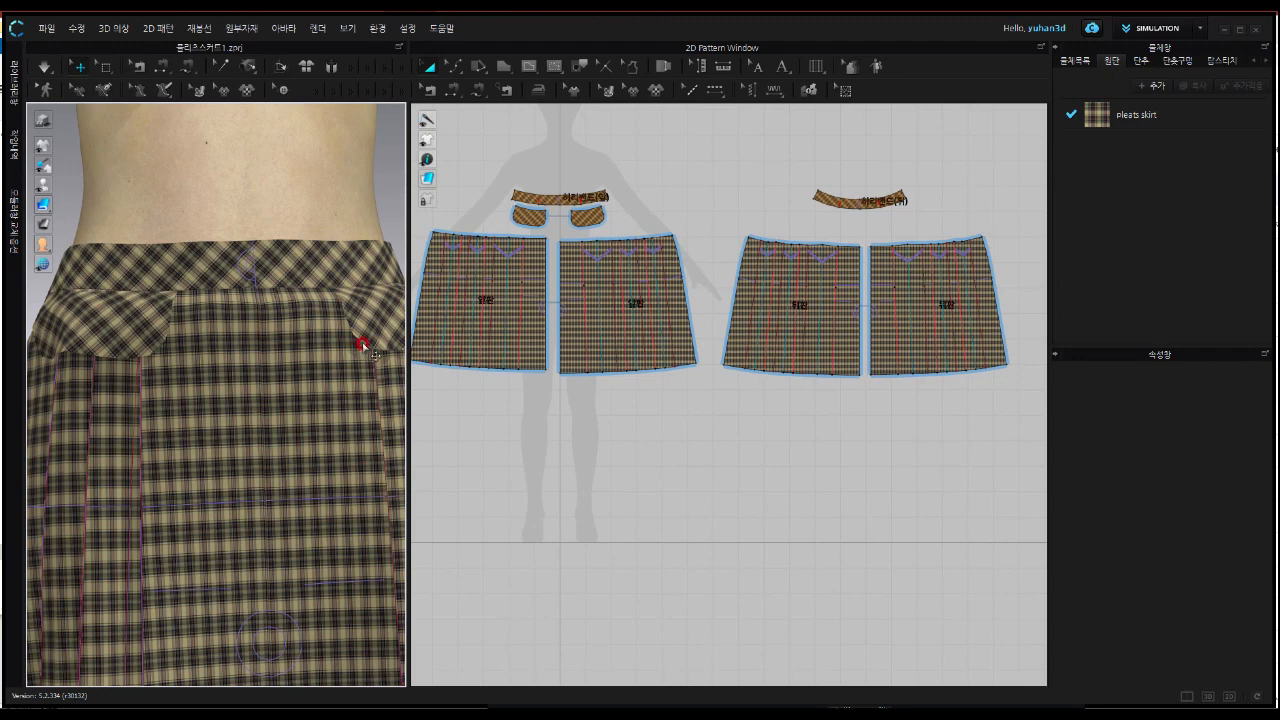
scroll(143, 349, "up", 3)
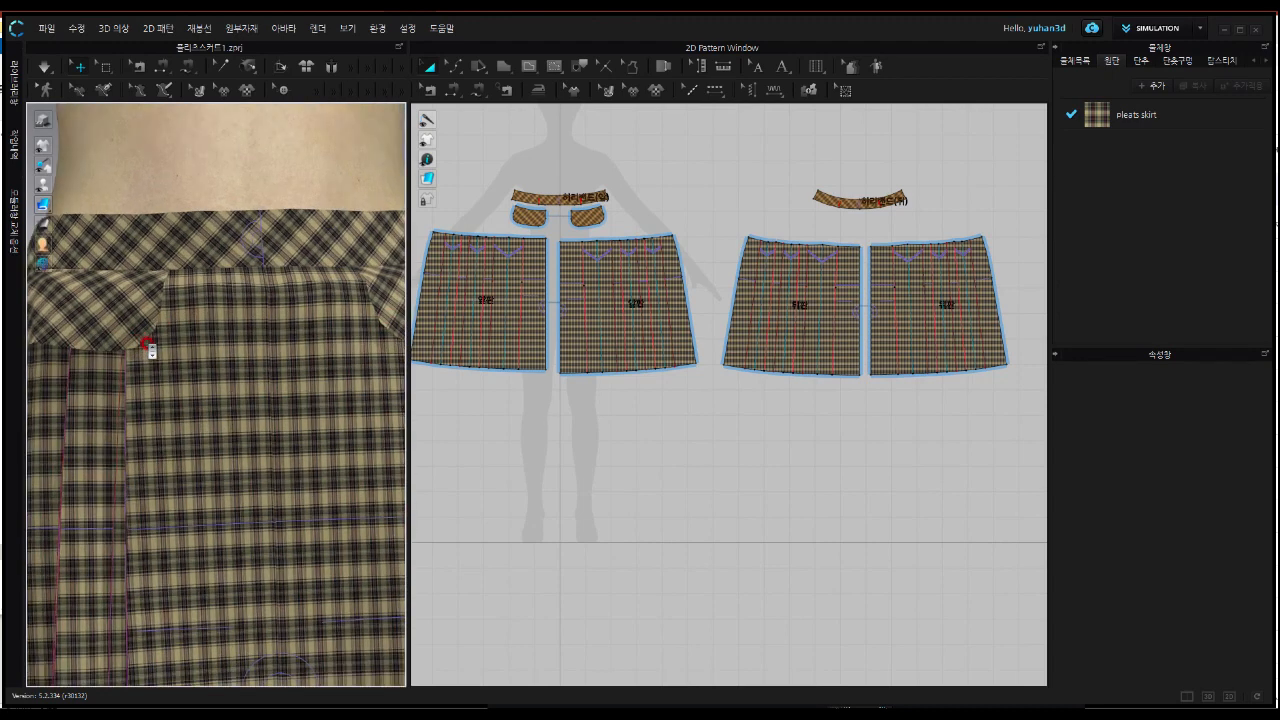
Examine the front flaps, waistband and pleats up close from several angles, then return to the full front view
scroll(140, 333, "up", 2)
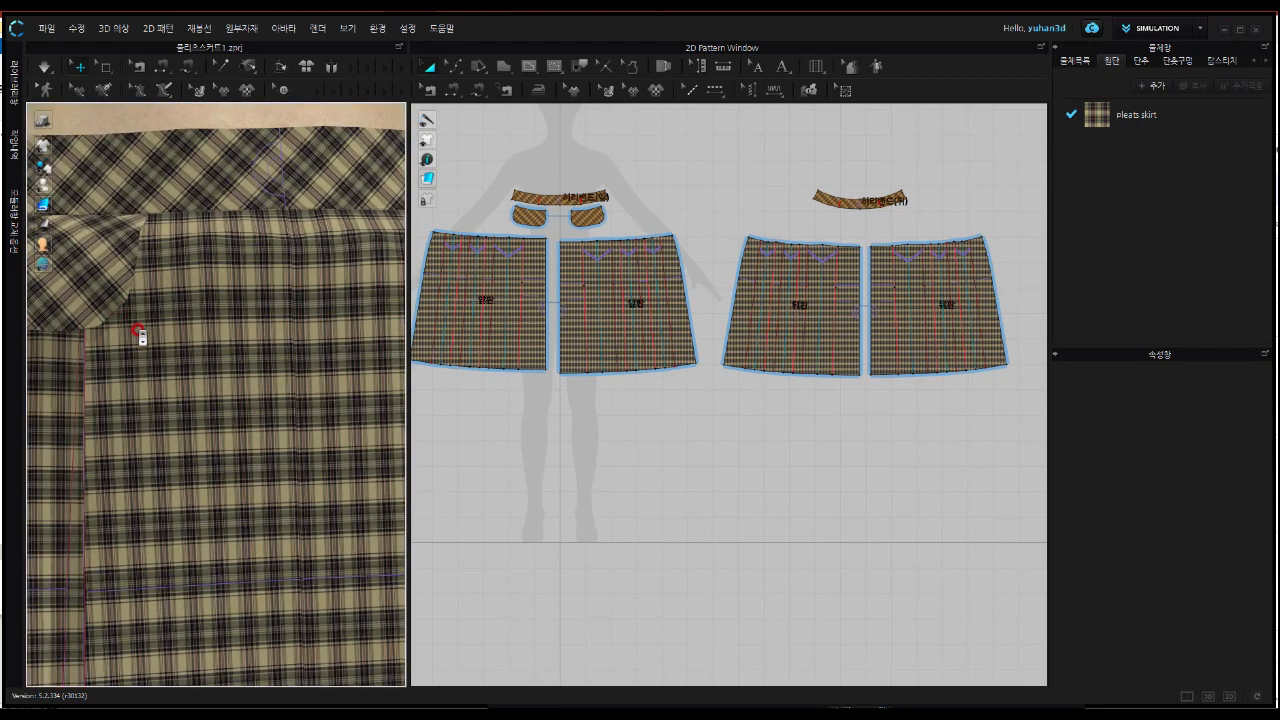
scroll(122, 300, "up", 1)
right_click_drag(340, 310, 220, 314)
scroll(280, 360, "up", 2)
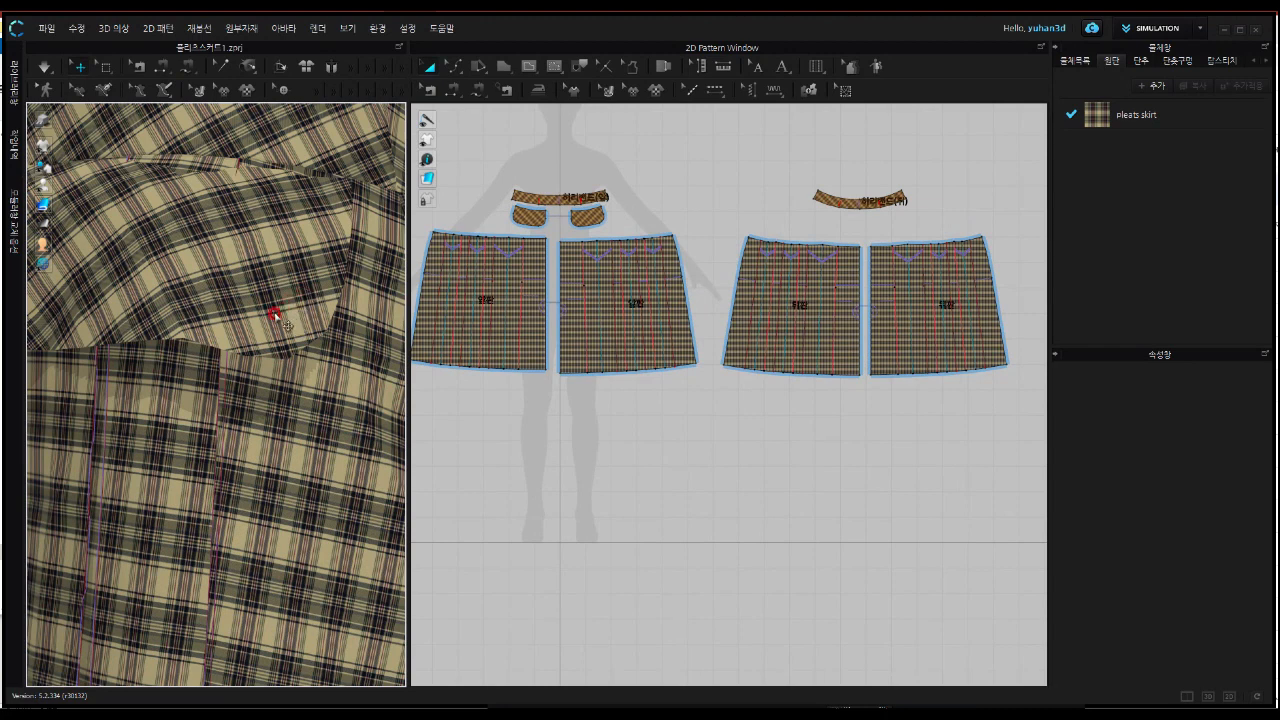
scroll(265, 262, "down", 2)
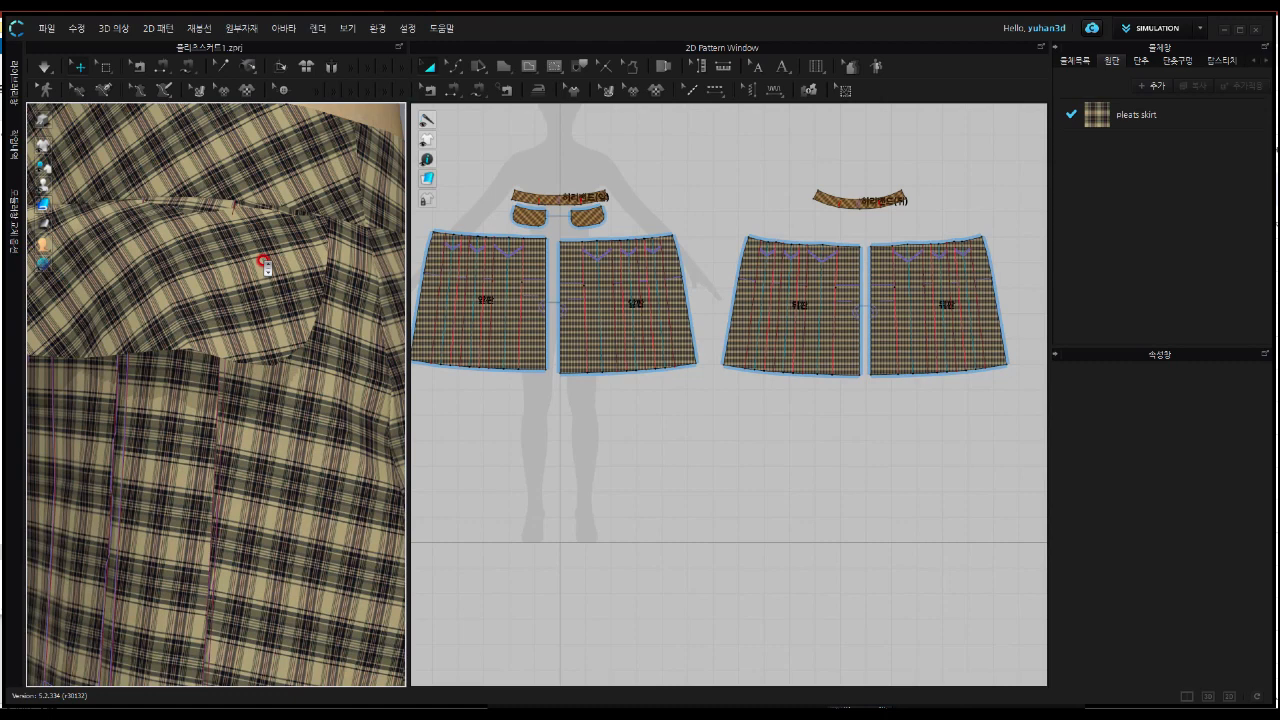
scroll(265, 262, "down", 3)
scroll(173, 327, "up", 2)
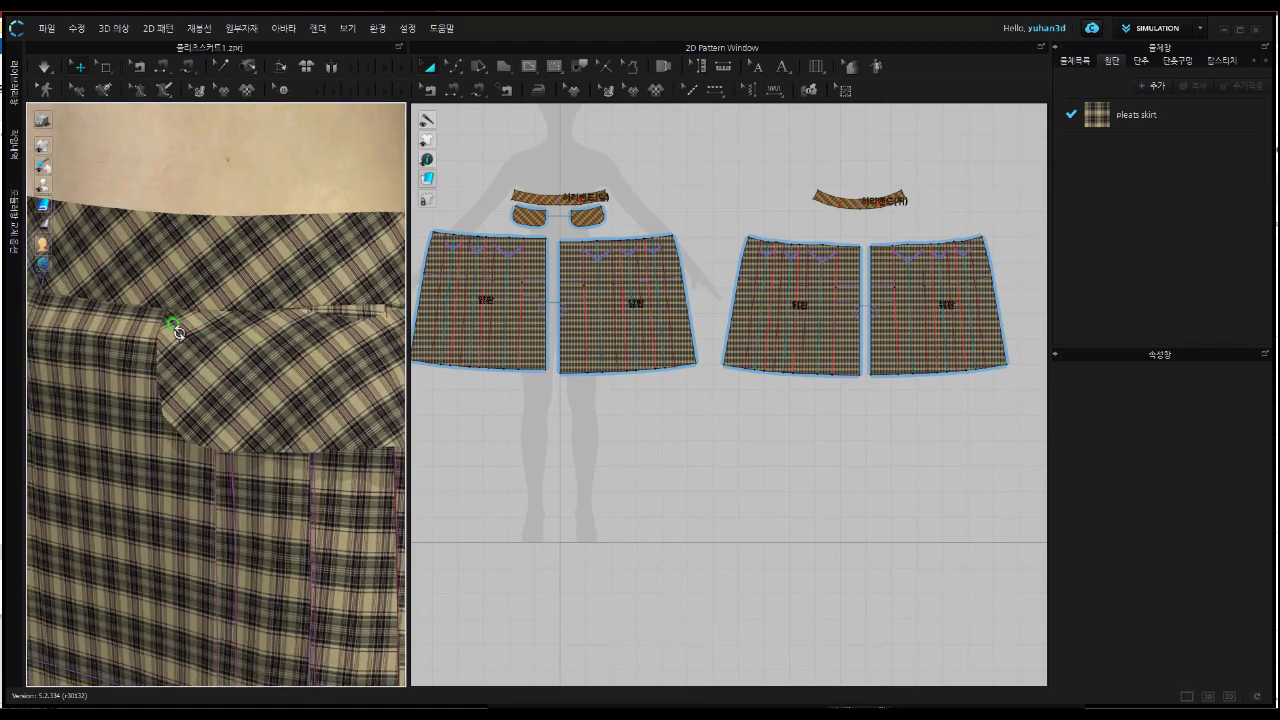
scroll(173, 327, "up", 1)
left_click(274, 382)
scroll(274, 382, "down", 2)
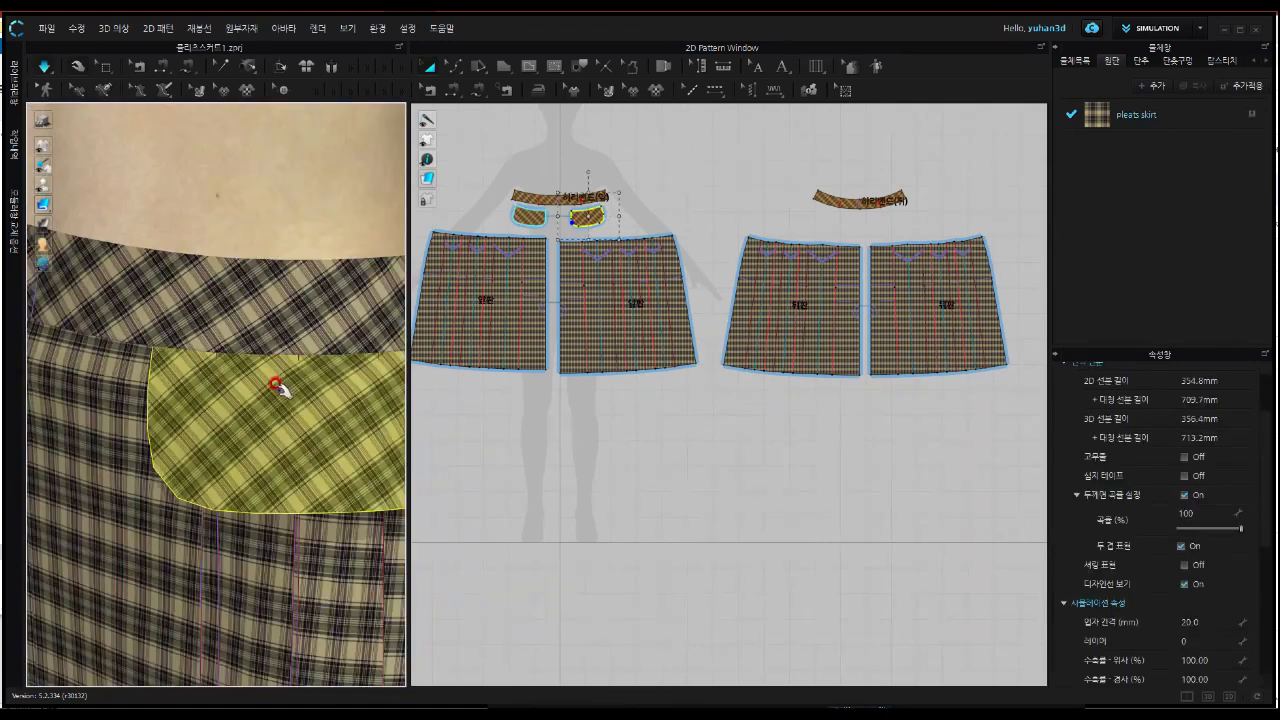
scroll(274, 382, "down", 2)
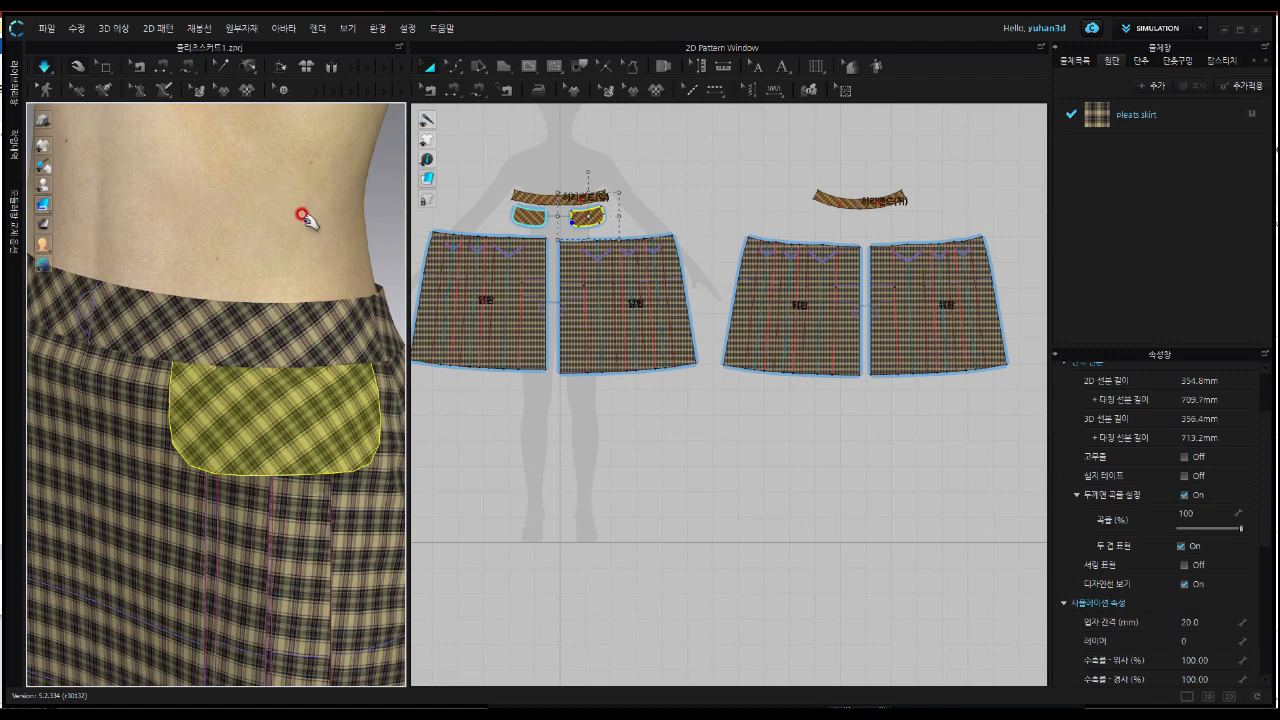
key("2")
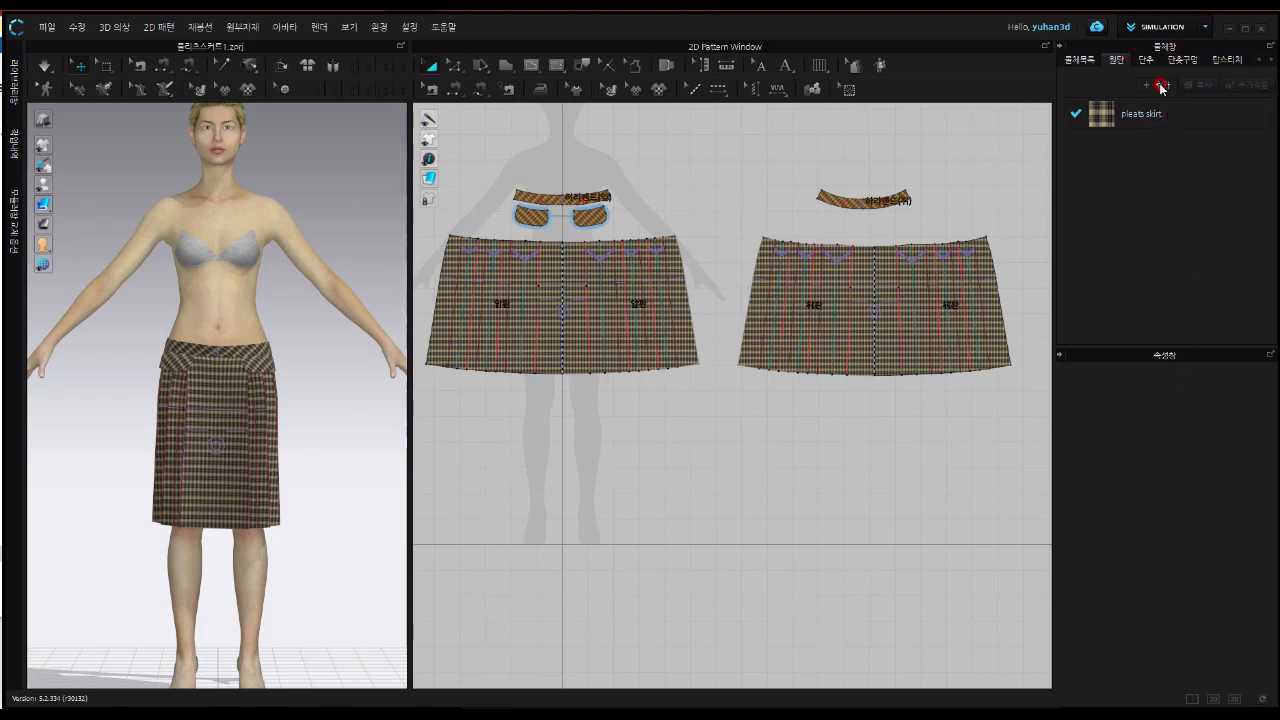
Add a new plain fabric and apply it to all skirt, waistband and flap patterns
left_click(1110, 127)
left_click(1160, 88)
left_click(1147, 161)
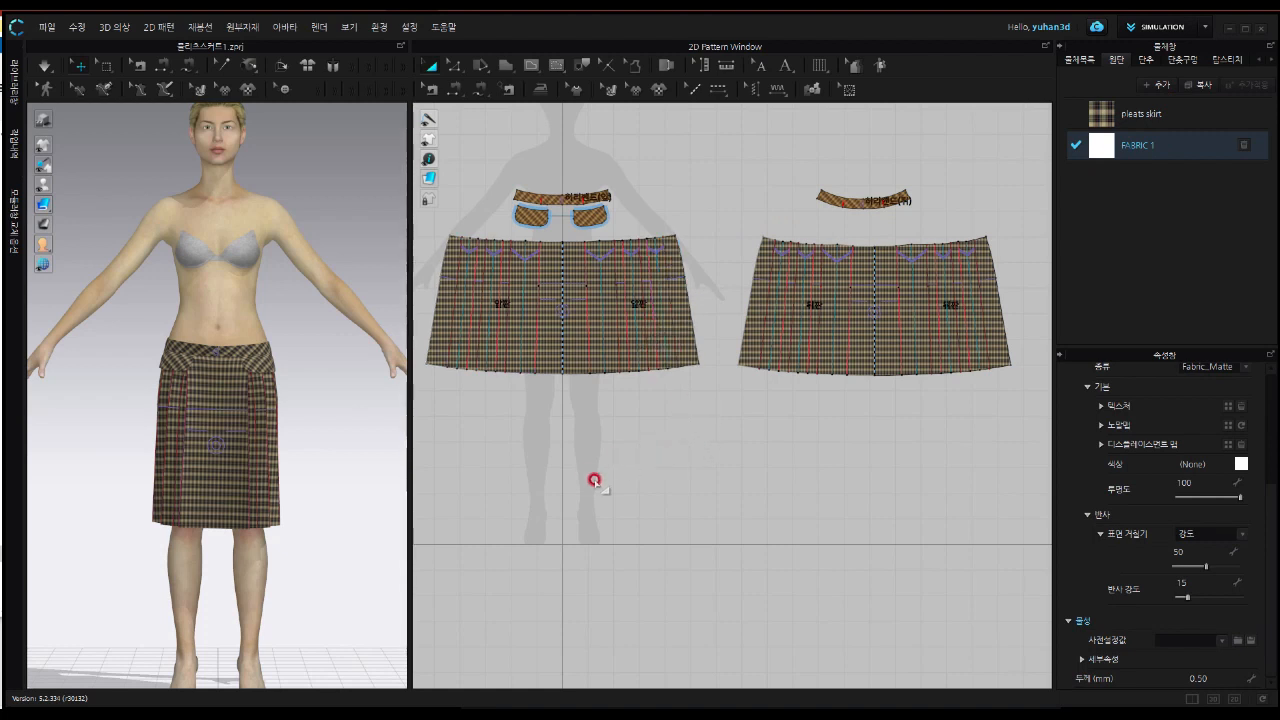
key("ctrl+a")
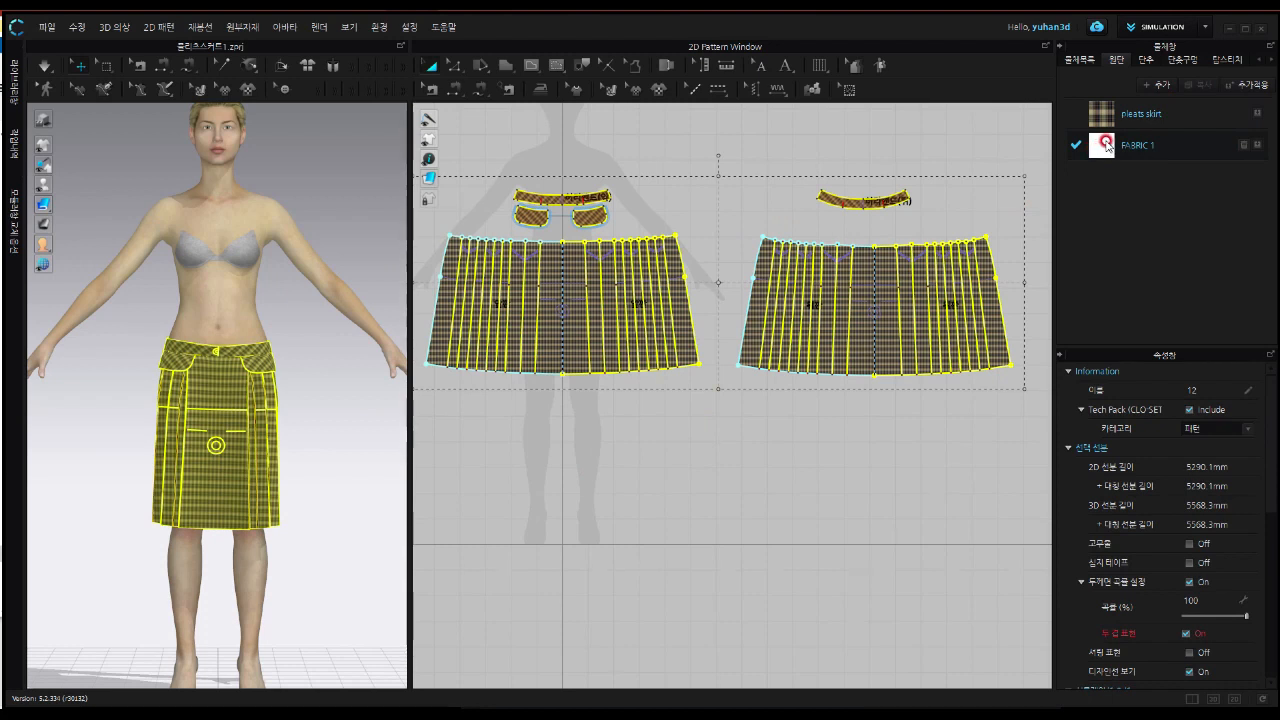
left_click_drag(1103, 147, 892, 308)
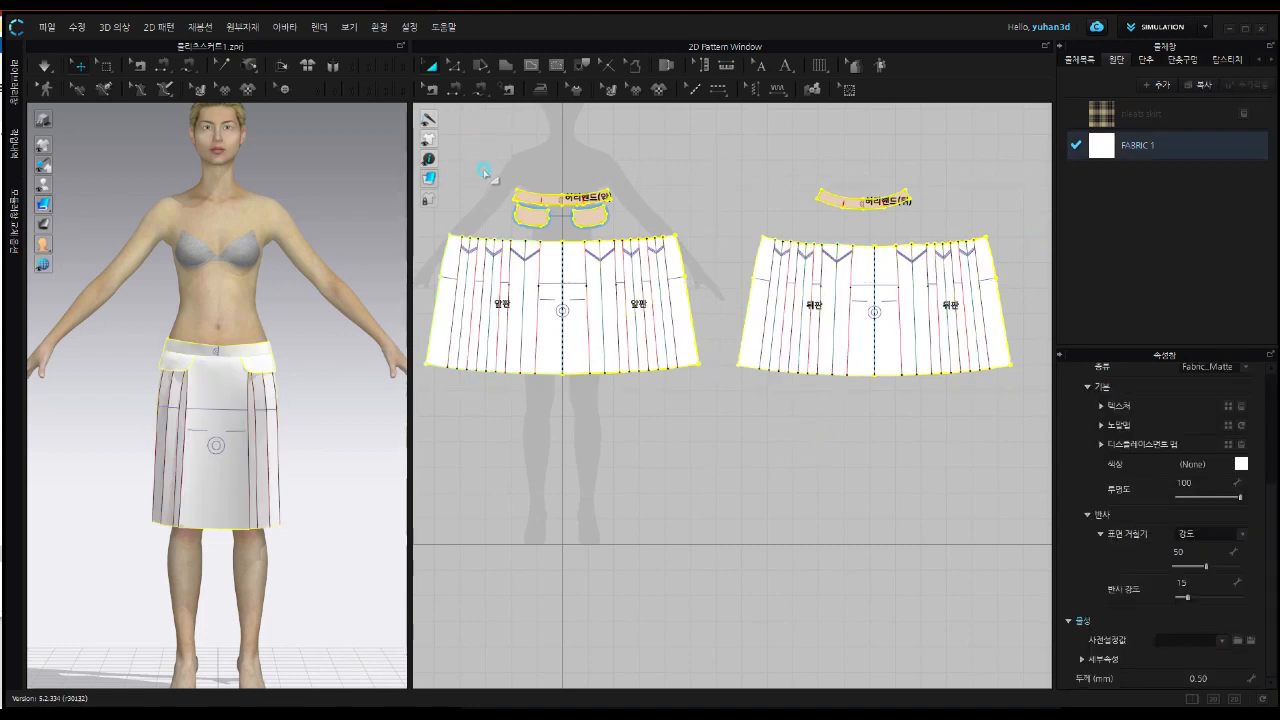
Select the waistbands and flaps together, review their thickness and double-layer properties, and clear the selection
left_click_drag(486, 172, 621, 212)
left_click_drag(915, 222, 940, 240)
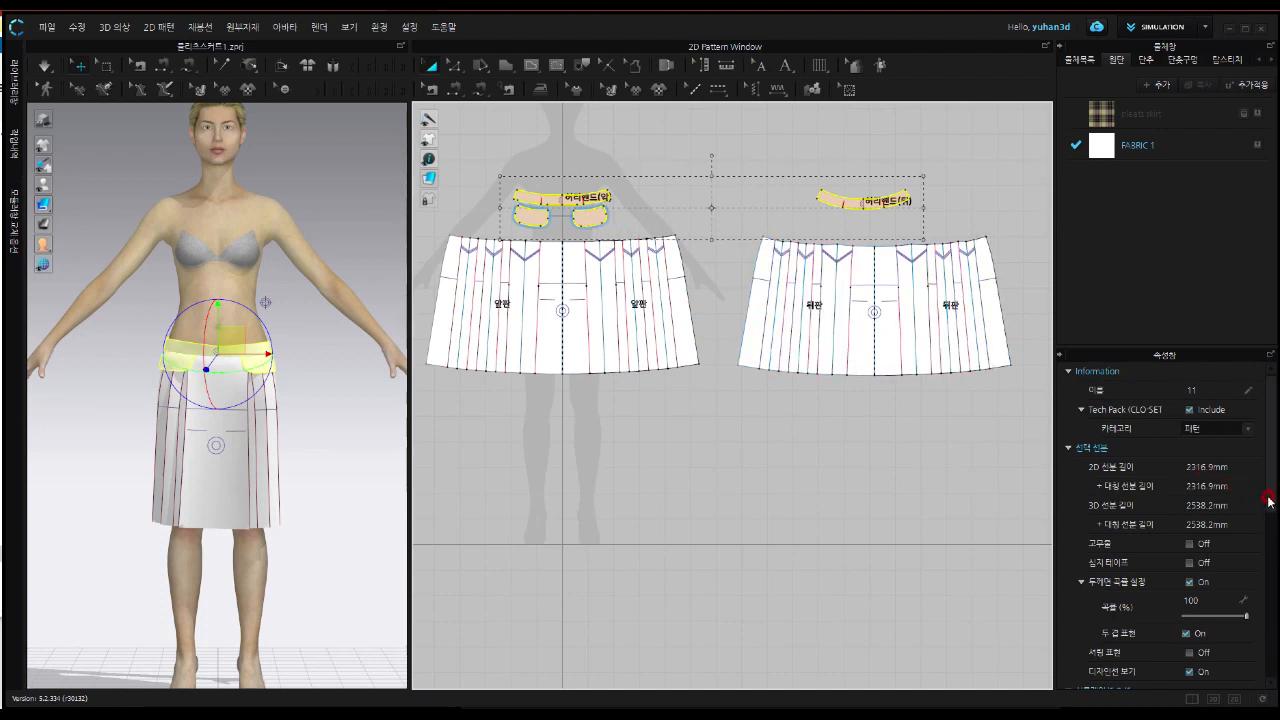
left_click_drag(1268, 497, 1167, 557)
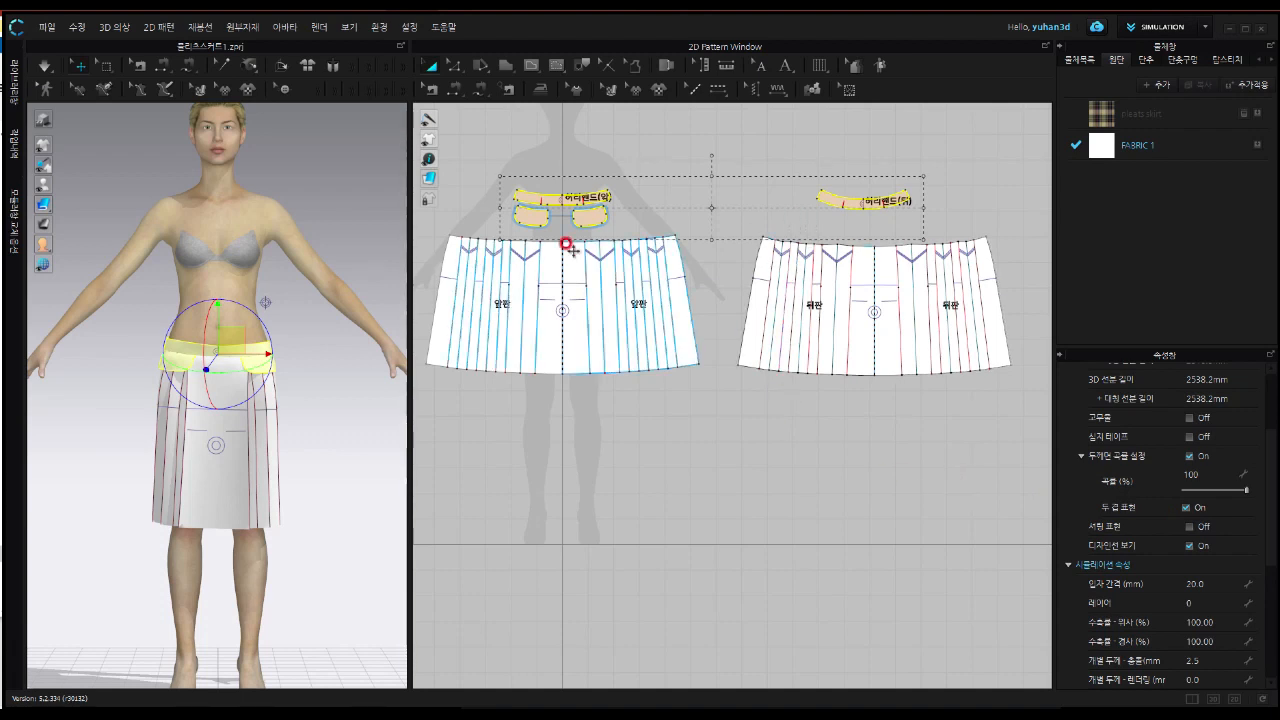
left_click(313, 351)
Examine the lower edge of the front flap on the plain garment up close where it overlaps the pleats
scroll(265, 368, "up", 10)
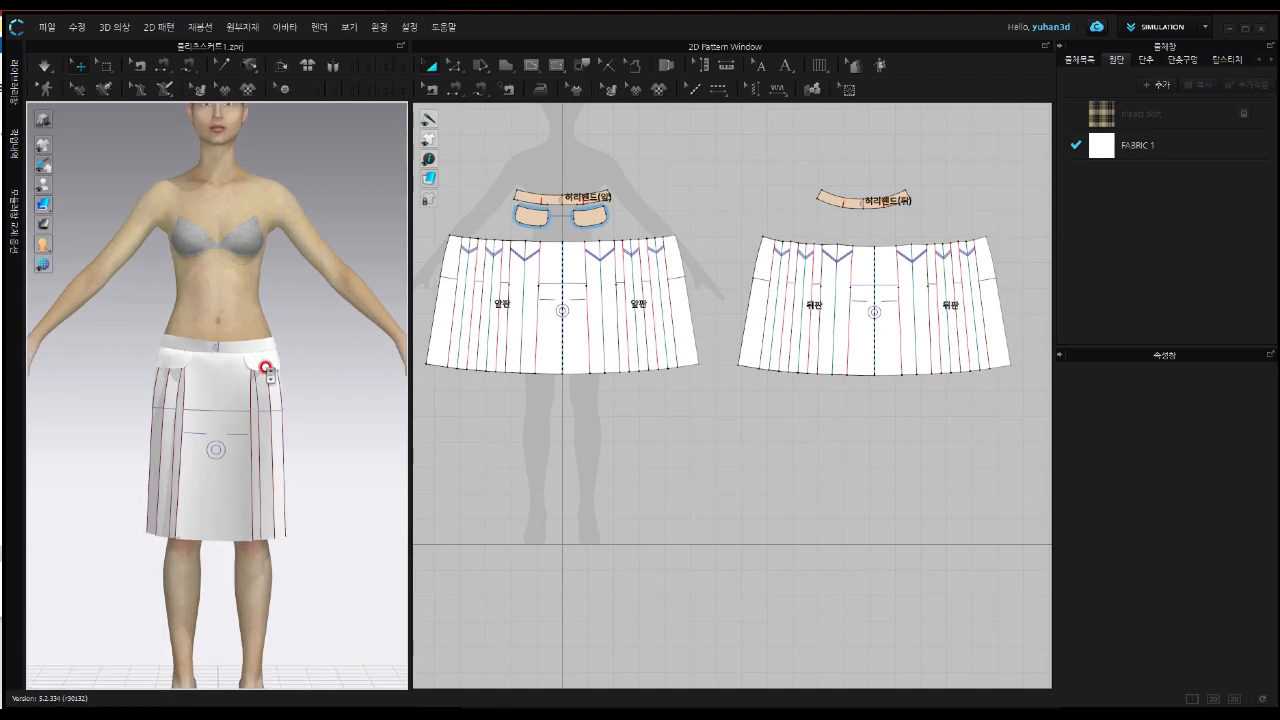
scroll(315, 312, "up", 2)
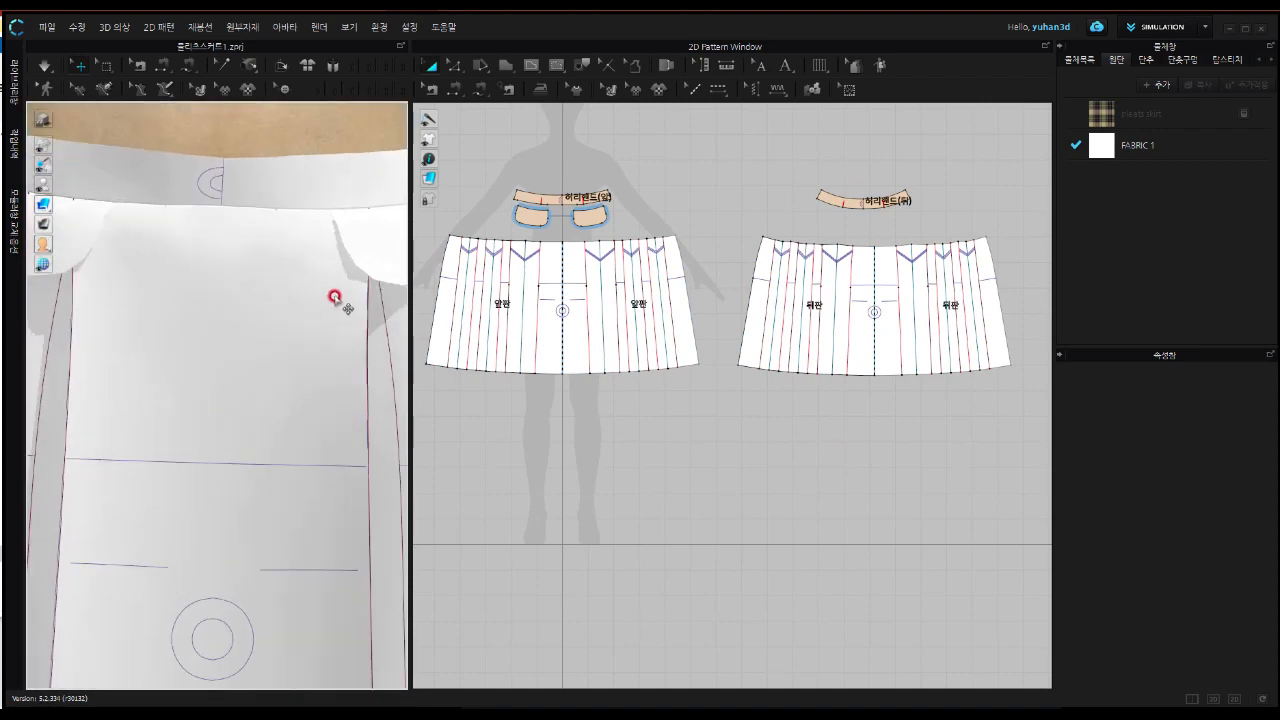
scroll(297, 277, "up", 3)
middle_click_drag(294, 275, 180, 266)
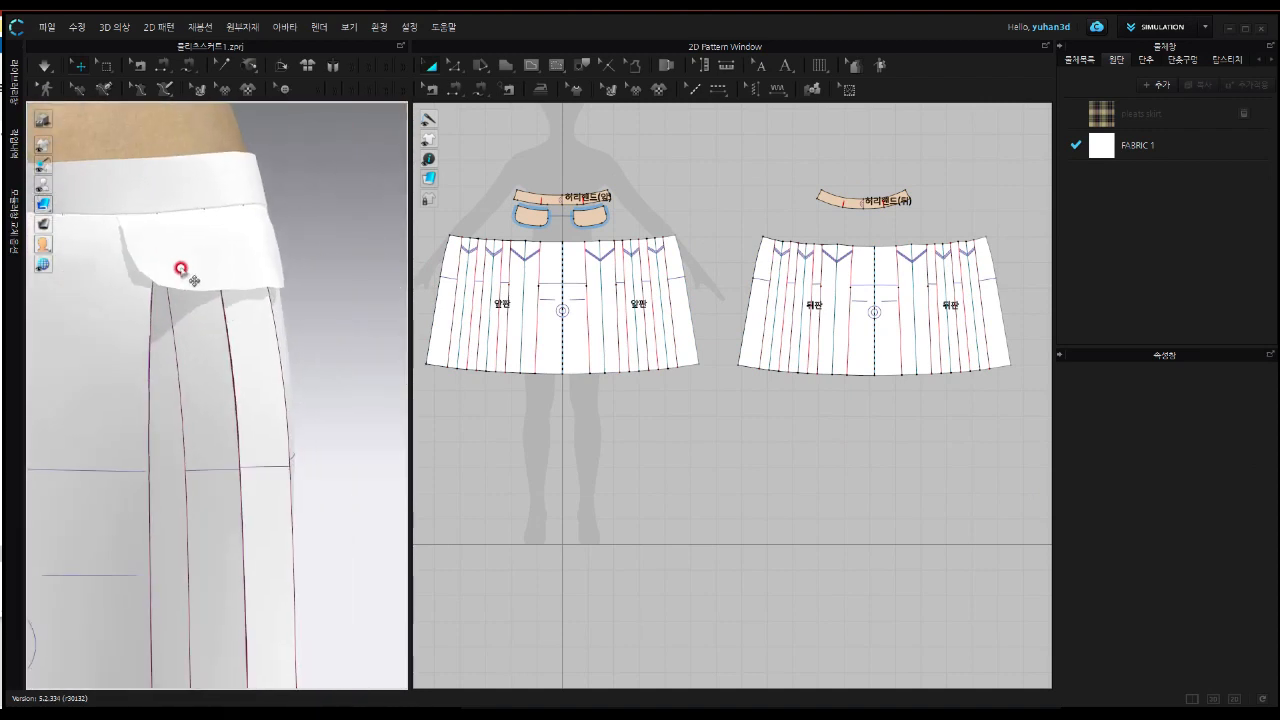
scroll(191, 265, "up", 2)
scroll(187, 212, "up", 1)
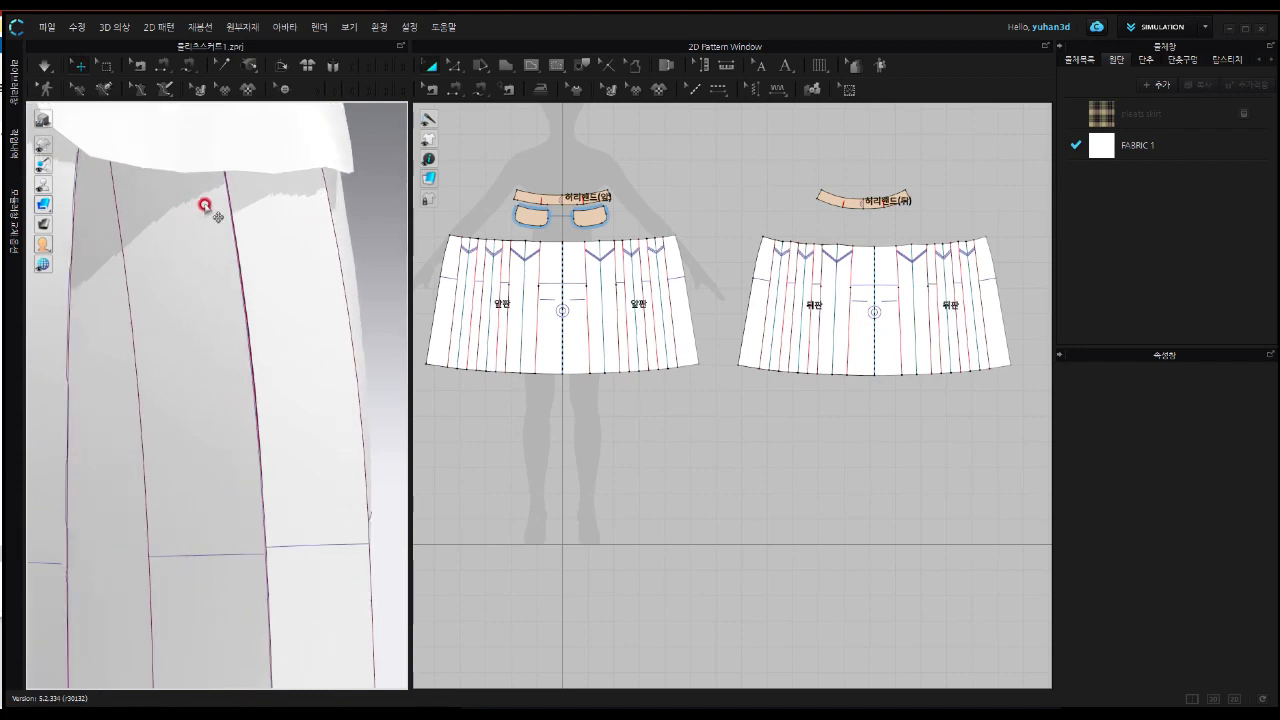
middle_click_drag(215, 222, 308, 345)
scroll(270, 292, "up", 1)
scroll(270, 293, "up", 2)
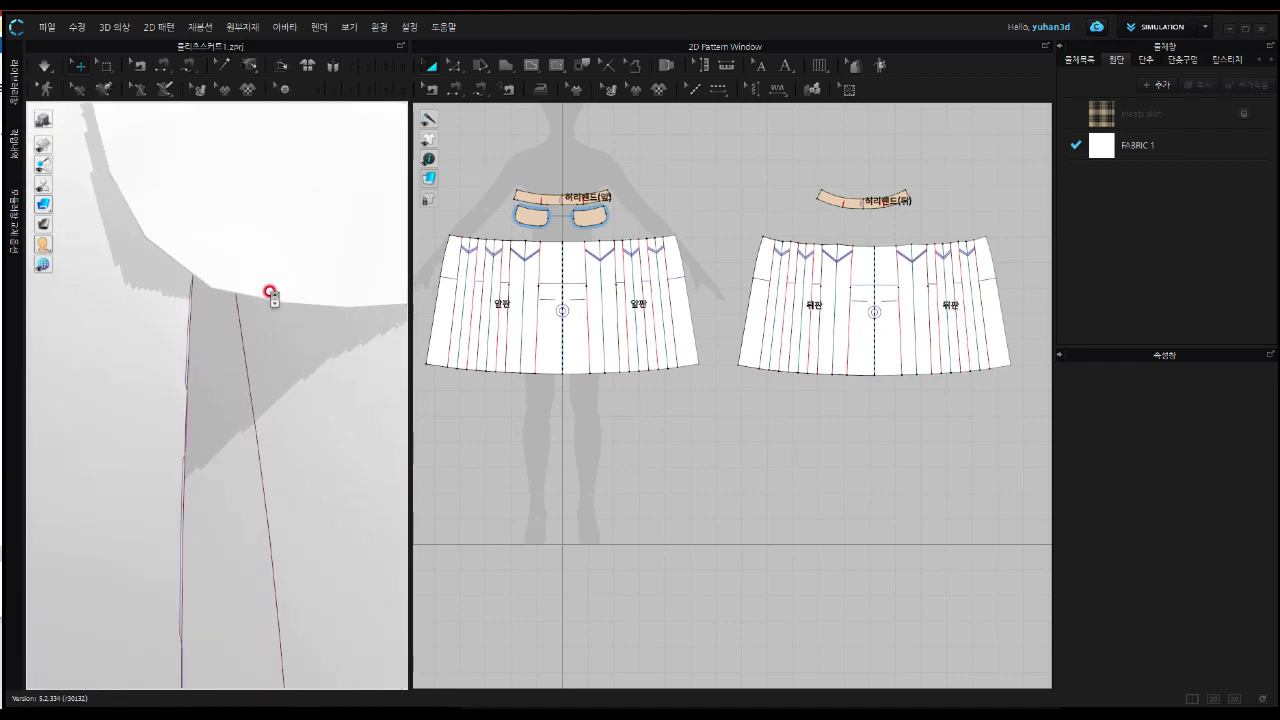
scroll(268, 271, "up", 4)
scroll(263, 225, "up", 1)
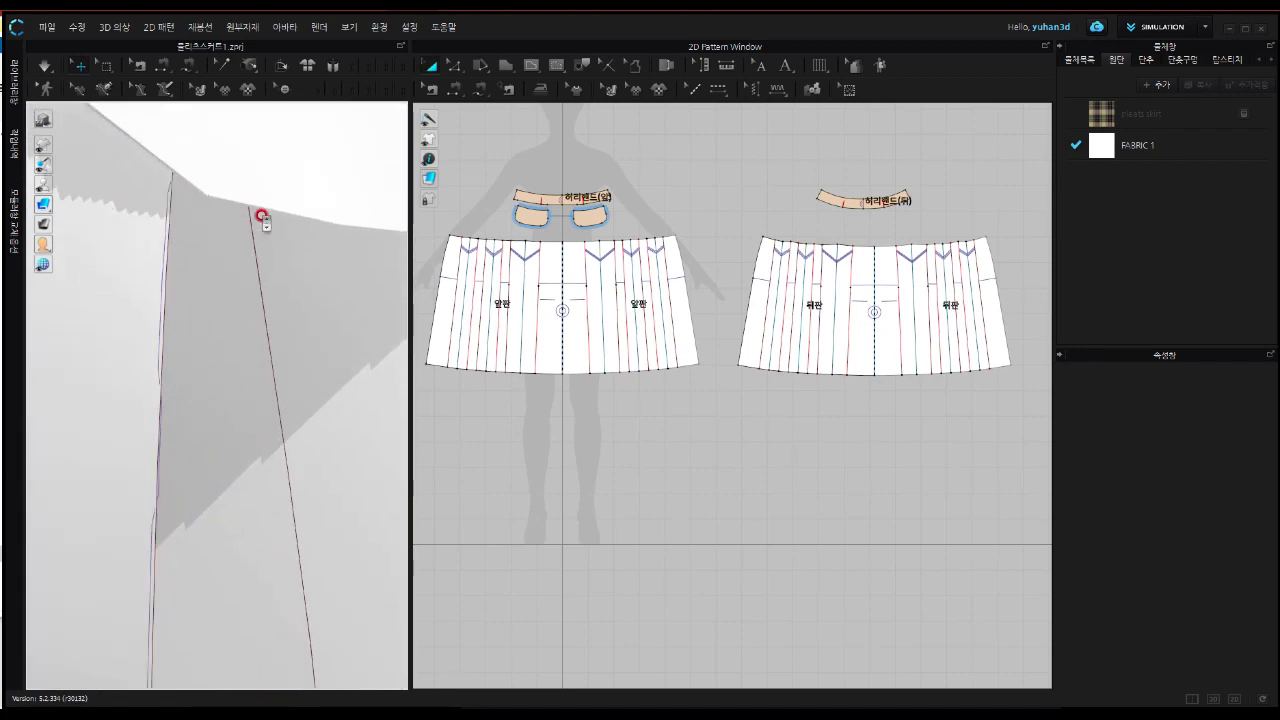
middle_click_drag(289, 190, 298, 305)
scroll(148, 287, "up", 2)
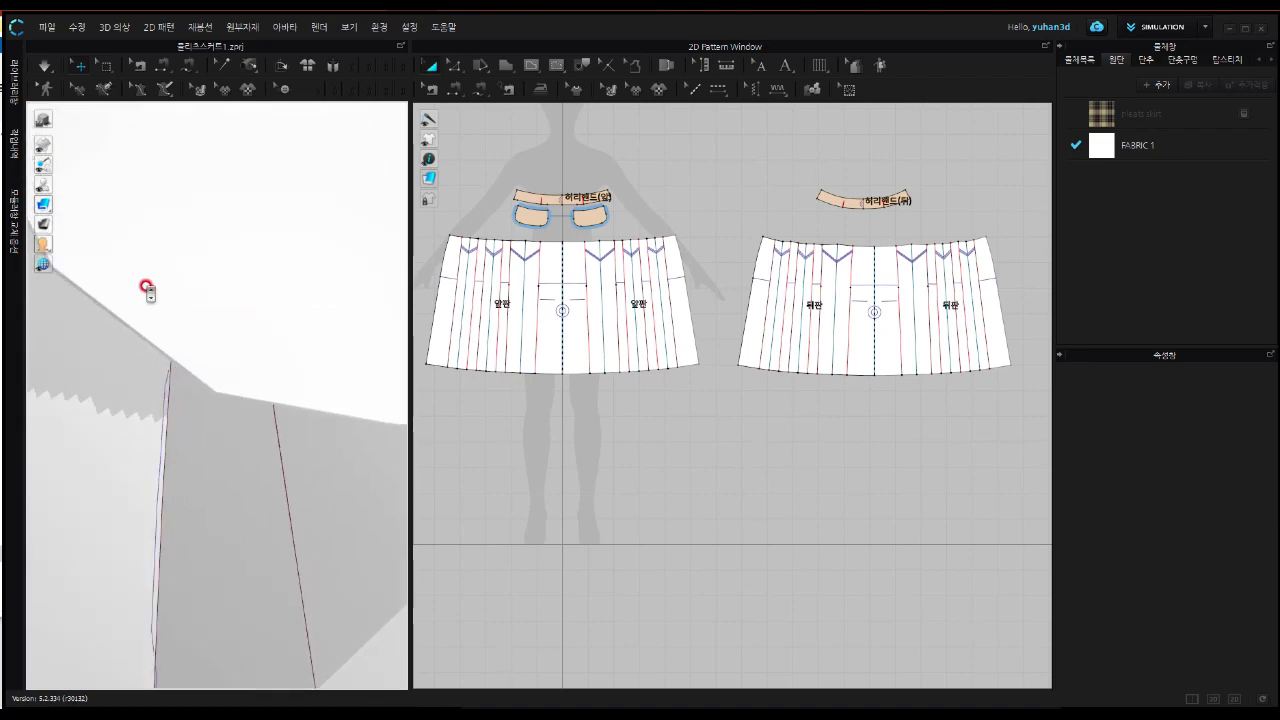
middle_click_drag(171, 321, 223, 309)
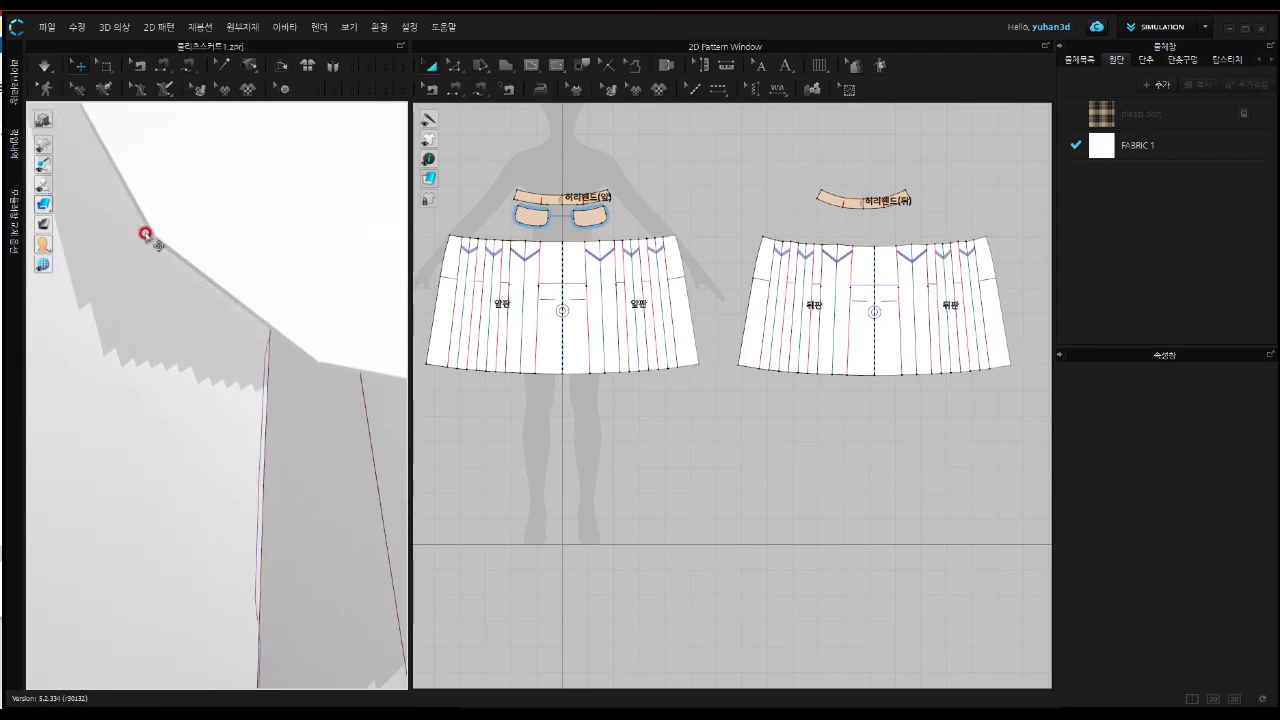
Display the garment with the thick textured surface and inspect the double-layered edge of the flap at high magnification
mouse_move(46, 210)
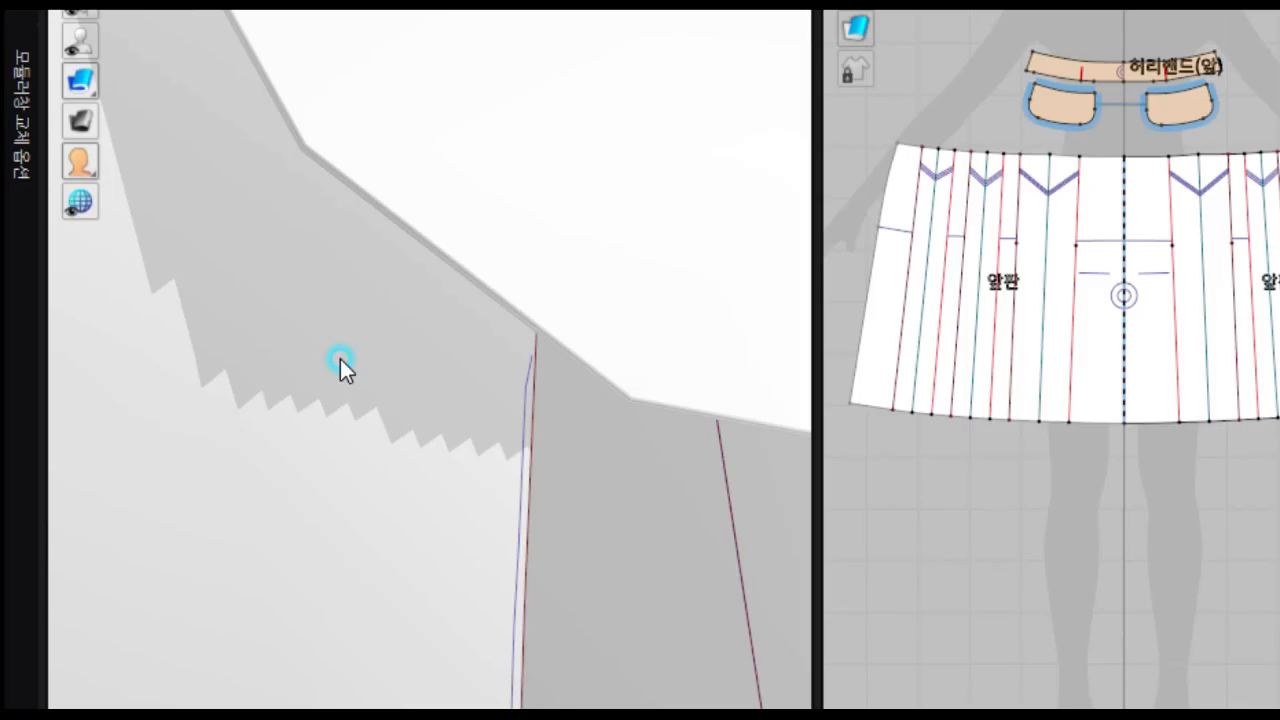
mouse_move(340, 359)
middle_mouse_down()
mouse_move(376, 323)
mouse_move(533, 3)
mouse_move(348, 349)
mouse_move(355, 367)
middle_mouse_up()
left_click(55, 215)
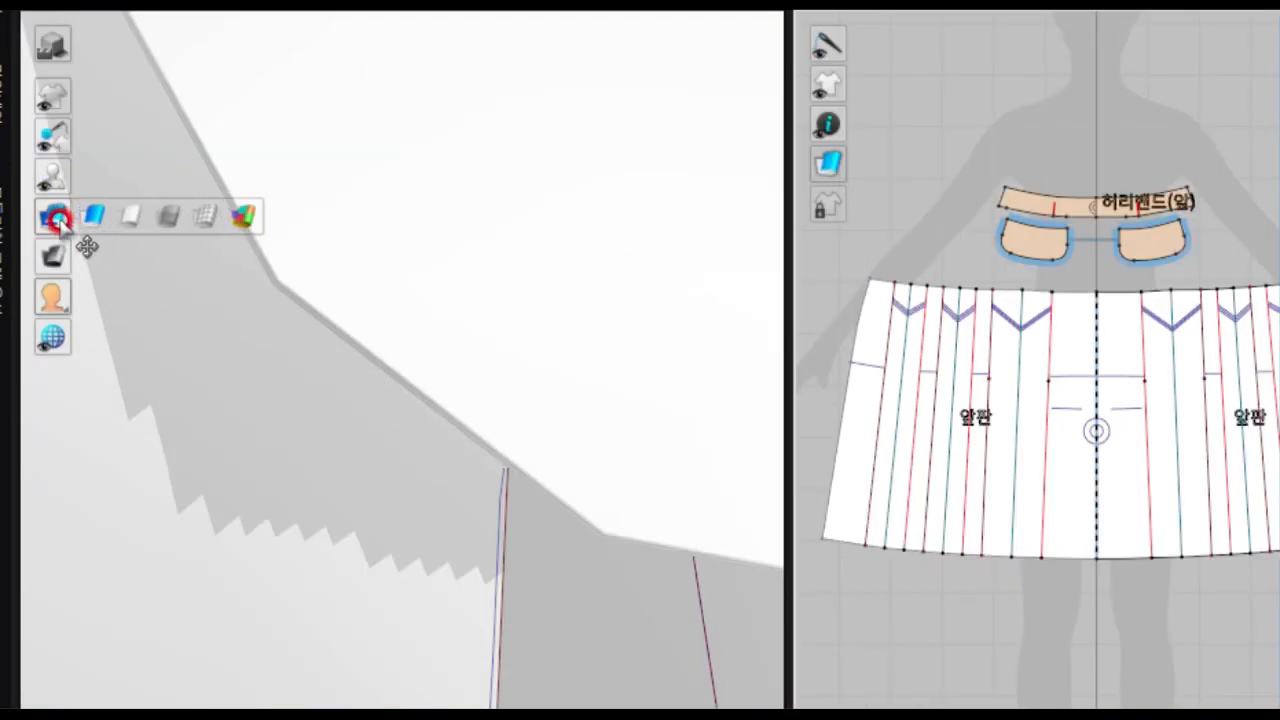
scroll(399, 359, "up", 3)
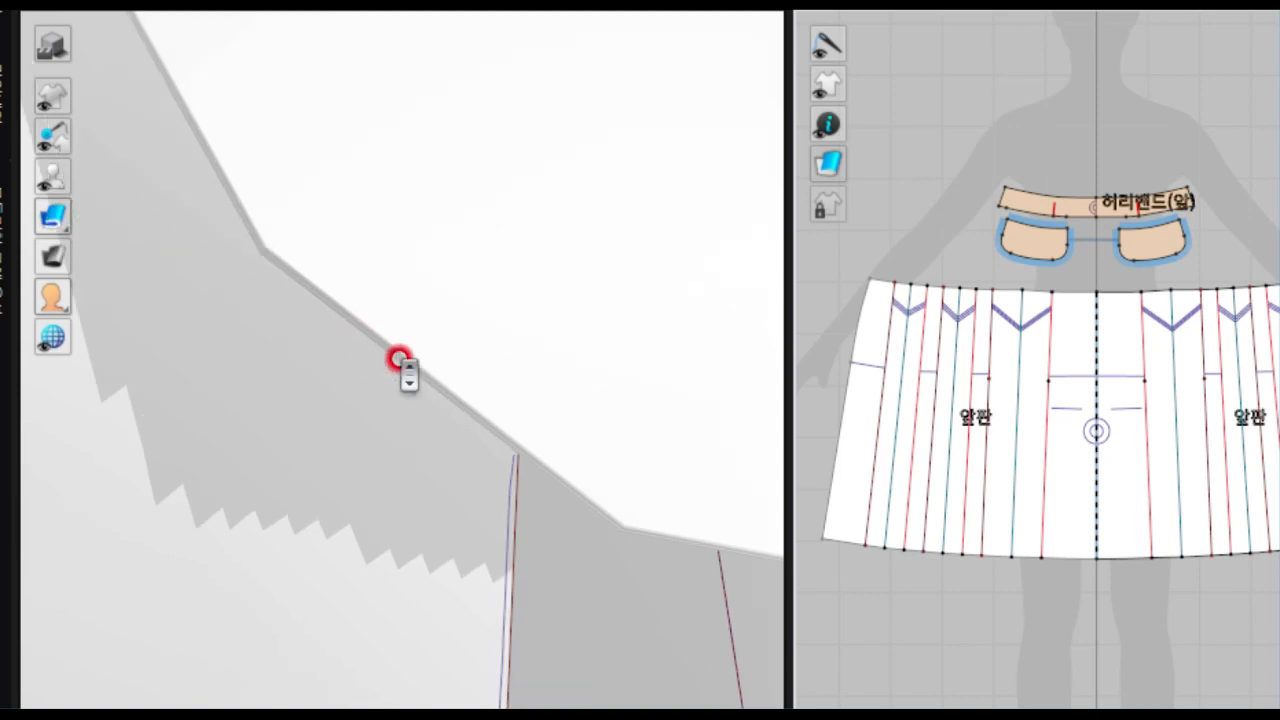
scroll(399, 359, "up", 1)
middle_click_drag(399, 359, 423, 247)
scroll(417, 259, "up", 1)
scroll(471, 280, "down", 1)
middle_click_drag(477, 291, 462, 328)
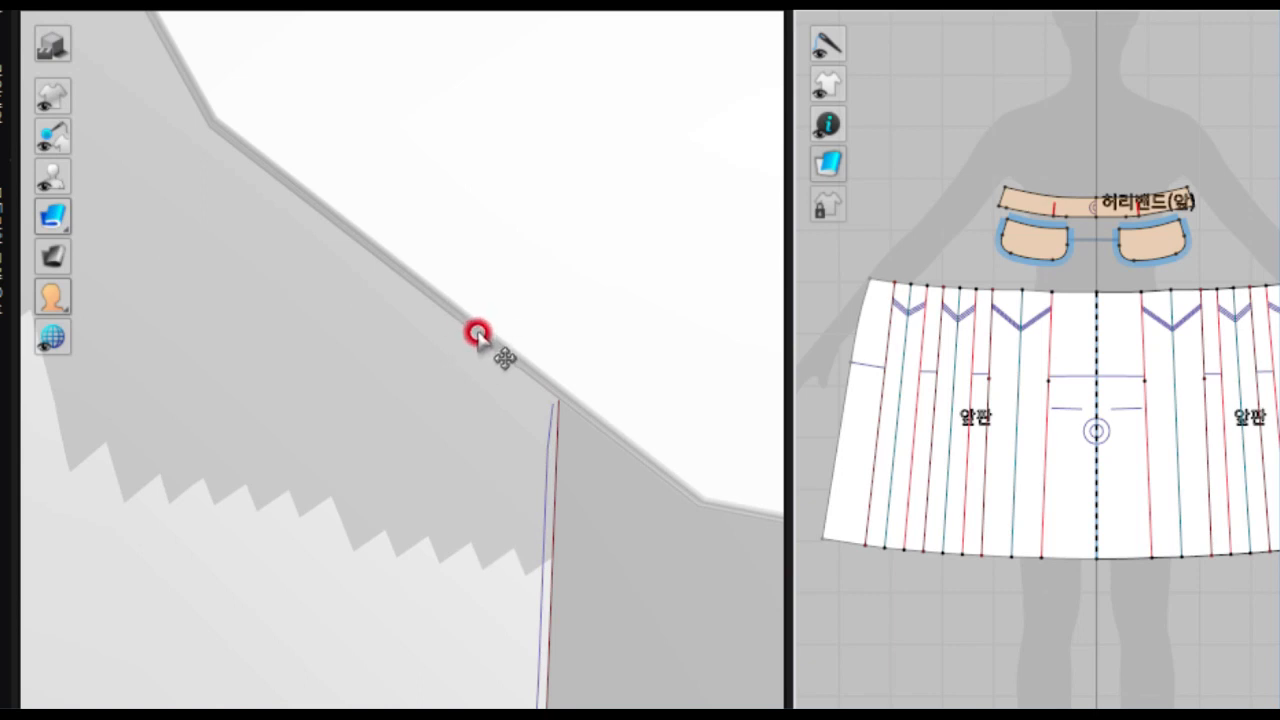
Switch the garment display to the flat textured surface and back to the thick textured one to compare the flap edge
left_click(62, 215)
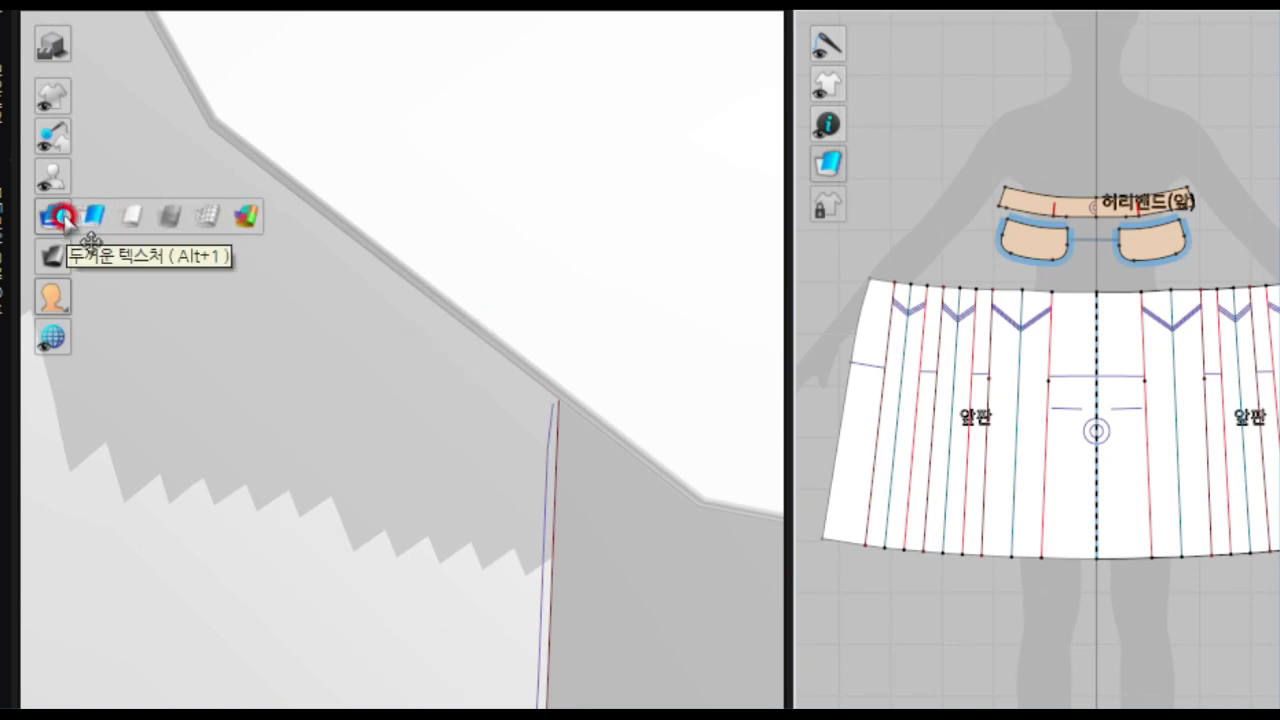
left_click(89, 218)
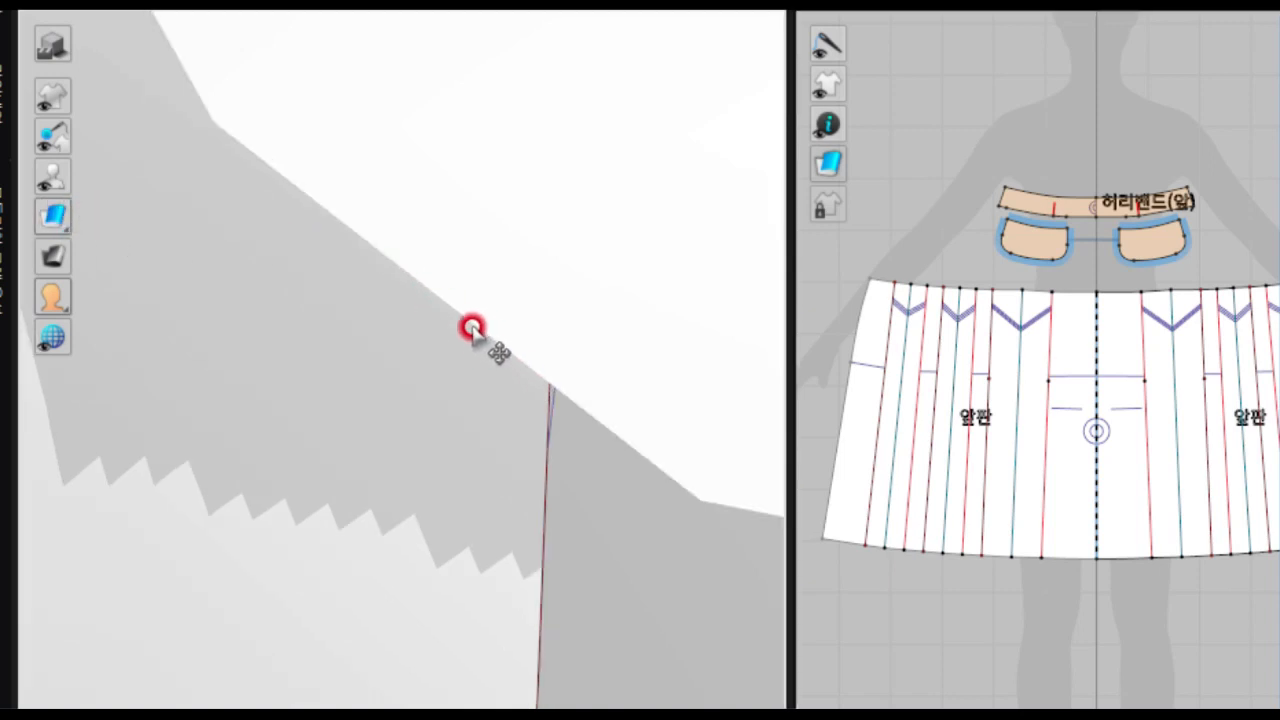
mouse_move(45, 210)
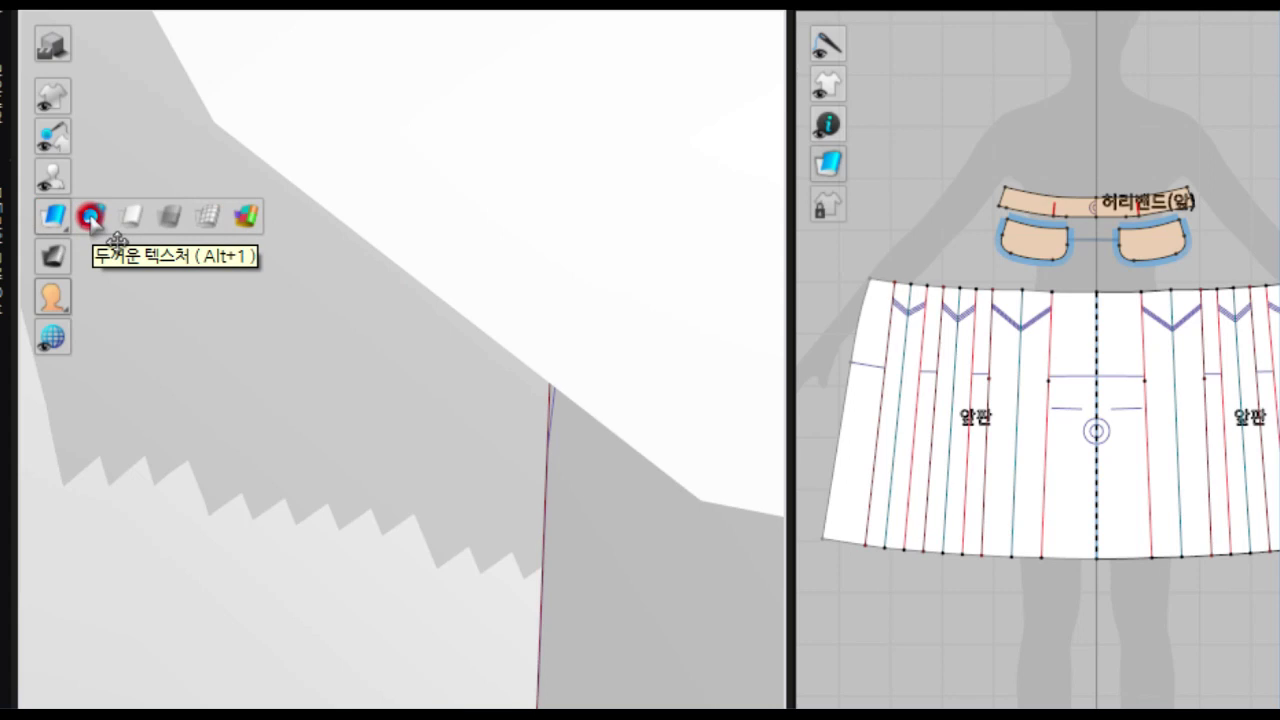
left_click(90, 216)
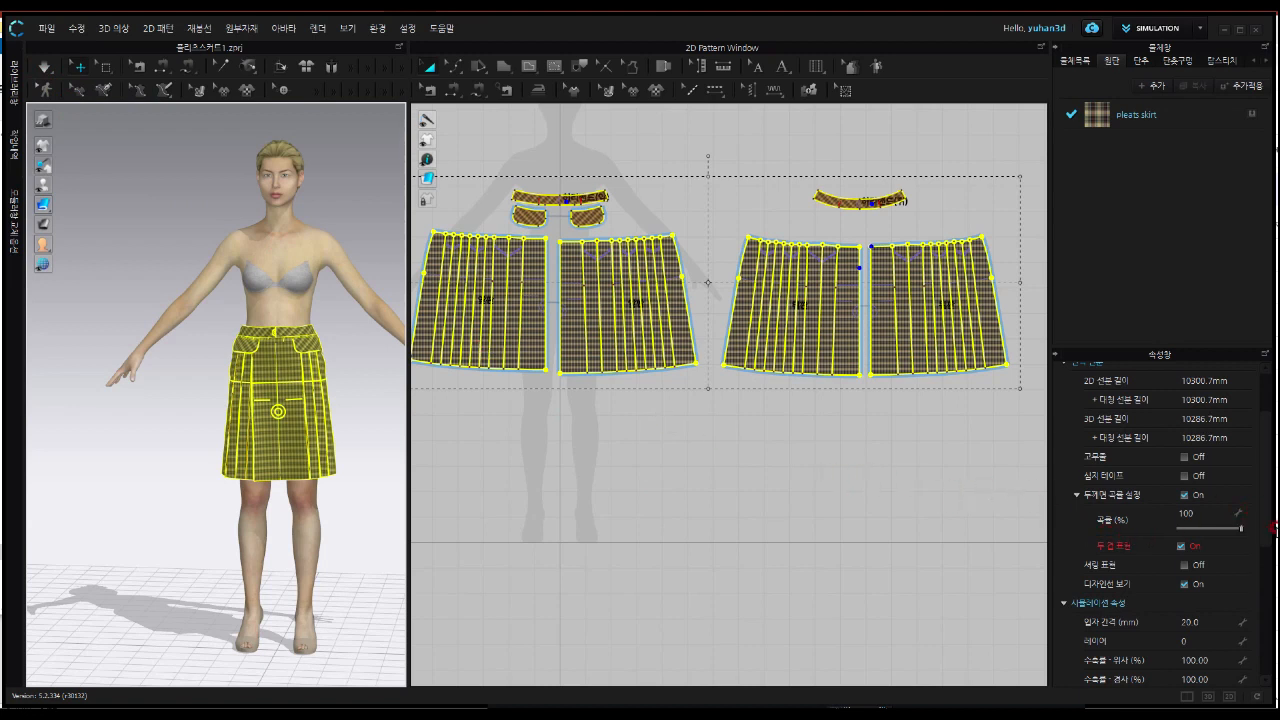
Set the particle distance of all selected patterns to 5 mm
mouse_move(1271, 523)
left_mouse_down()
mouse_move(1265, 488)
mouse_move(1260, 546)
left_mouse_up()
double_click(1195, 533)
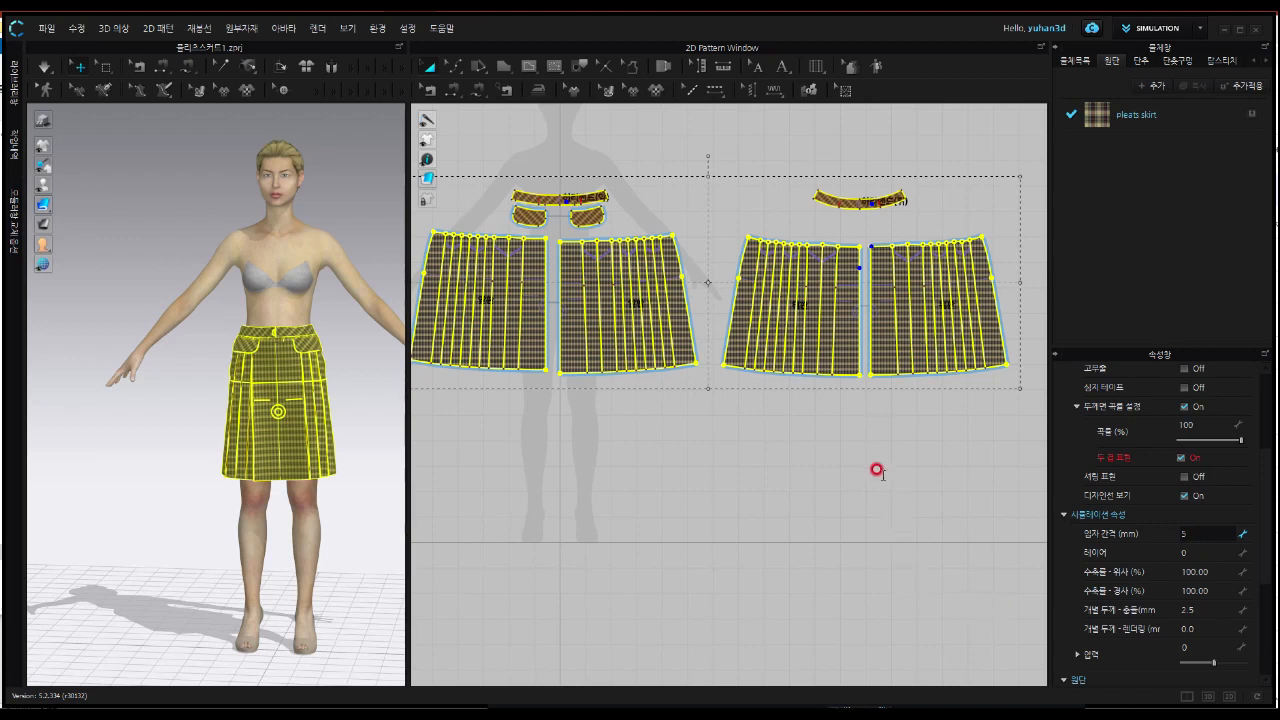
key("Return")
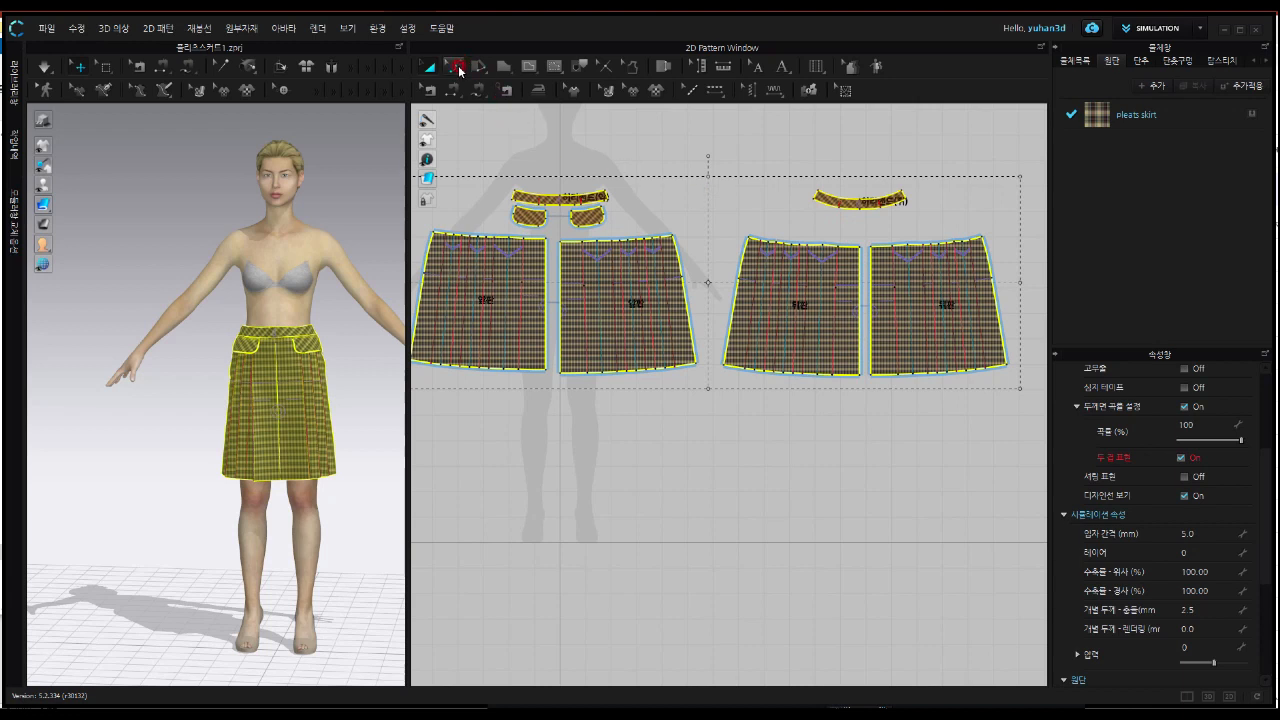
Merge the two back skirt panels into one pattern along their centre lines
left_click(459, 70)
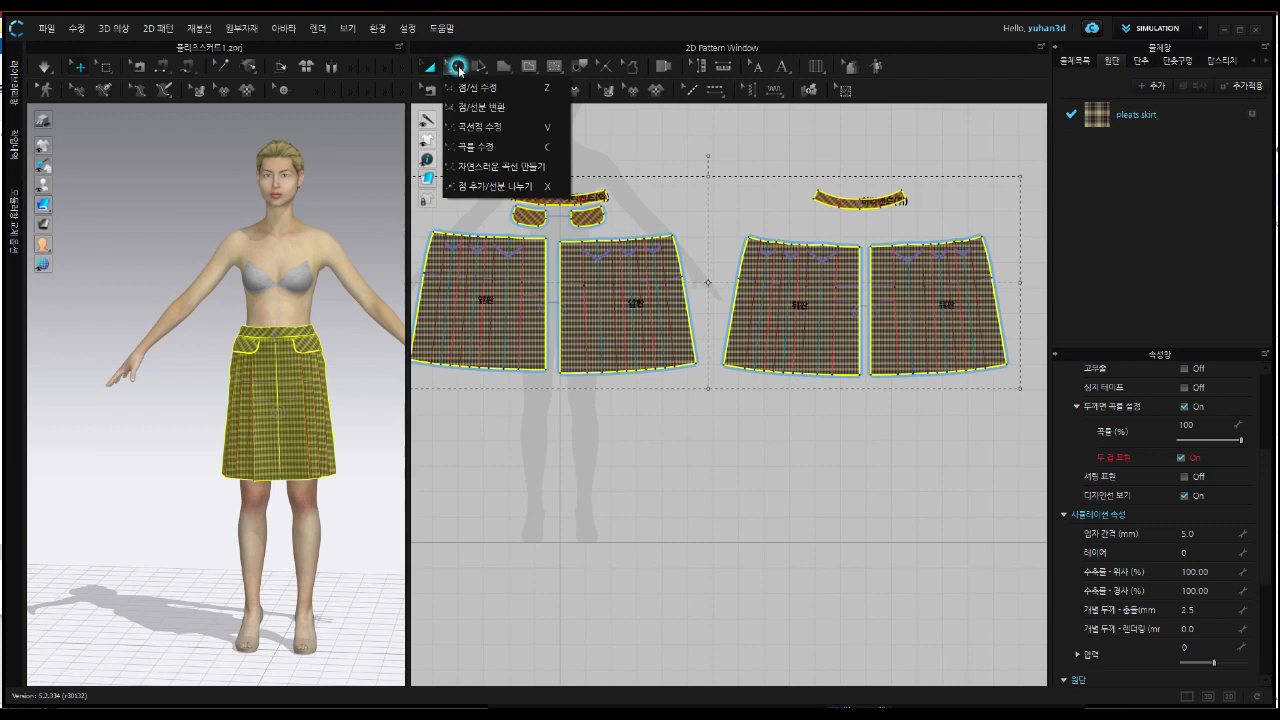
left_click(473, 92)
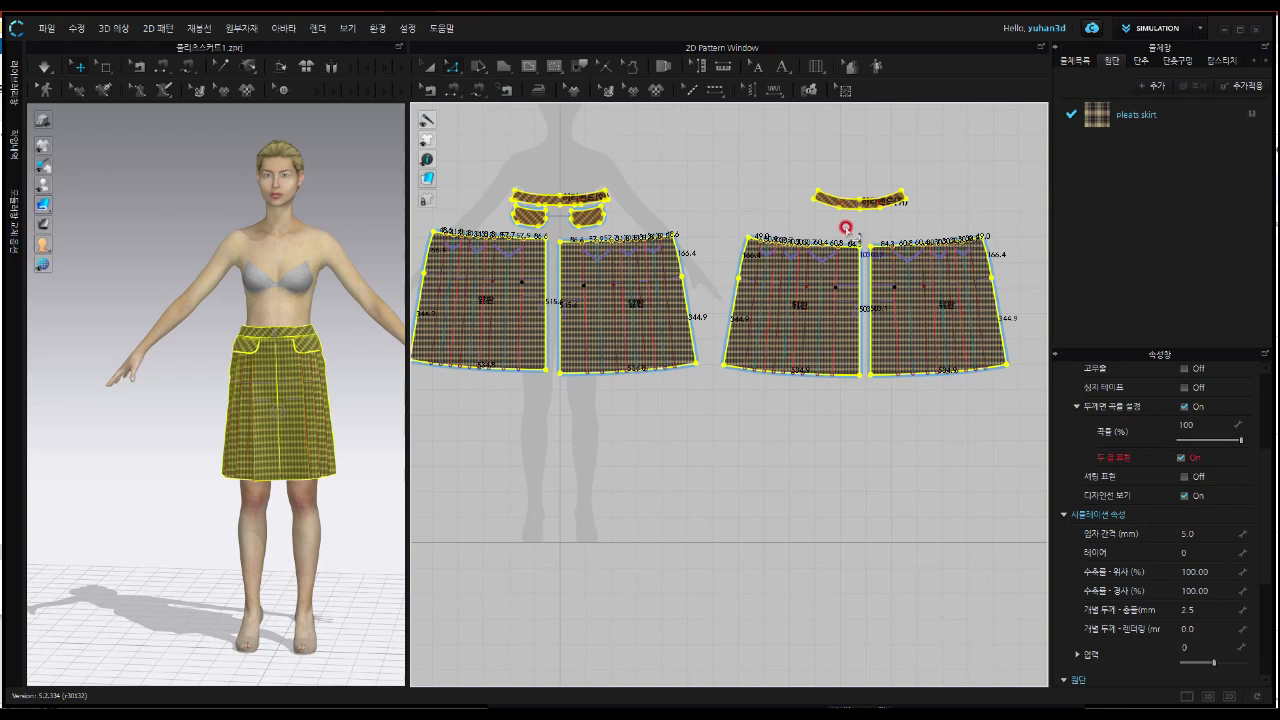
left_click_drag(847, 227, 876, 410)
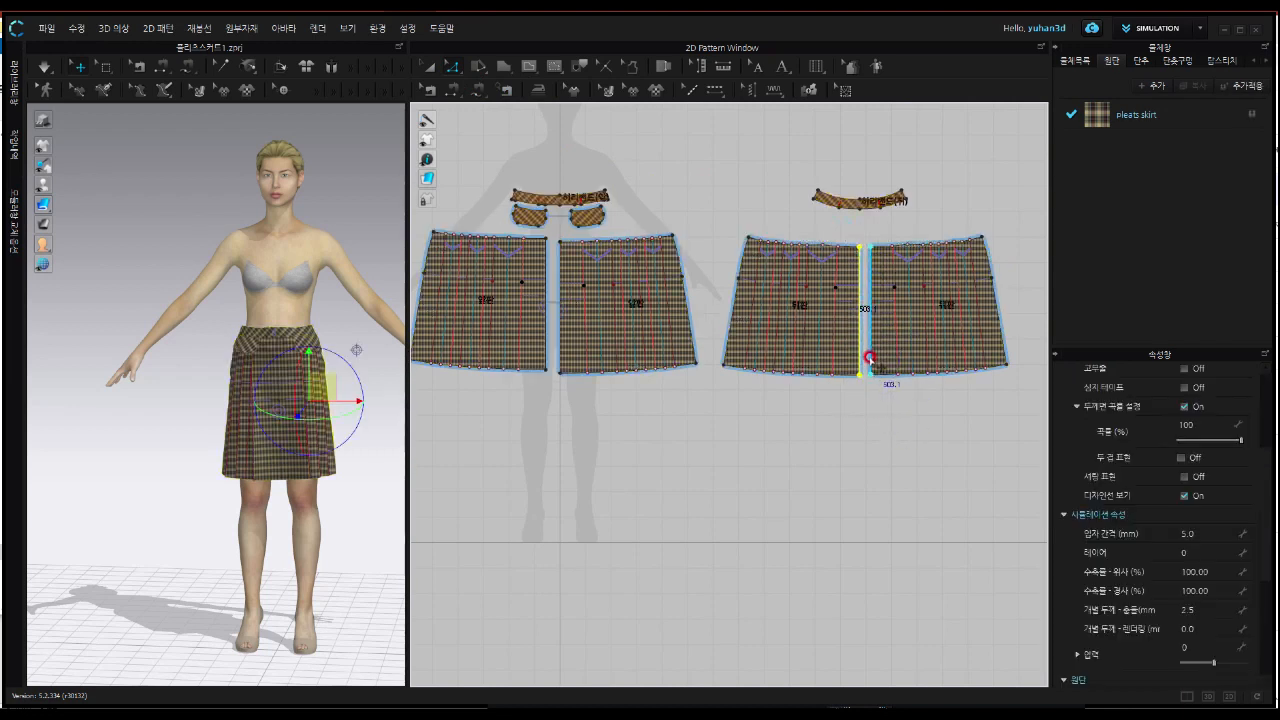
right_click(871, 360)
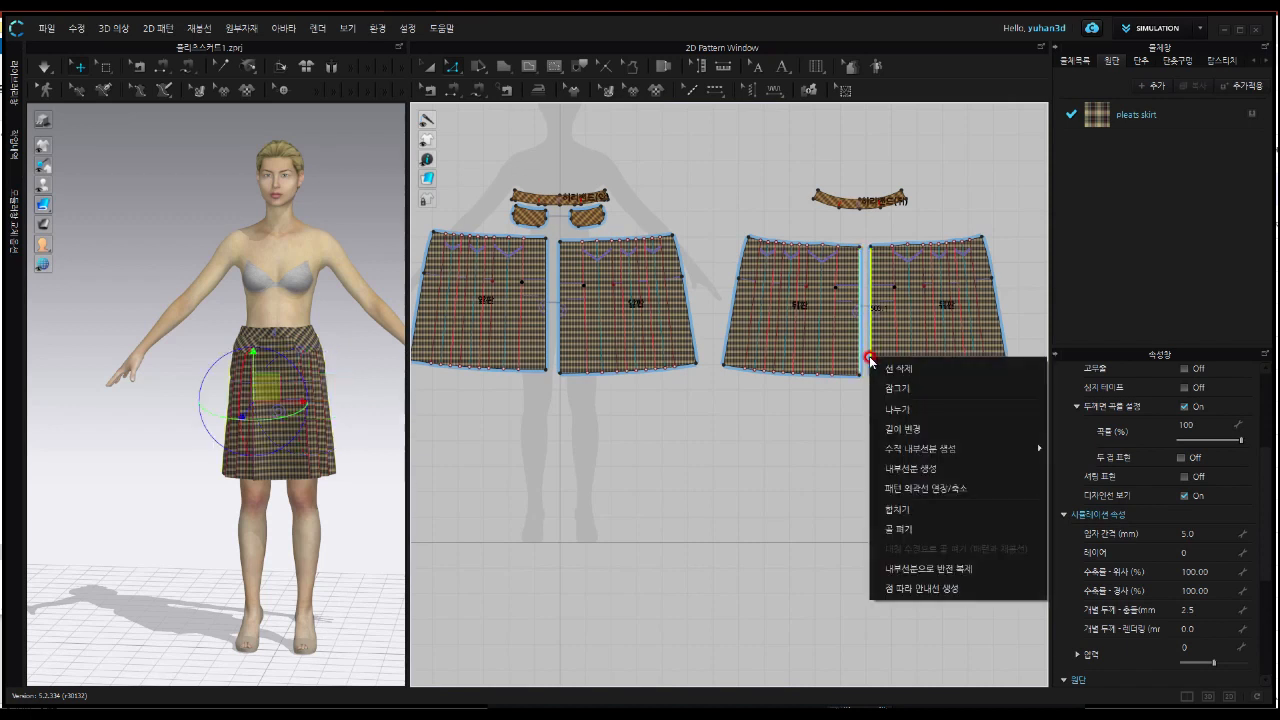
left_click(918, 511)
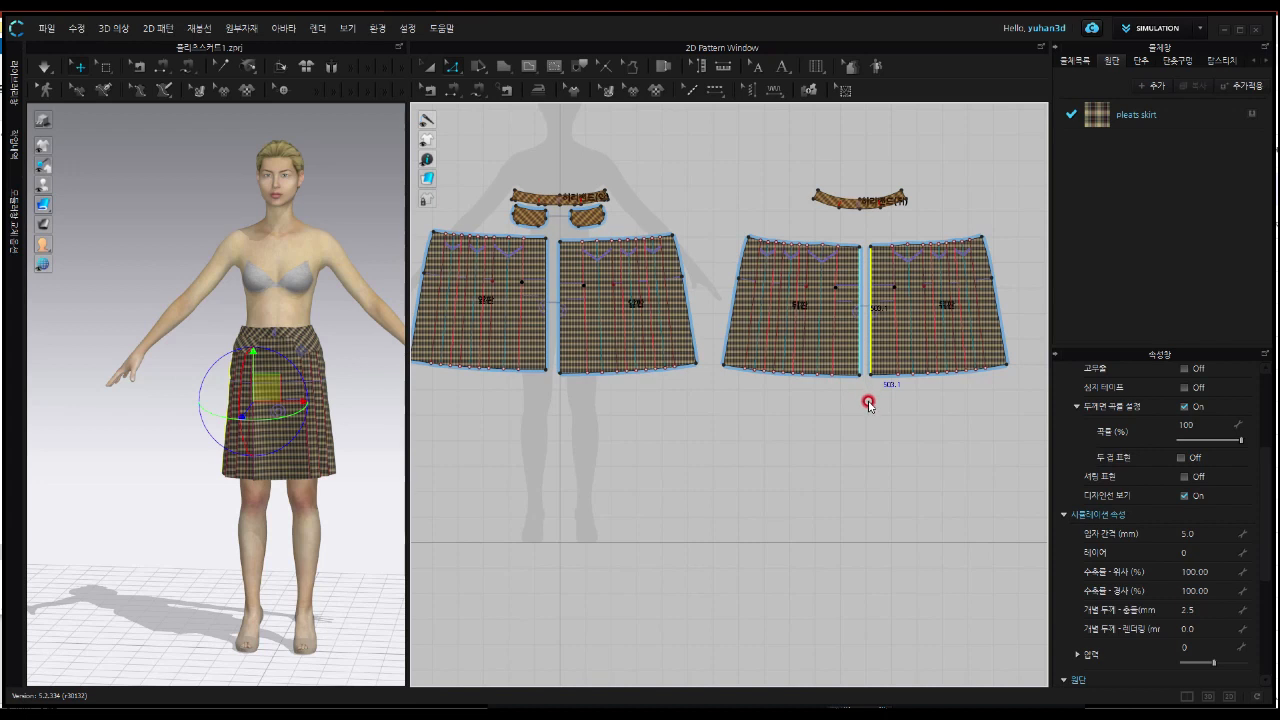
left_click_drag(866, 396, 870, 350)
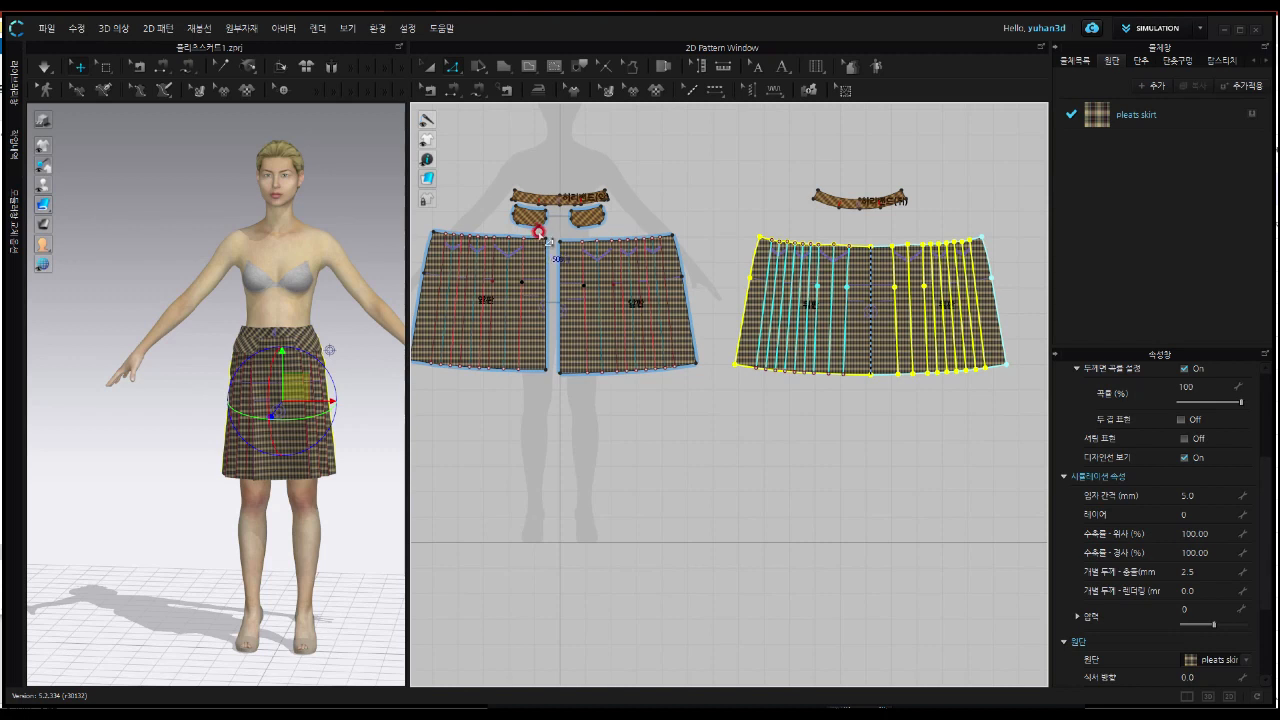
Merge the two front skirt panels into one pattern along their centre lines
left_click_drag(539, 233, 566, 385)
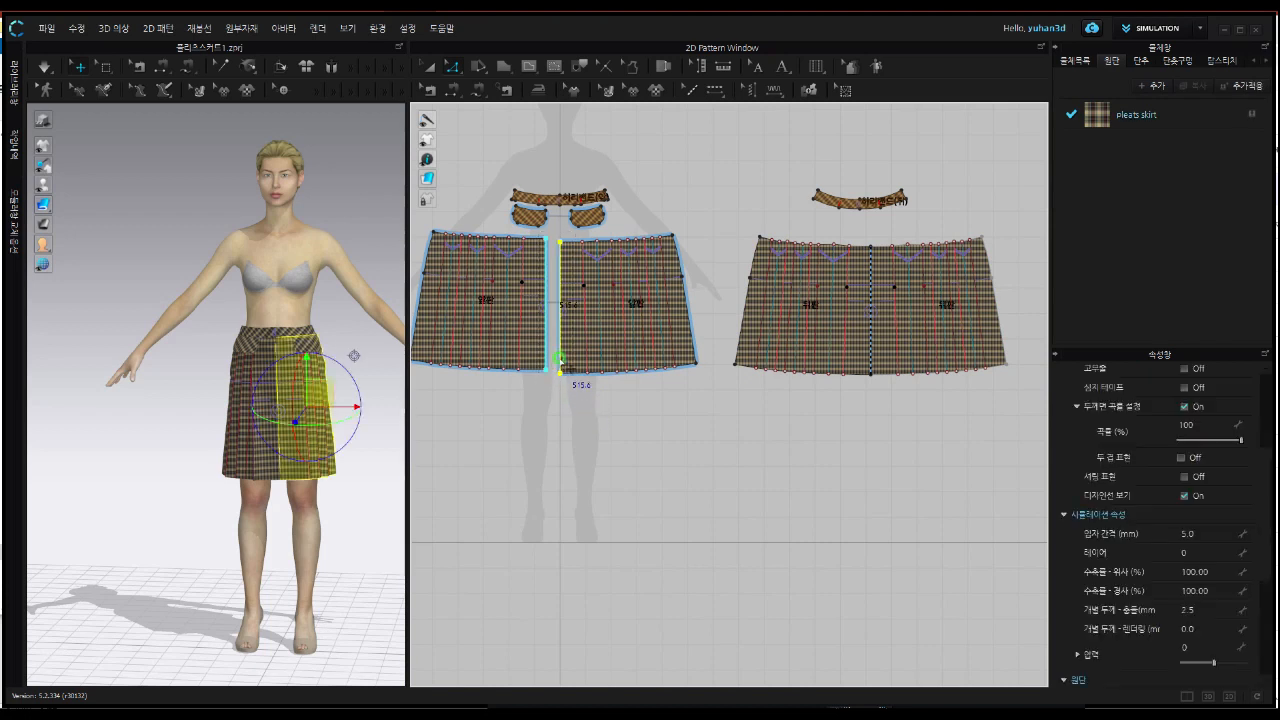
right_click(559, 358)
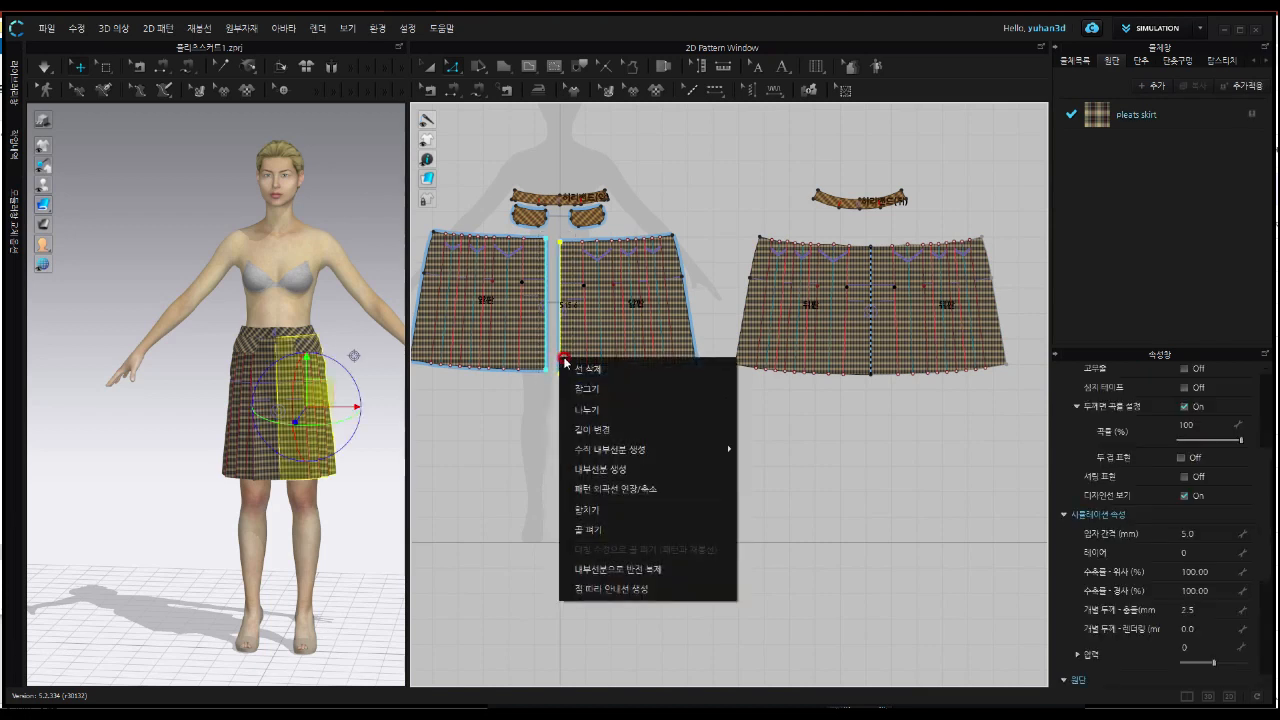
left_click(648, 512)
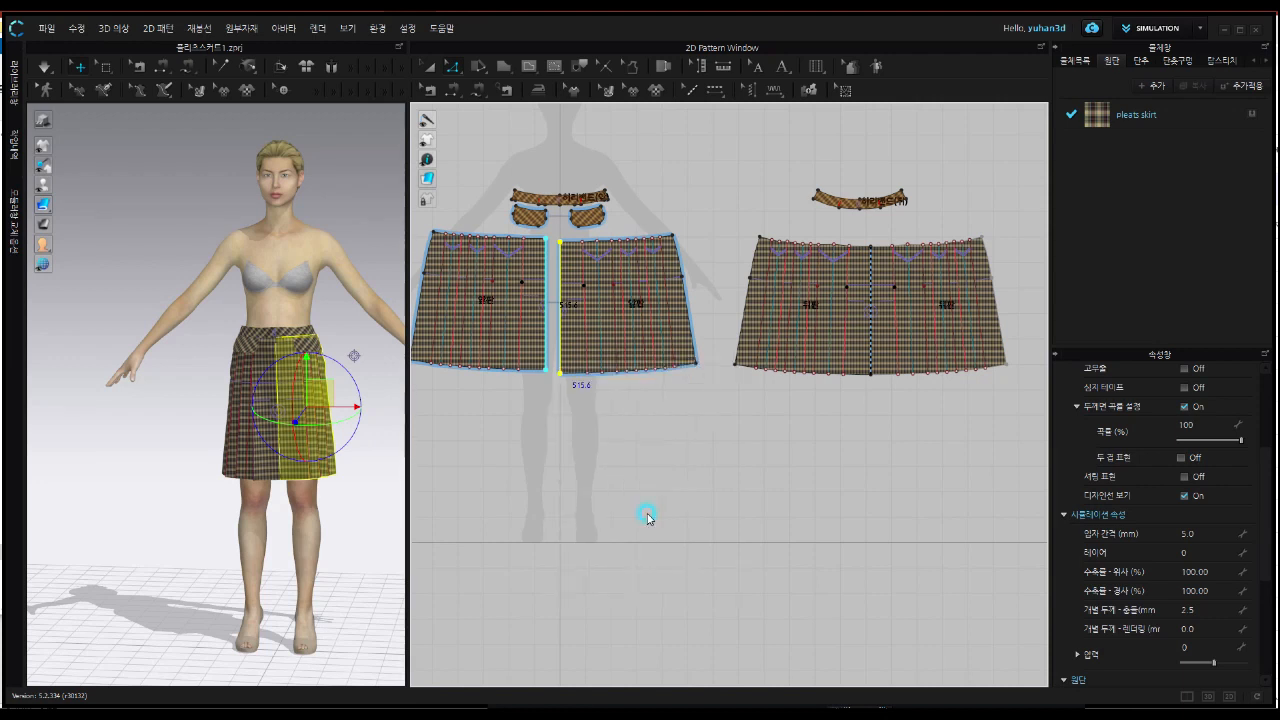
left_click(716, 498)
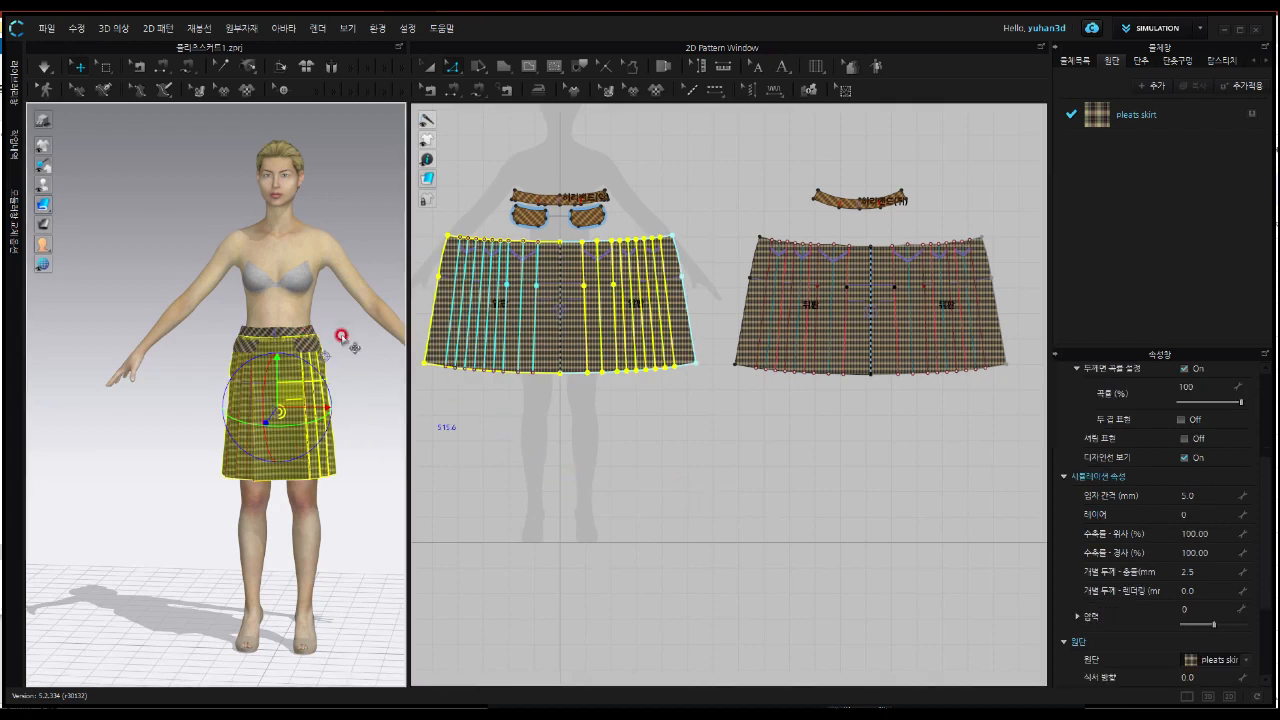
Show the avatar from the front and start the simulation at normal (default) speed
right_click(341, 336)
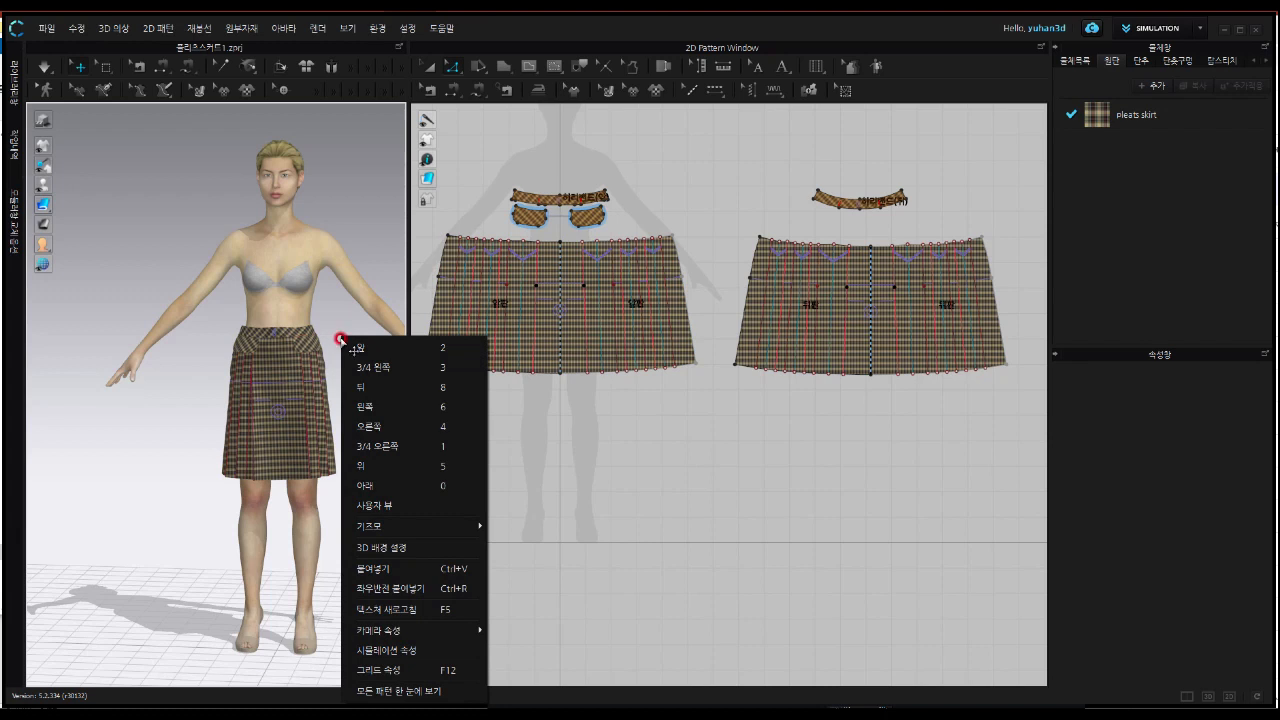
left_click(350, 348)
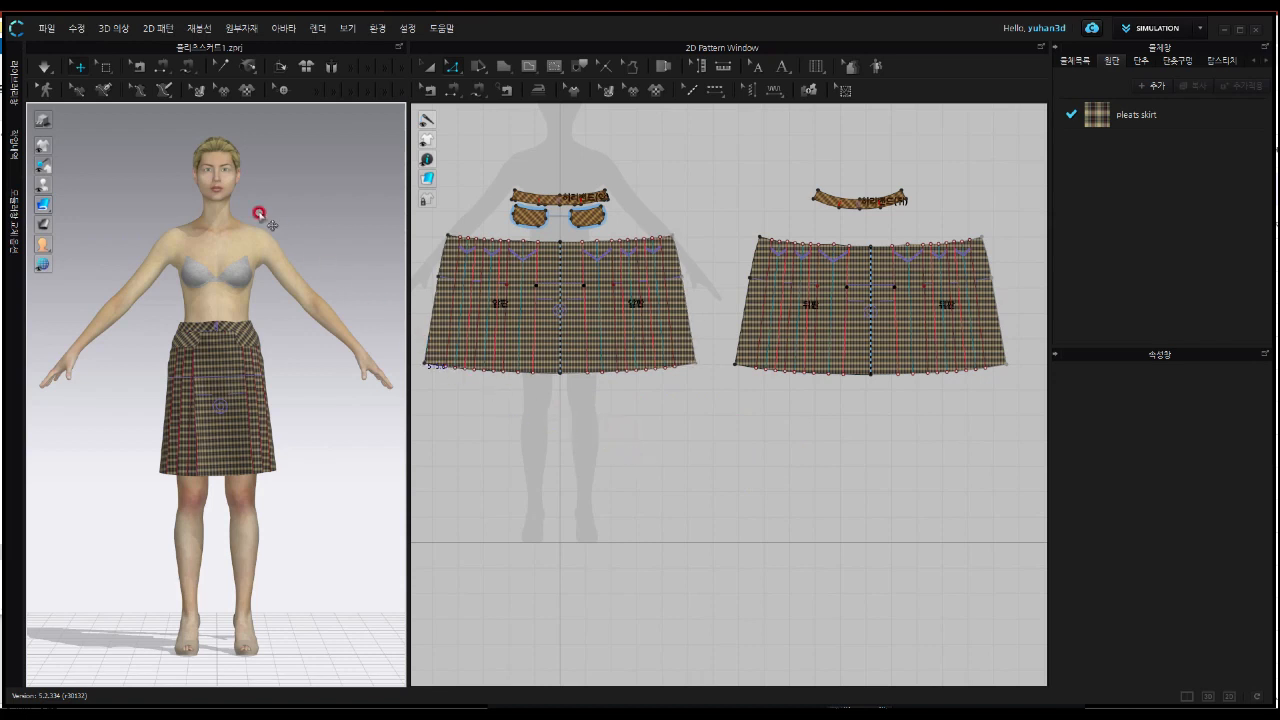
left_click(45, 70)
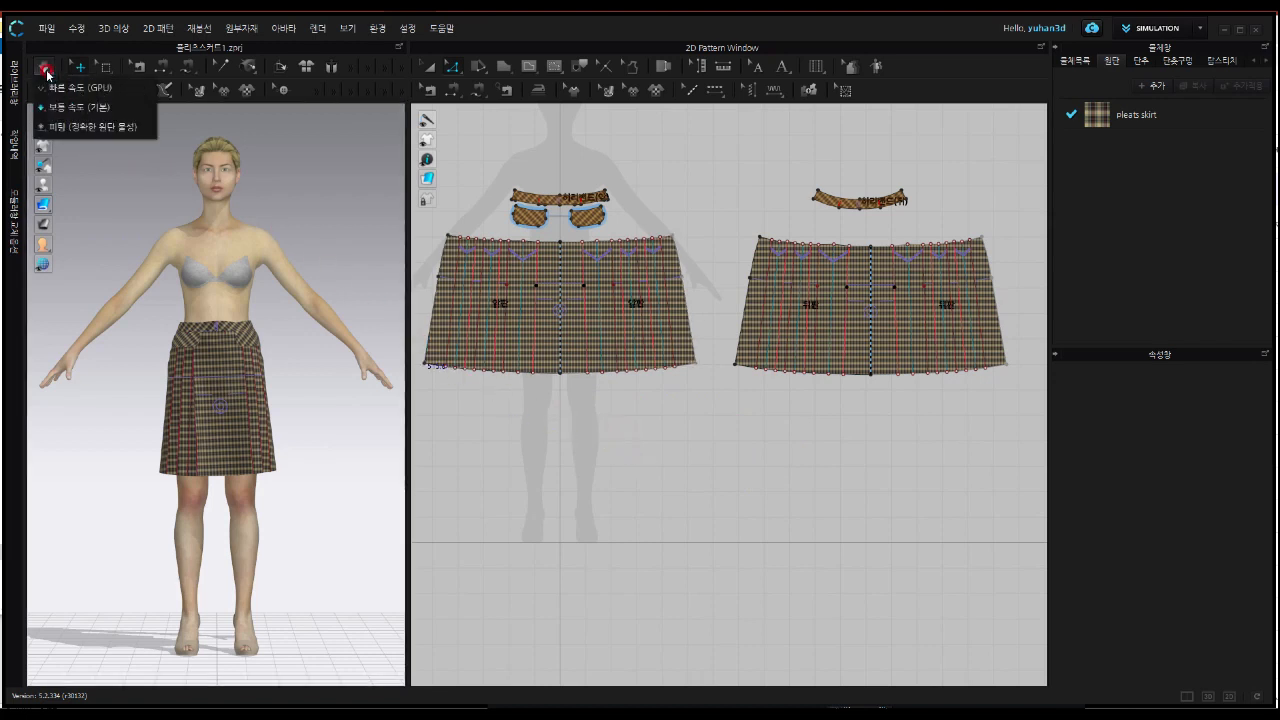
left_click(97, 107)
left_click(43, 73)
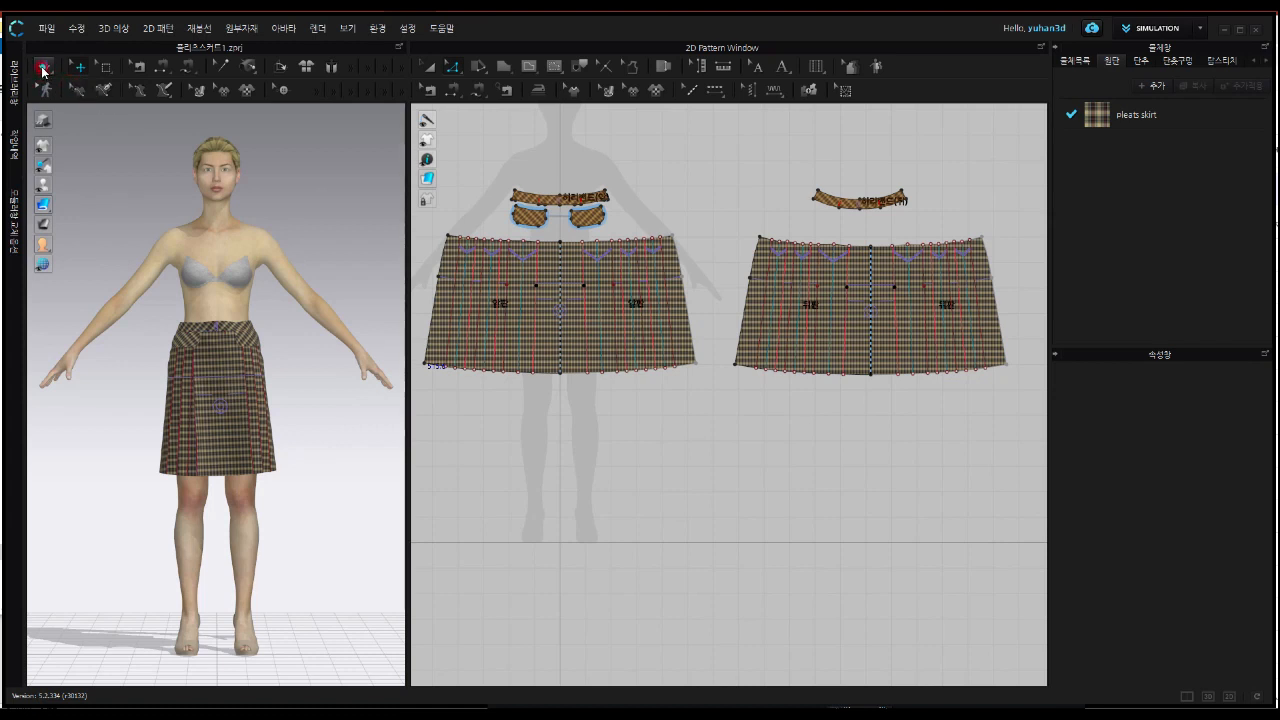
left_click(43, 72)
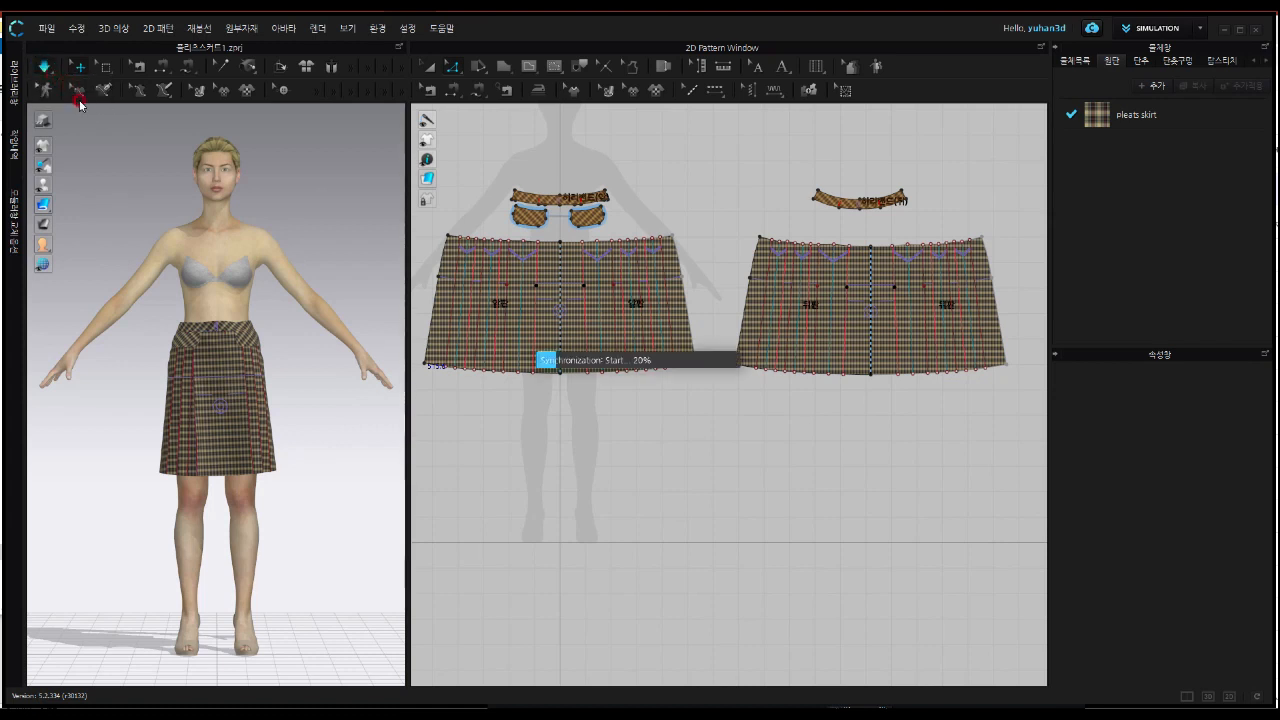
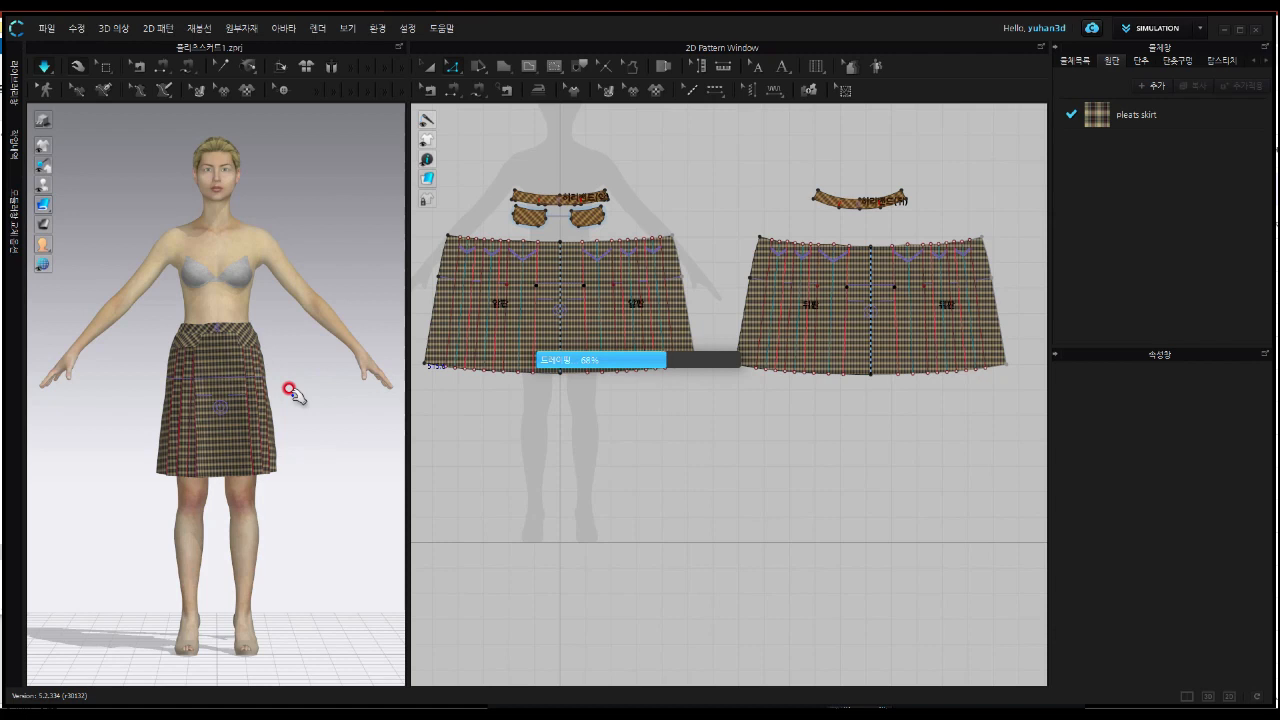
Check how the skirt drapes from the back, both sides and the front while the simulation runs
right_click_drag(266, 418, 286, 391)
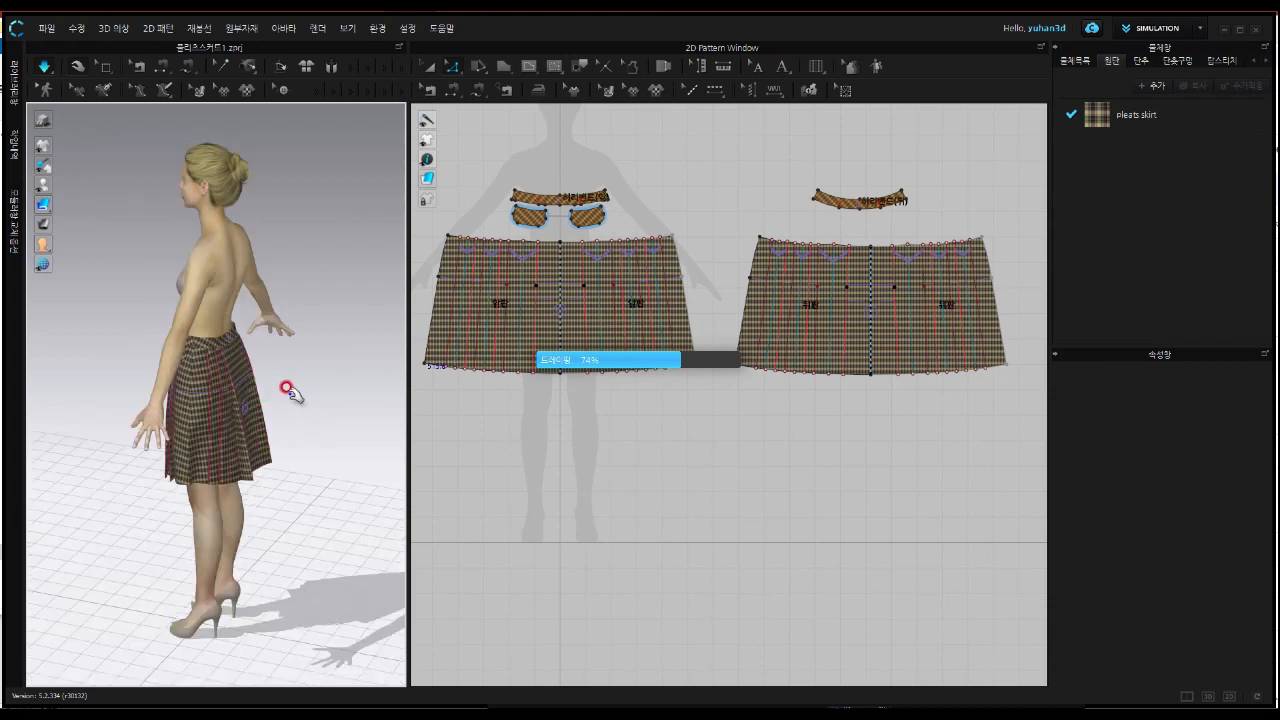
right_click_drag(180, 366, 290, 420)
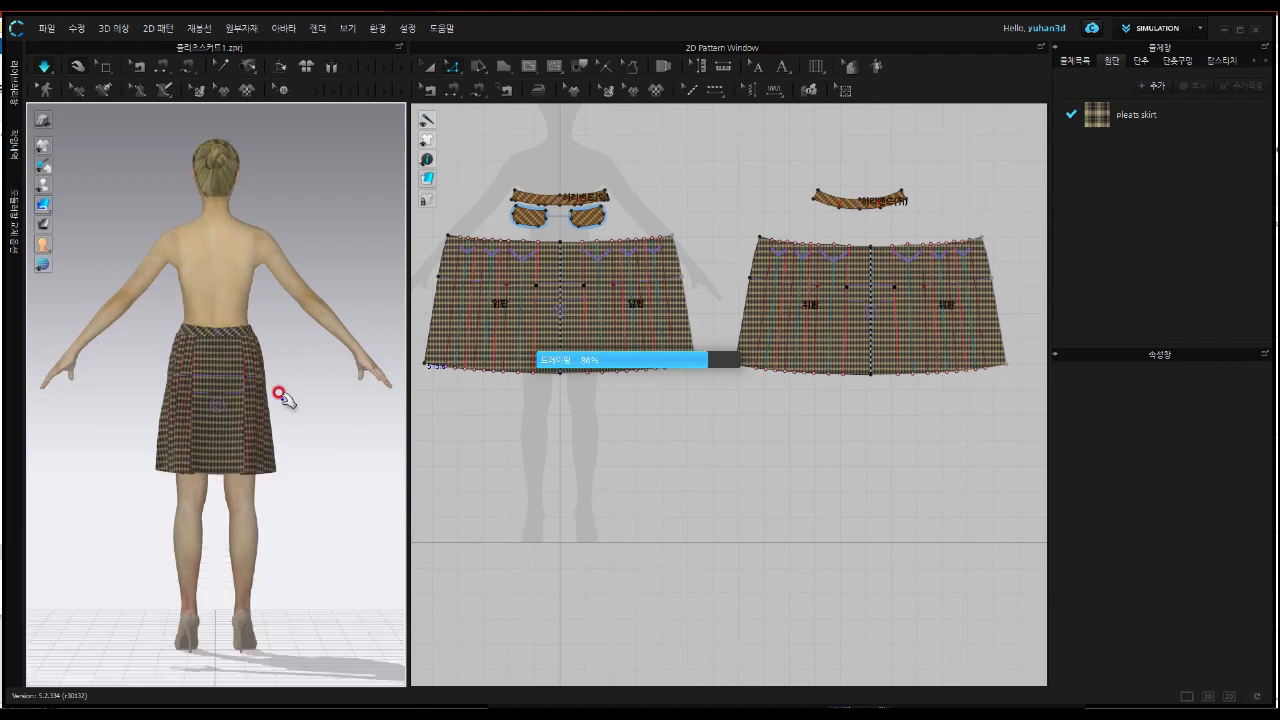
key("6")
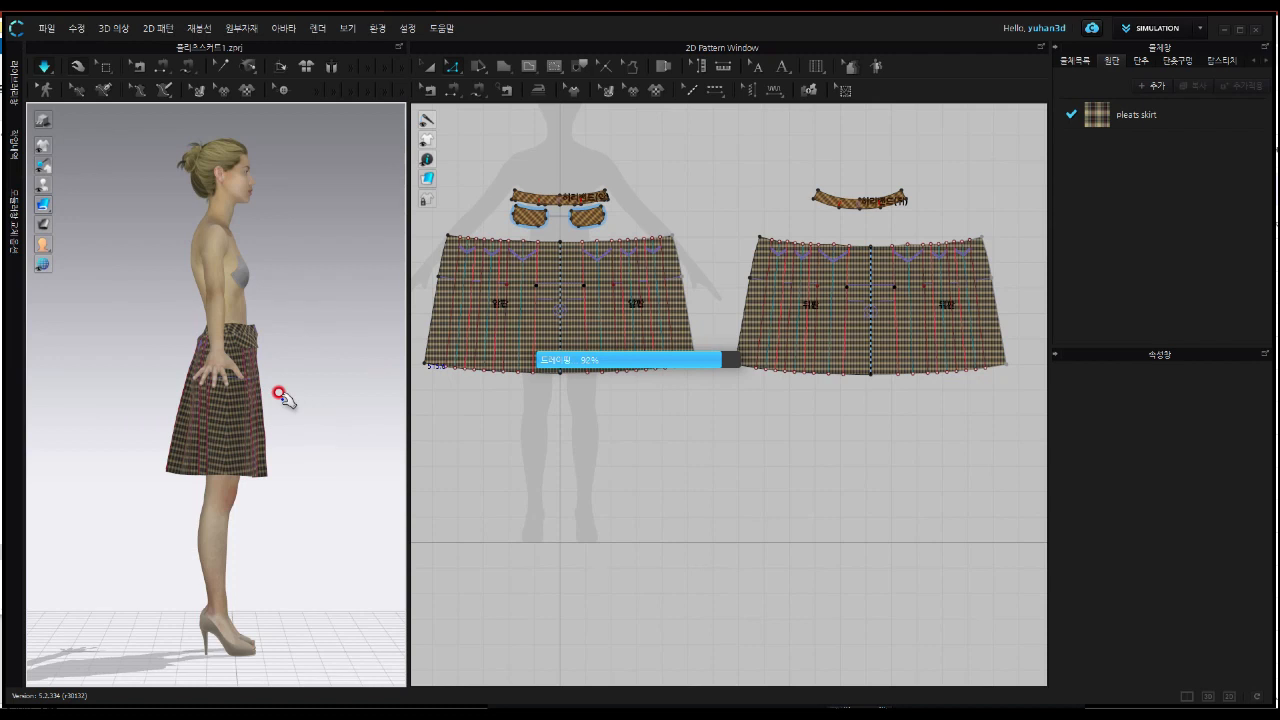
key("4")
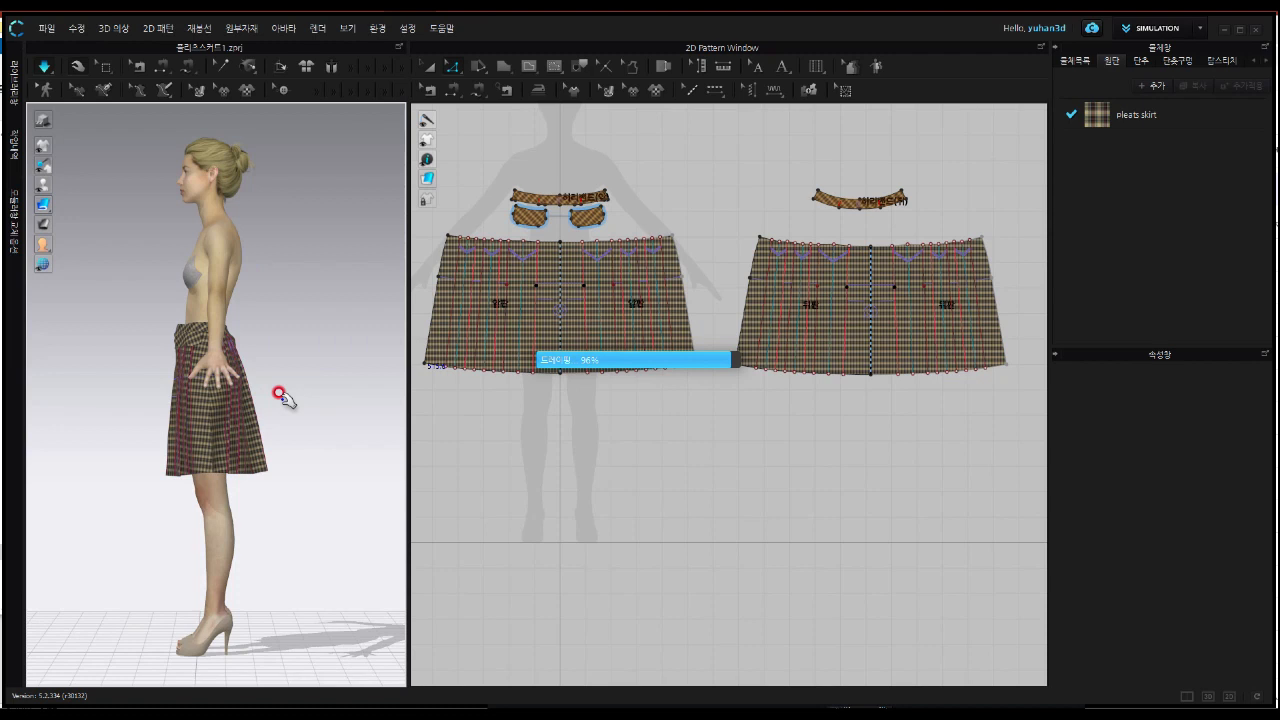
key("2")
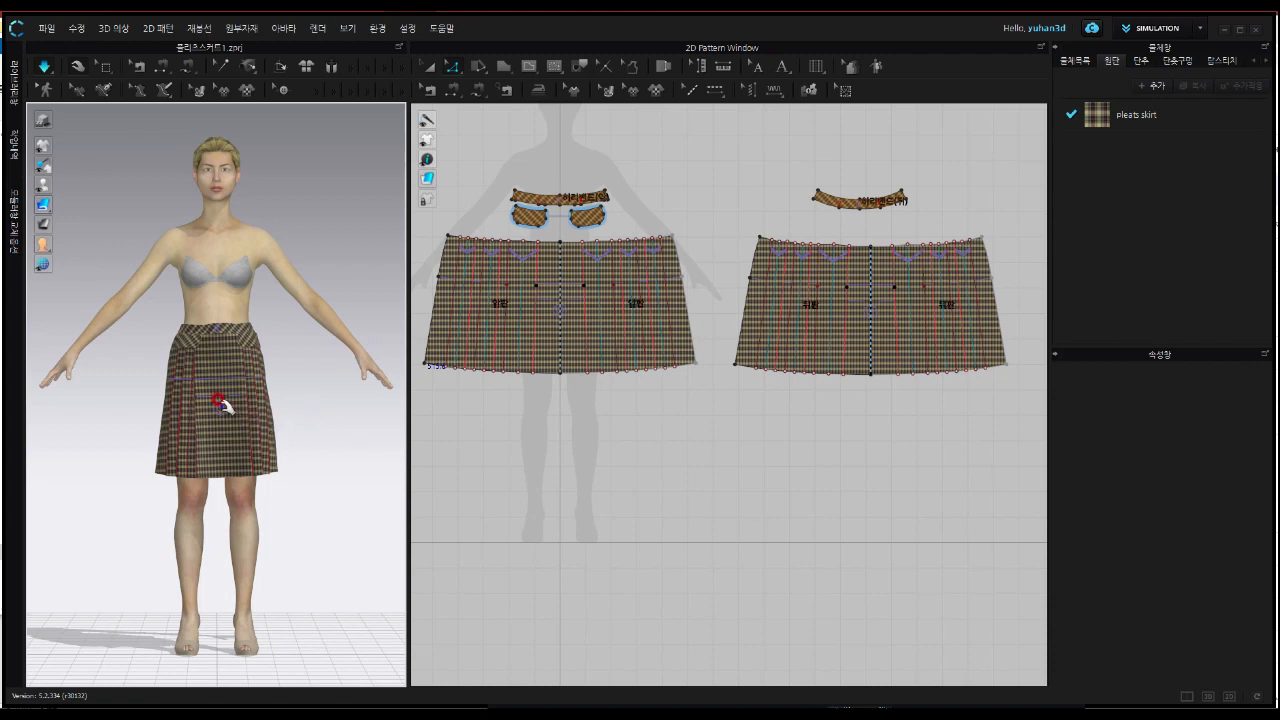
scroll(220, 402, "up", 2)
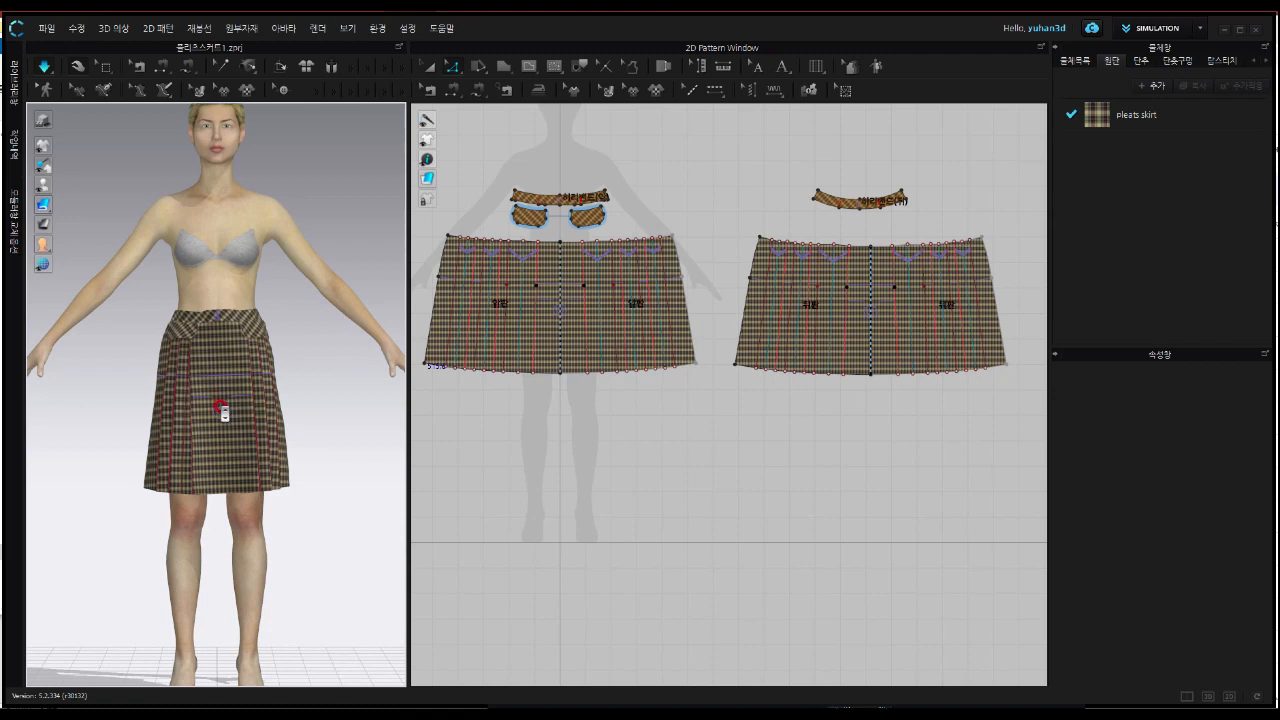
scroll(221, 401, "up", 3)
scroll(218, 398, "up", 2)
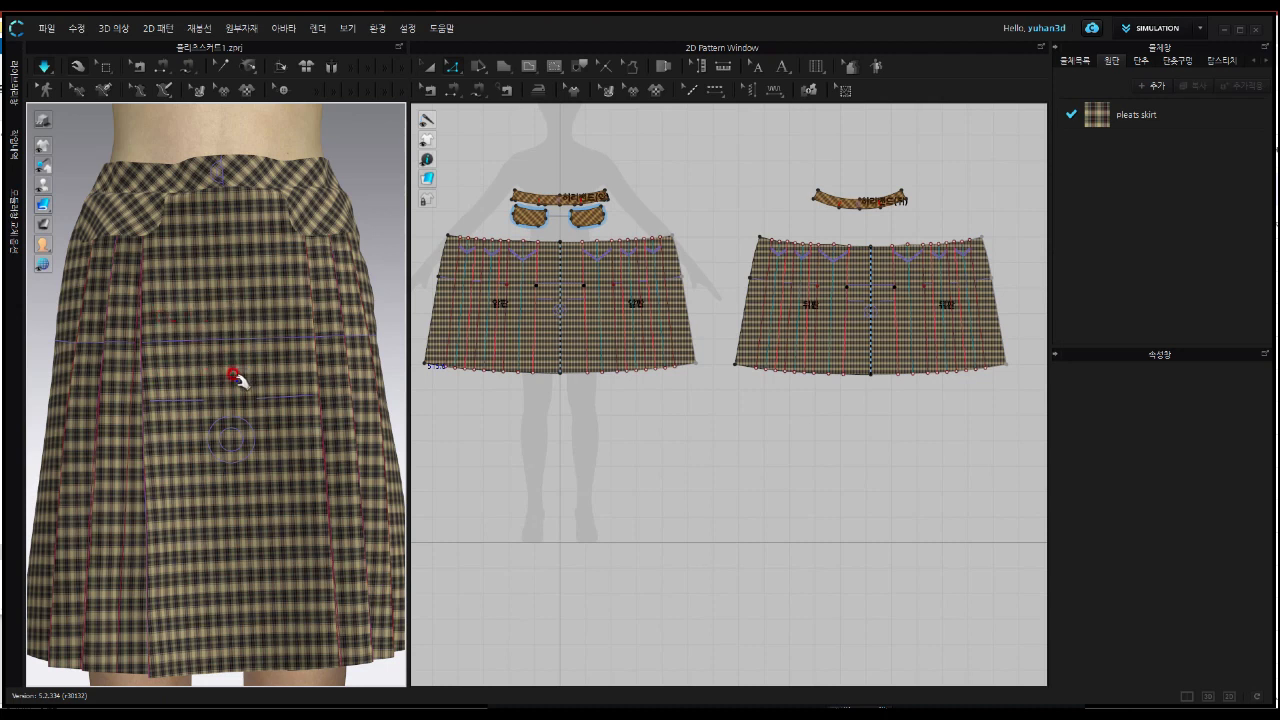
Stop the garment simulation
left_click(50, 92)
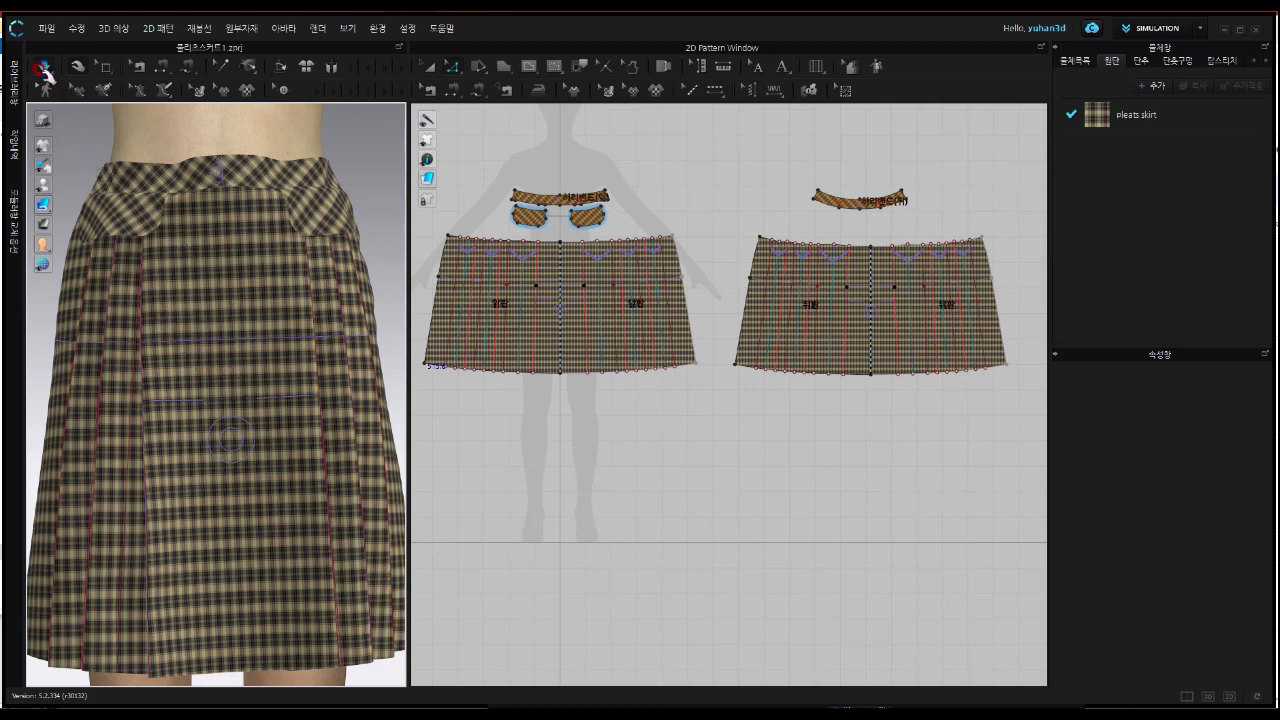
left_click(43, 70)
left_click(43, 69)
left_click(43, 69)
key("space")
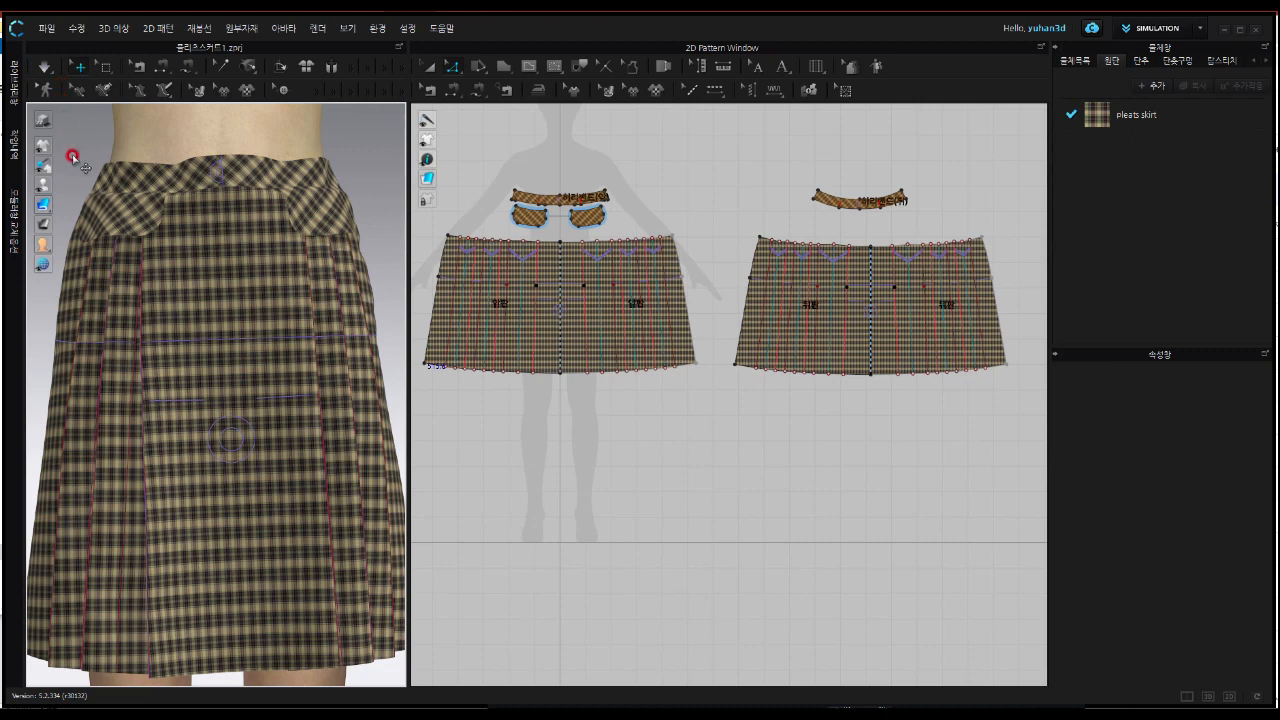
Examine the draped skirt's plaid alignment and pleats up close at both sides and the back, and return to the front
key("4")
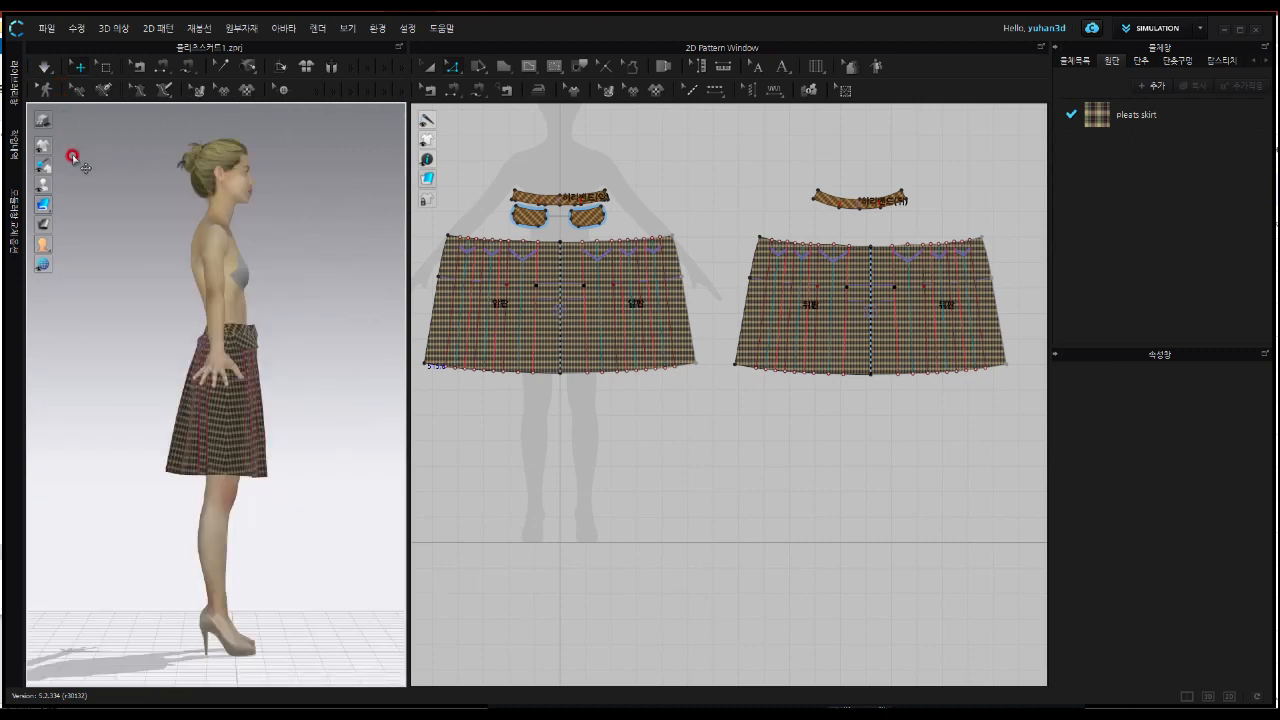
scroll(220, 424, "up", 3)
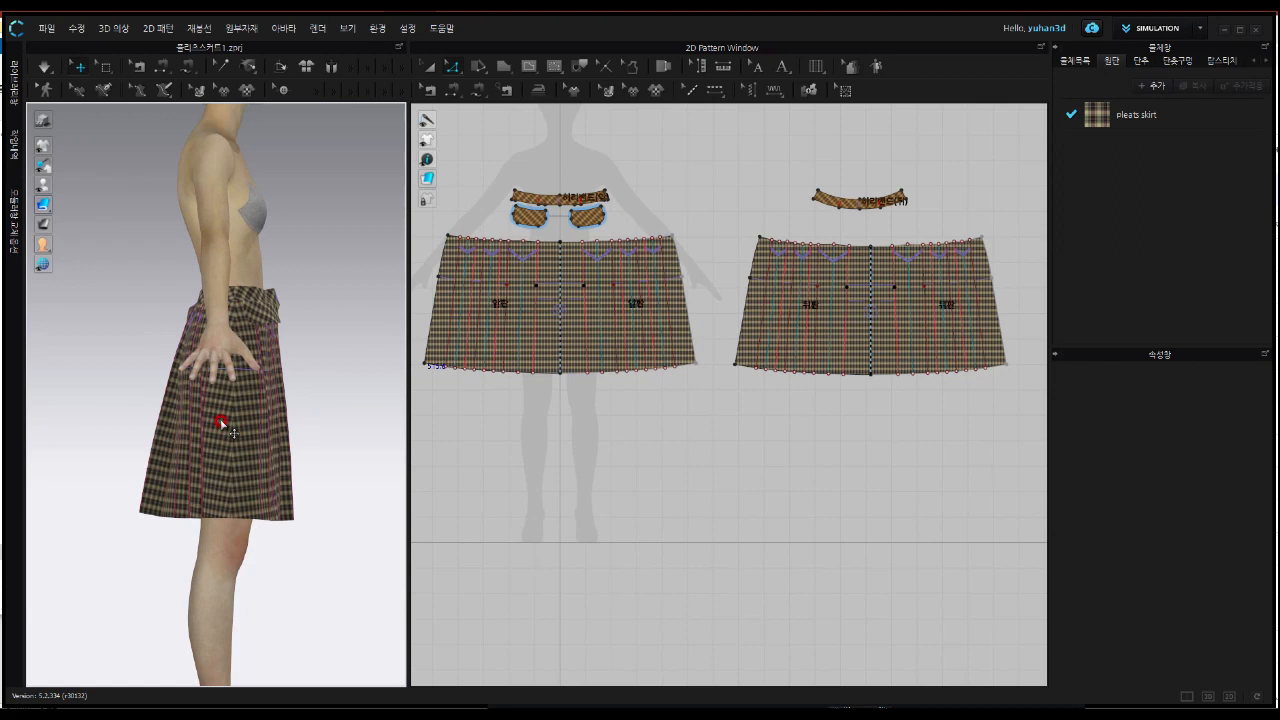
scroll(240, 422, "up", 4)
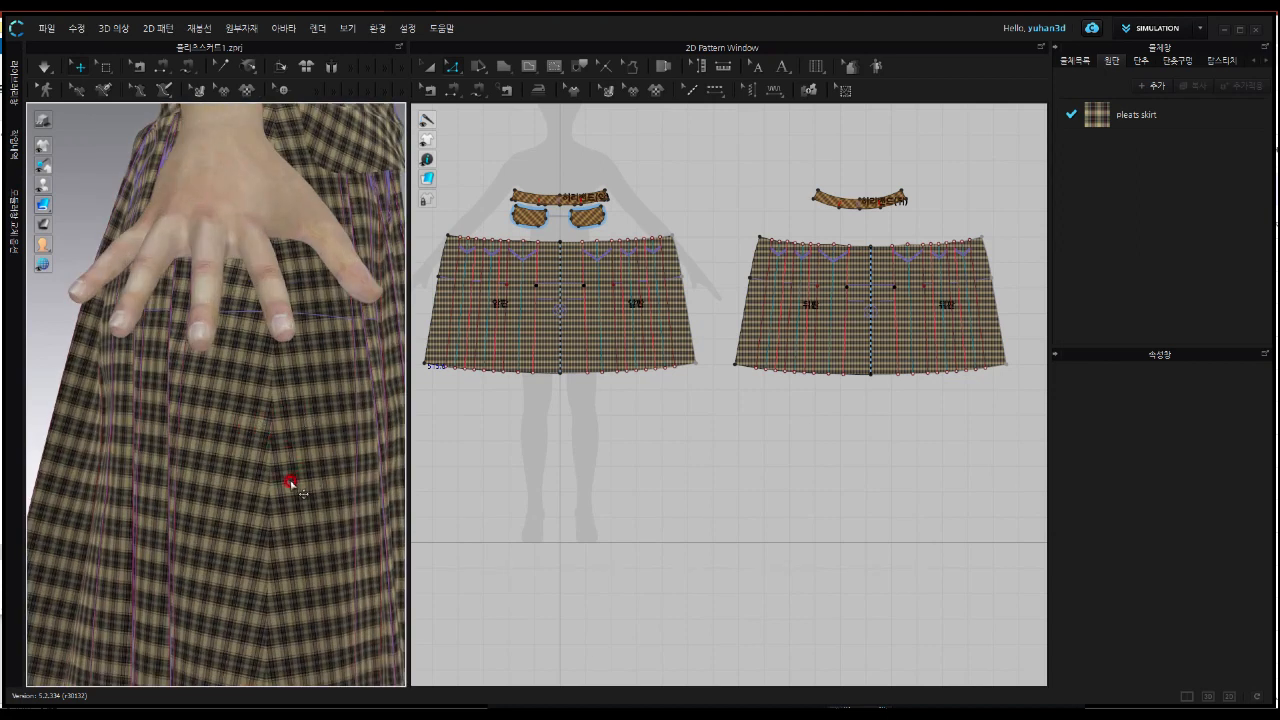
scroll(290, 482, "down", 7)
scroll(229, 436, "up", 5)
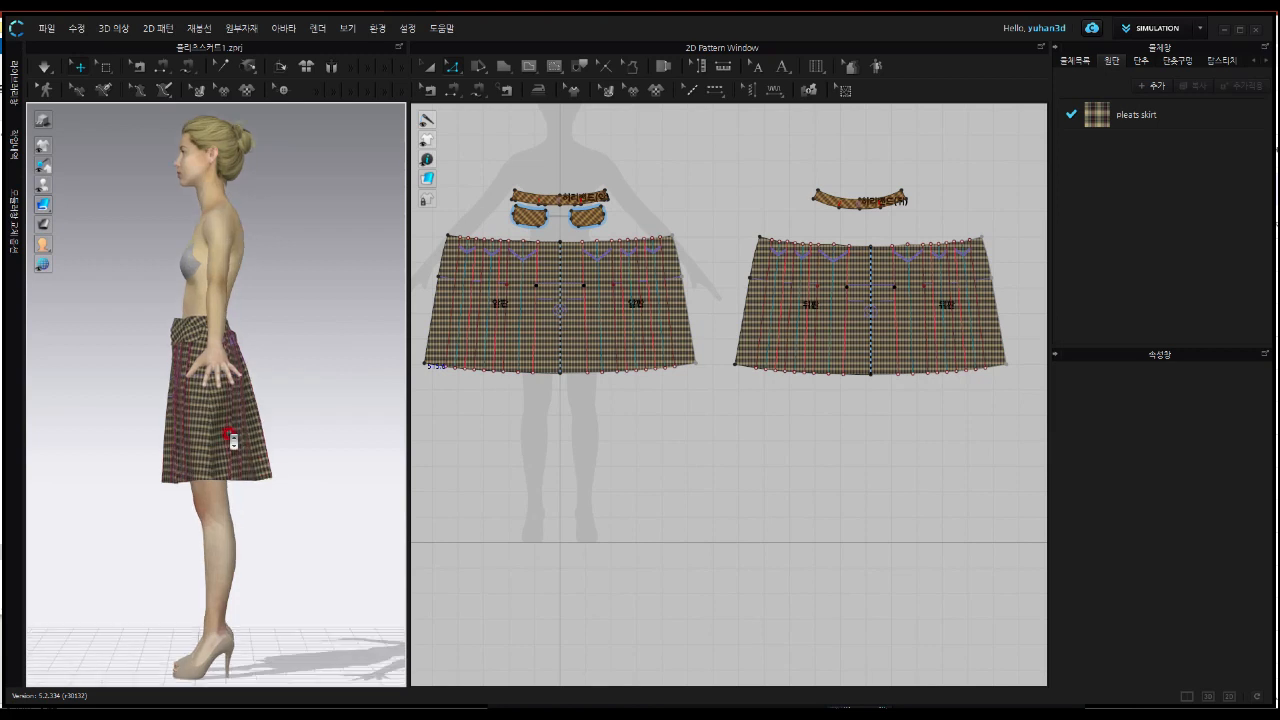
scroll(218, 440, "up", 2)
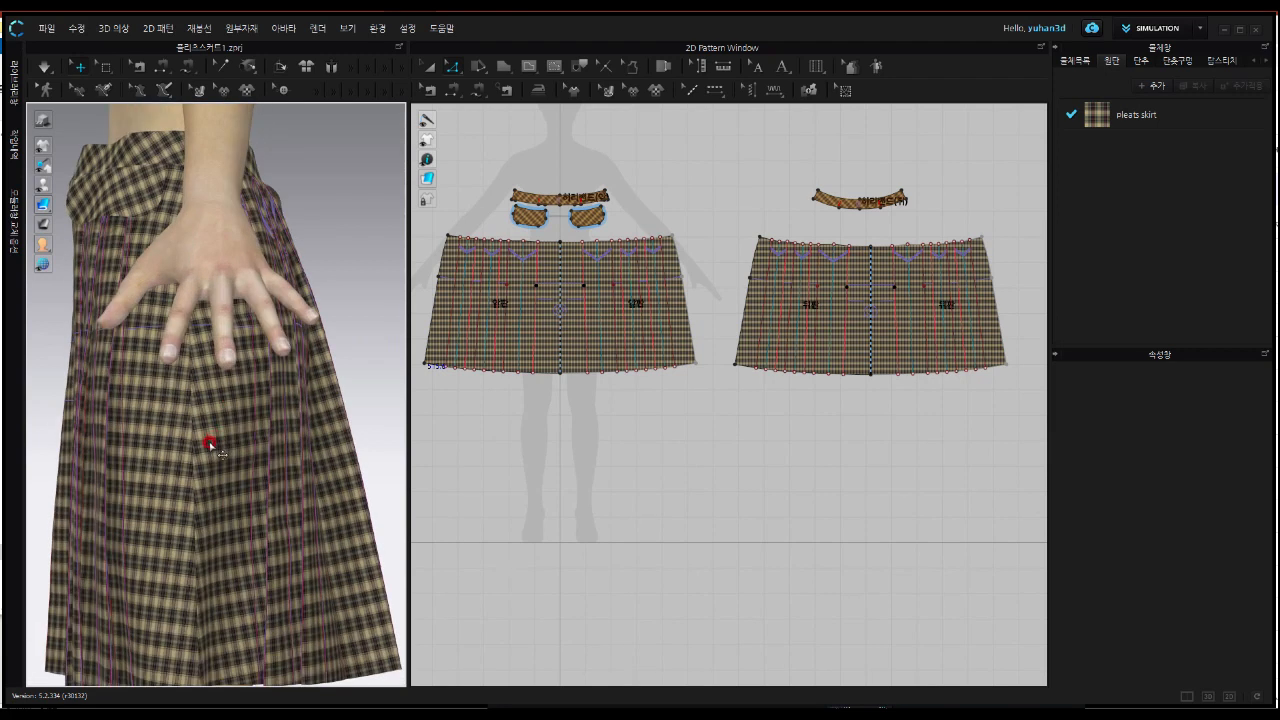
scroll(216, 460, "up", 1)
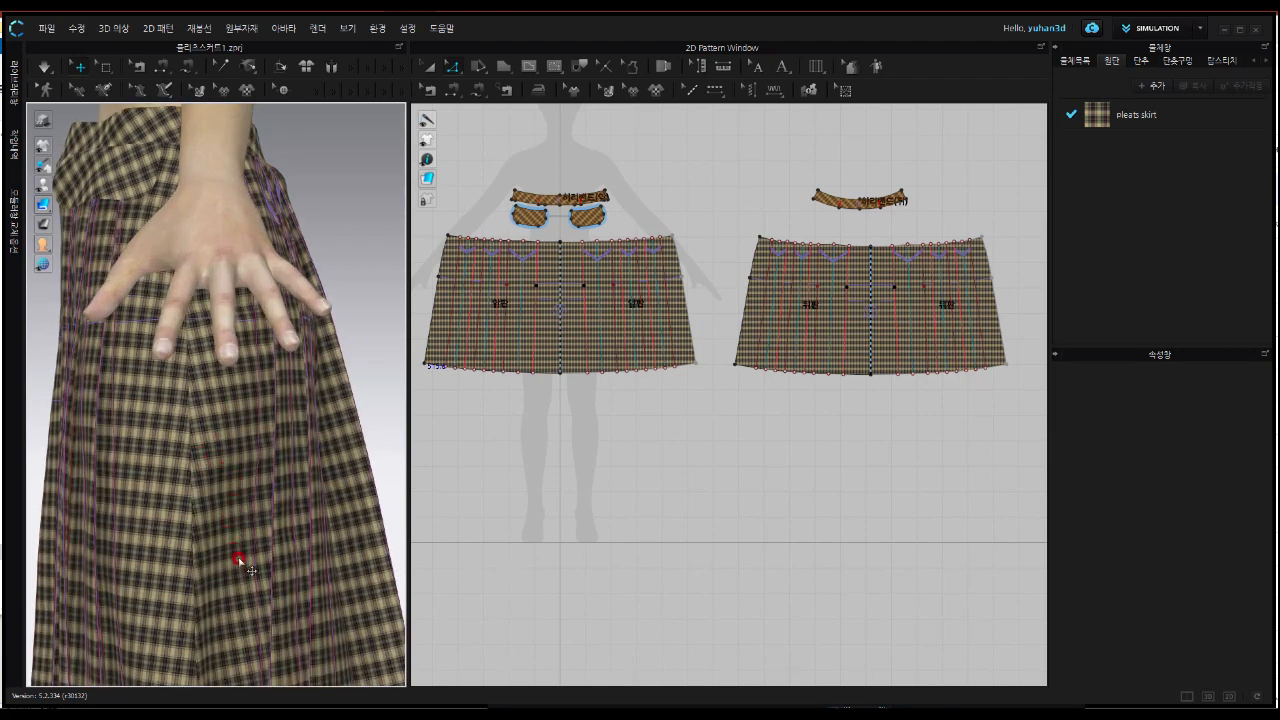
key("8")
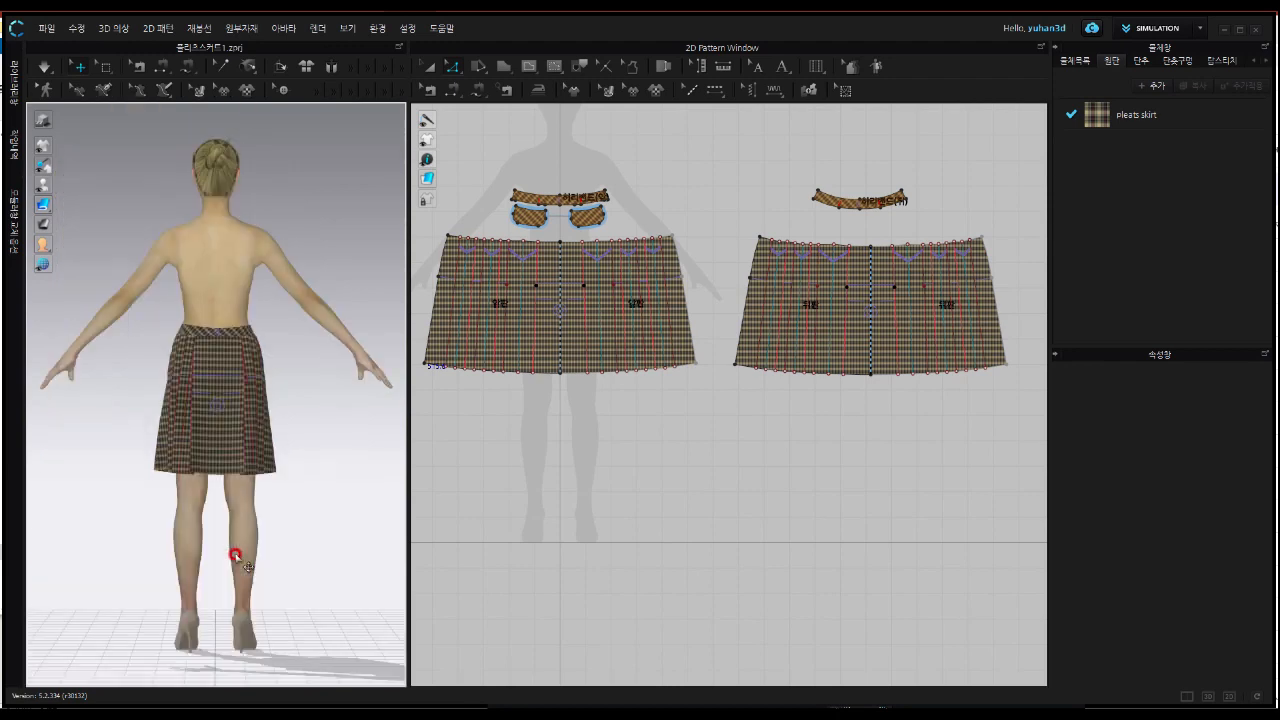
scroll(214, 430, "up", 6)
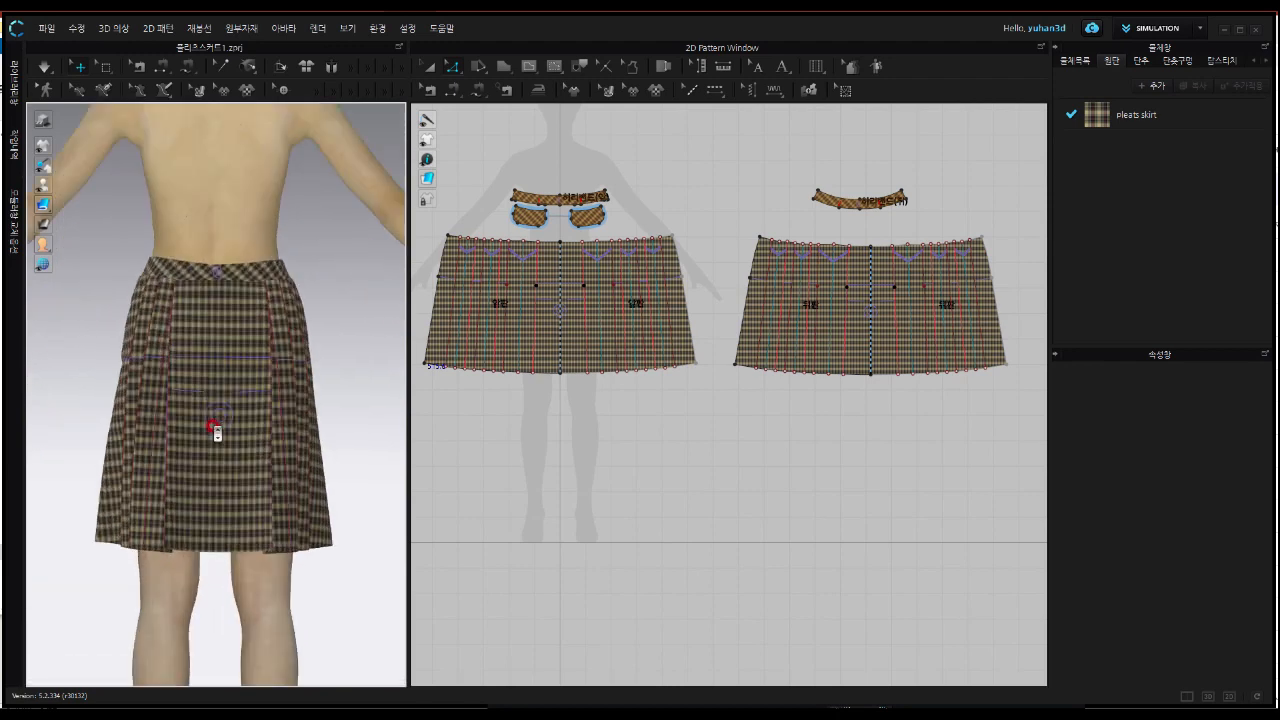
scroll(214, 430, "up", 2)
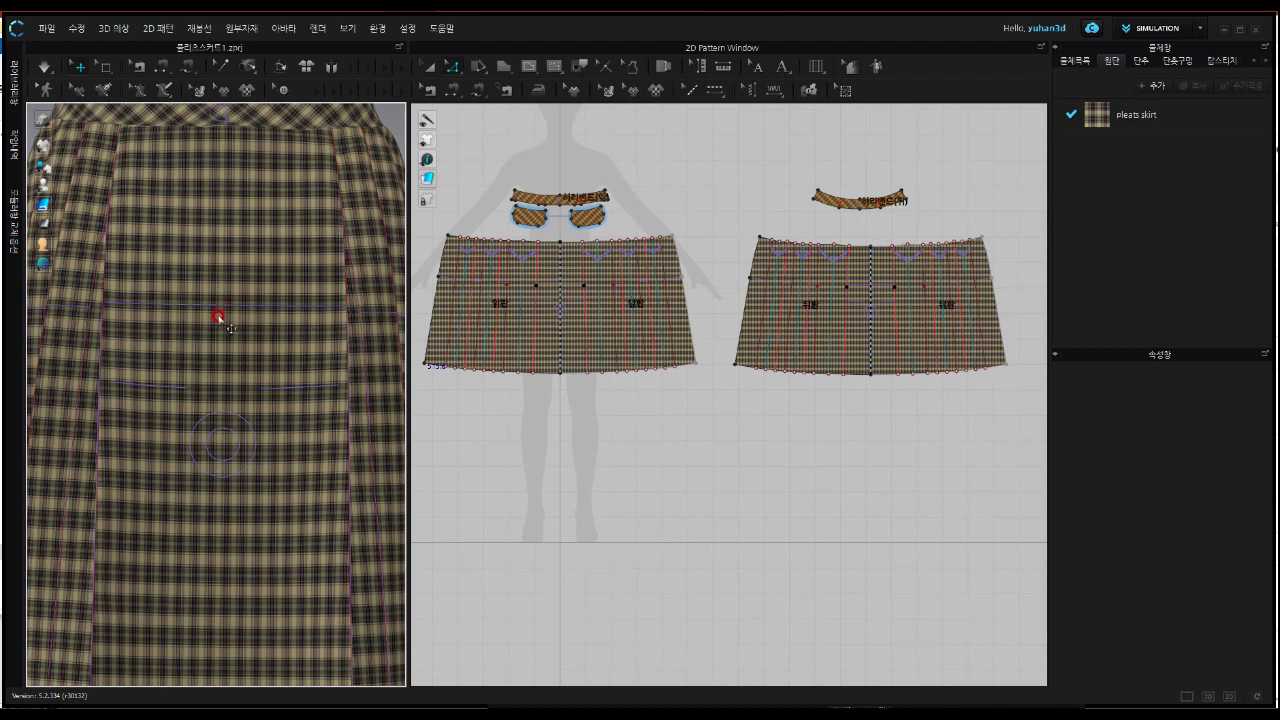
key("2")
scroll(222, 342, "up", 2)
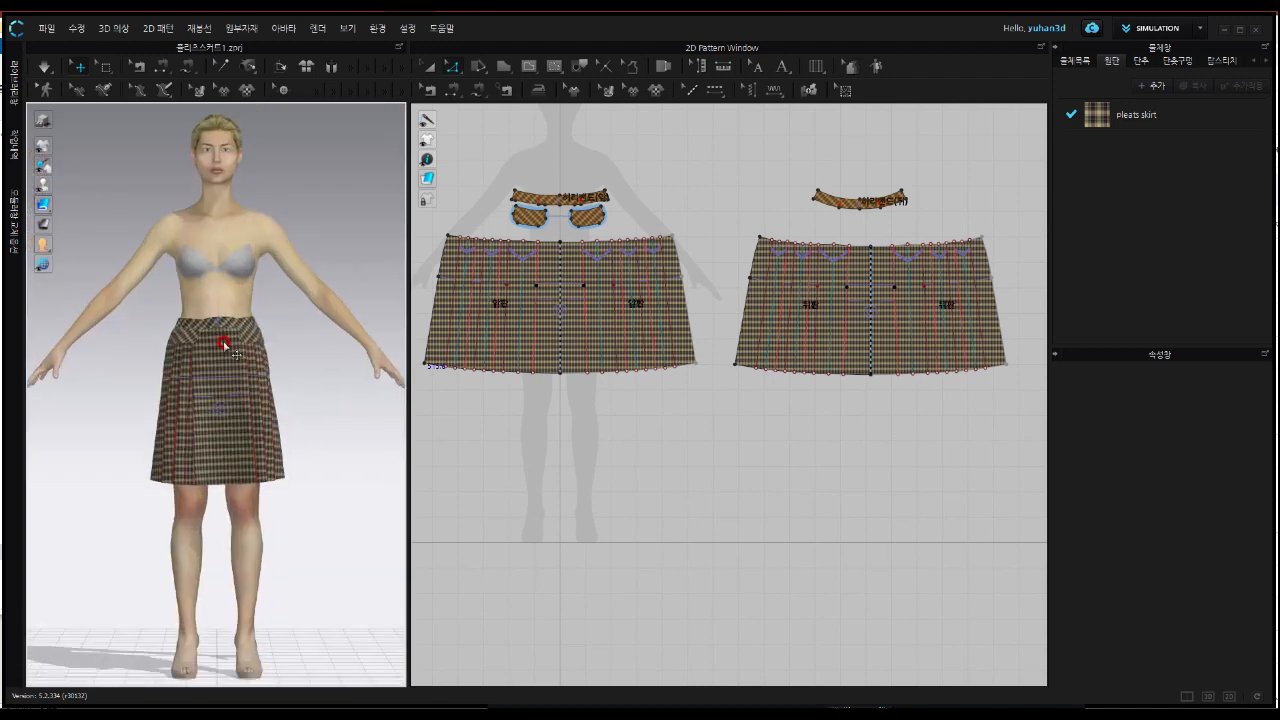